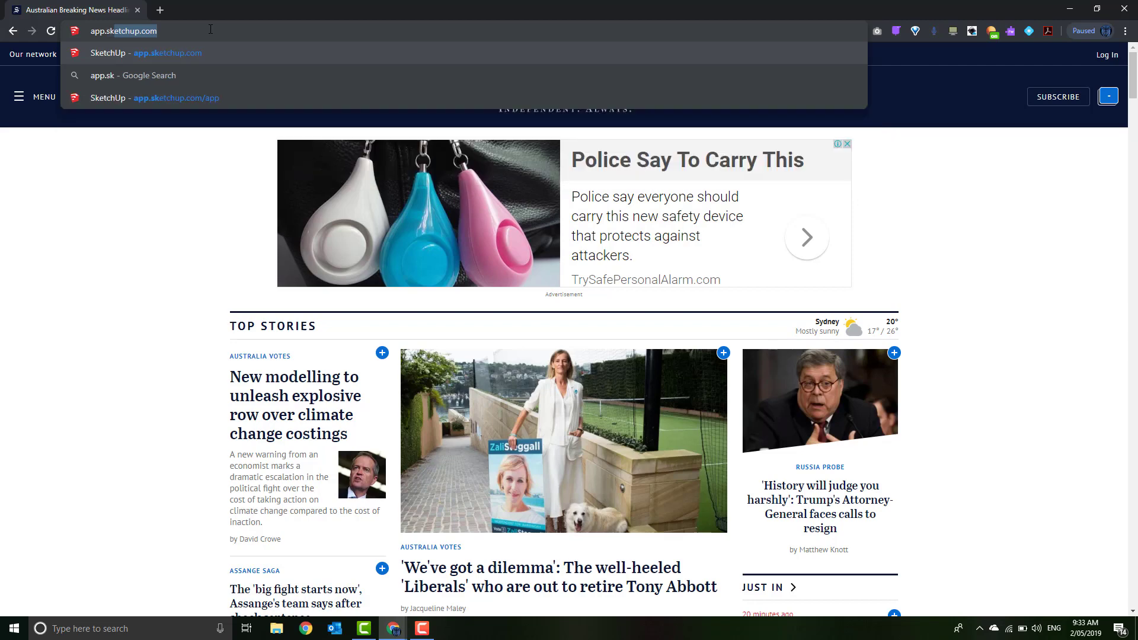
Load the SketchUp Free web app at app.sketchup.com in Chrome
type("p")
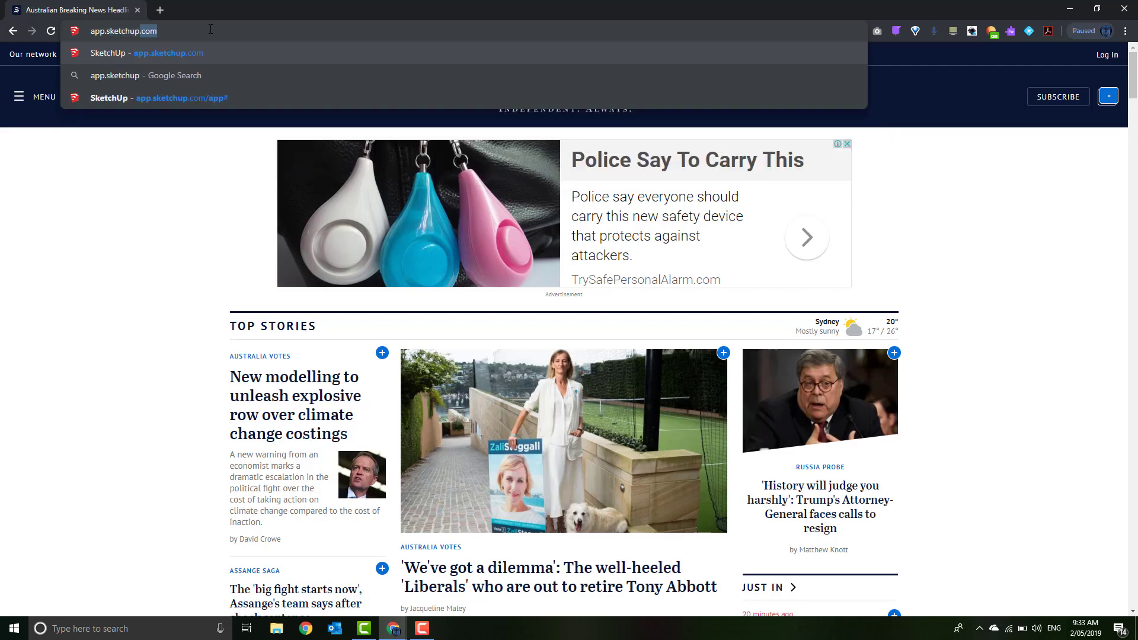
key("Return")
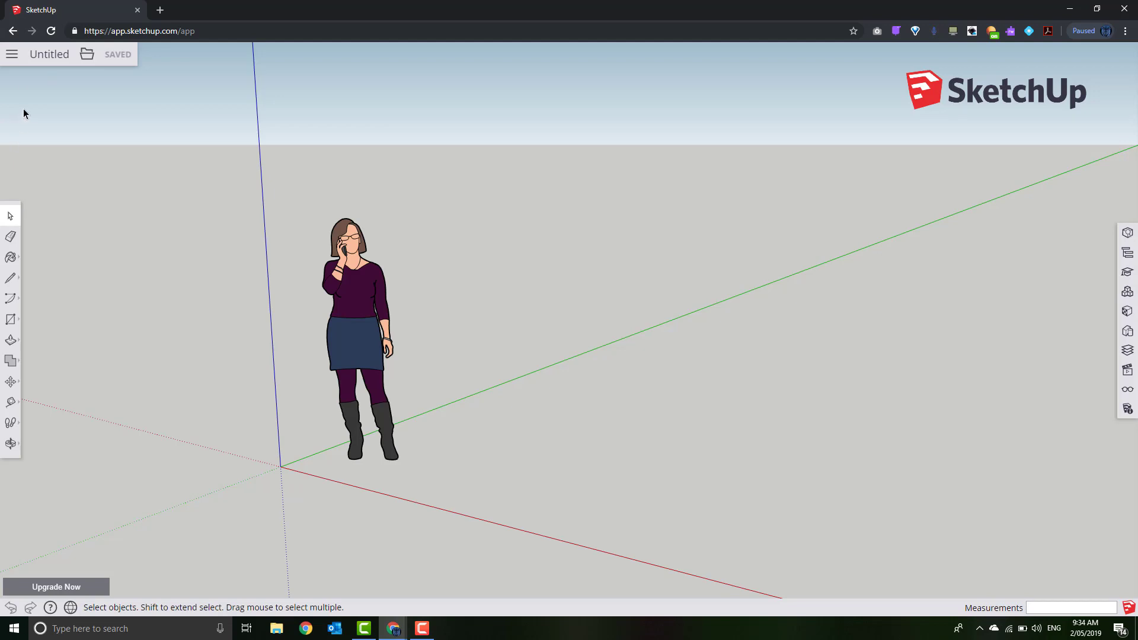
Sign in with Google using the school account, re-entering its password
left_click(12, 54)
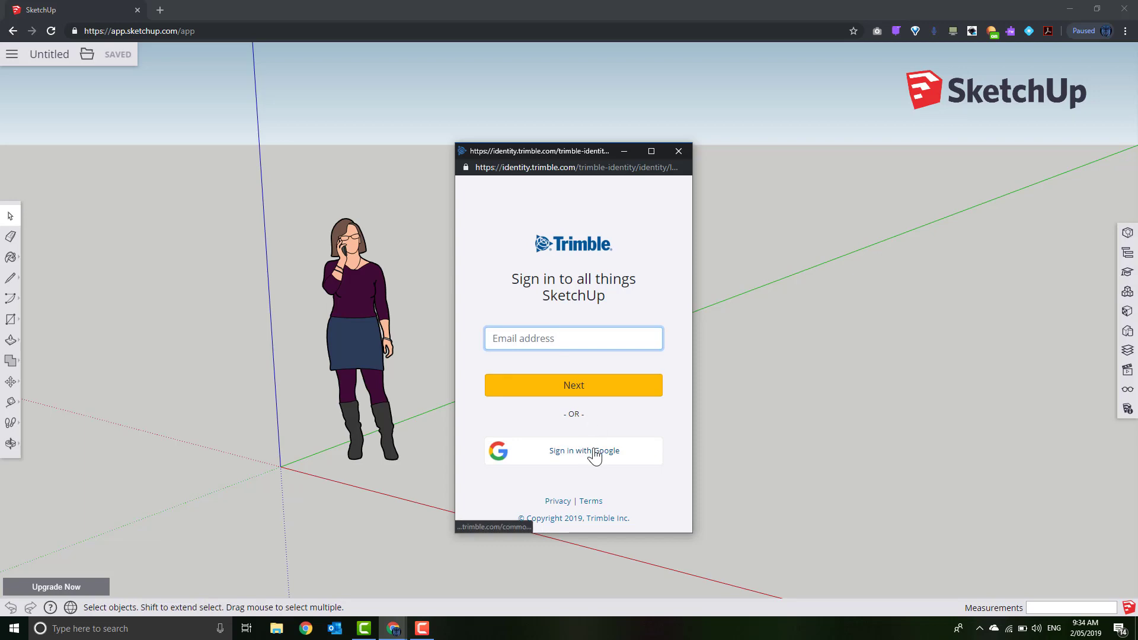
left_click(594, 455)
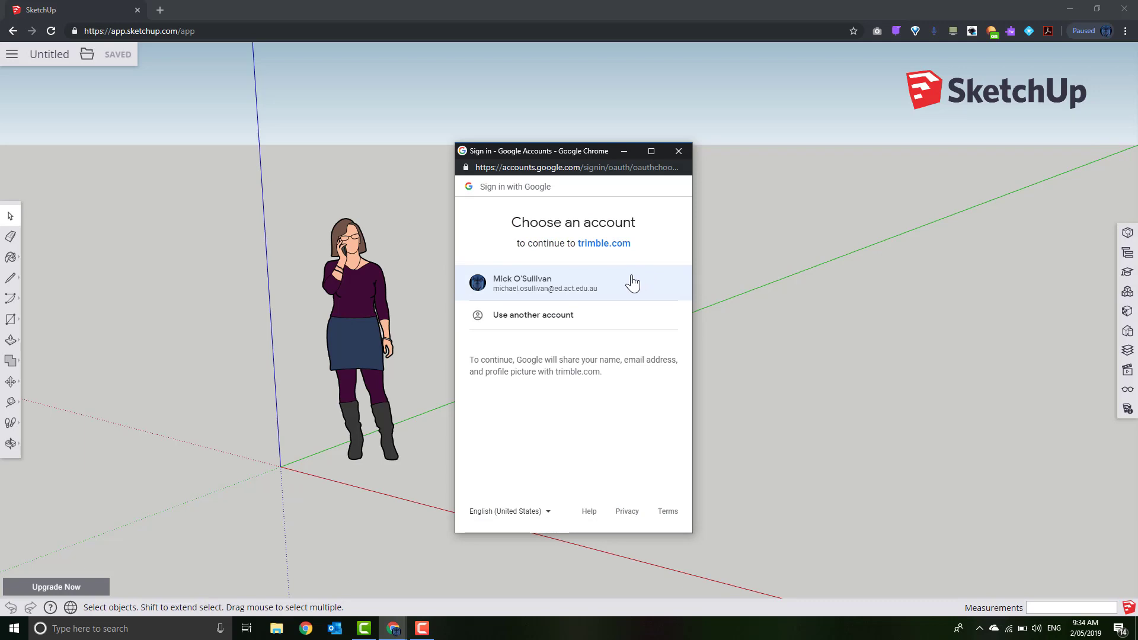
left_click(581, 290)
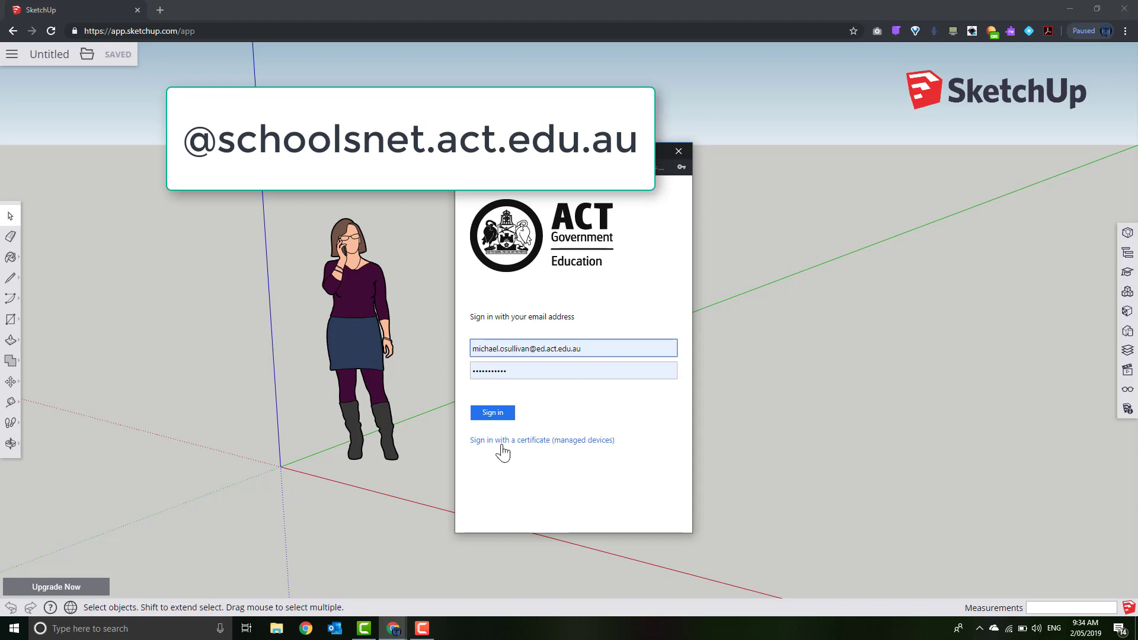
left_click(501, 414)
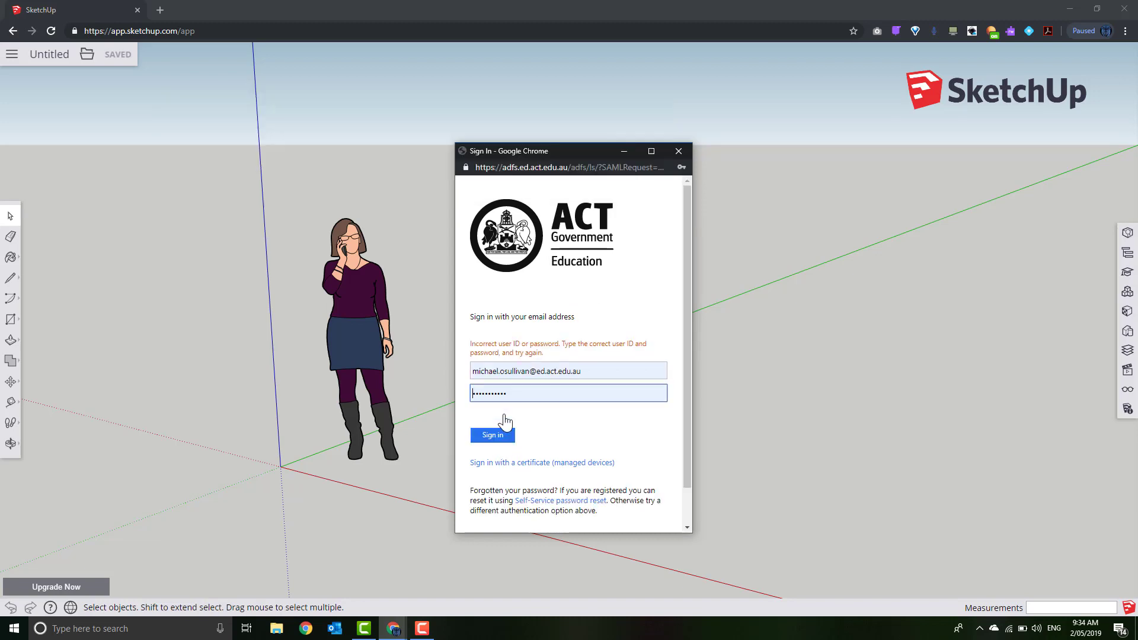
double_click(516, 395)
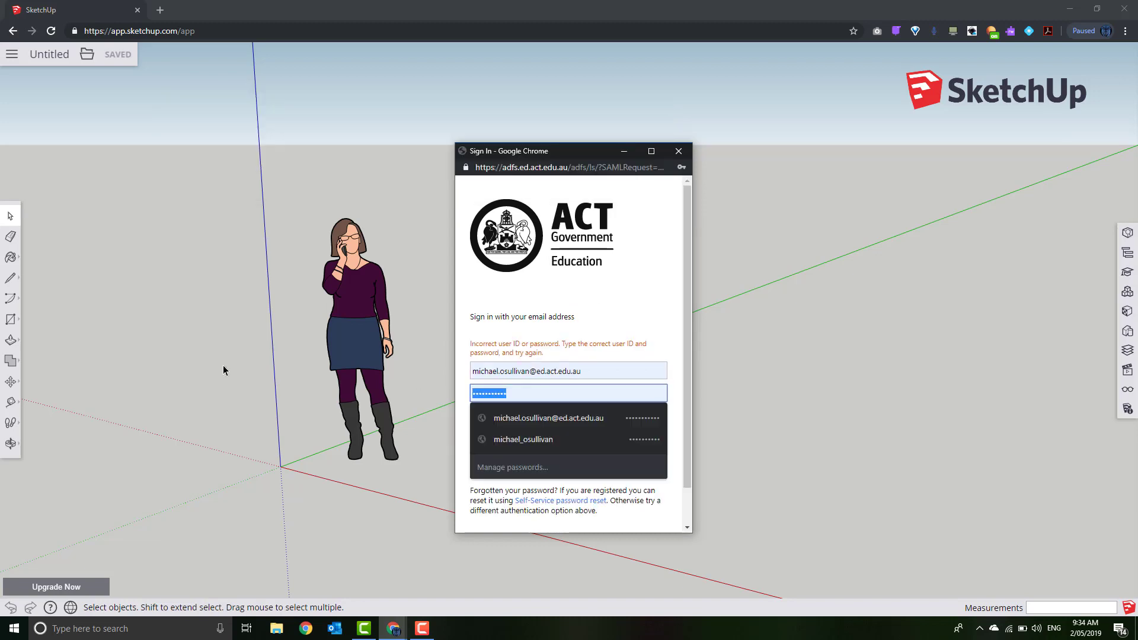
type("••••••••")
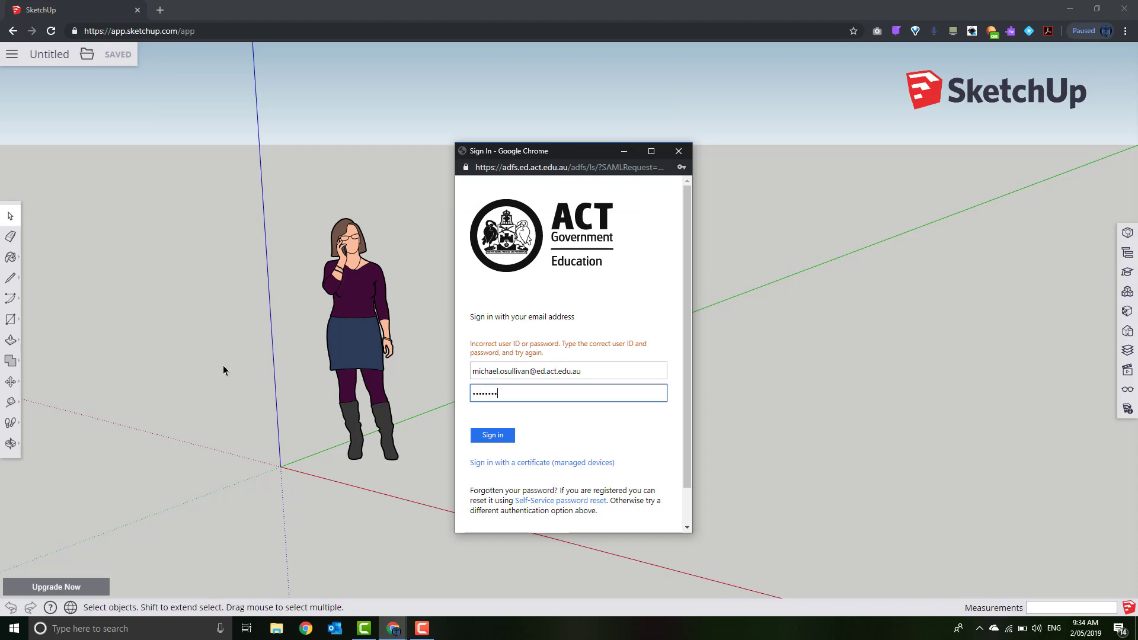
type("••")
key("Return")
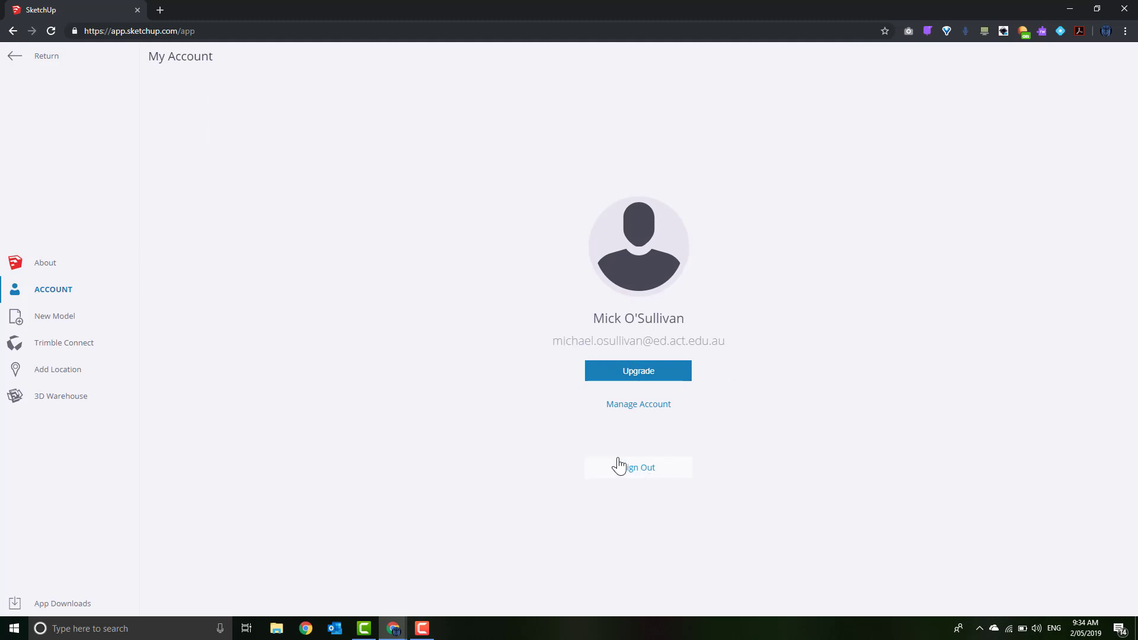
Return to the model and create a new model from the Meters template
left_click(25, 57)
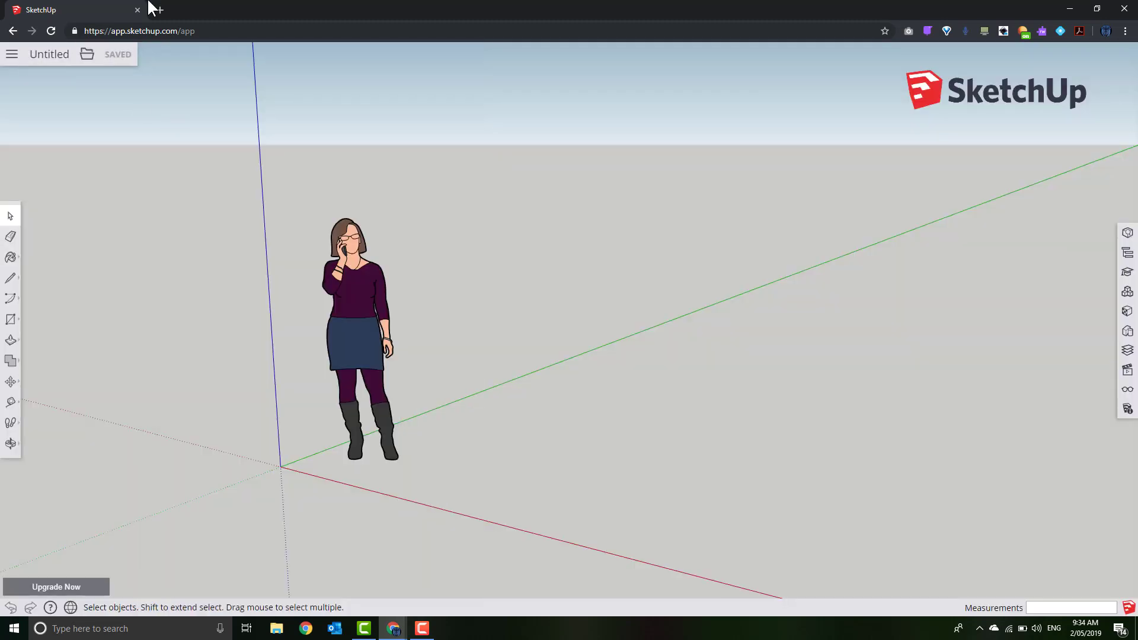
left_click(87, 54)
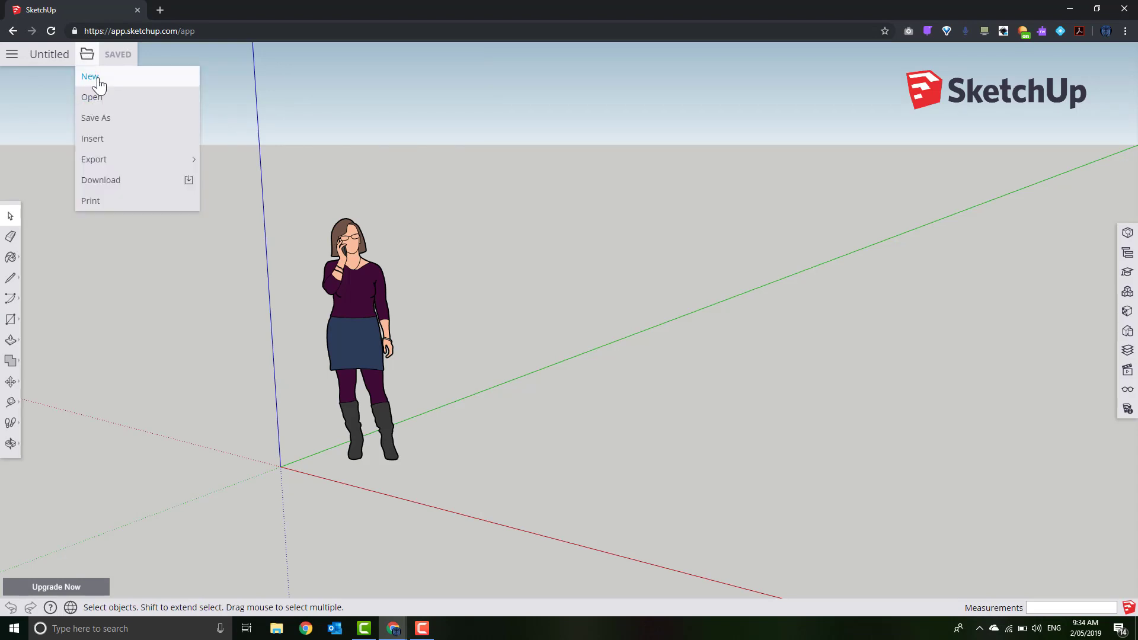
left_click(90, 76)
left_click(178, 546)
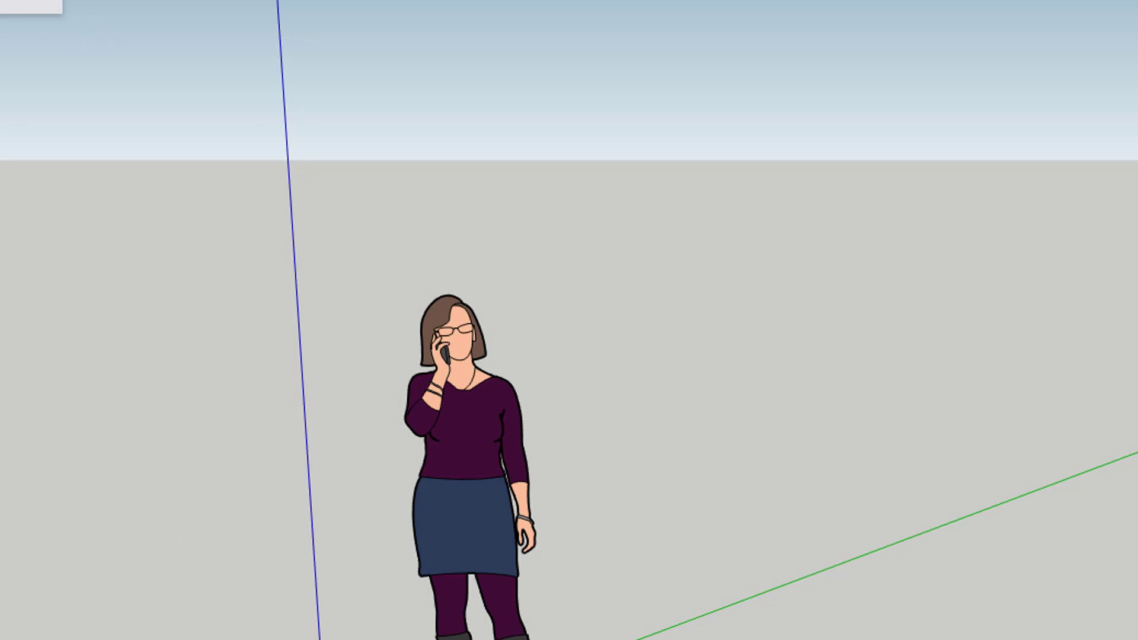
Start over with the Simple Template - Millimeters and delete the standing person figure
left_click(1, 2)
left_click(3, 63)
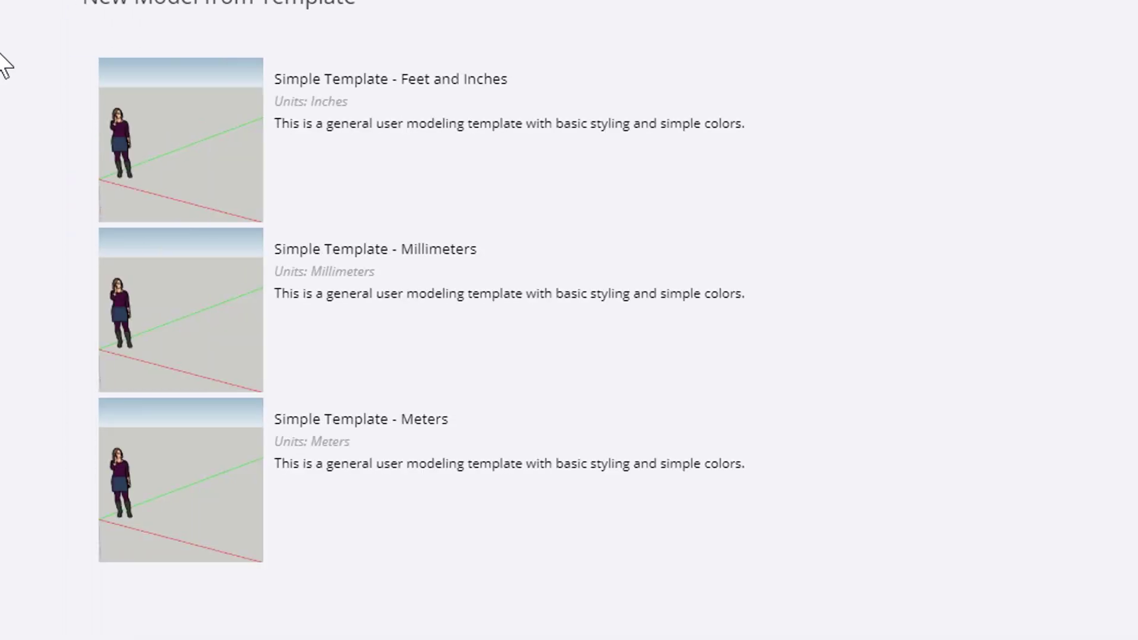
left_click(215, 333)
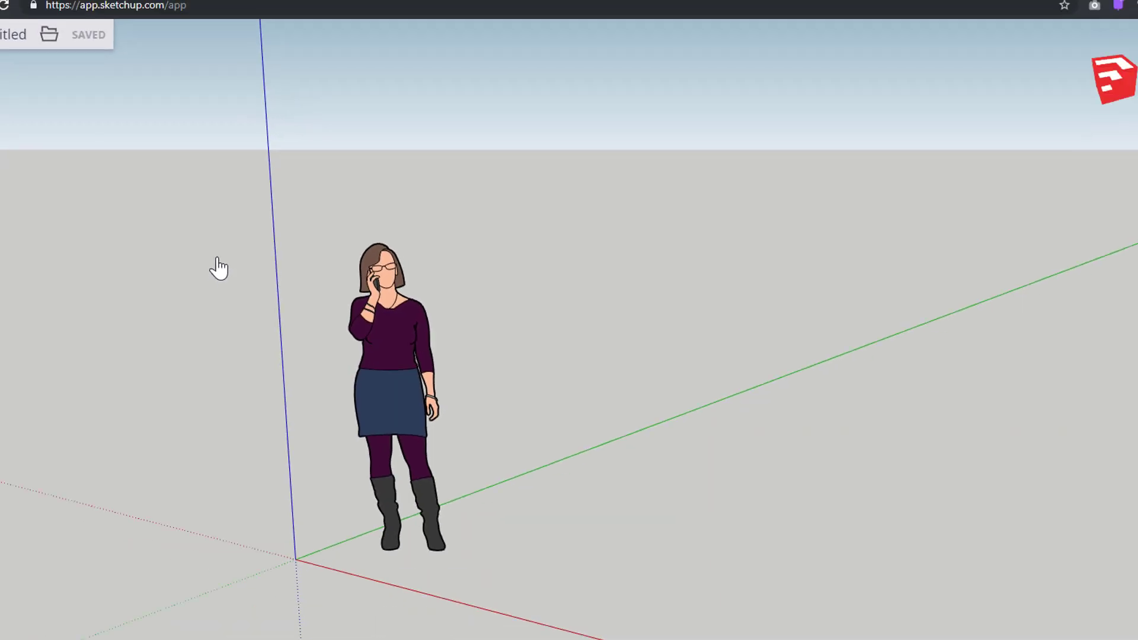
left_click(354, 323)
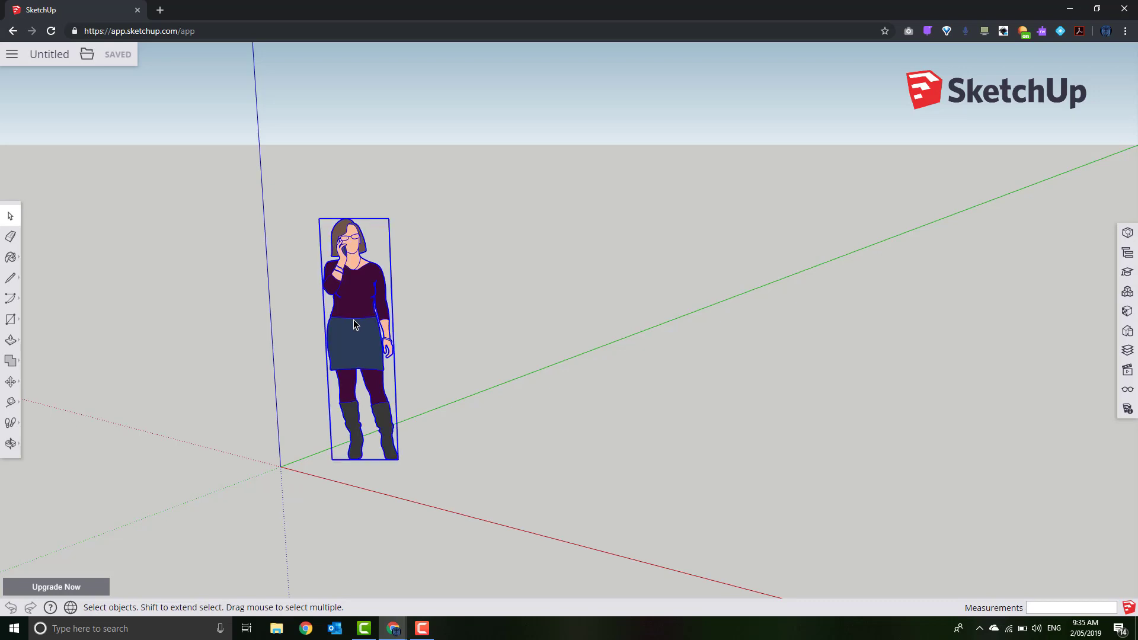
key("Delete")
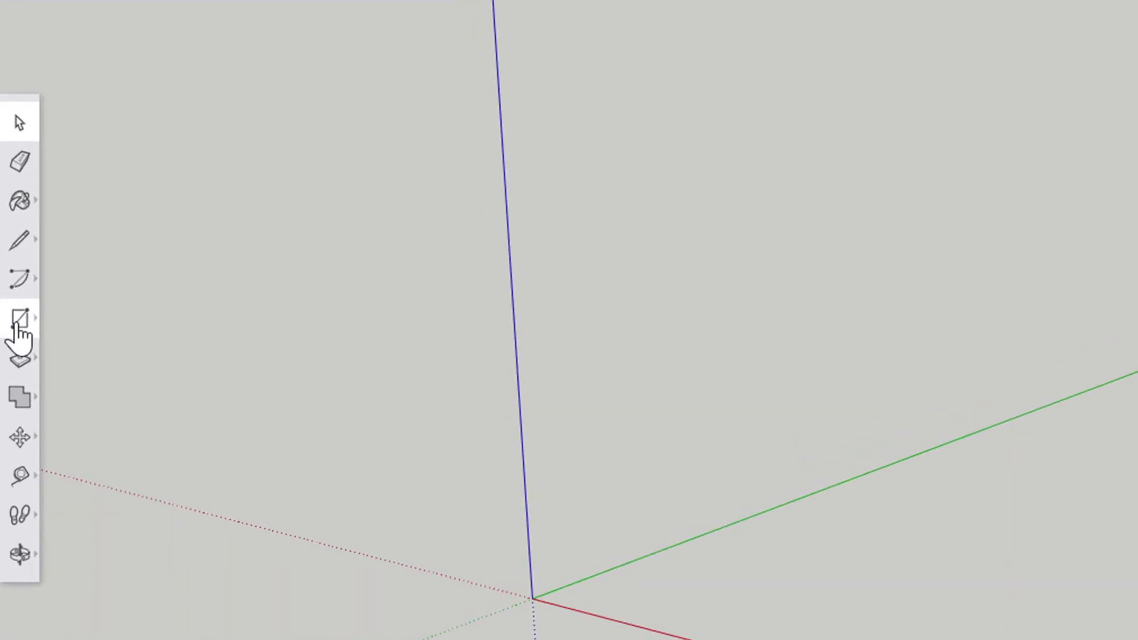
Draw a 38 × 38 mm rectangle on the ground plane by typing 38,38
left_click(9, 322)
left_click(98, 266)
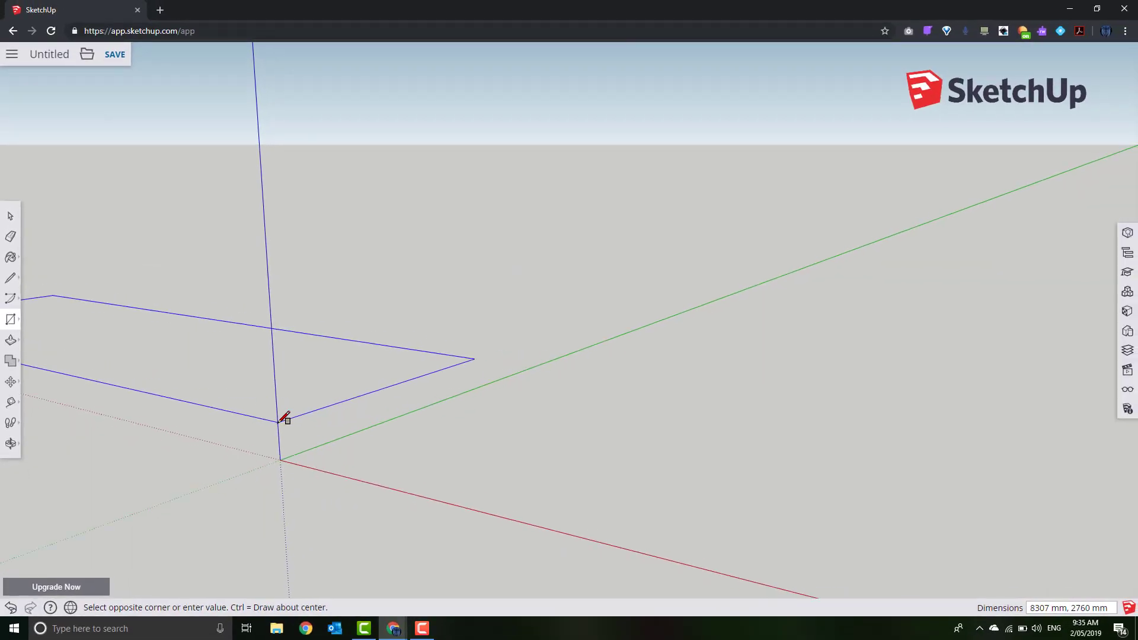
middle_click_drag(190, 397, 734, 462)
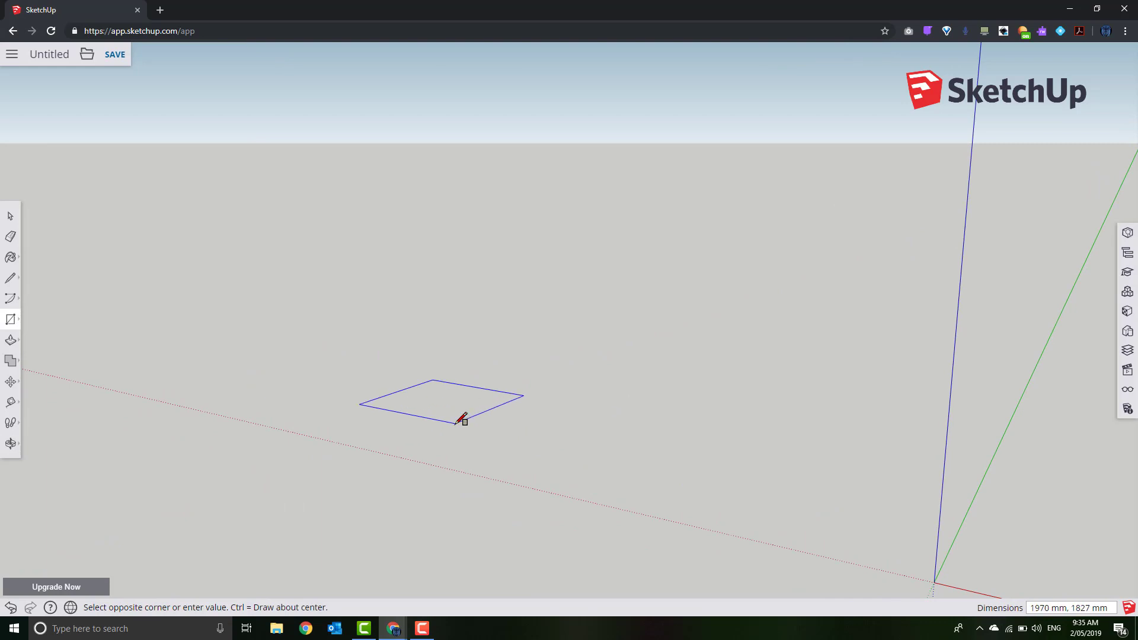
key("Escape")
left_click(837, 448)
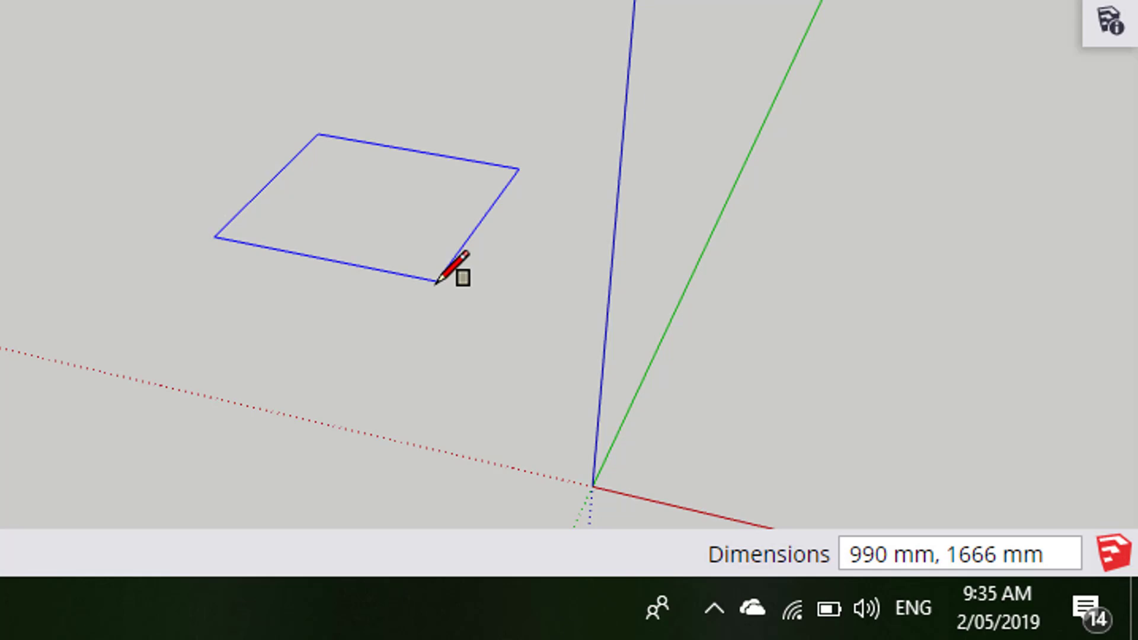
type("38")
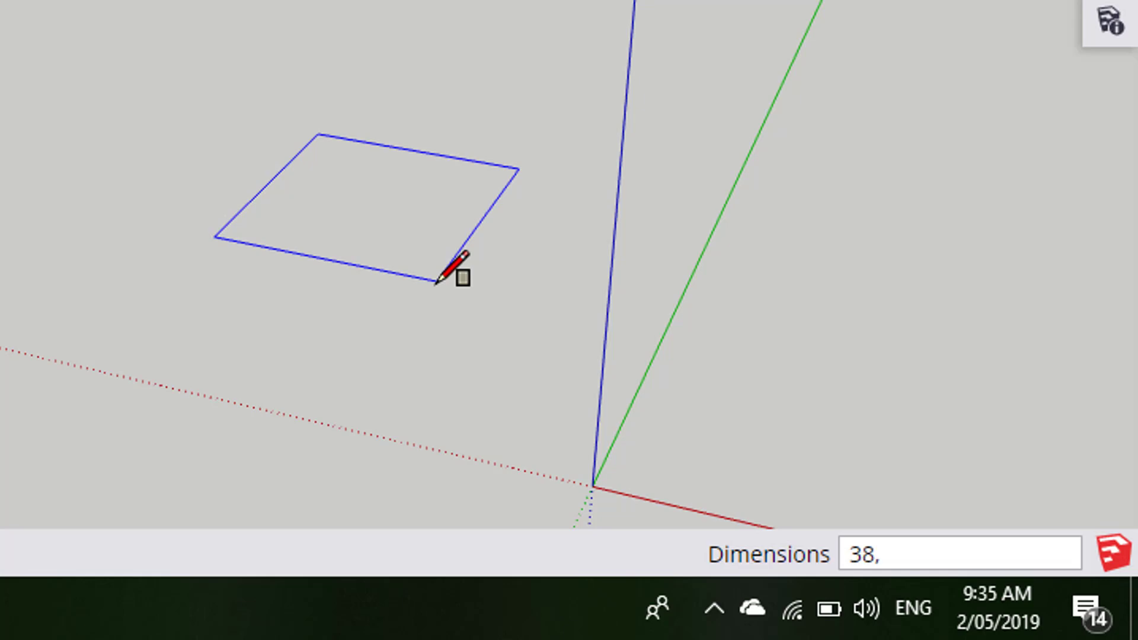
type(",38")
key("Return")
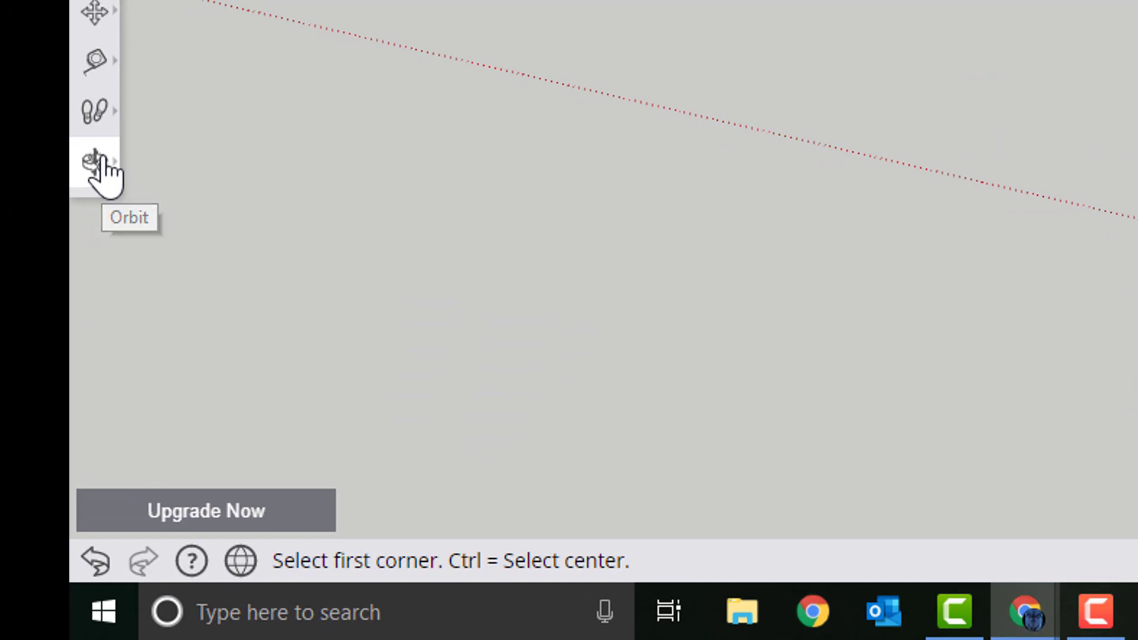
Use Zoom Extents to frame the 38 mm square
left_click(101, 159)
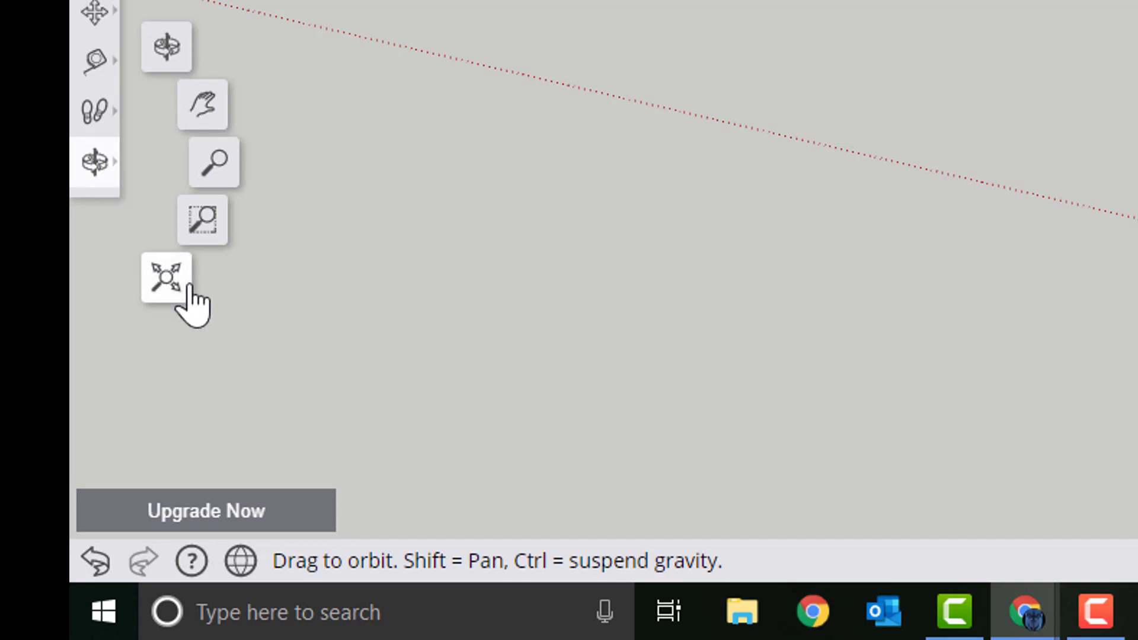
left_click(187, 286)
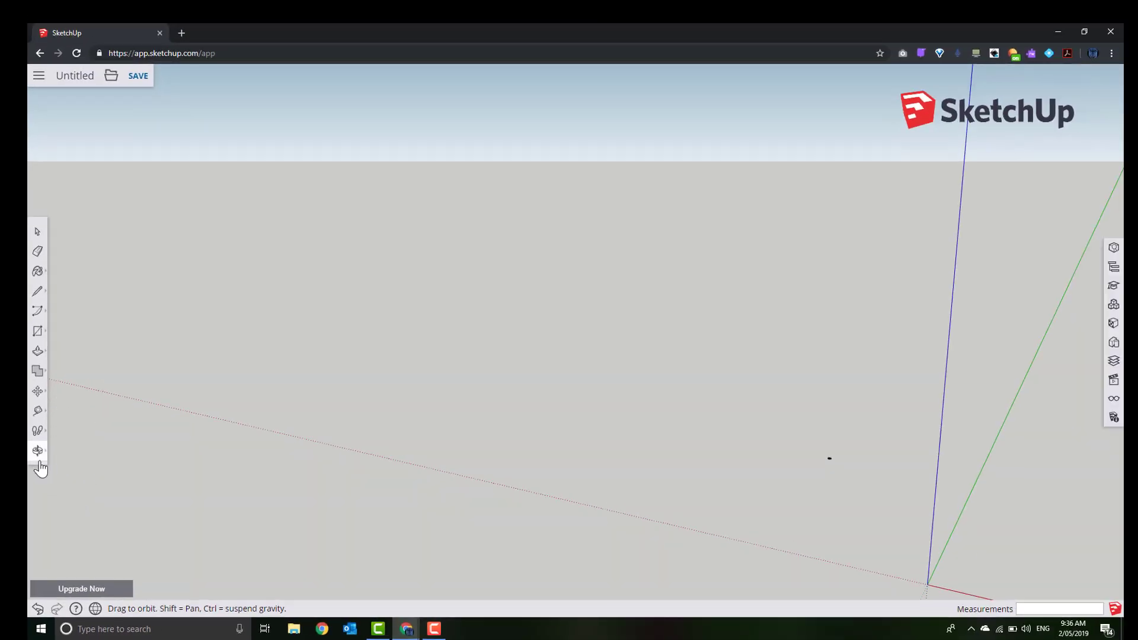
left_click(37, 451)
left_click(66, 500)
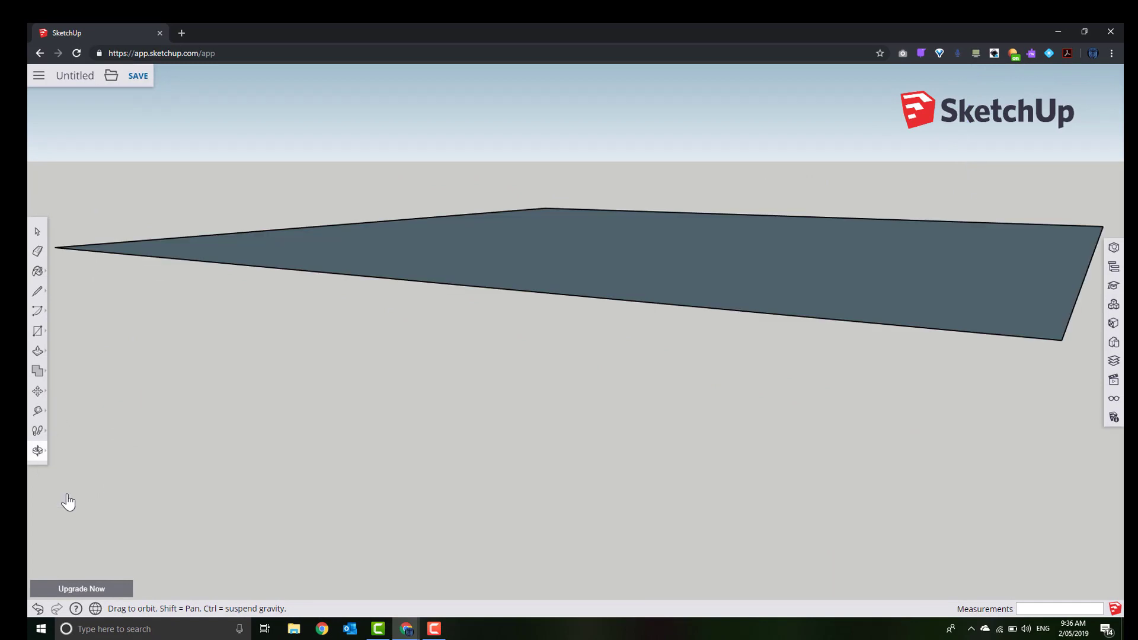
Orbit, pan and zoom to inspect the square, then pick the Push/Pull tool
left_click_drag(358, 343, 452, 368)
scroll(437, 401, "up", 5)
scroll(437, 401, "down", 4)
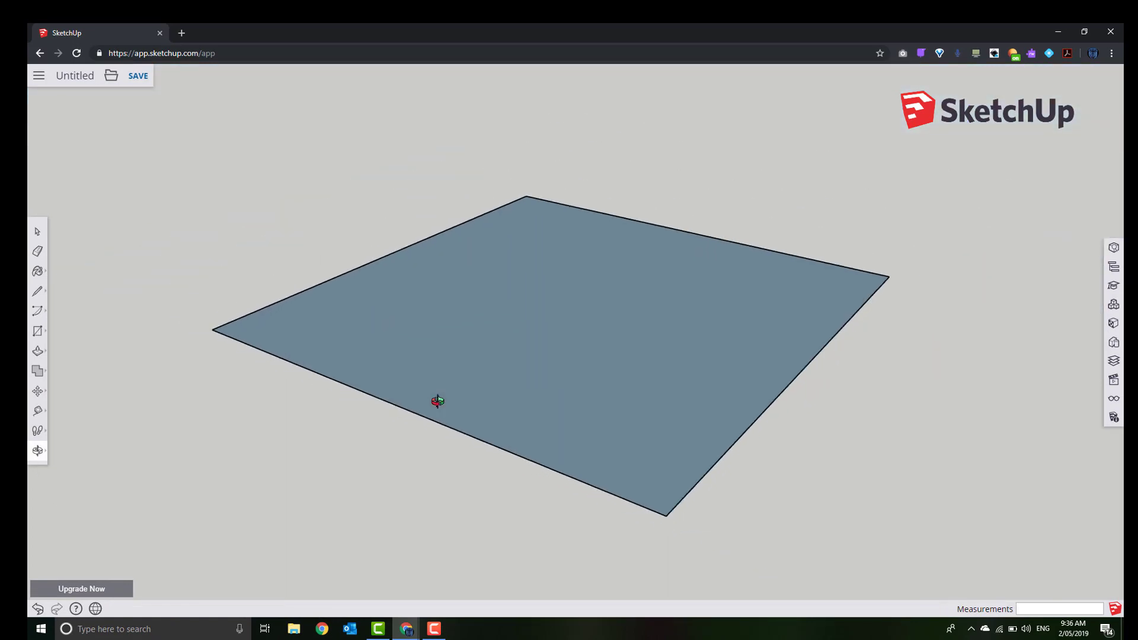
scroll(437, 402, "up", 2)
scroll(437, 402, "down", 1)
scroll(437, 402, "down", 2)
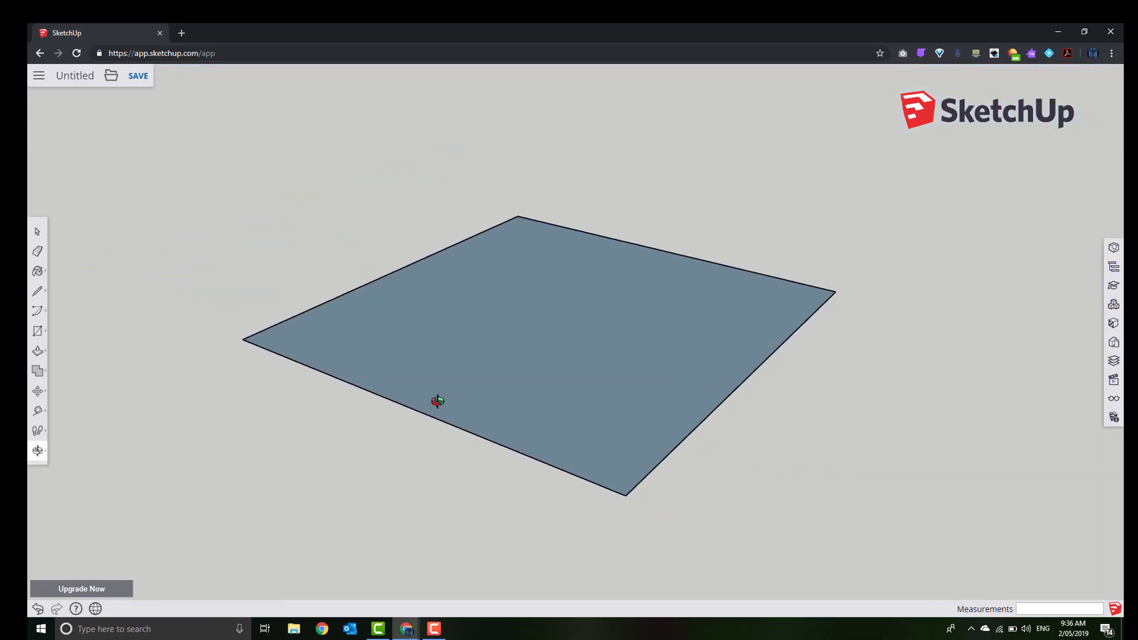
scroll(437, 401, "up", 3)
scroll(437, 401, "down", 1)
scroll(437, 401, "up", 1)
scroll(437, 401, "up", 2)
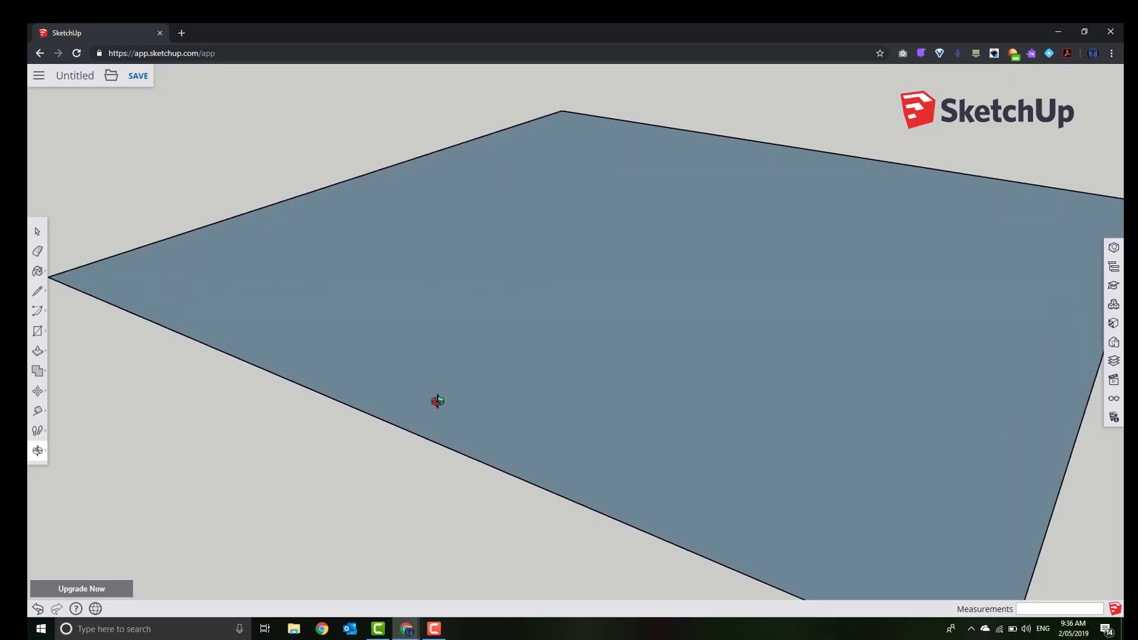
scroll(437, 401, "down", 5)
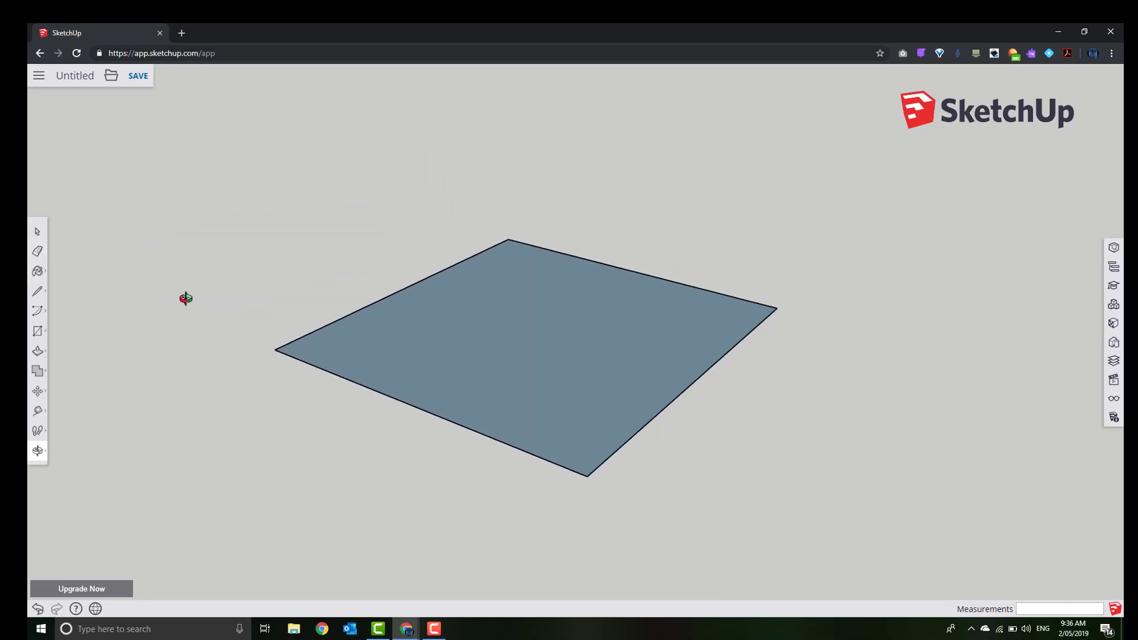
scroll(185, 297, "up", 2)
scroll(185, 297, "down", 3)
left_click_drag(807, 554, 275, 329)
scroll(275, 329, "up", 4)
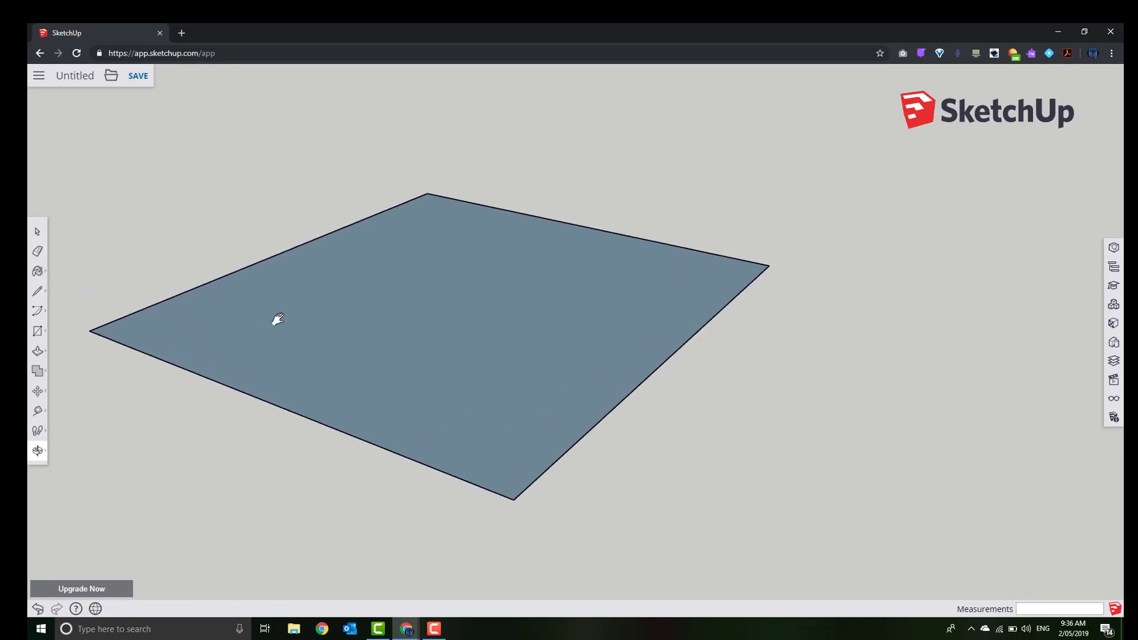
left_click_drag(278, 319, 419, 368, "shift")
scroll(419, 368, "down", 5)
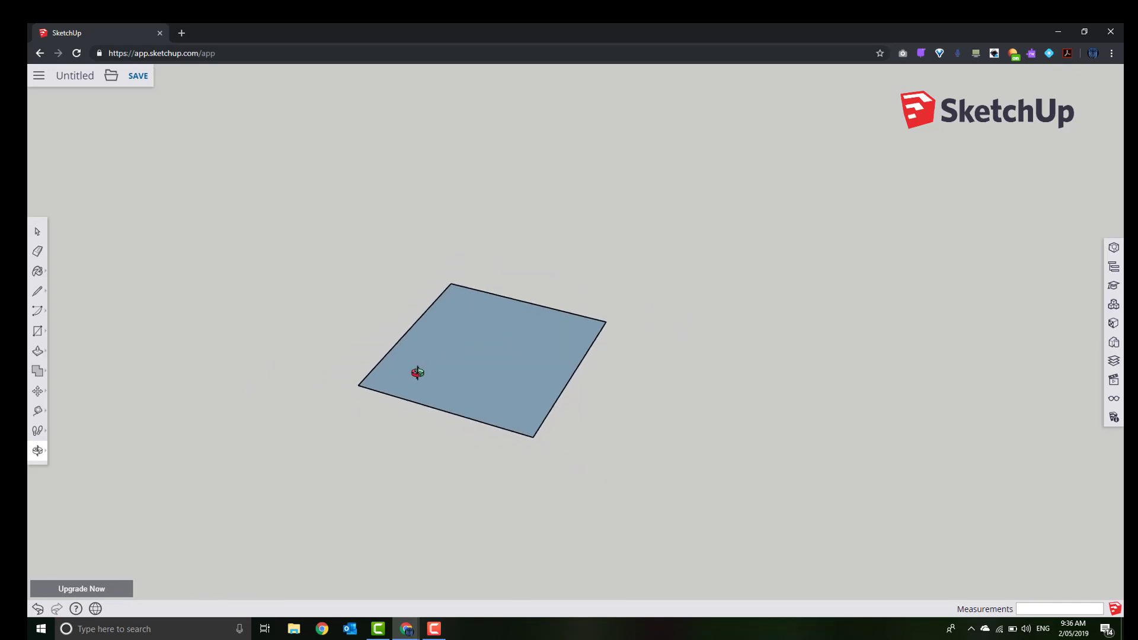
scroll(418, 373, "down", 3)
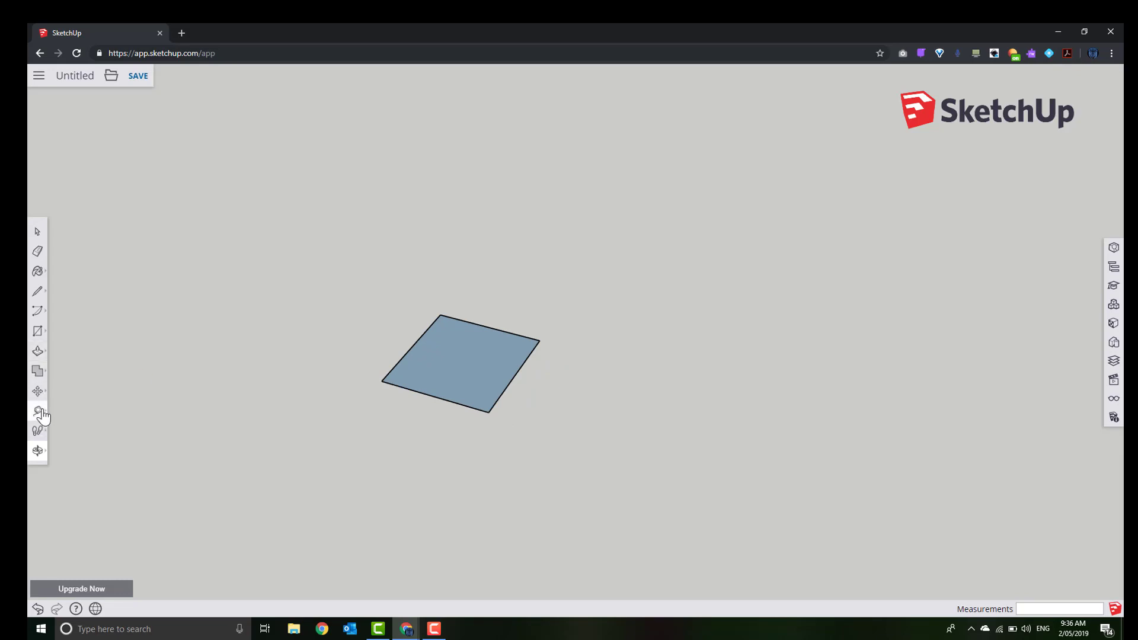
left_click(39, 357)
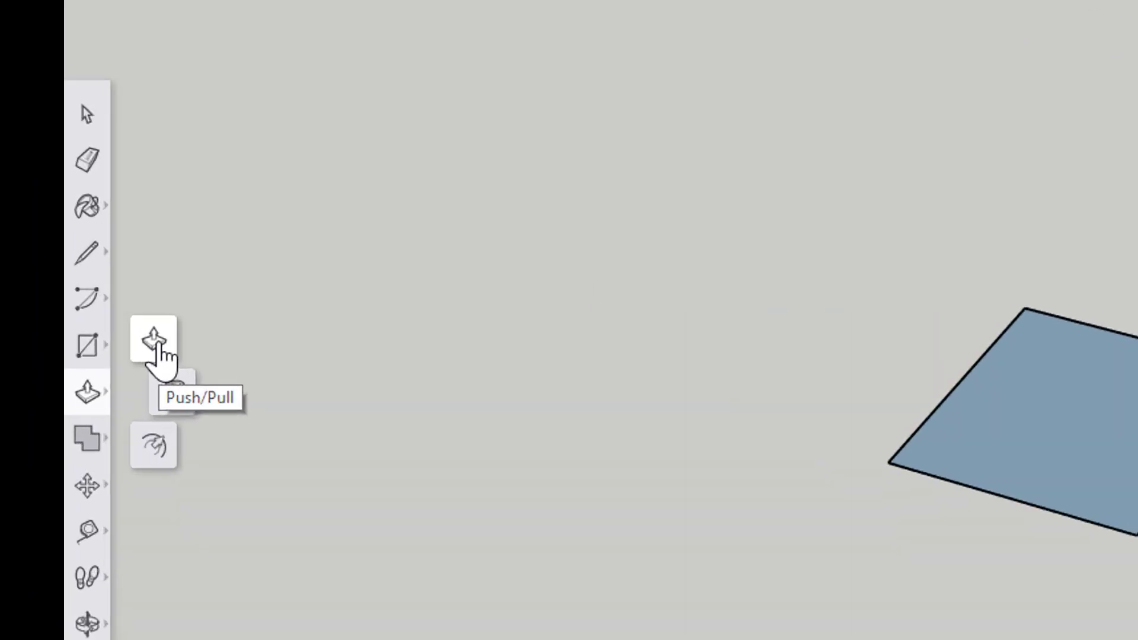
Push/pull the 38 mm square up 330 mm into a tall post
left_click(157, 348)
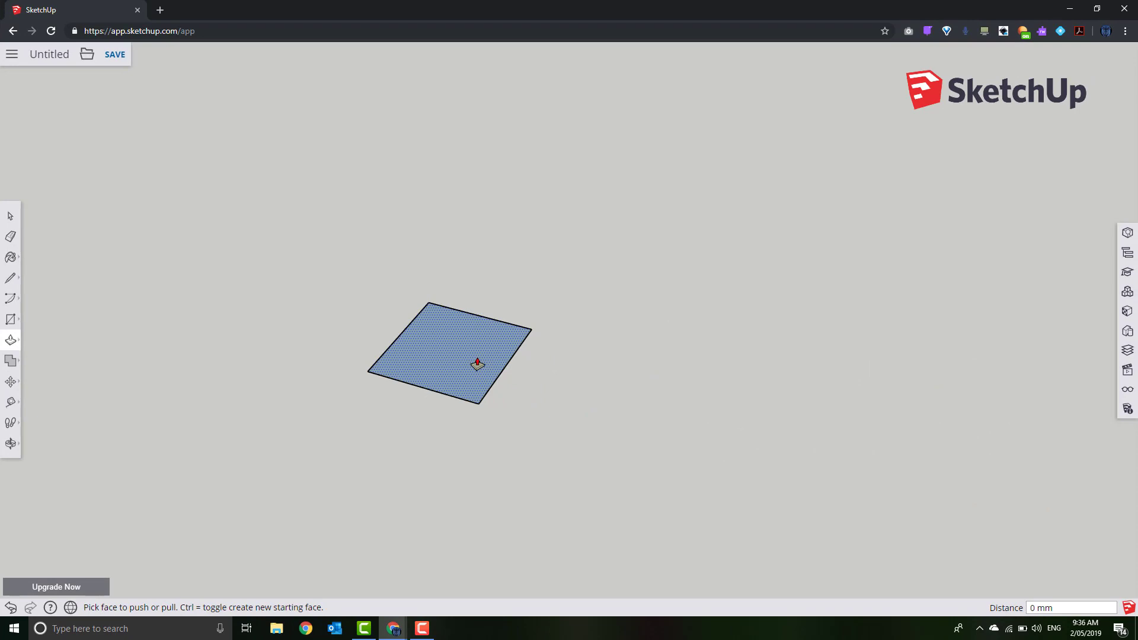
left_click(477, 364)
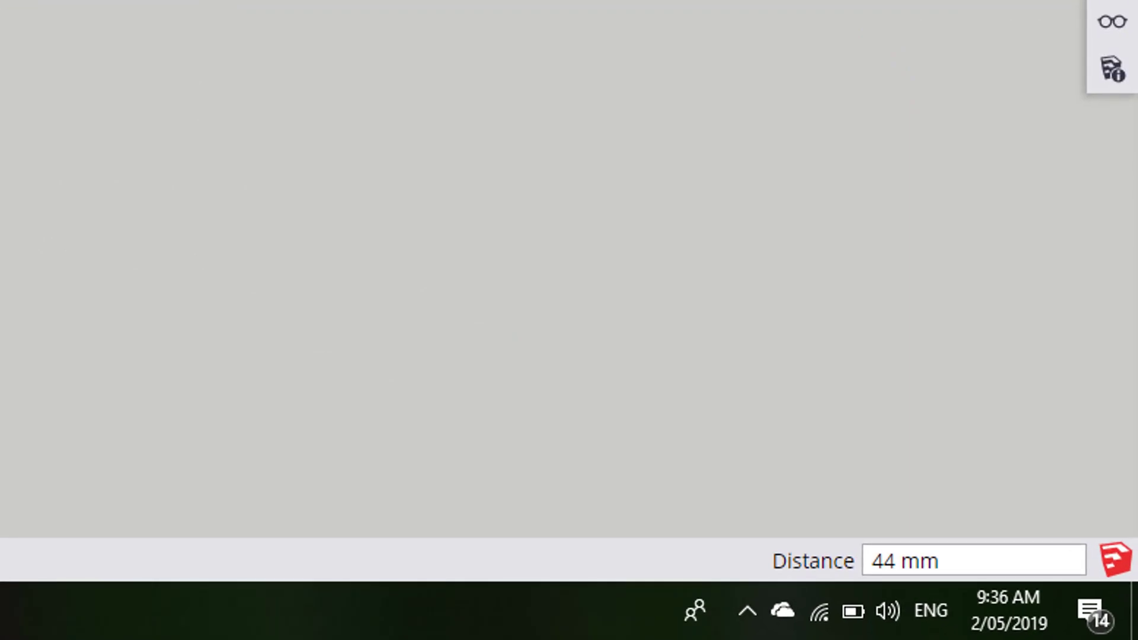
type("330")
key("Return")
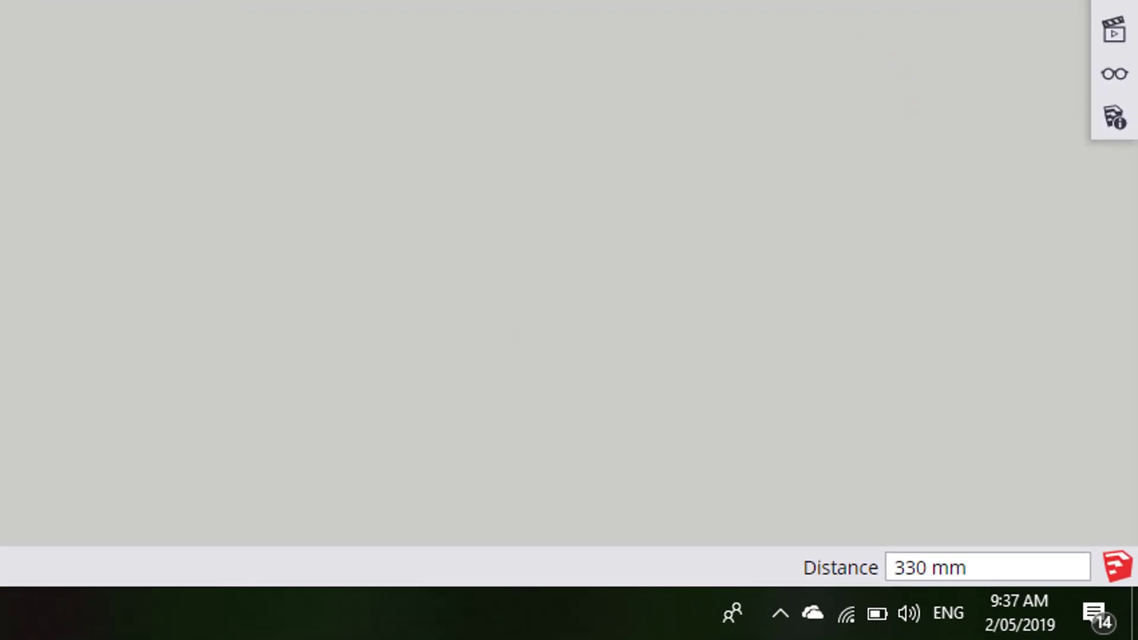
scroll(511, 262, "down", 2)
middle_click_drag(473, 331, 448, 476, "shift")
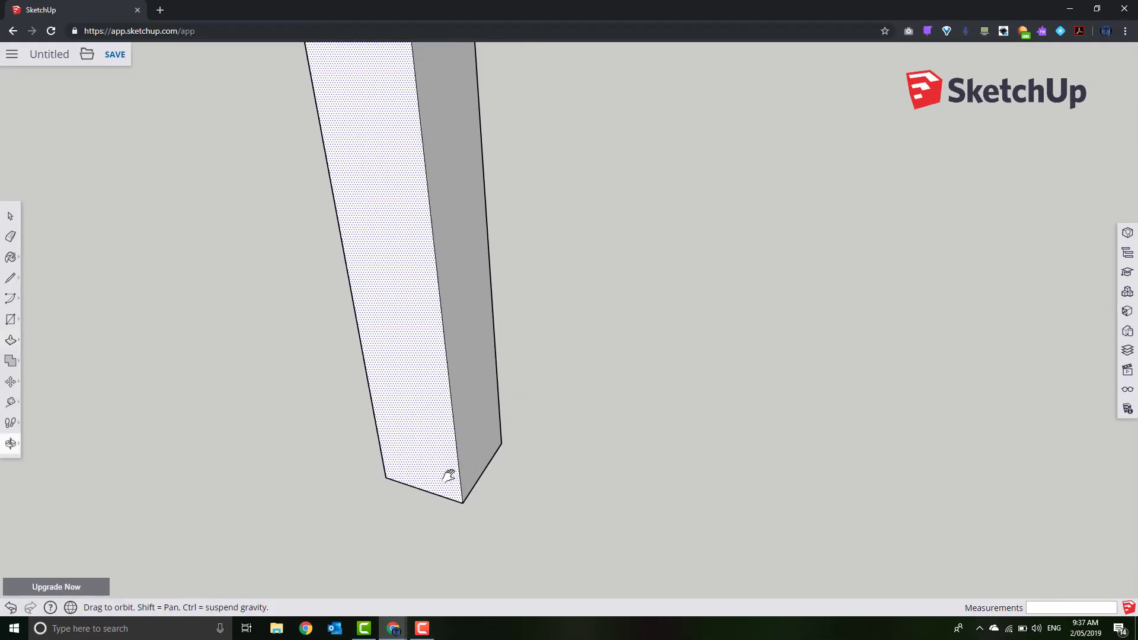
scroll(449, 474, "down", 5)
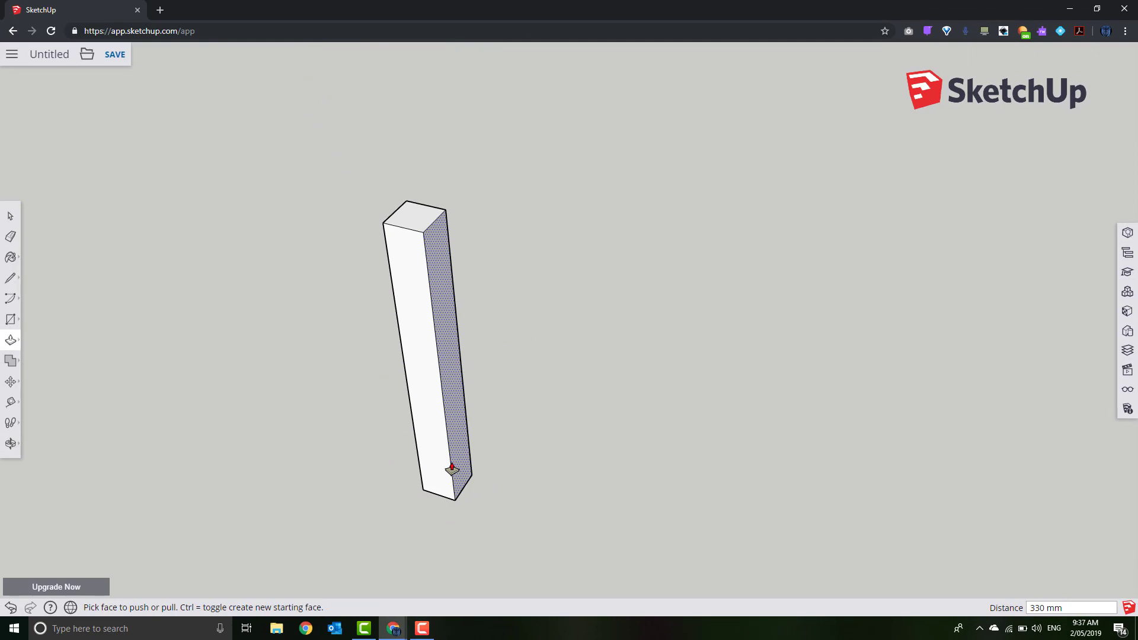
left_click_drag(485, 428, 492, 318)
key("p")
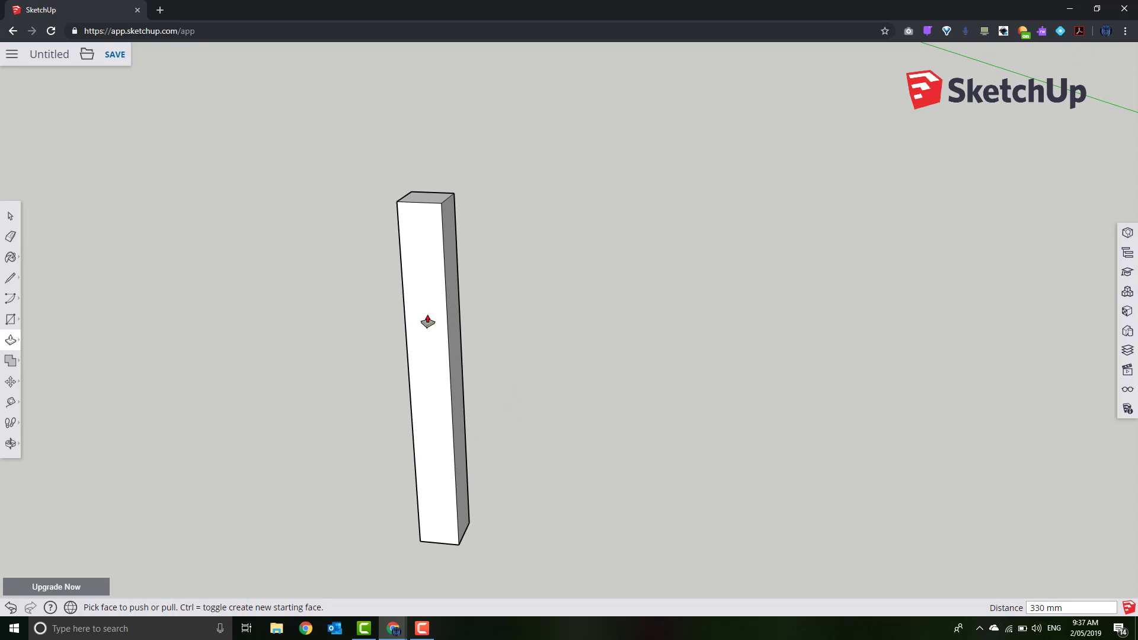
Place a 15° Protractor guide from the post's top corner, based on the top edge
left_click(11, 404)
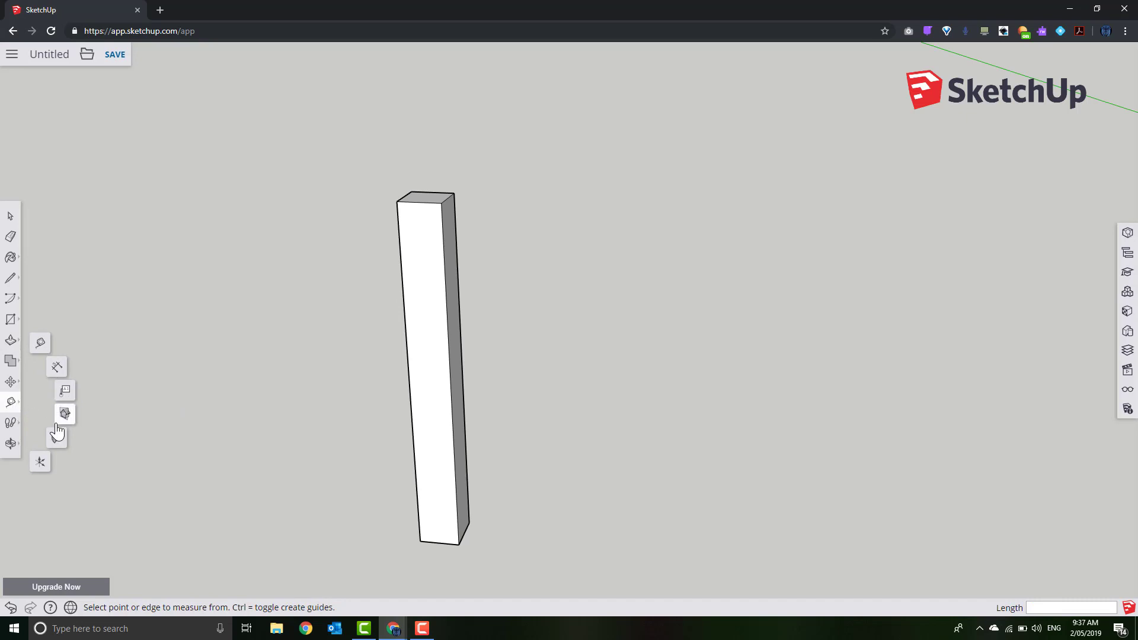
left_click(47, 462)
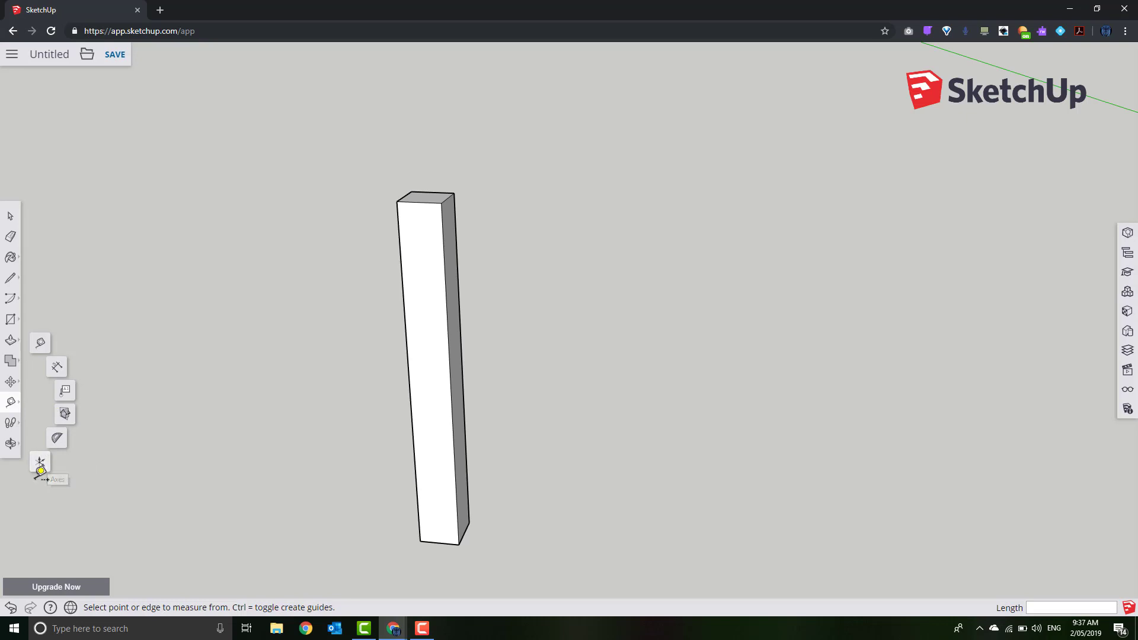
left_click(56, 439)
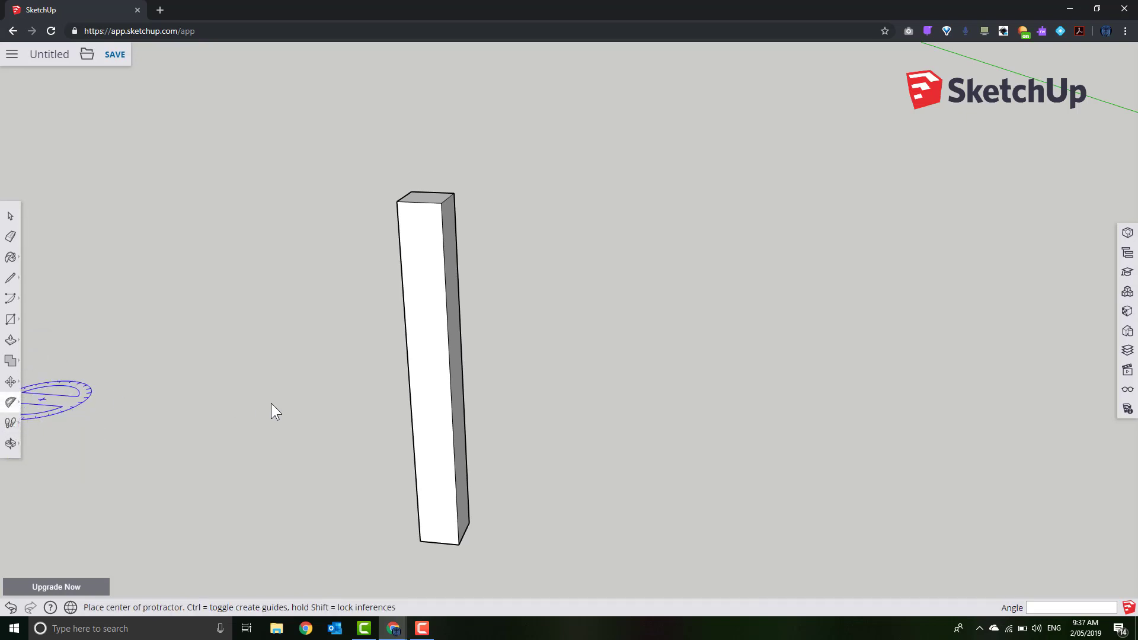
scroll(432, 215, "up", 3)
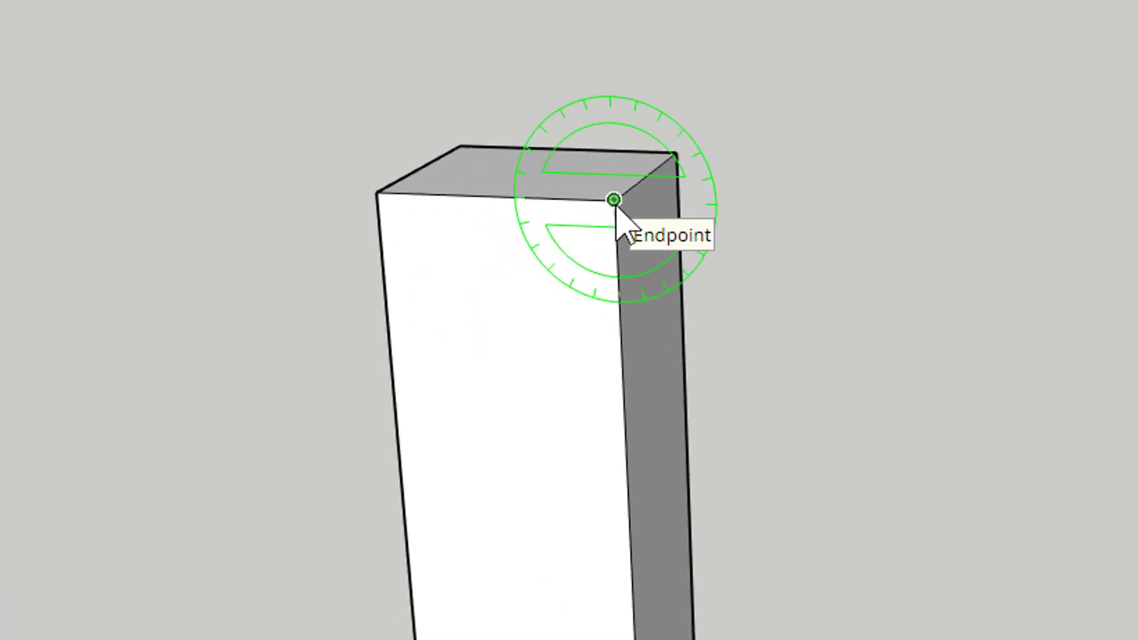
left_click(614, 200)
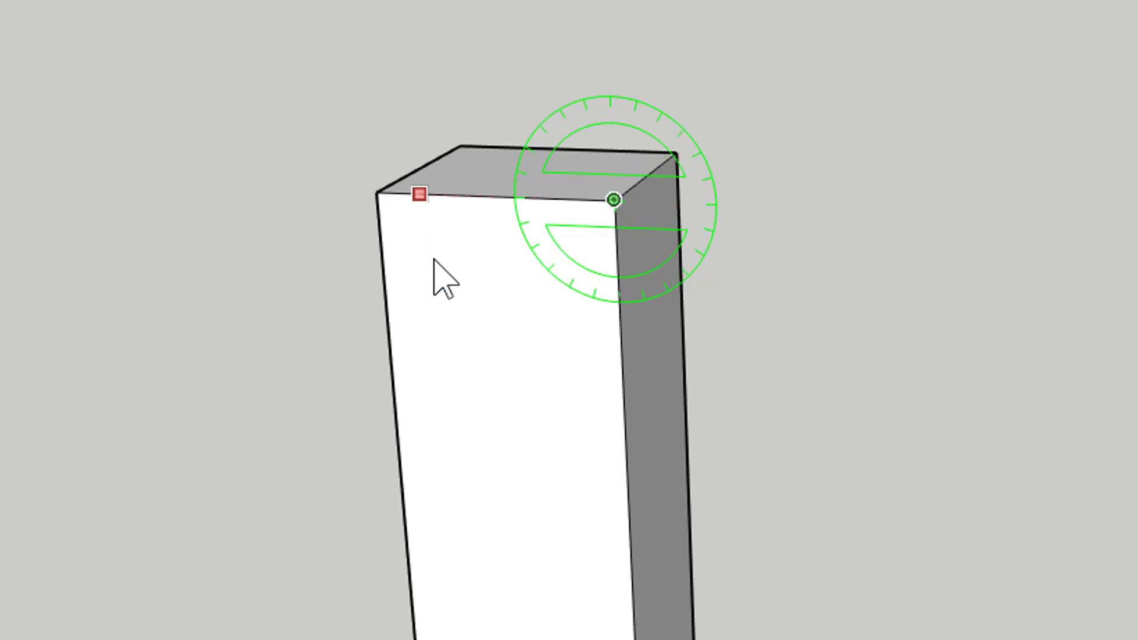
left_click(420, 207)
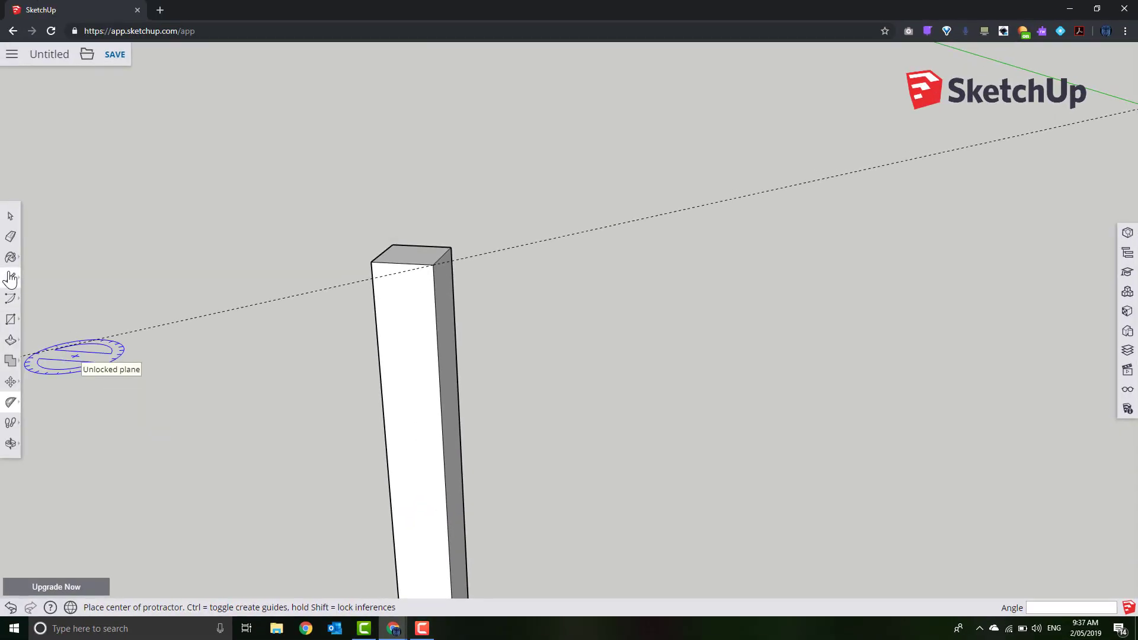
left_click(10, 277)
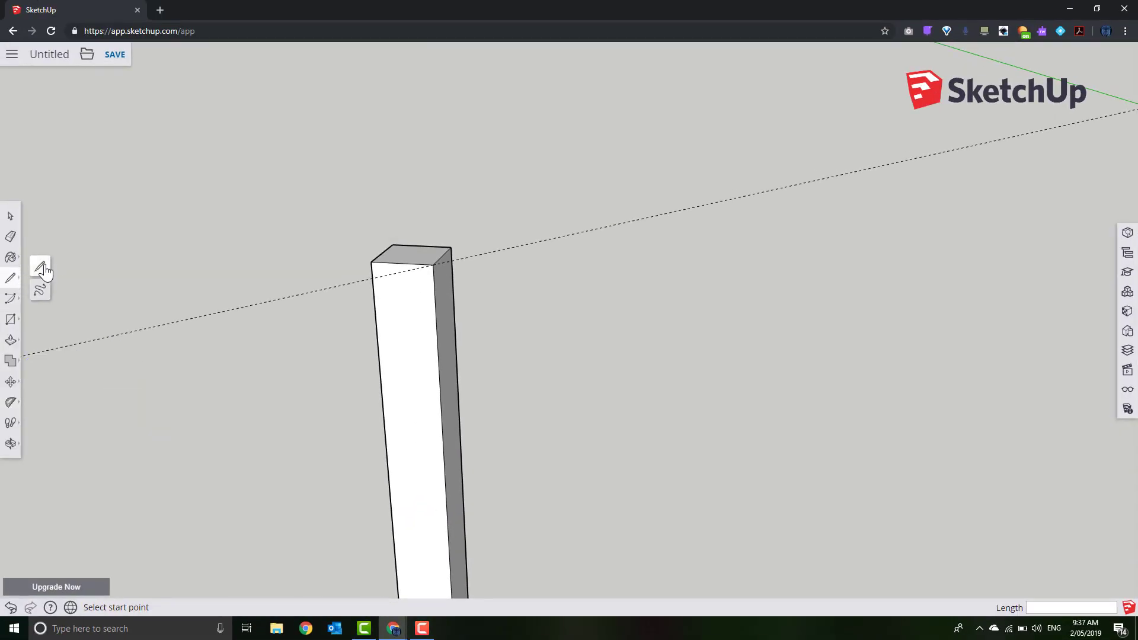
Draw a line from the guide to the top-right corner and push the wedge away
scroll(370, 274, "up", 2)
scroll(373, 277, "up", 1)
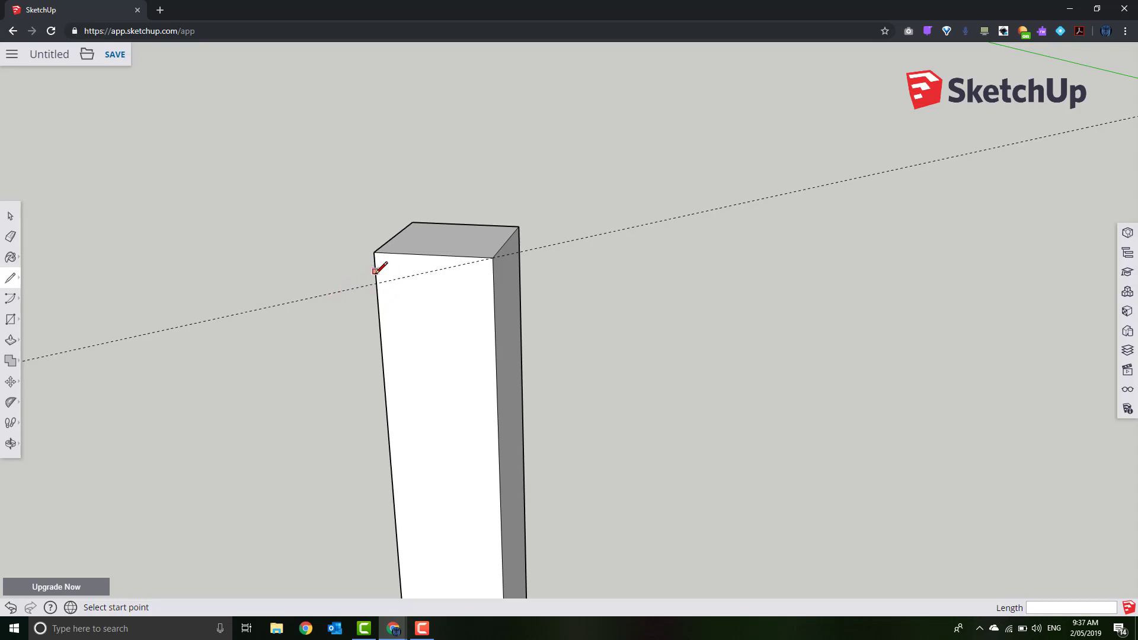
left_click(375, 283)
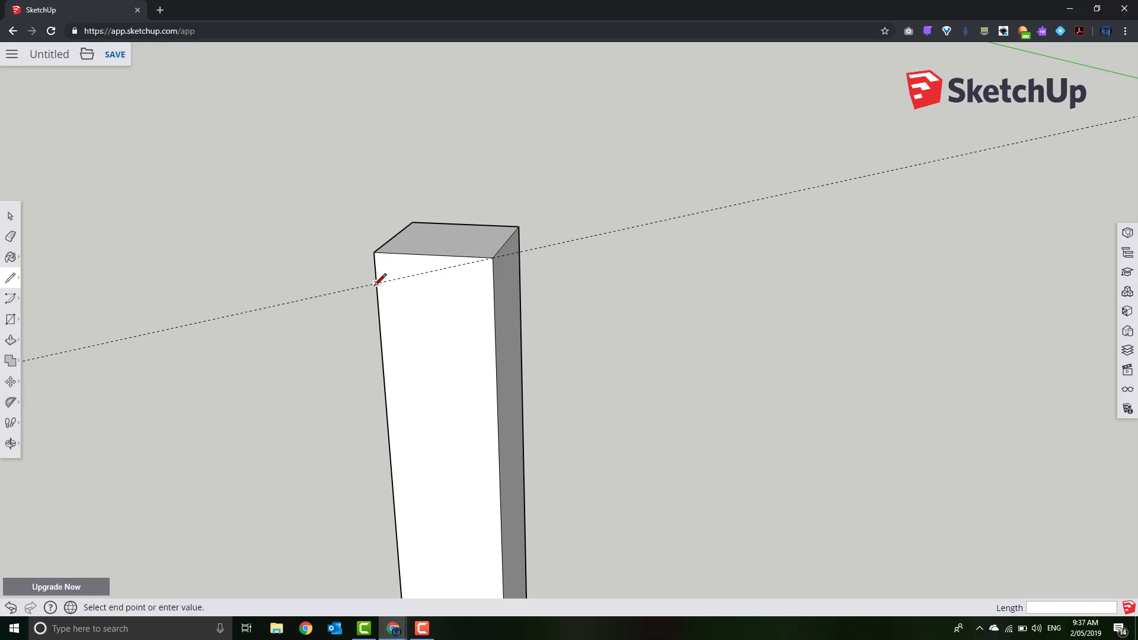
left_click(492, 258)
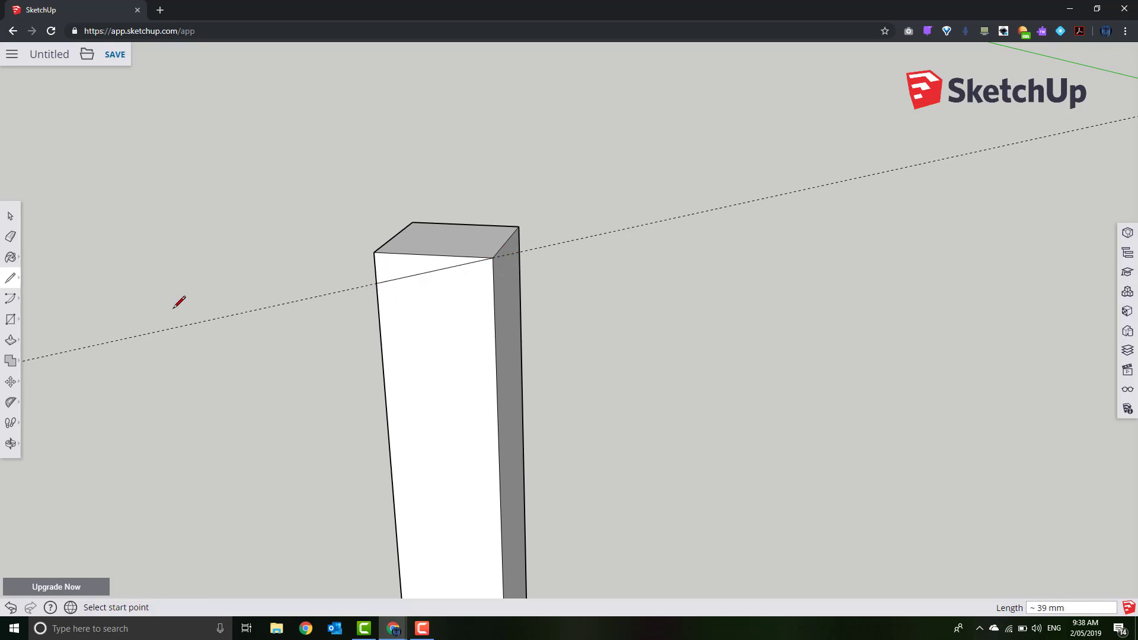
left_click(11, 339)
left_click(397, 268)
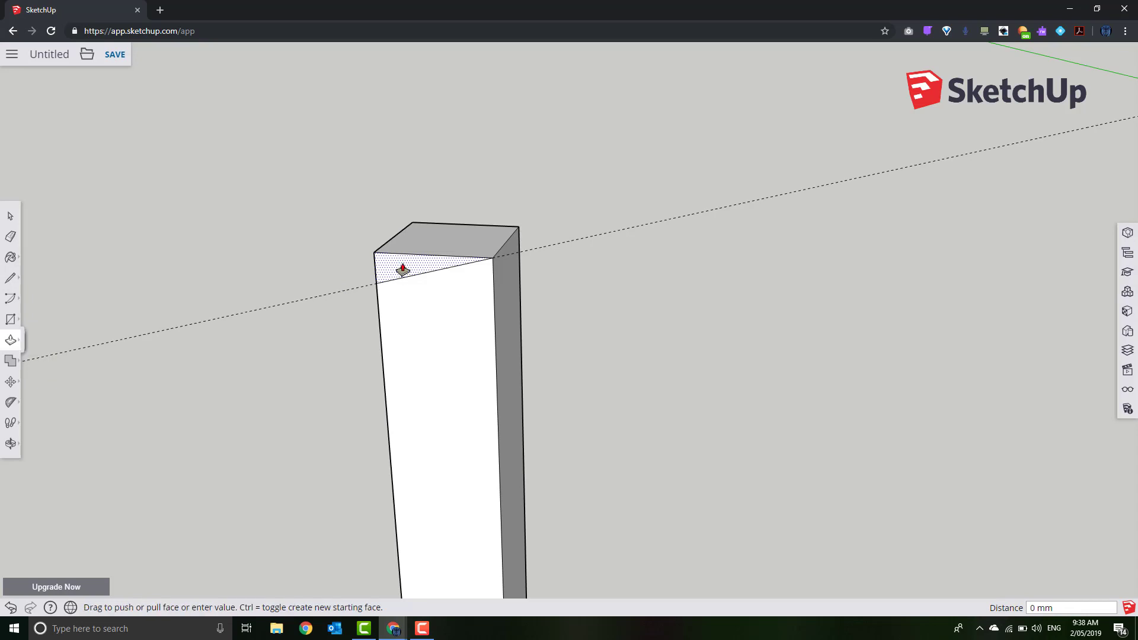
left_click(449, 205)
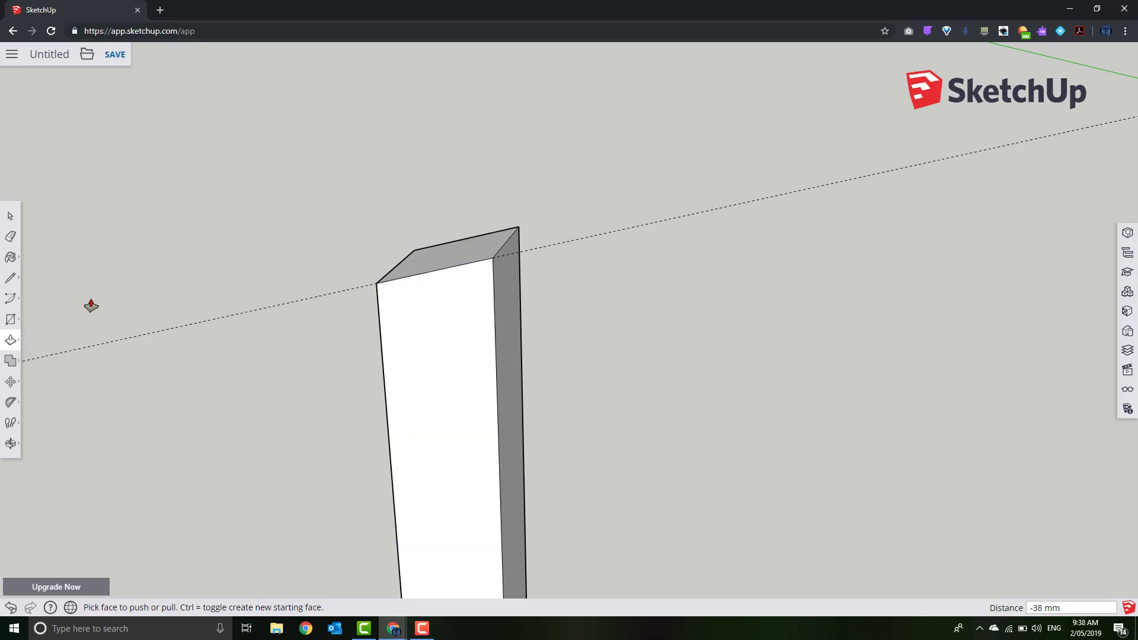
Erase the dashed guide line and orbit to view the sloped top
left_click(10, 237)
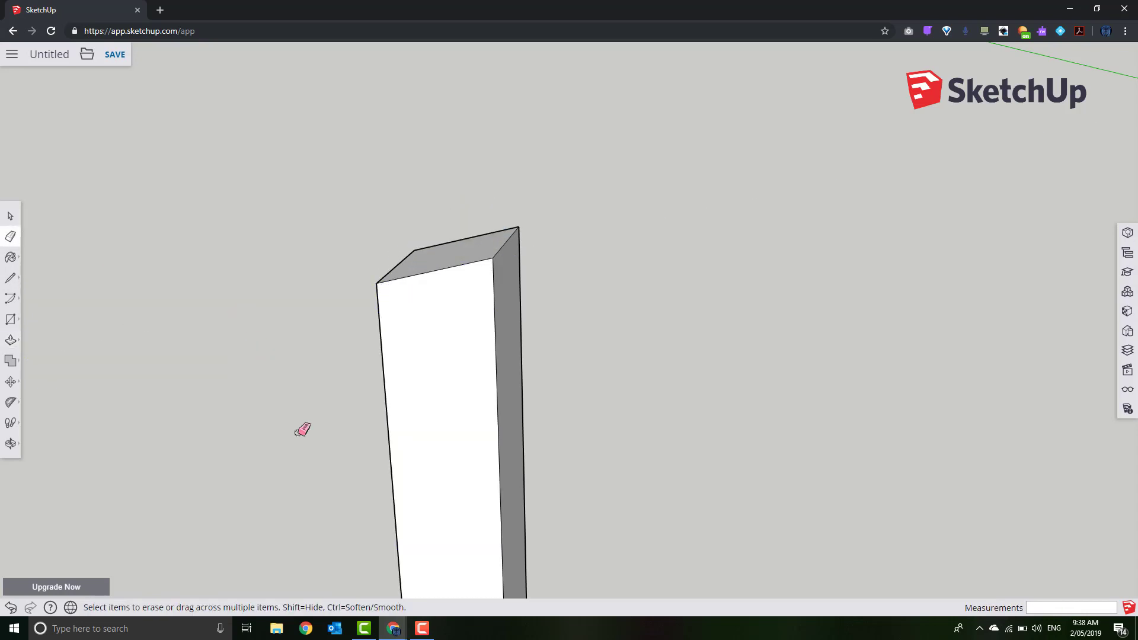
scroll(321, 481, "down", 2)
middle_click_drag(367, 503, 389, 333)
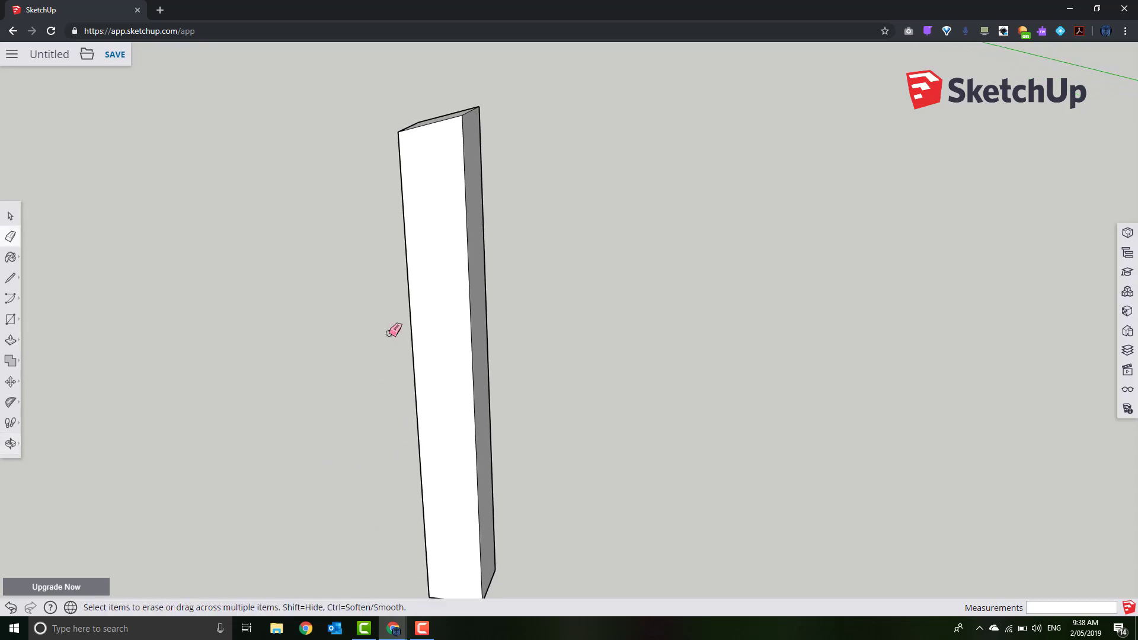
scroll(389, 331, "down", 2)
middle_click_drag(396, 555, 379, 432)
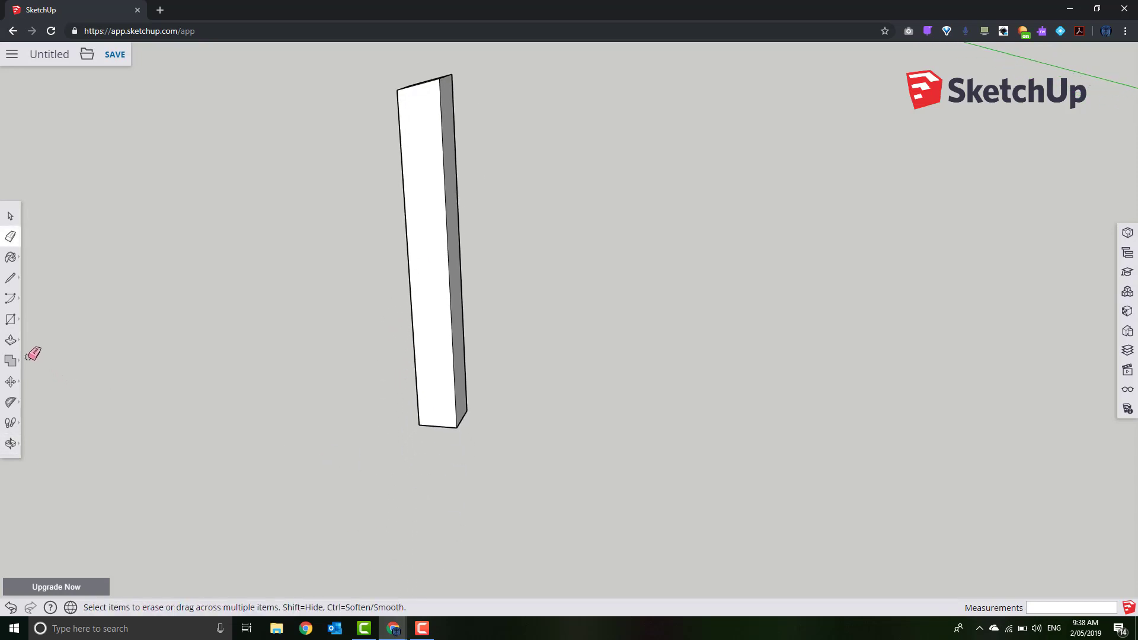
Place a 15° Protractor guide at the post's bottom corner along the bottom edge
left_click(10, 402)
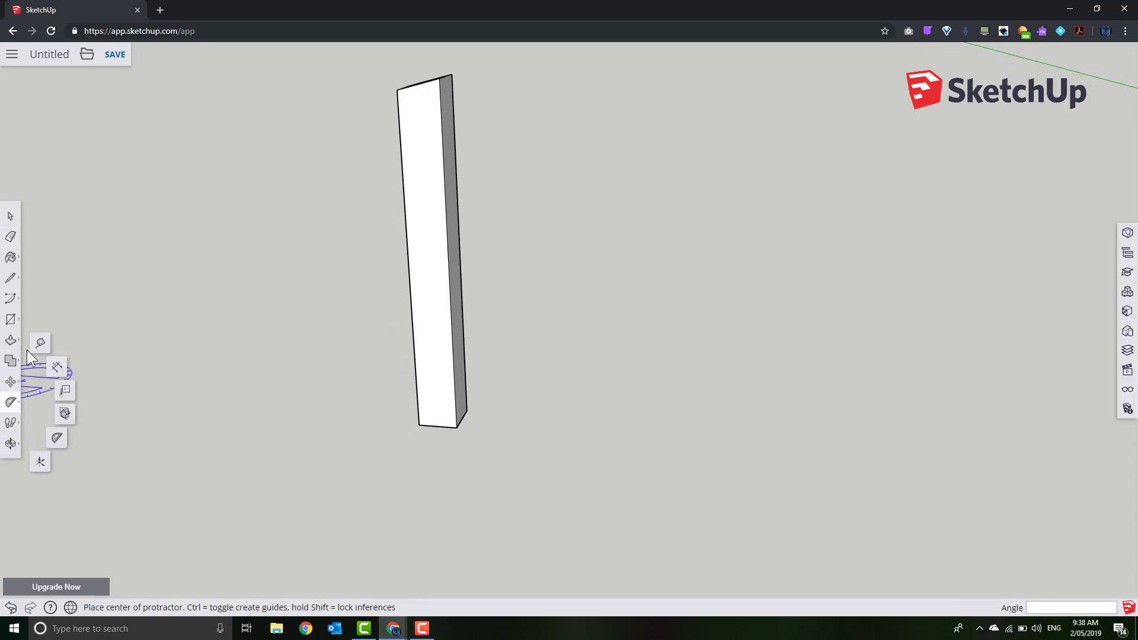
left_click(420, 424)
left_click(455, 426)
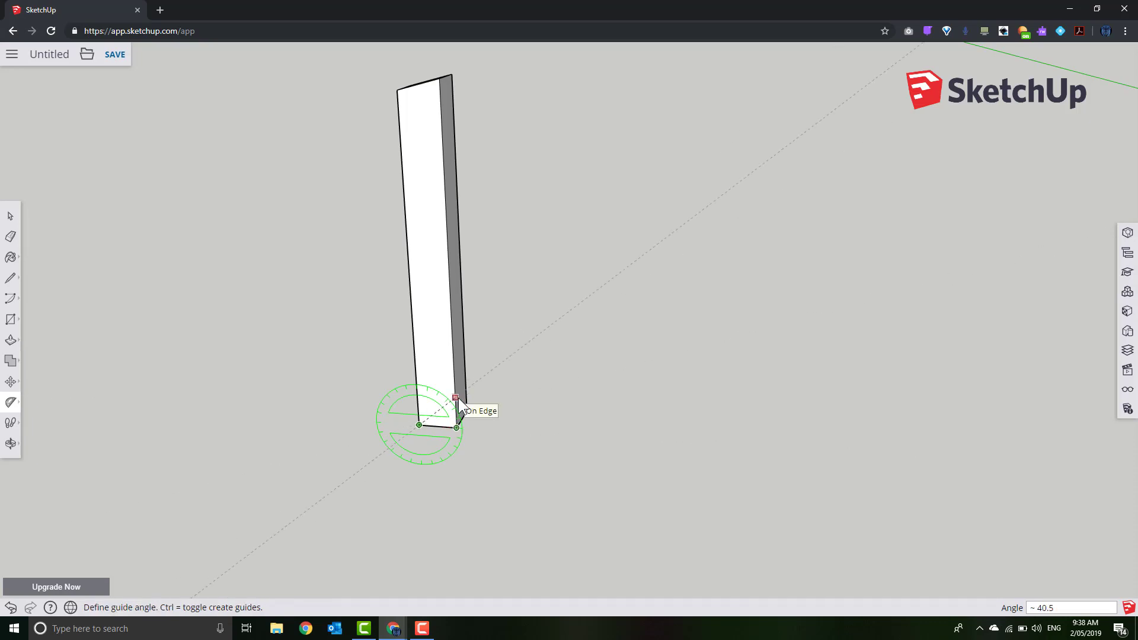
type("15")
key("Return")
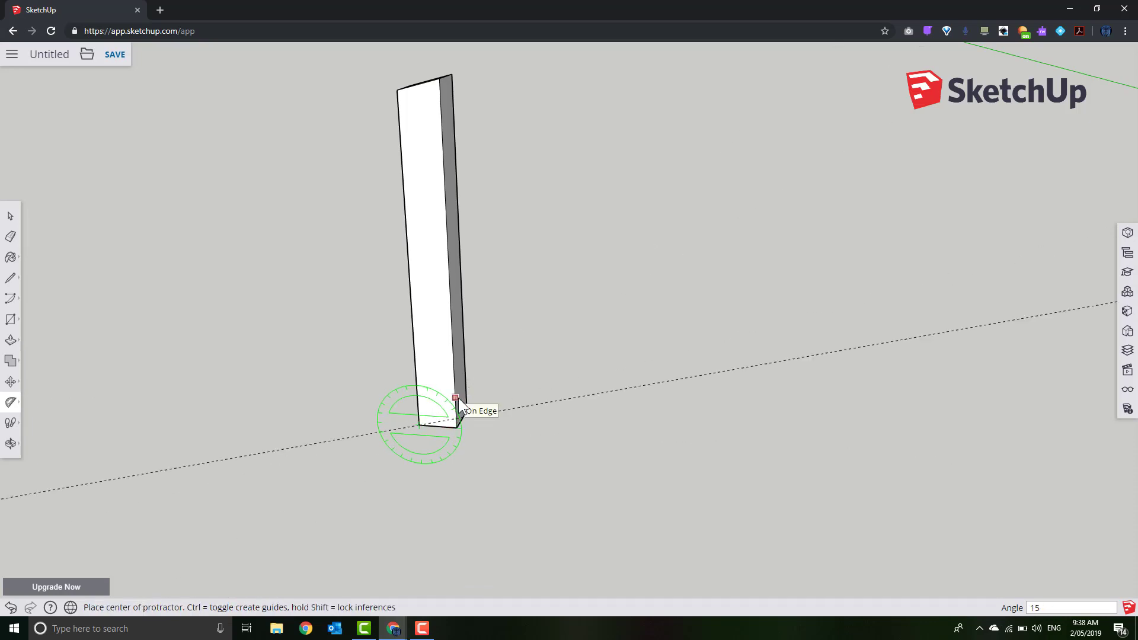
Draw a line from the bottom-left corner to the guide and push the bottom wedge away
key("l")
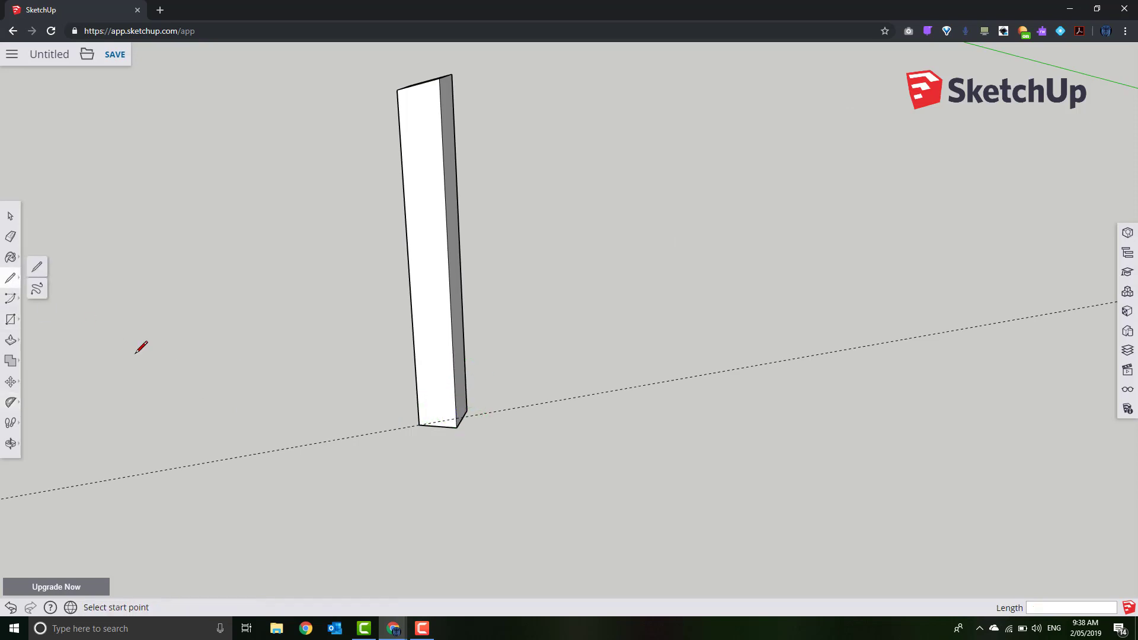
scroll(394, 486, "up", 4)
left_click(442, 371)
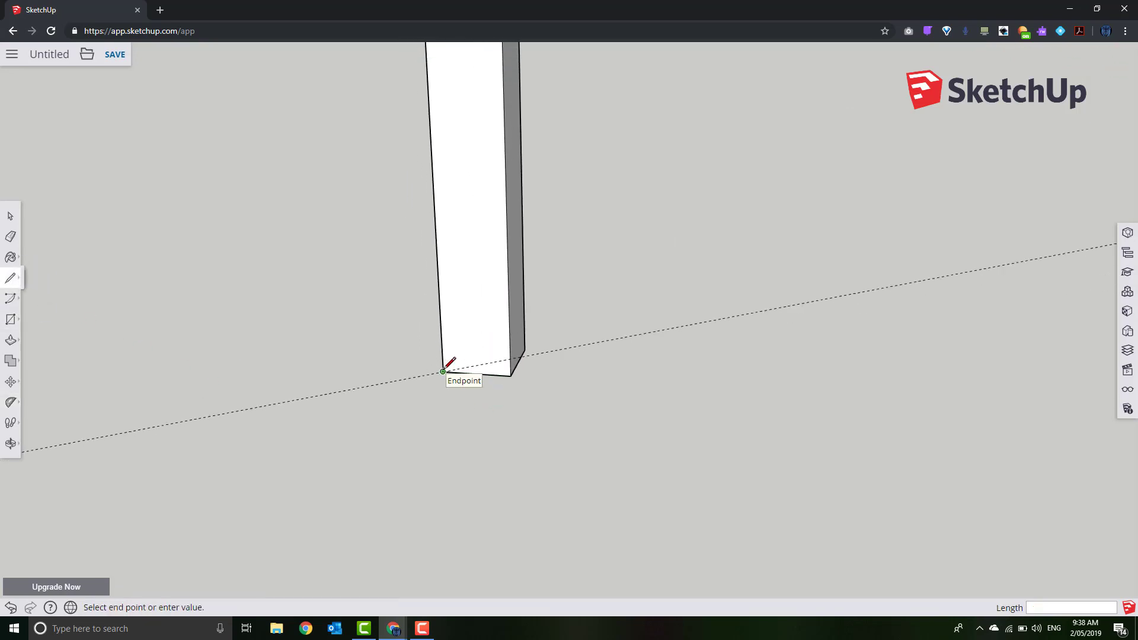
left_click(512, 359)
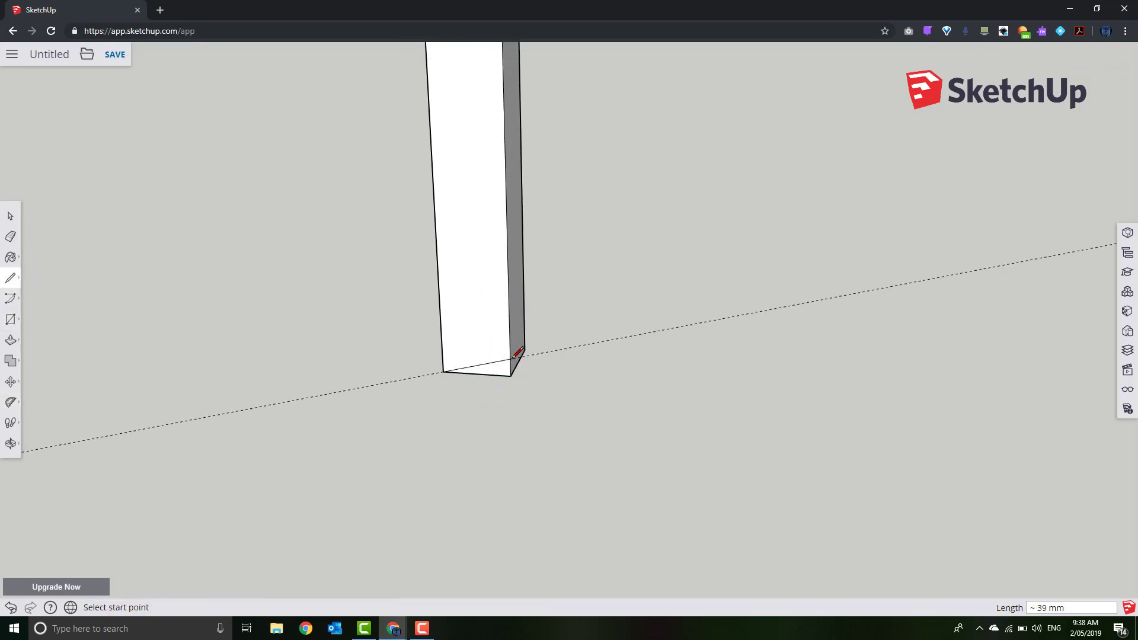
left_click(11, 341)
left_click(40, 318)
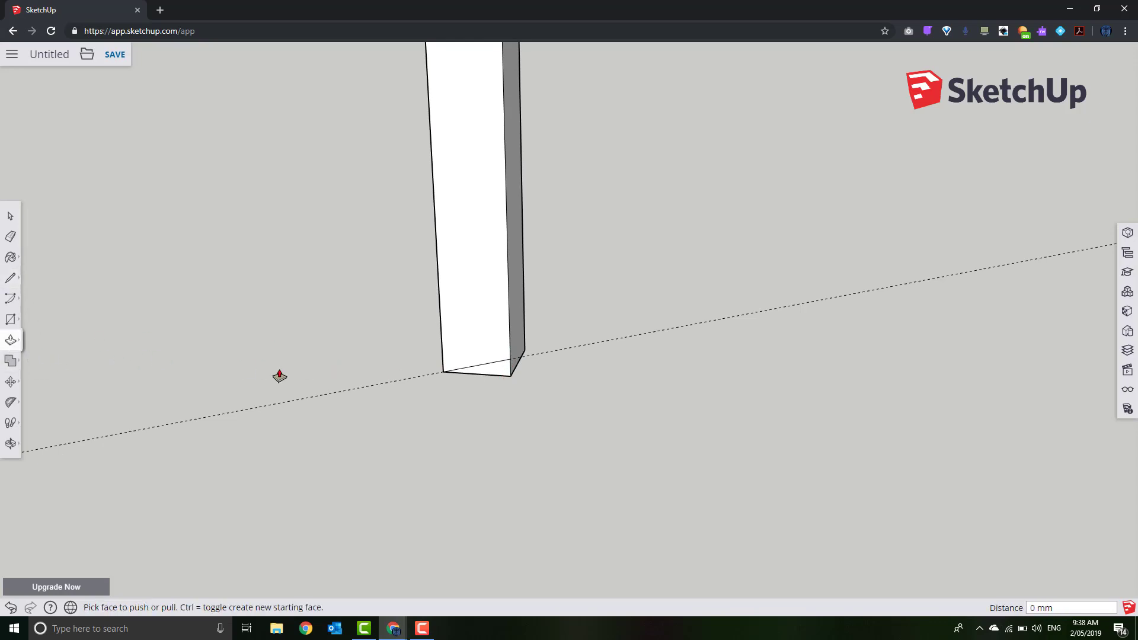
left_click(493, 377)
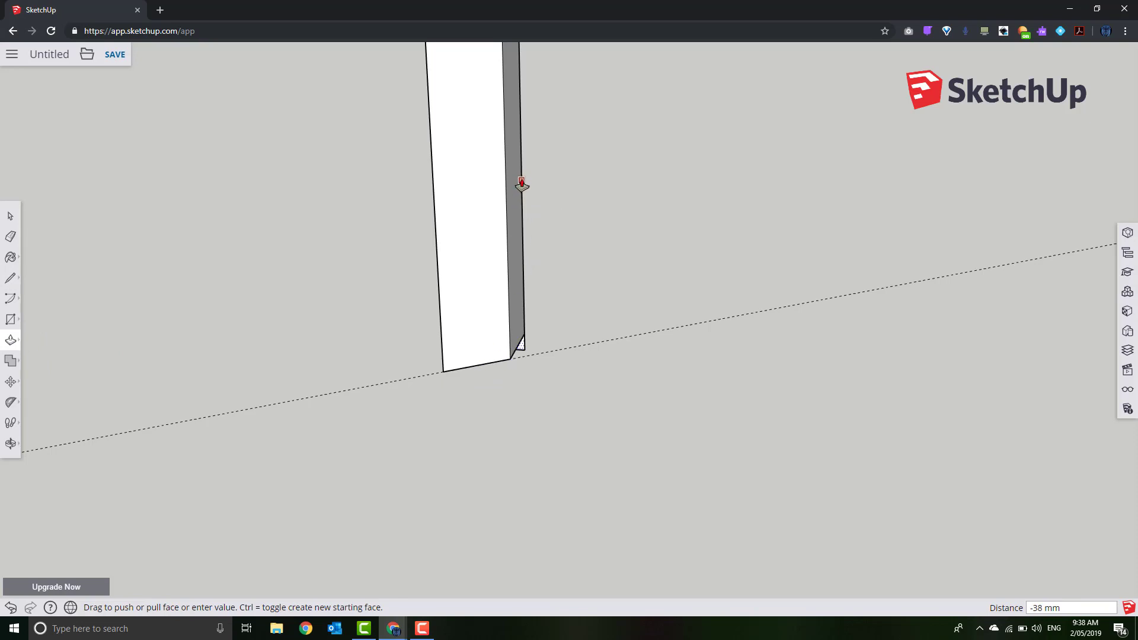
left_click(522, 185)
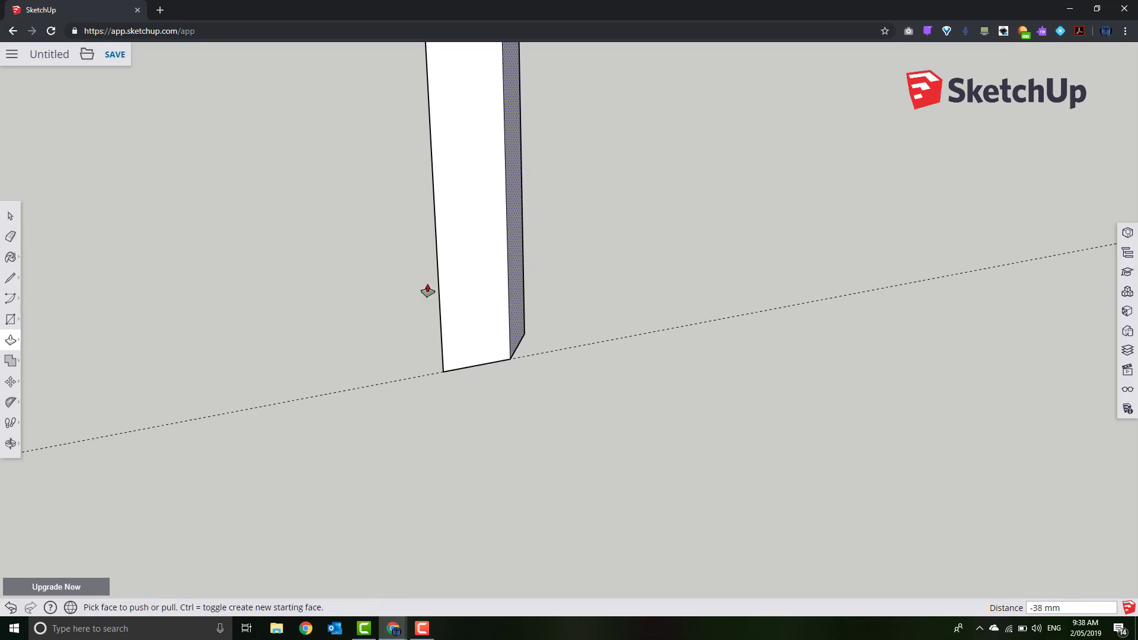
left_click(10, 236)
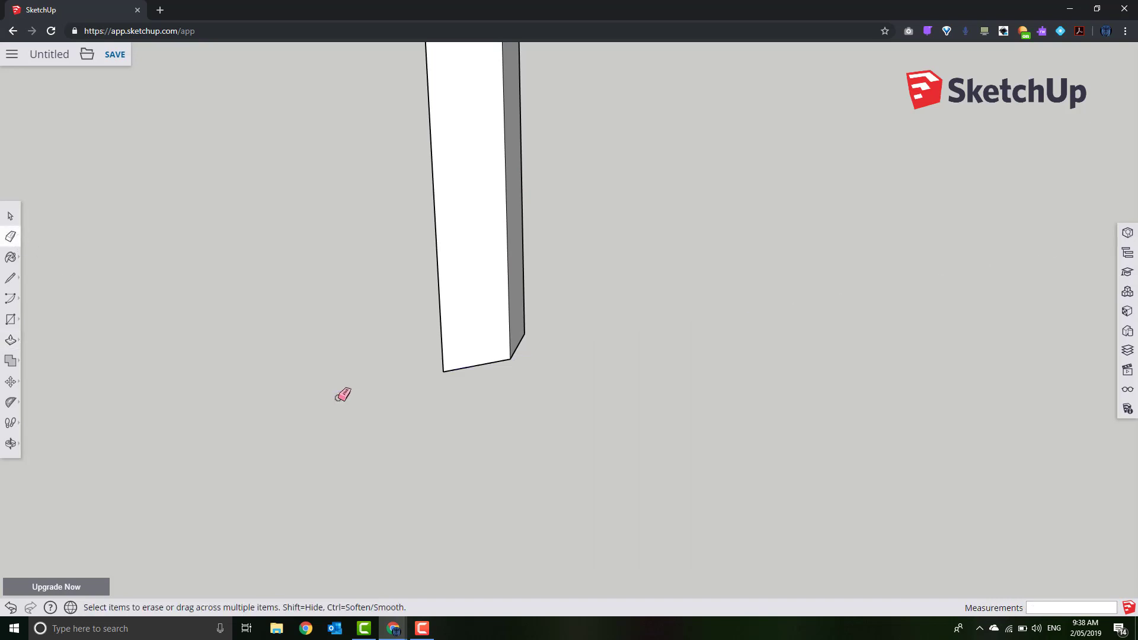
Zoom out and orbit to show the axes origin, then box-select the whole post
scroll(343, 395, "down", 6)
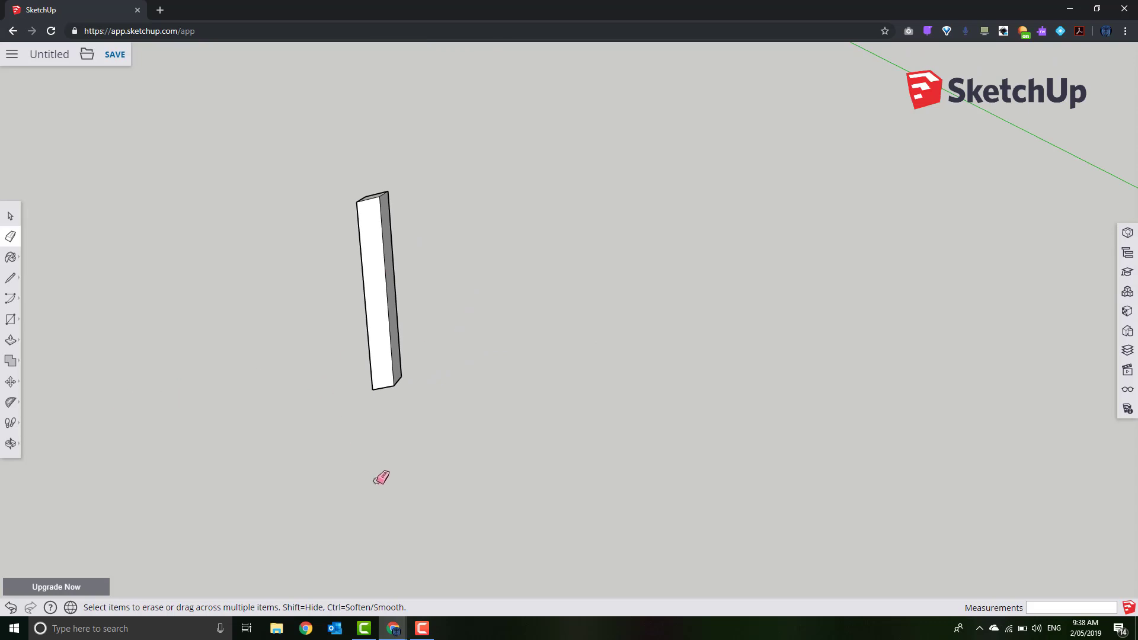
scroll(593, 488, "down", 5)
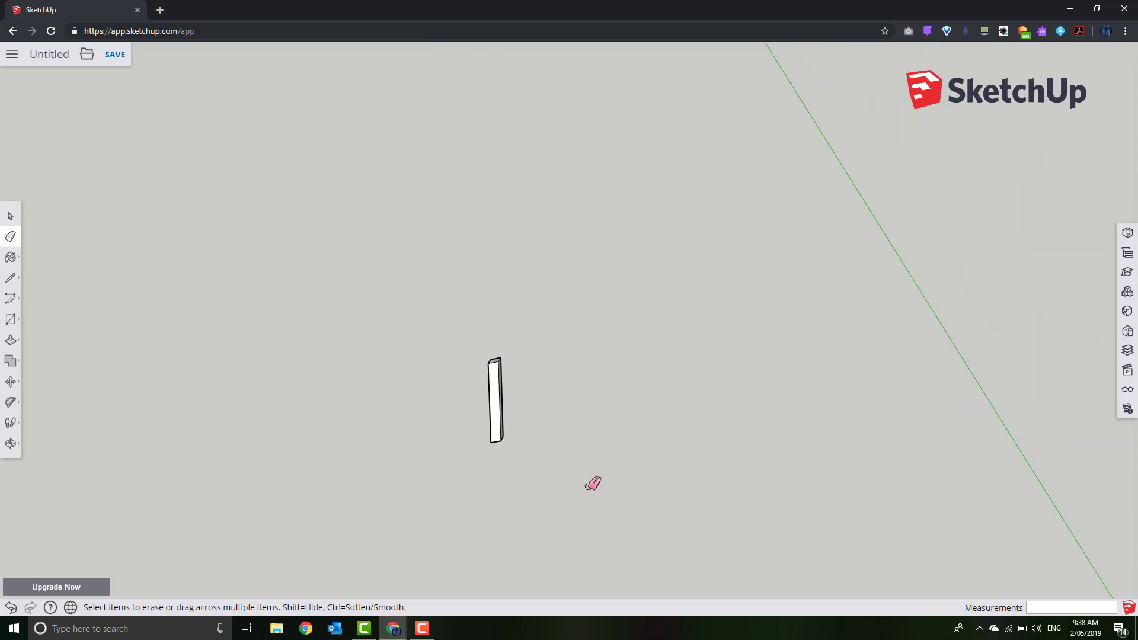
scroll(593, 488, "down", 5)
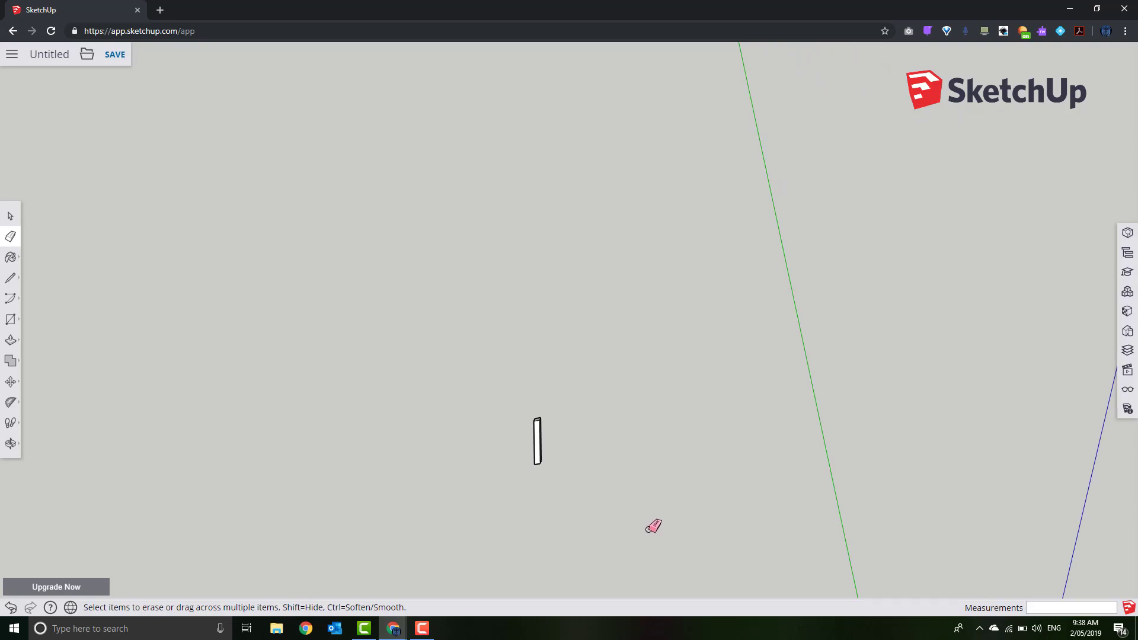
mouse_move(627, 474)
middle_mouse_down()
mouse_move(622, 462)
mouse_move(648, 480)
mouse_move(502, 192)
mouse_move(533, 248)
middle_mouse_up()
key("e")
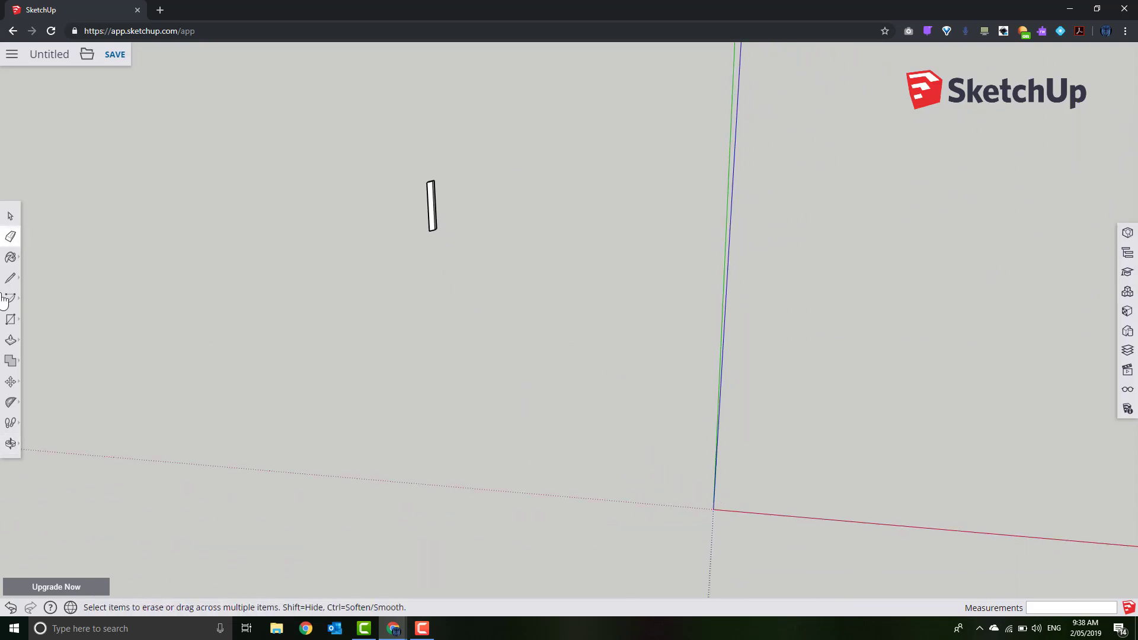
left_click(8, 219)
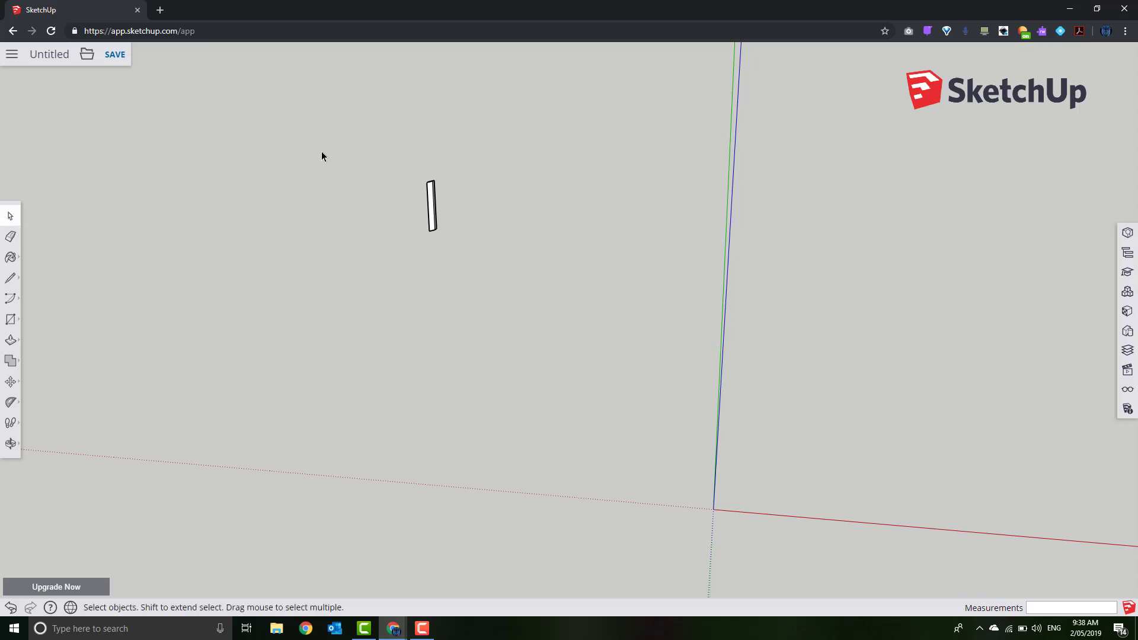
left_click_drag(359, 142, 541, 308)
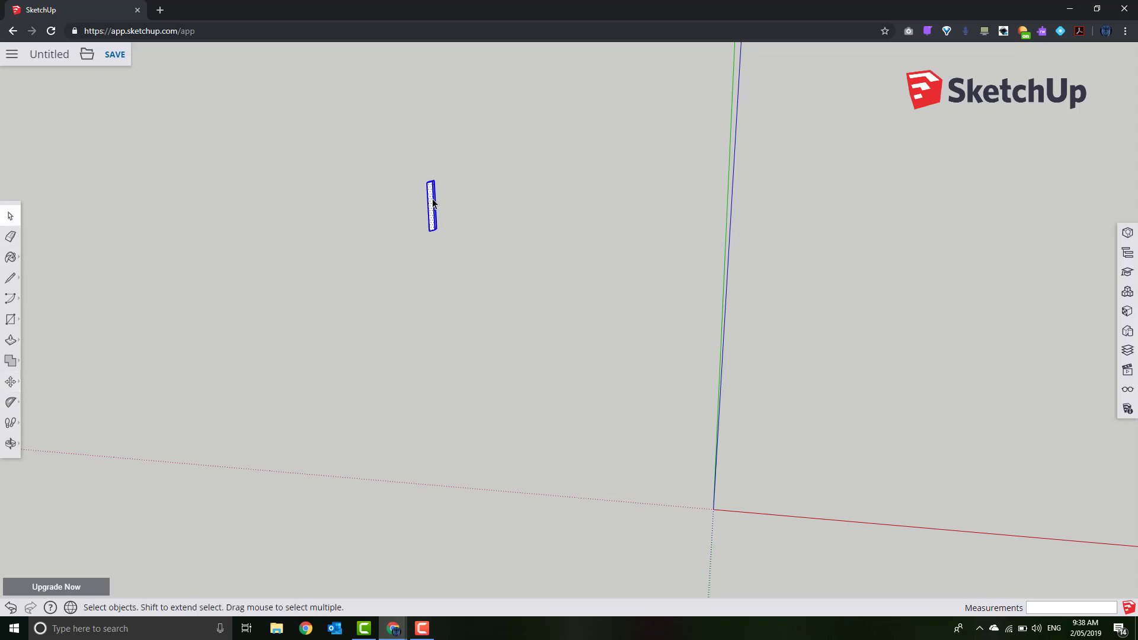
Make the selected slanted post a component with the definition name Leg01
right_click(433, 200)
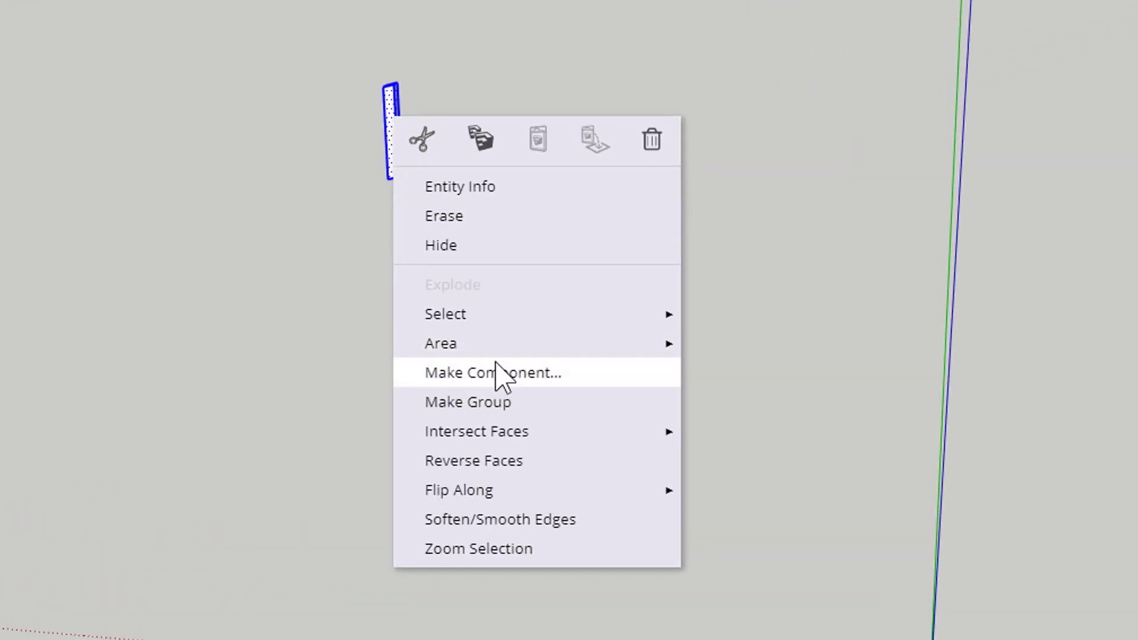
left_click(497, 373)
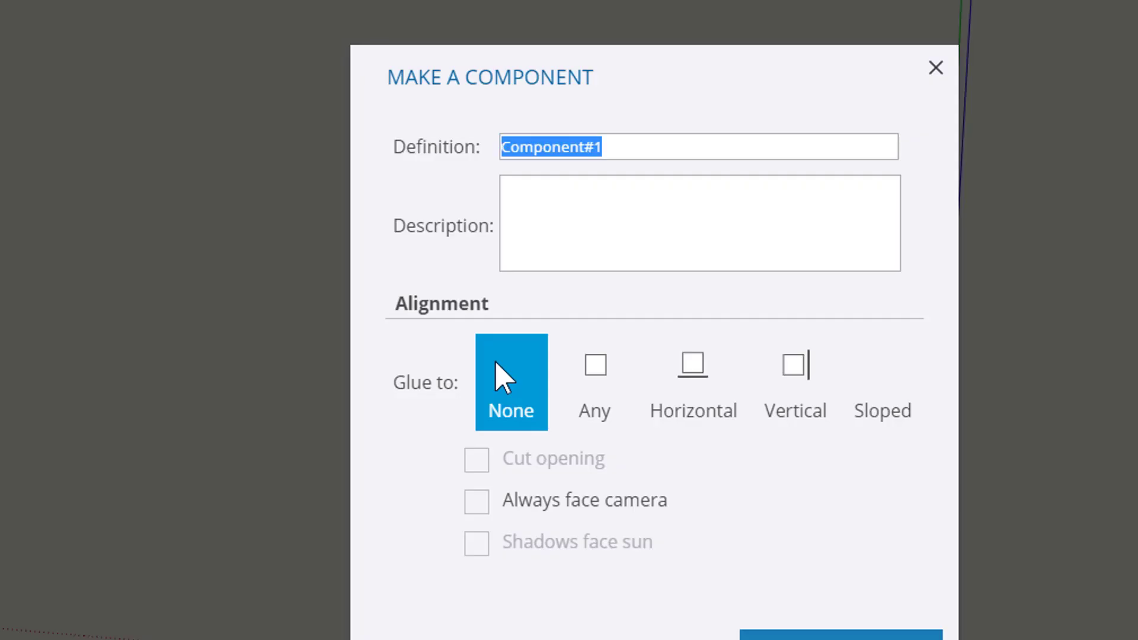
type("Leg01")
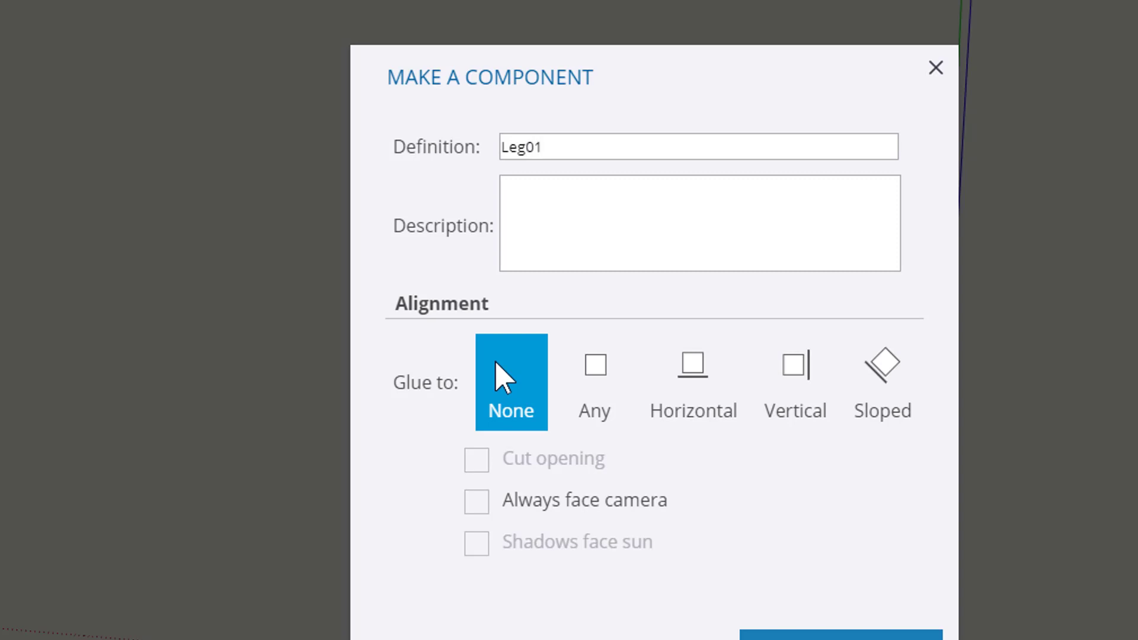
left_click(895, 636)
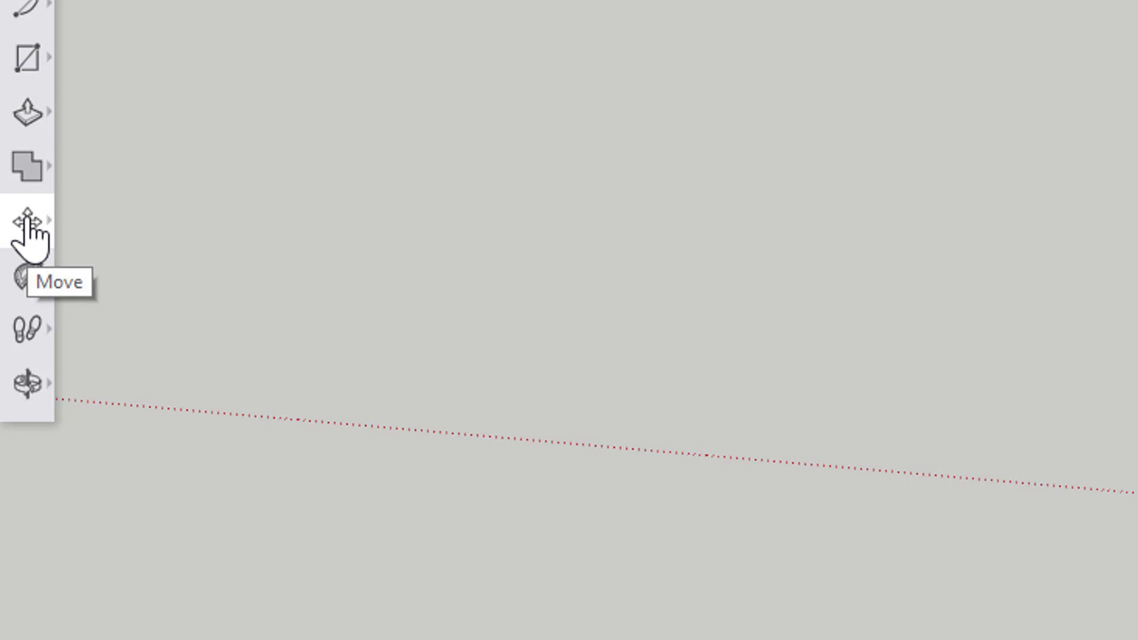
Move the Leg01 post by its bottom corner so it sits exactly on the axes origin
left_click(27, 224)
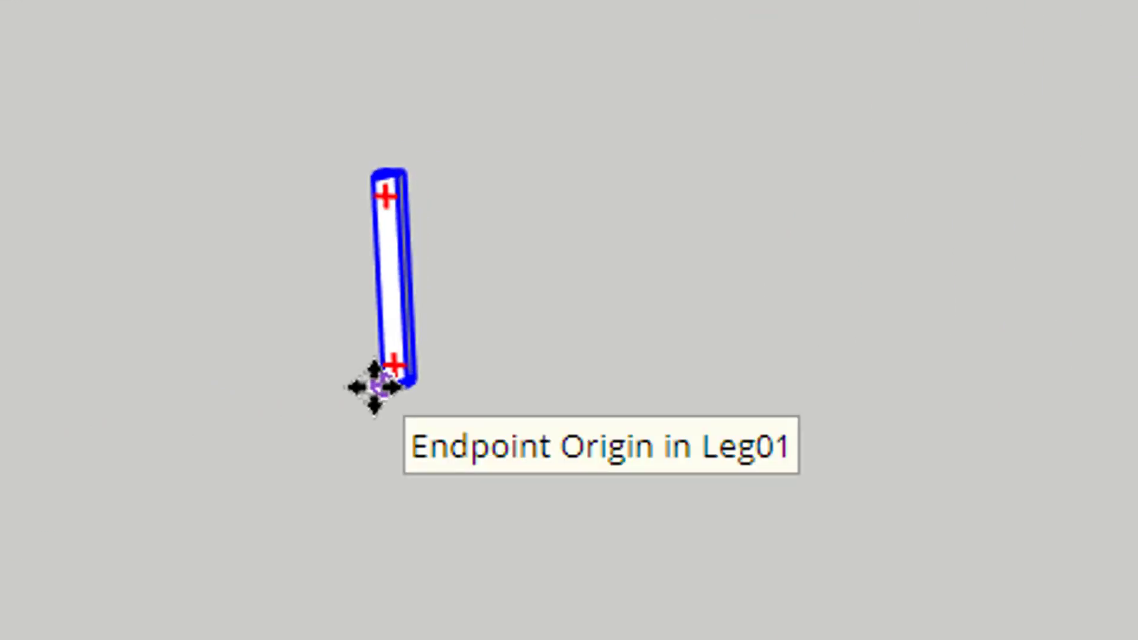
scroll(371, 412, "up", 4)
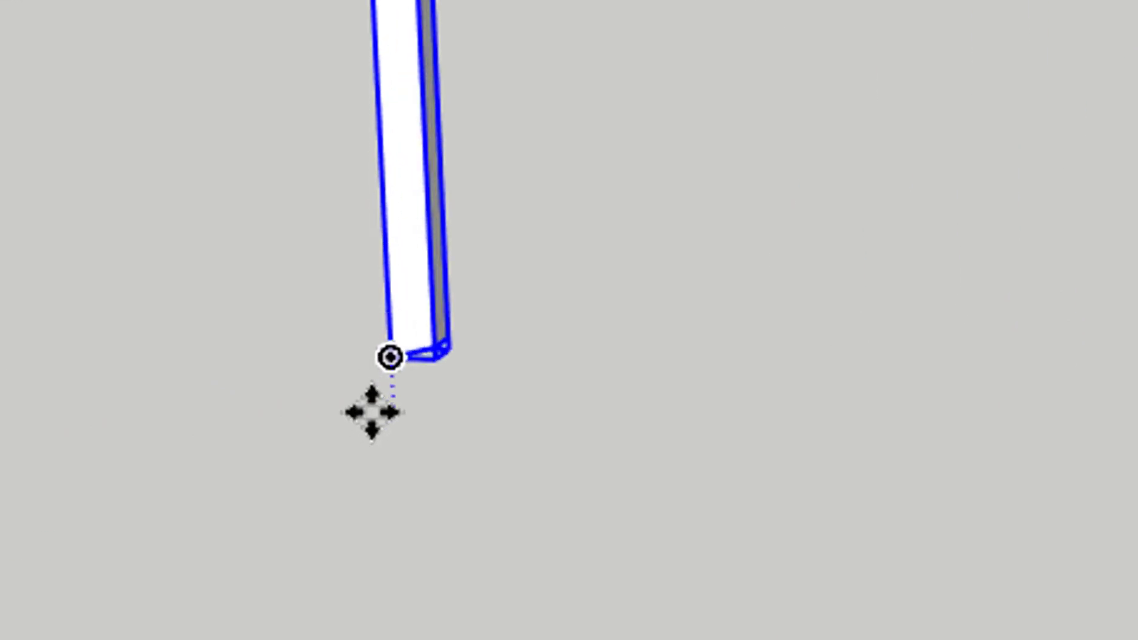
left_click(394, 345)
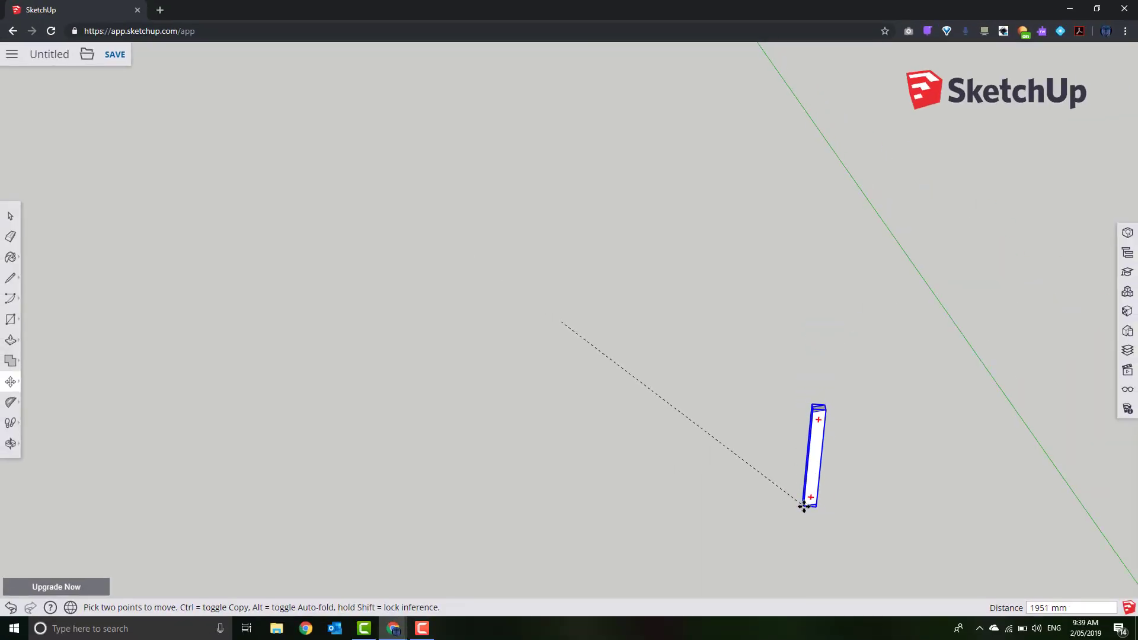
middle_click_drag(827, 518, 571, 233)
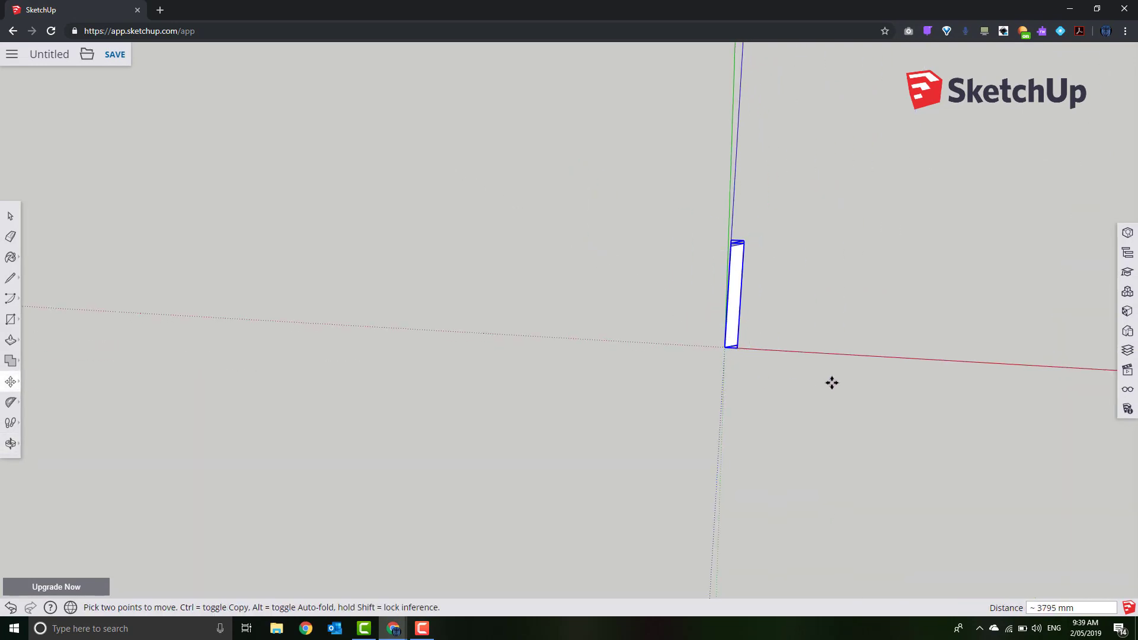
middle_click_drag(832, 383, 775, 381)
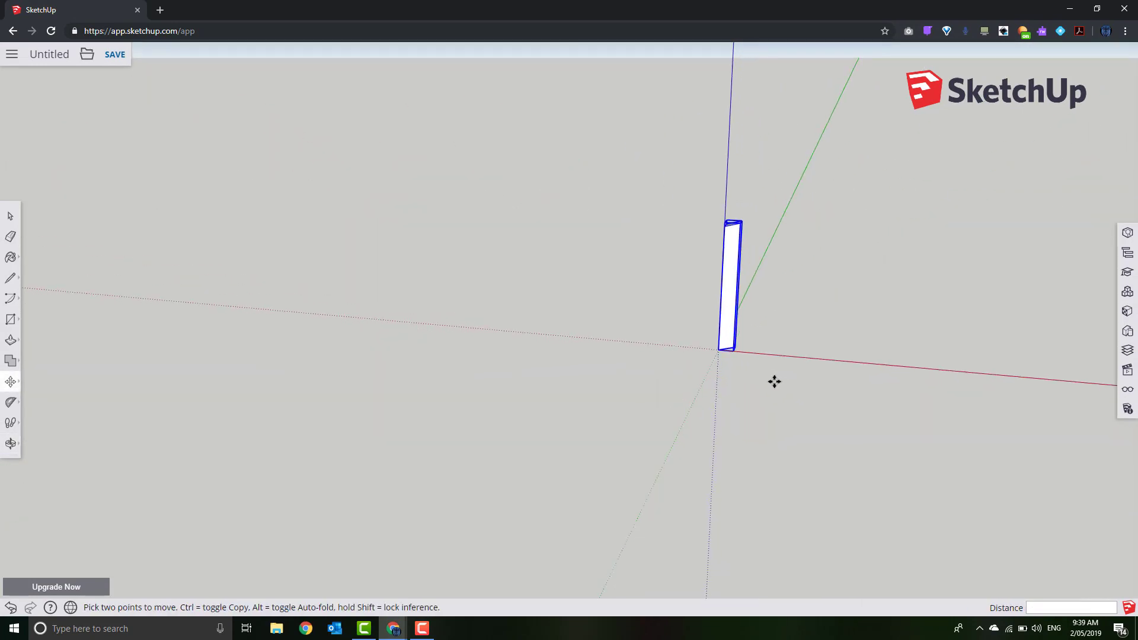
scroll(745, 383, "up", 5)
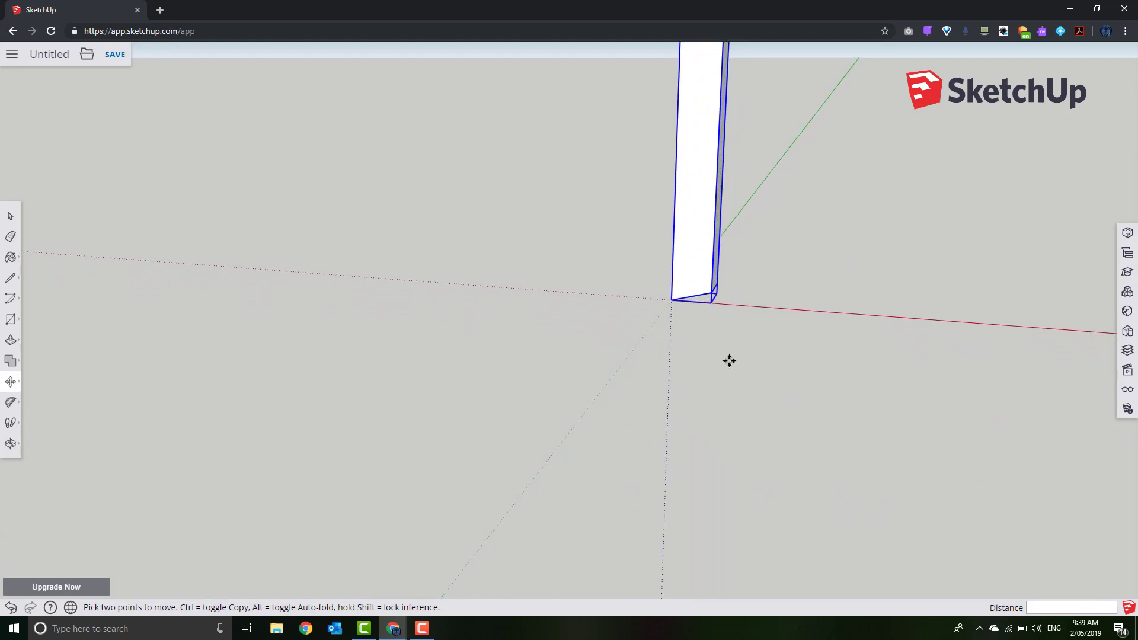
scroll(717, 361, "down", 5)
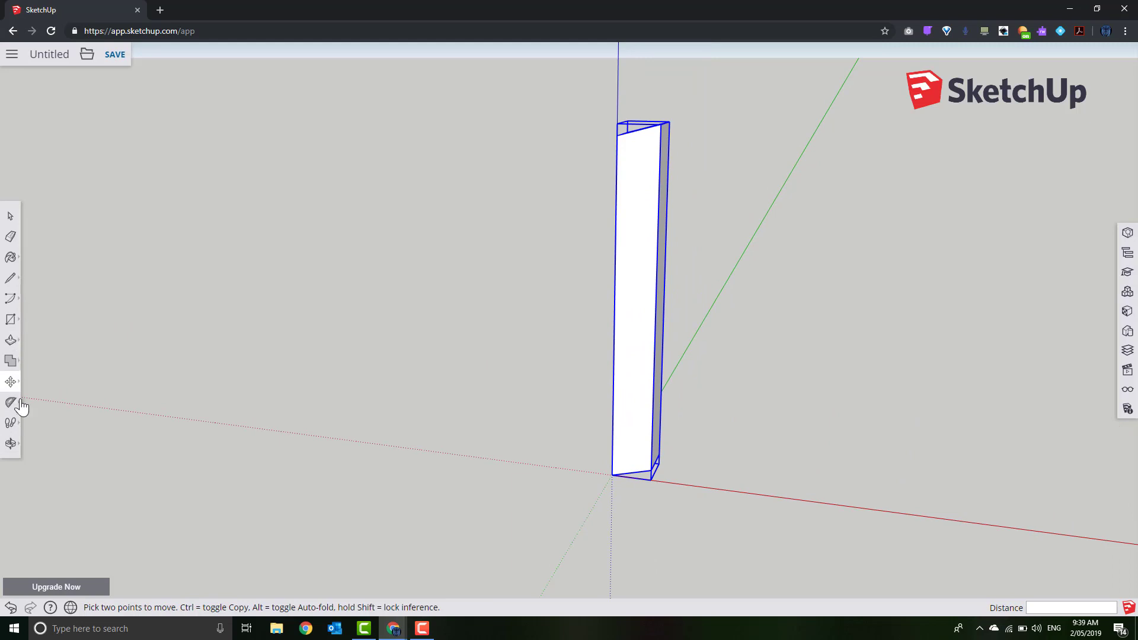
Rotate Leg01 about the origin so its slanted bottom edge lies along the red axis
mouse_move(13, 382)
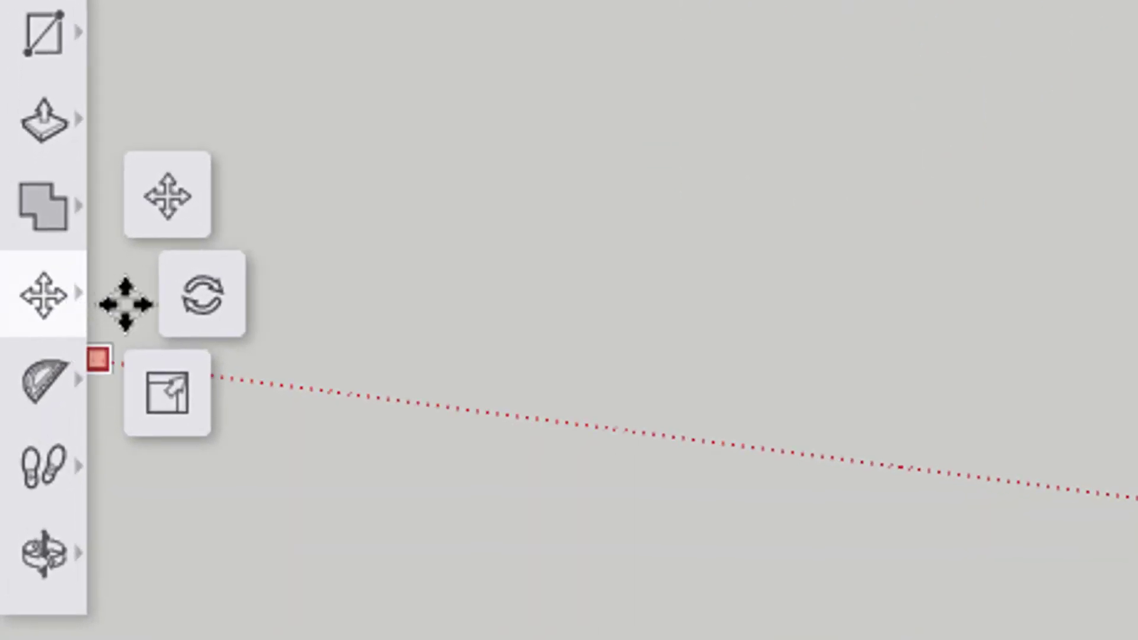
left_click(204, 300)
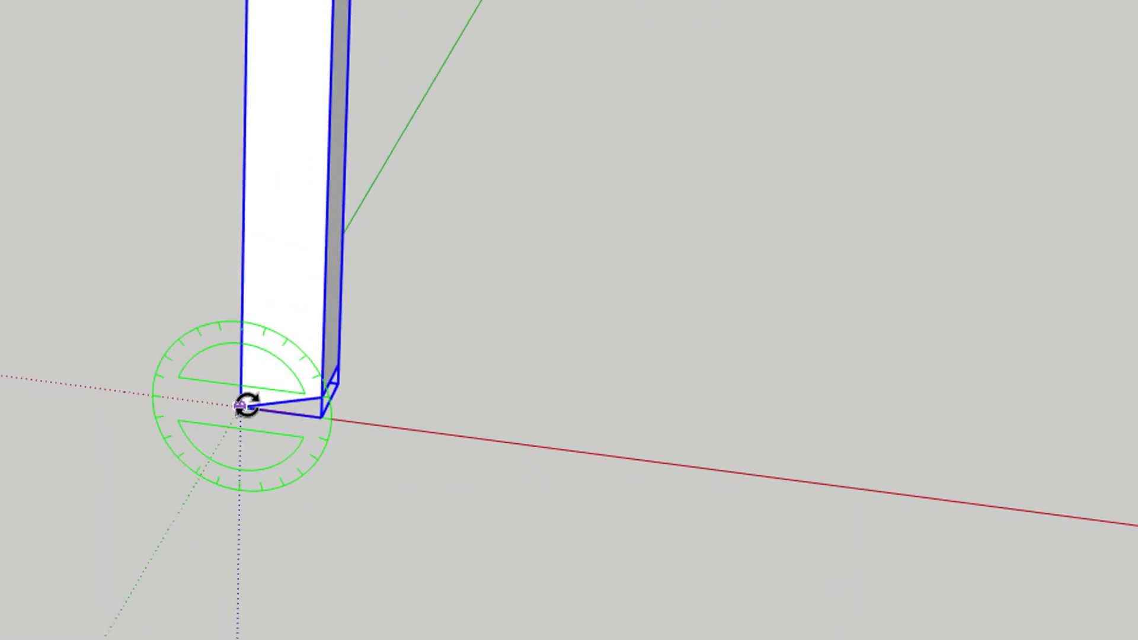
left_click(217, 403)
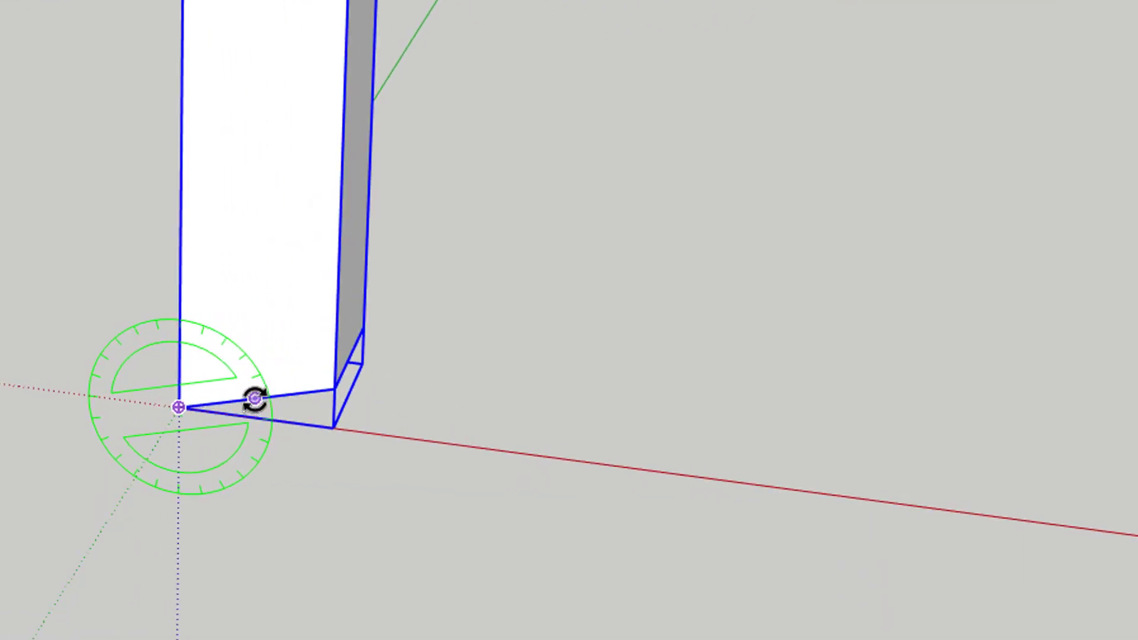
scroll(255, 399, "up", 3)
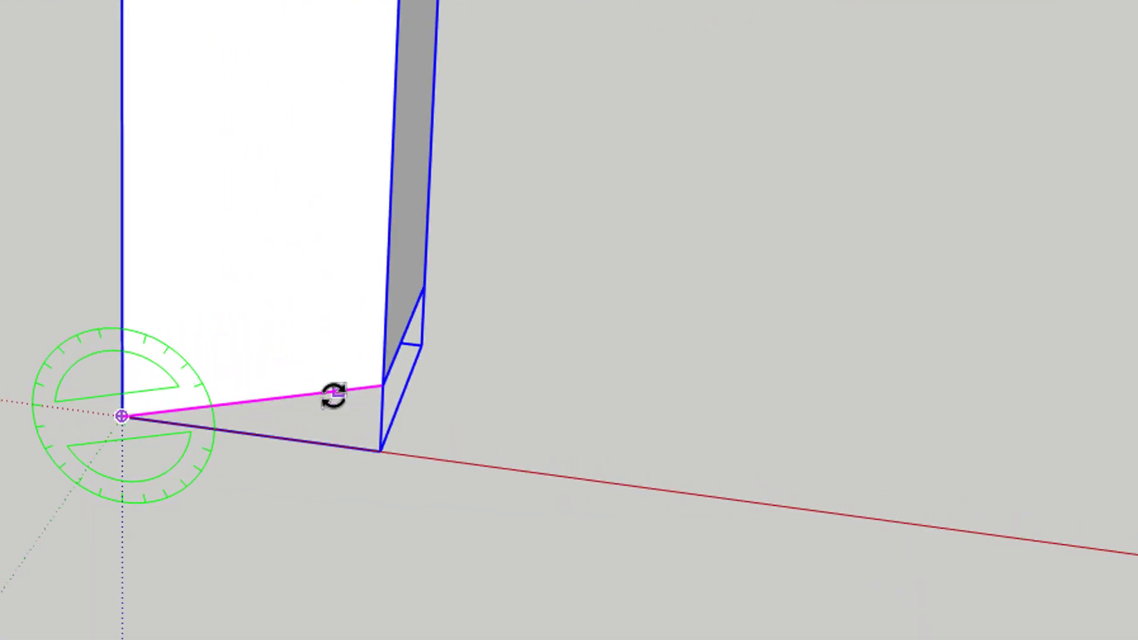
left_click(382, 386)
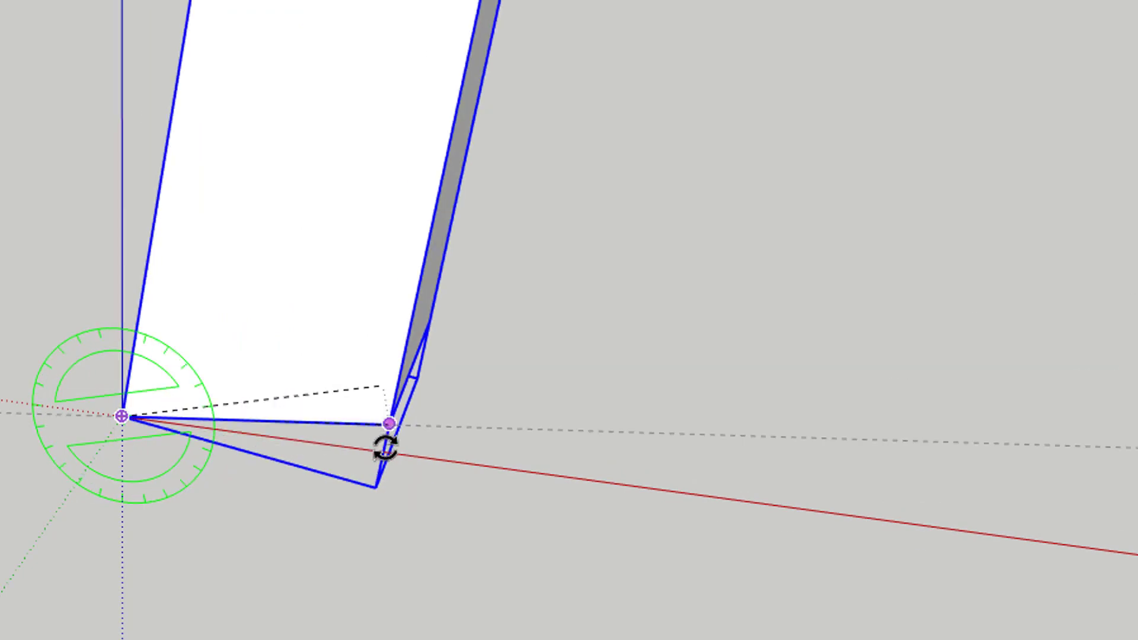
left_click(424, 471)
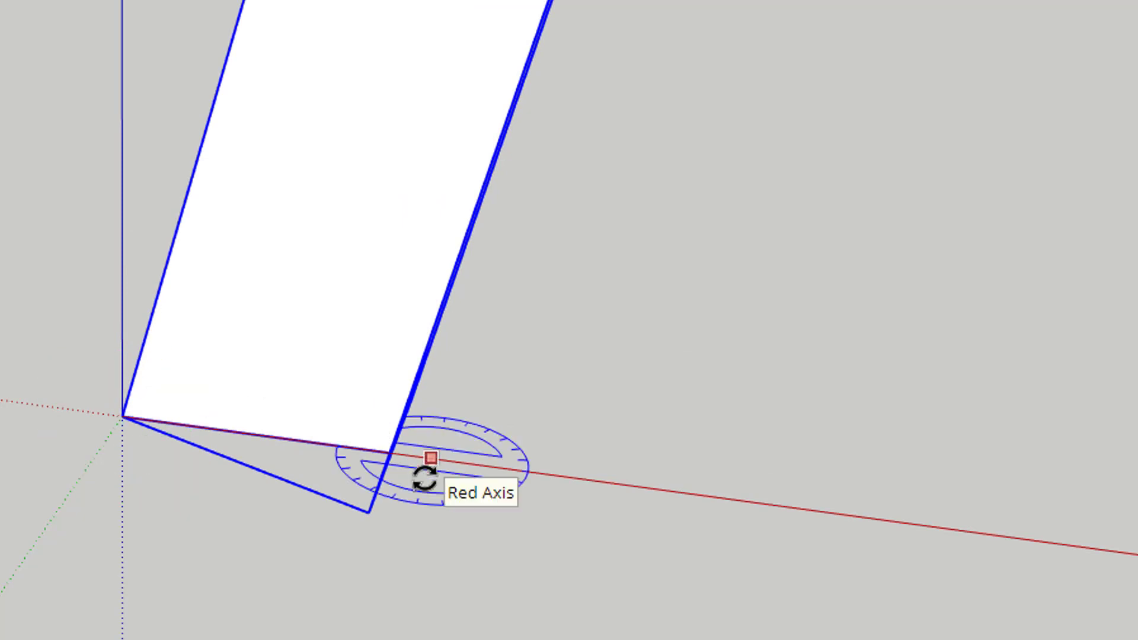
scroll(418, 482, "down", 2)
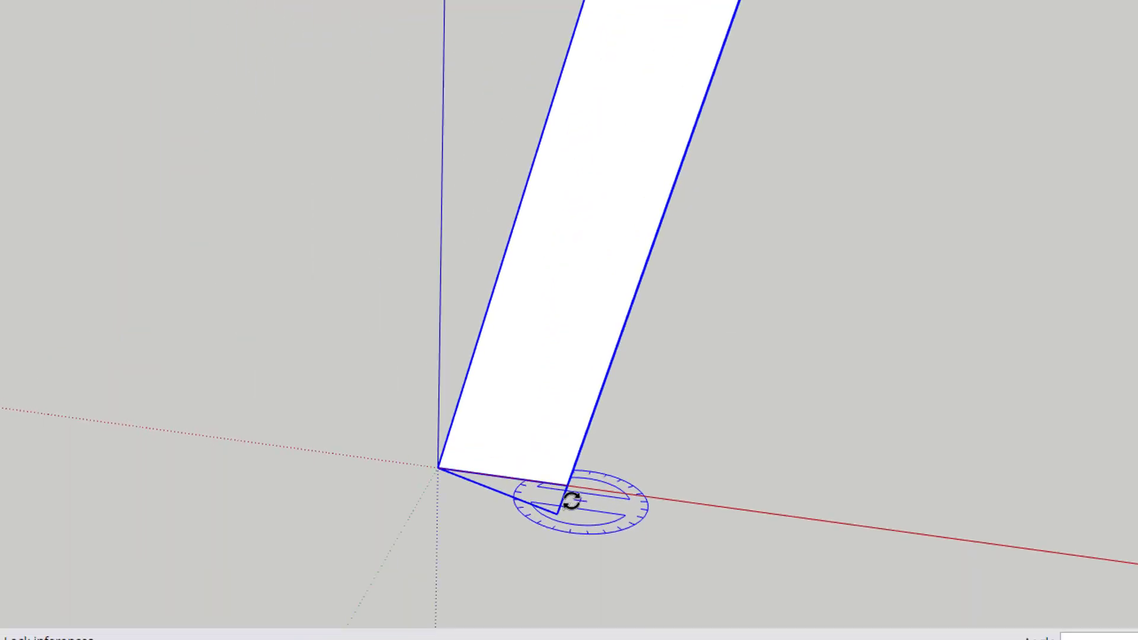
scroll(570, 503, "down", 4)
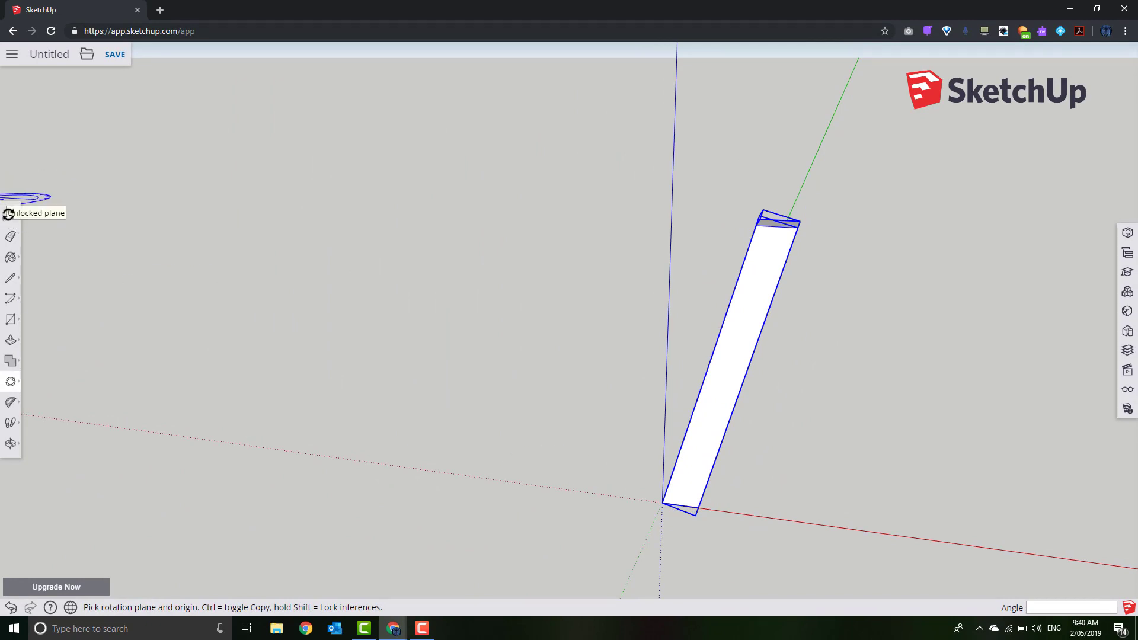
left_click(11, 216)
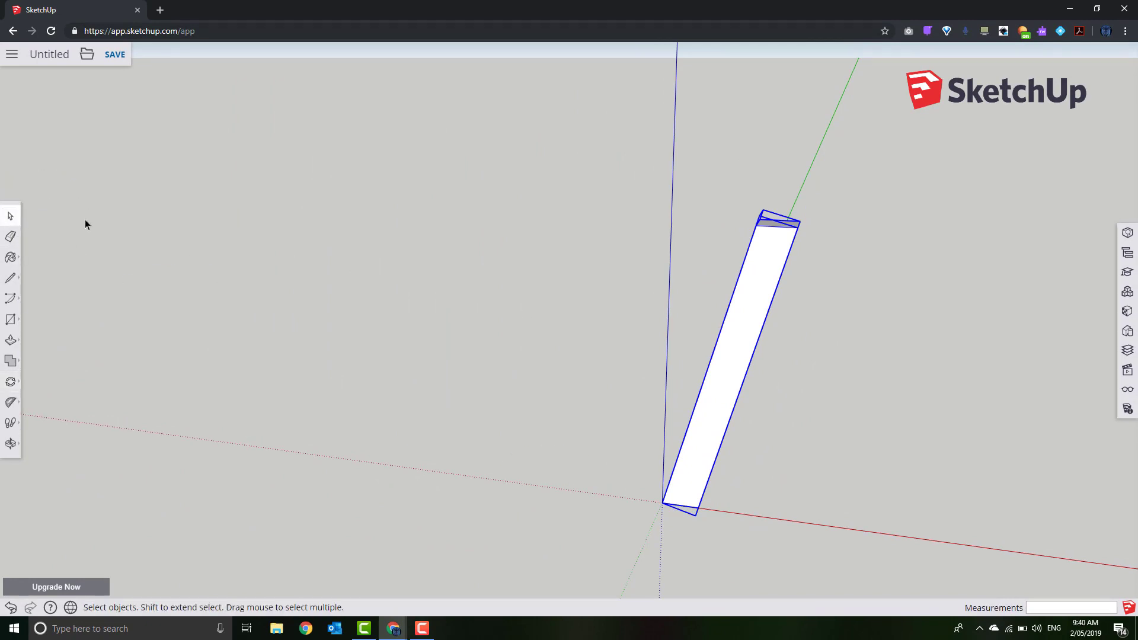
Copy the leaning Leg01 post 180 mm along the red axis and view it from the side
left_click(719, 389)
left_click(19, 383)
left_click(37, 359)
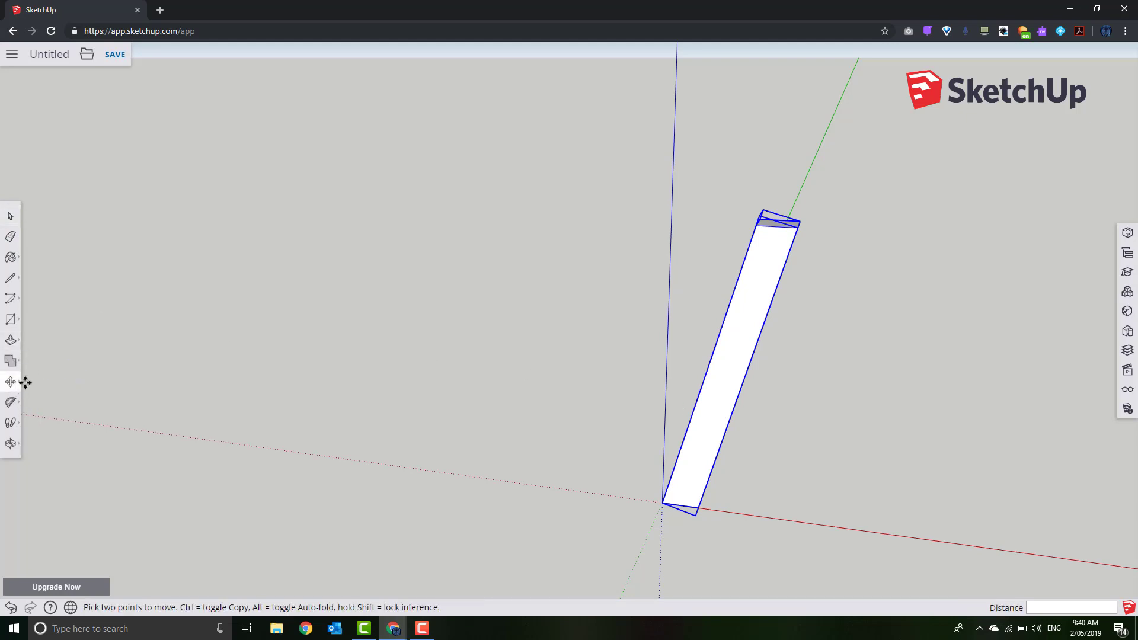
left_click(709, 441)
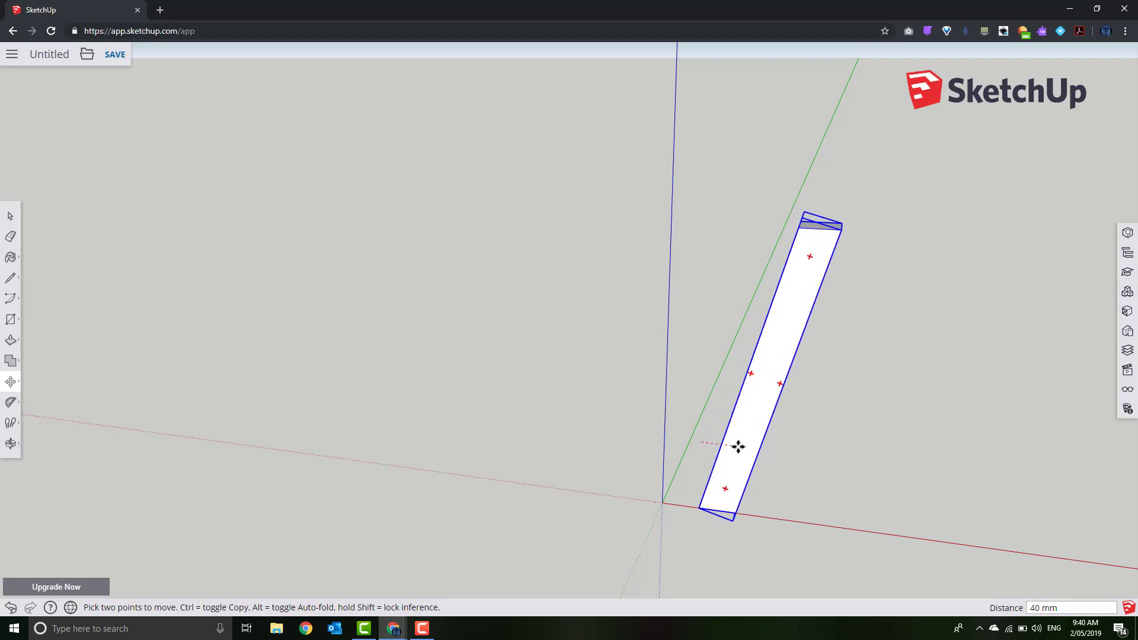
key("ctrl")
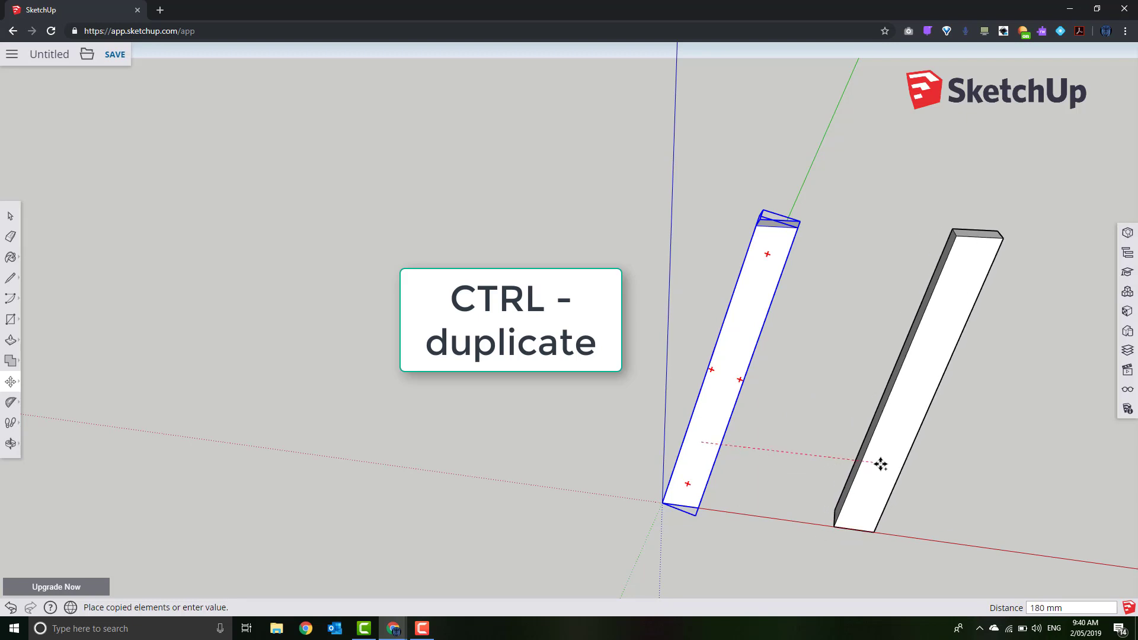
left_click(881, 464)
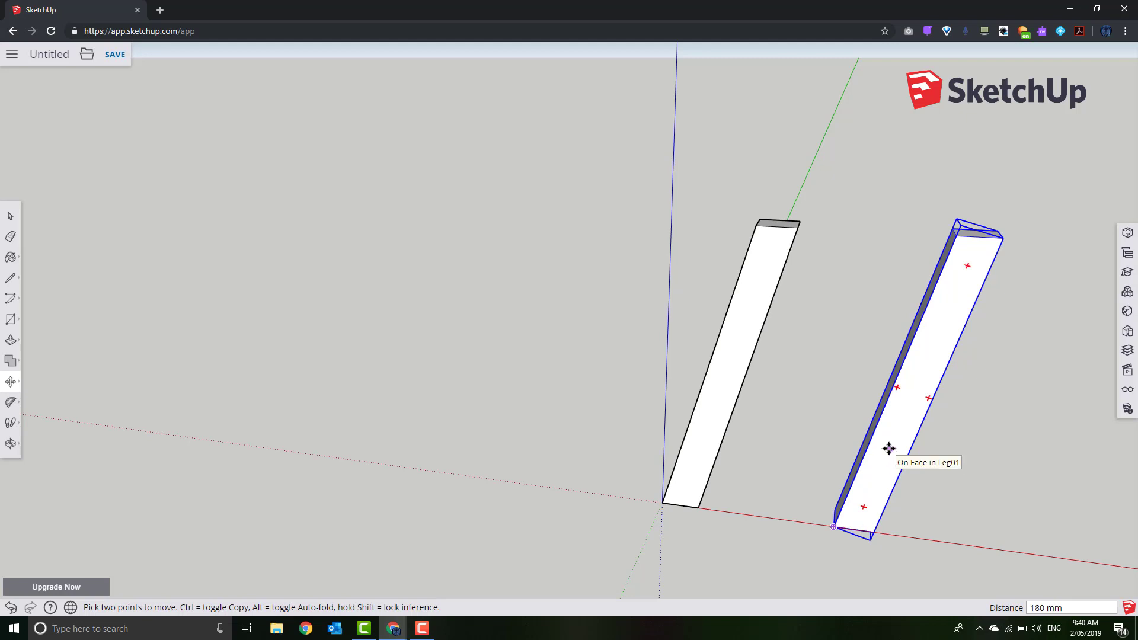
middle_click_drag(916, 458, 969, 352)
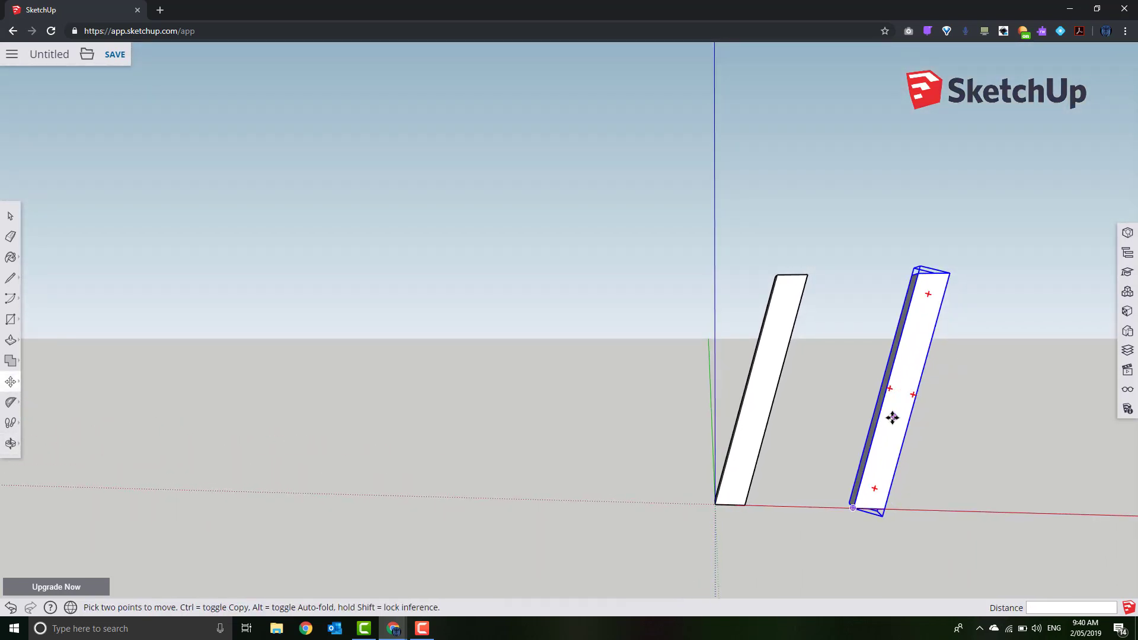
Flip the copied leg along the component's red axis and pick it up by its bottom corner
right_click(892, 416)
mouse_move(878, 358)
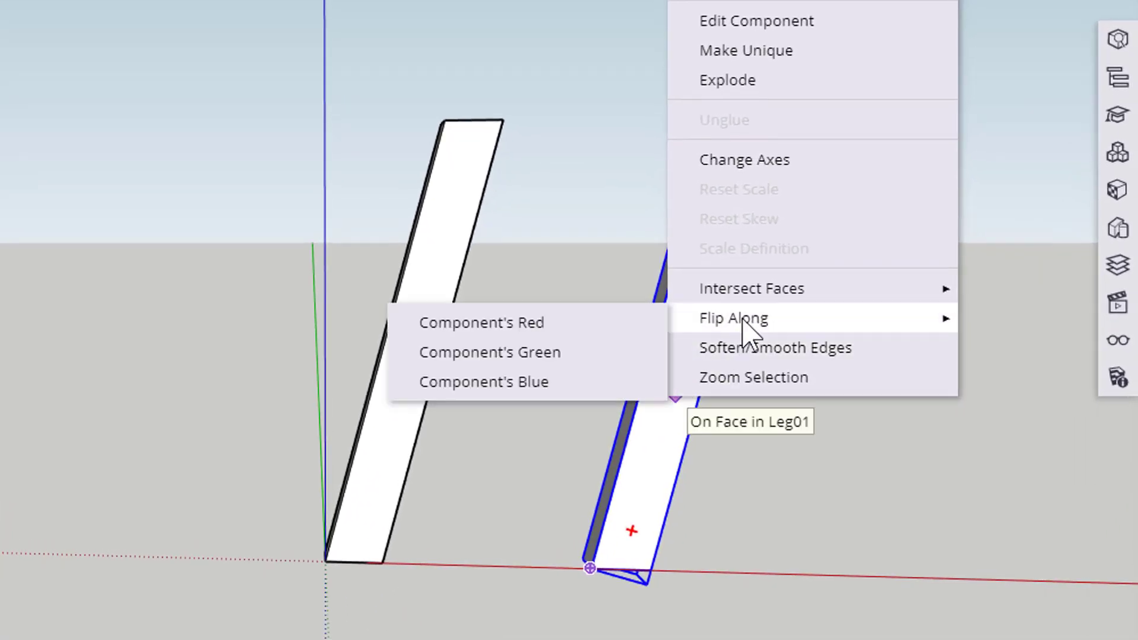
left_click(559, 330)
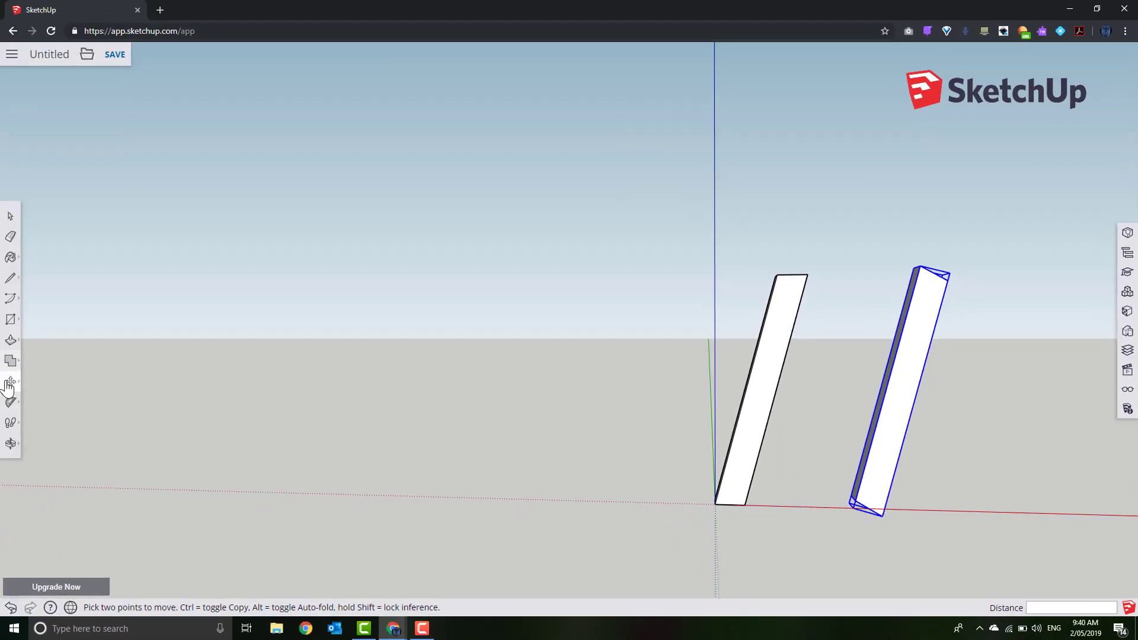
left_click(10, 383)
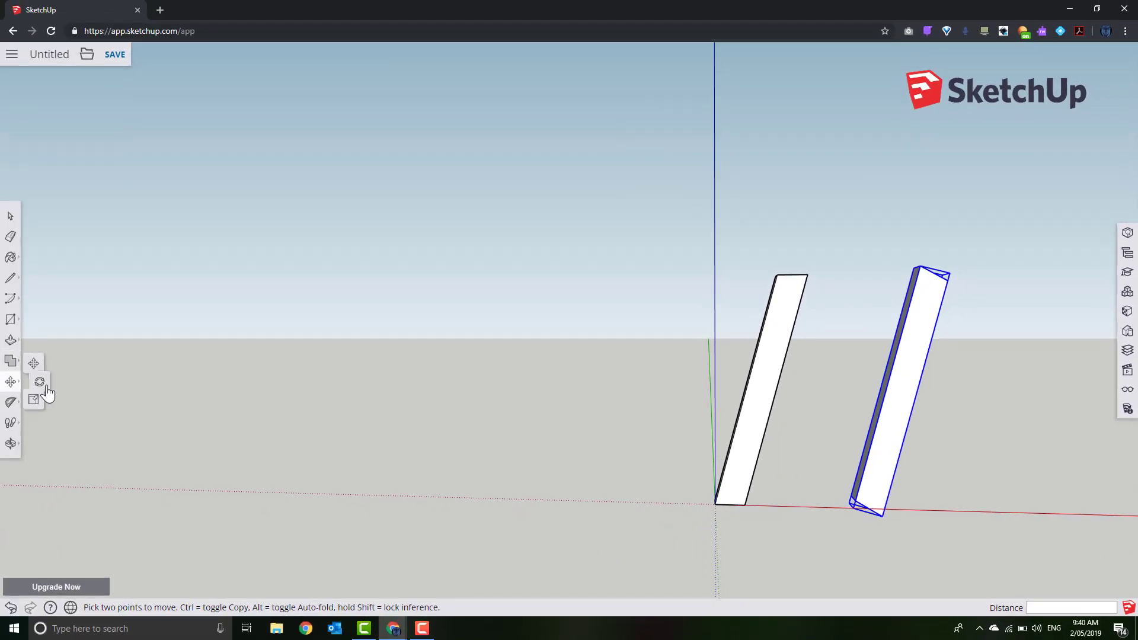
left_click(881, 516)
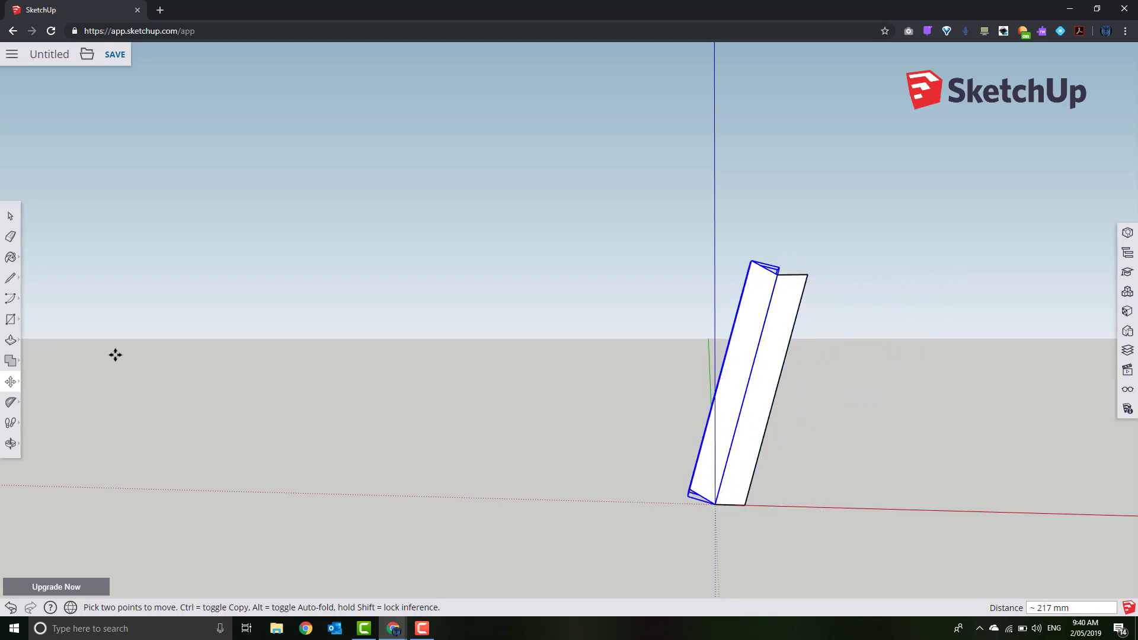
Rotate the mirrored leg 30° about the shared base at the origin so the legs form a V
left_click(11, 382)
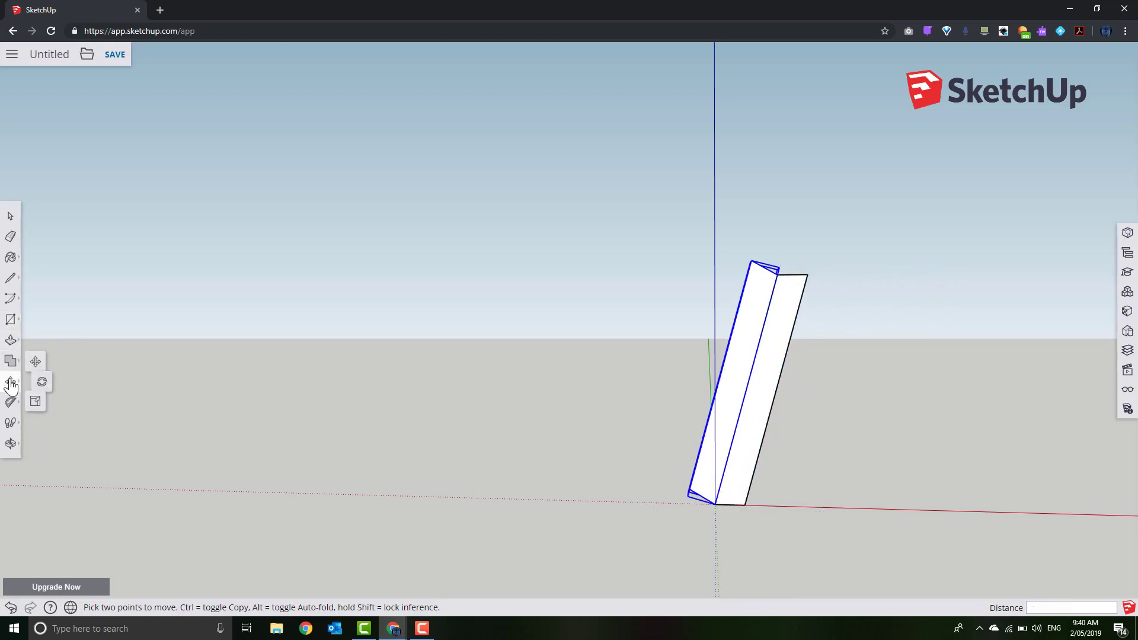
left_click(41, 382)
scroll(711, 509, "up", 2)
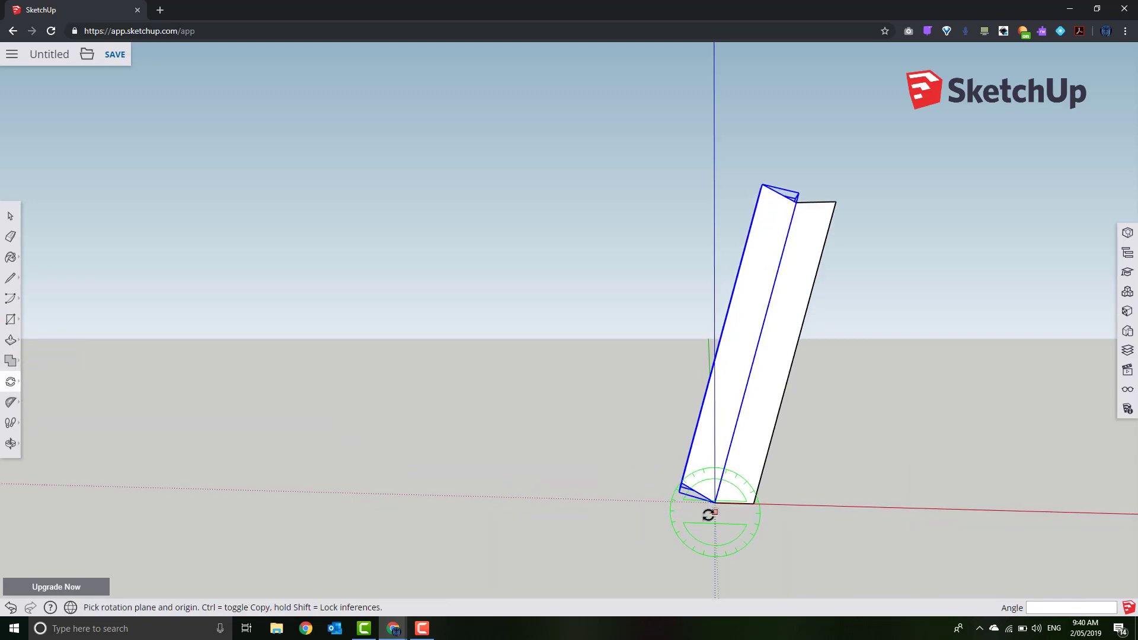
scroll(713, 501, "up", 1)
left_click(715, 497)
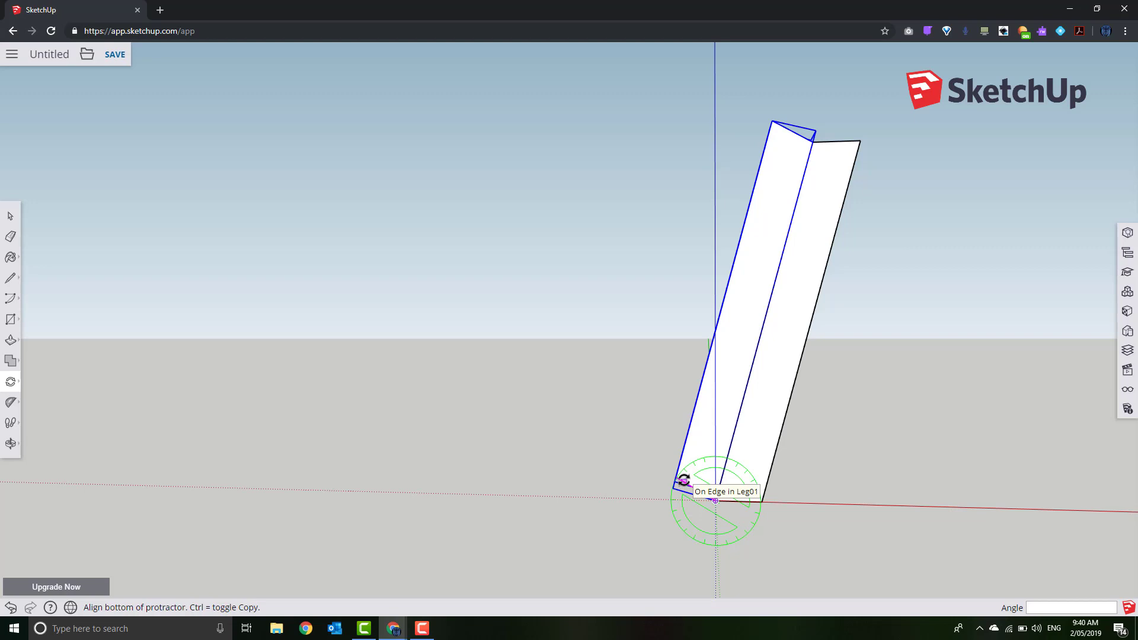
left_click(683, 481)
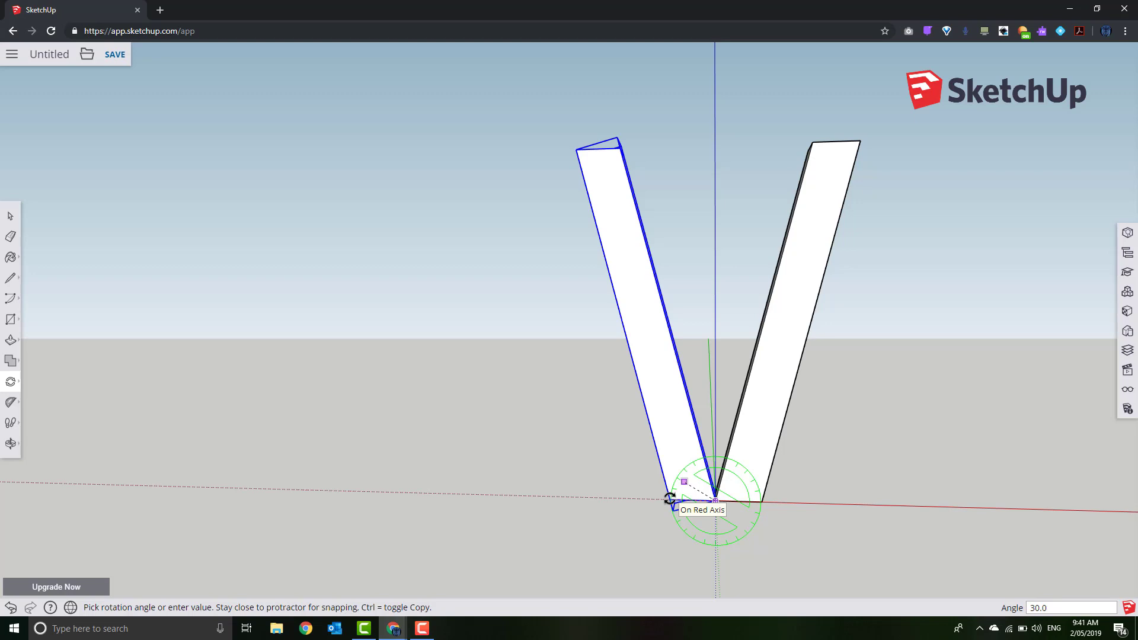
left_click(622, 498)
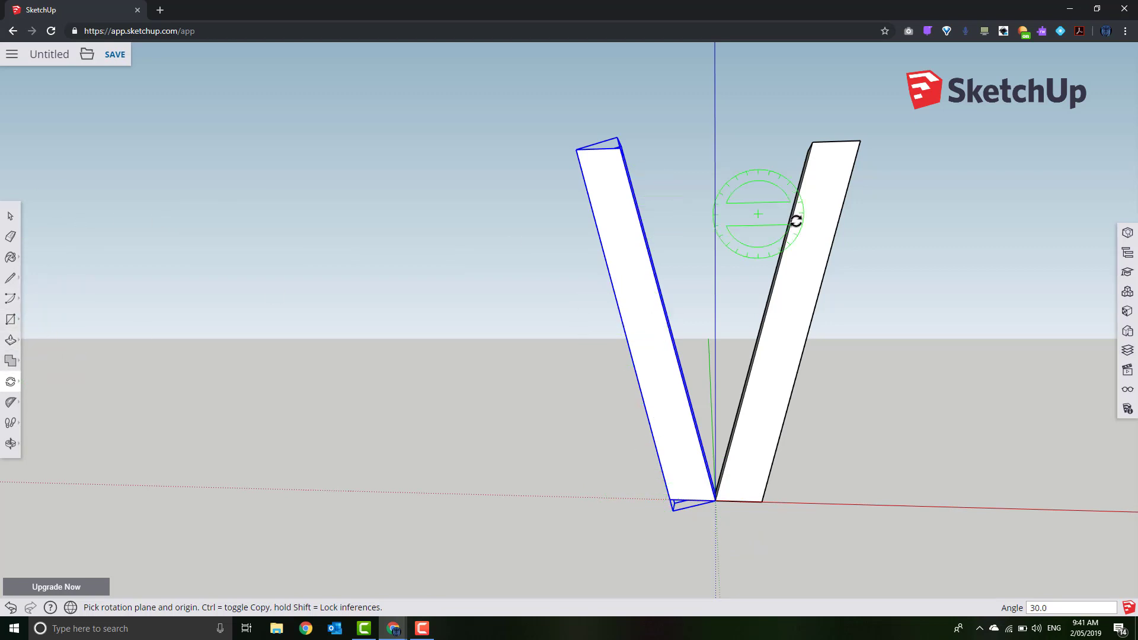
scroll(797, 221, "down", 2)
scroll(803, 220, "down", 1)
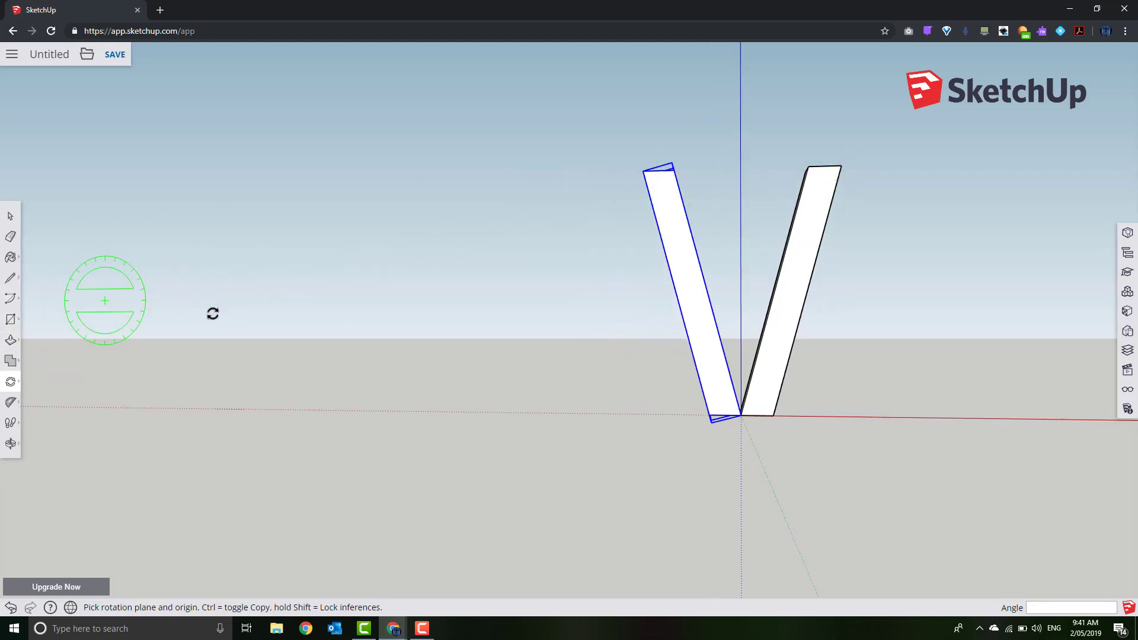
middle_click_drag(839, 392, 812, 397)
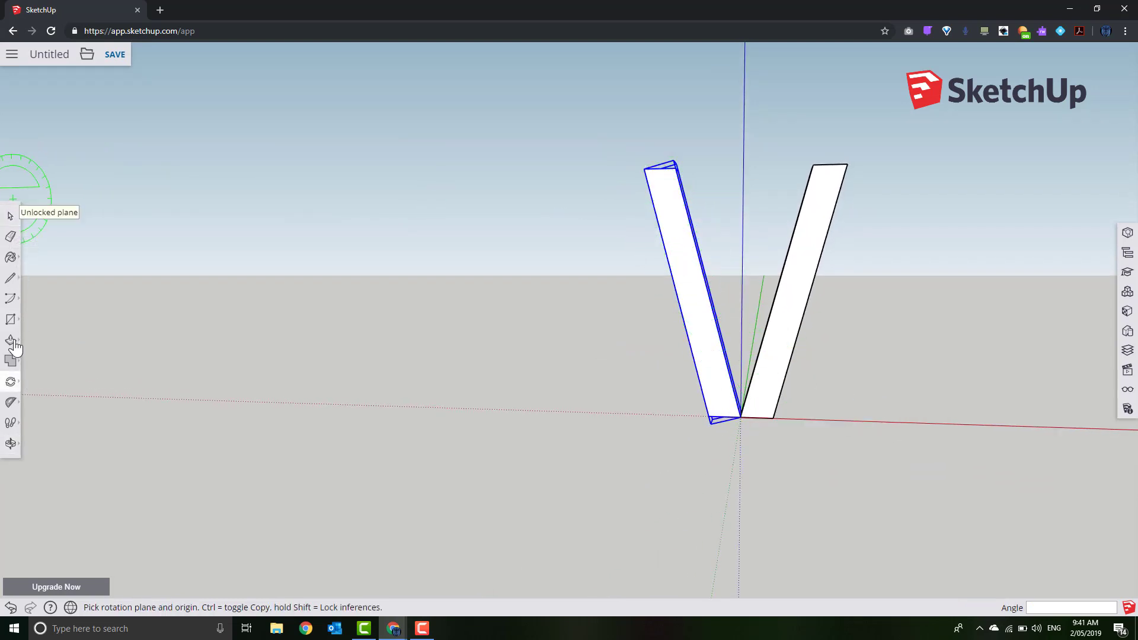
mouse_move(13, 392)
left_click(40, 363)
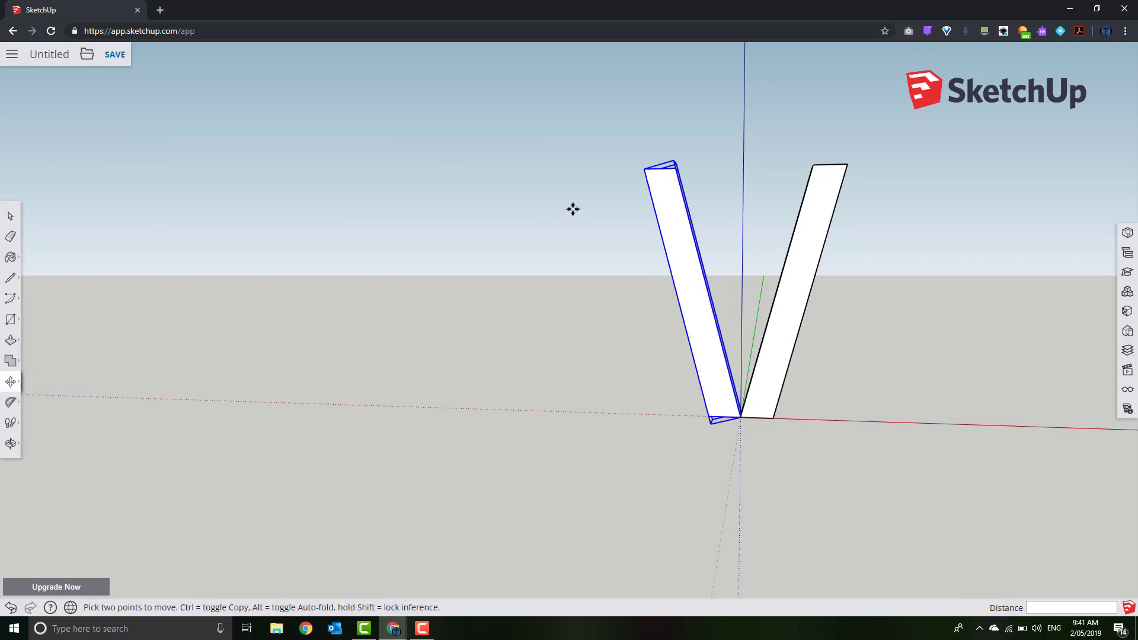
Move the tilted leg's top corner to the other leg's top and orbit to view in 3D
left_click(642, 169)
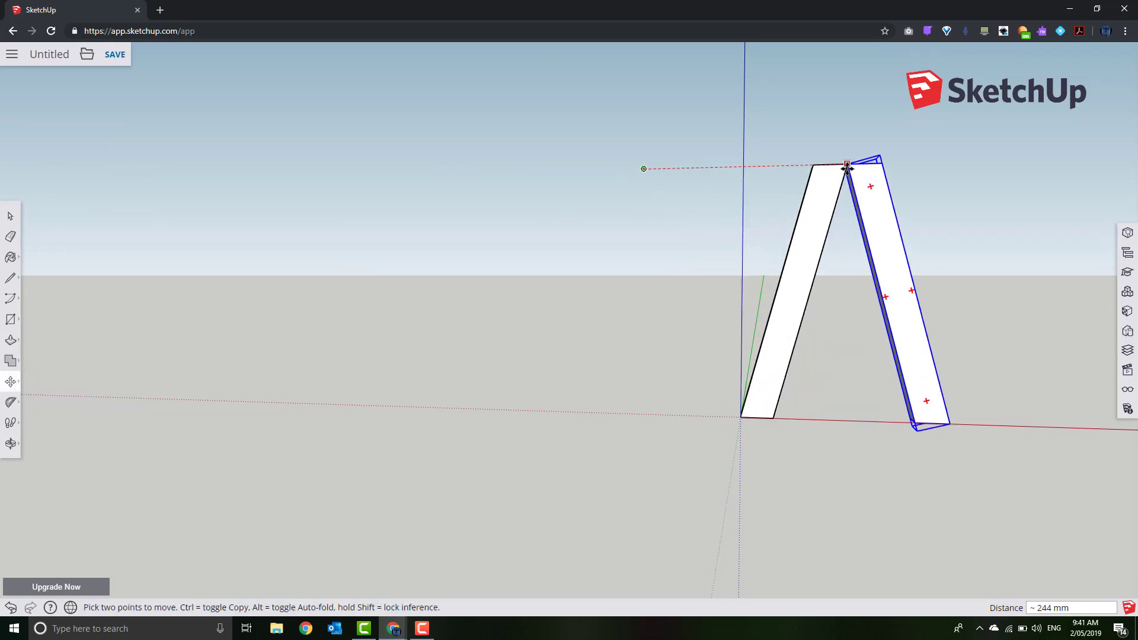
left_click(847, 168)
scroll(926, 220, "down", 1)
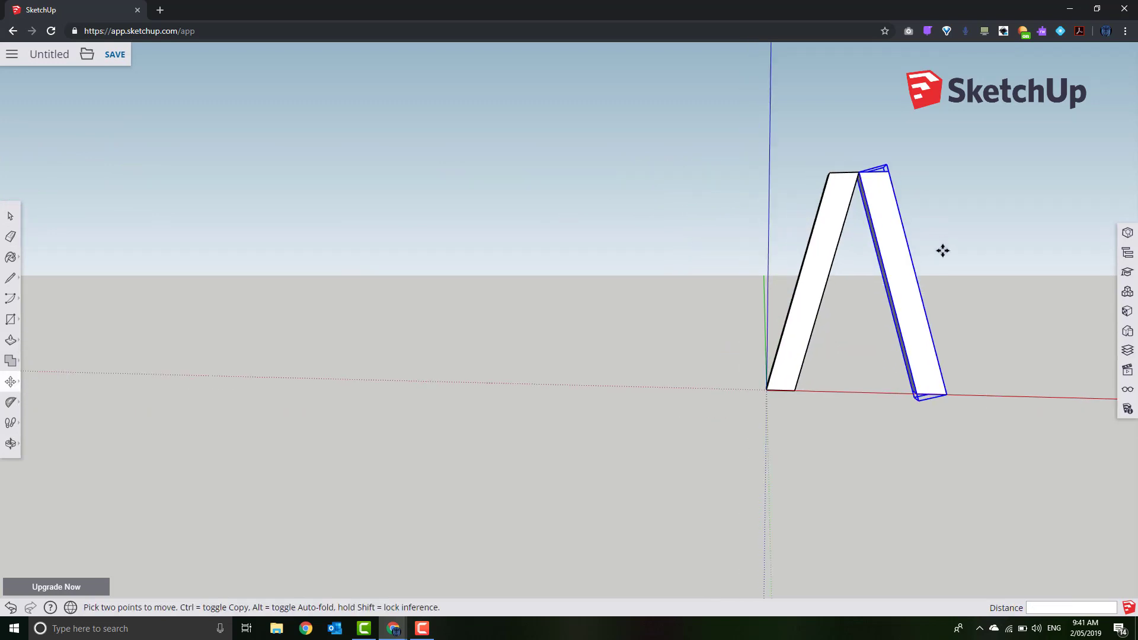
middle_click_drag(942, 245, 589, 348)
scroll(589, 349, "up", 4)
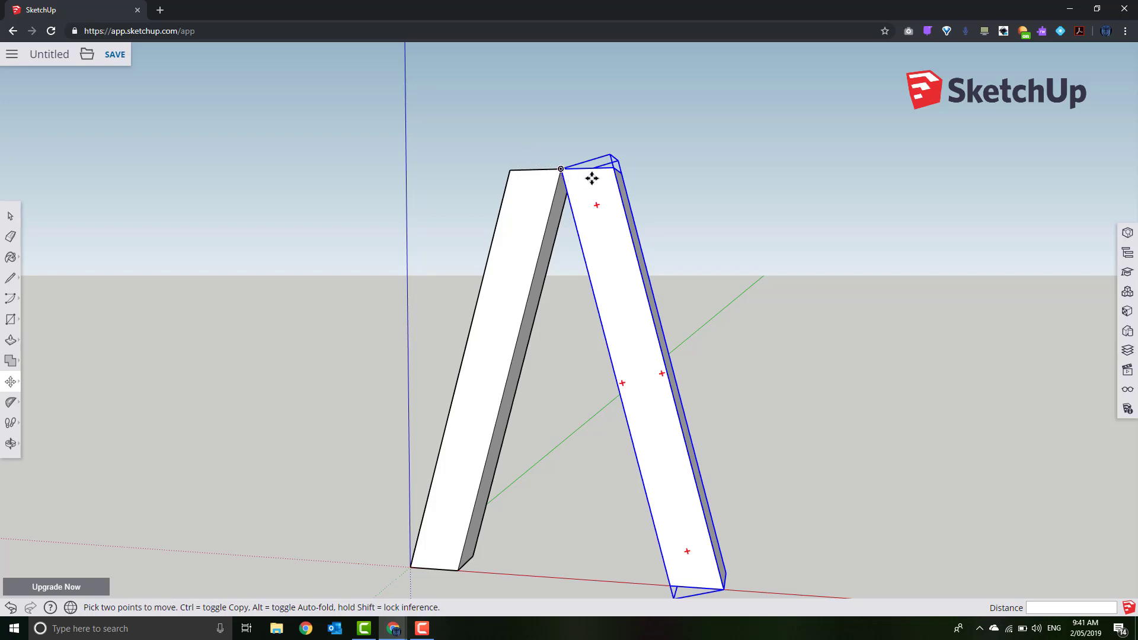
Reposition the right leg exactly 200 mm along the red axis, then clear the selection
left_click(611, 171)
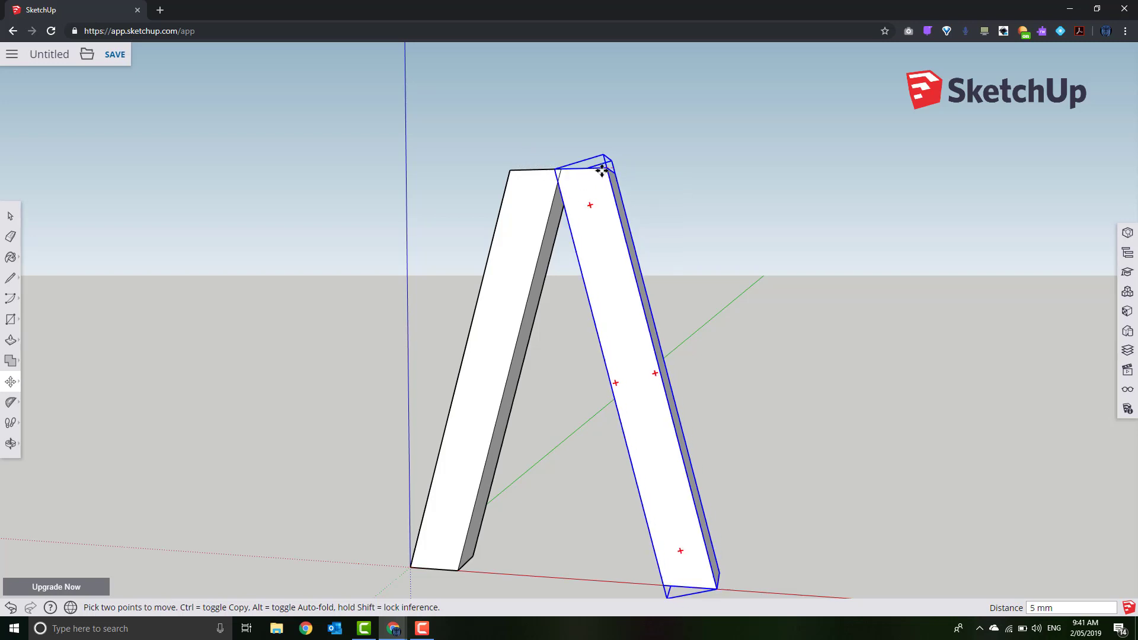
left_click(509, 170)
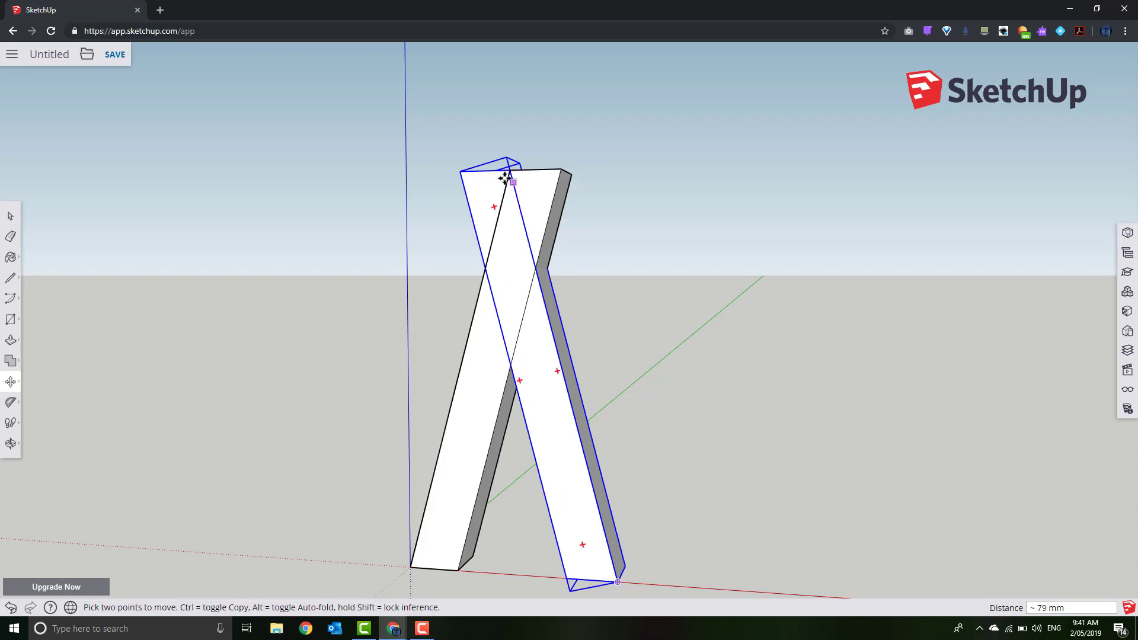
left_click(507, 171)
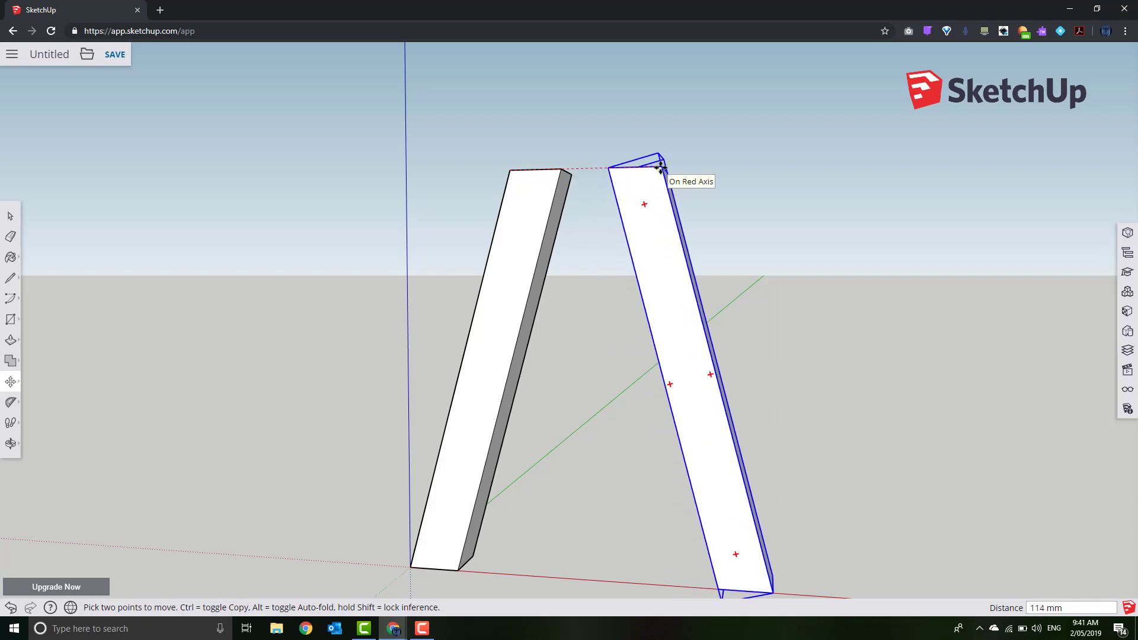
key("Return")
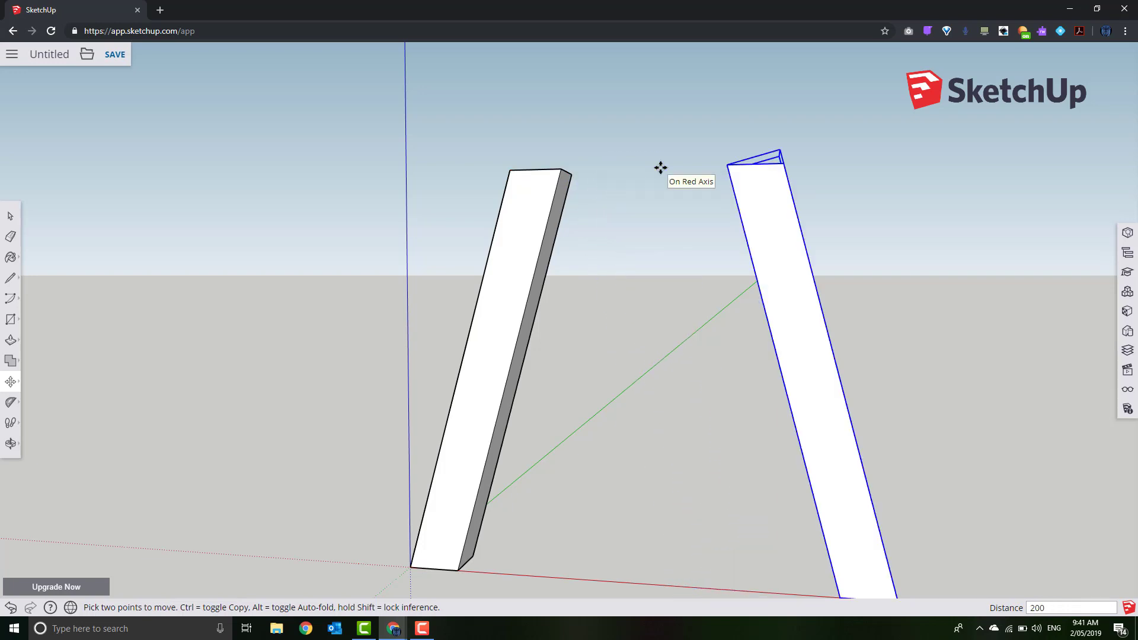
scroll(763, 224, "down", 2)
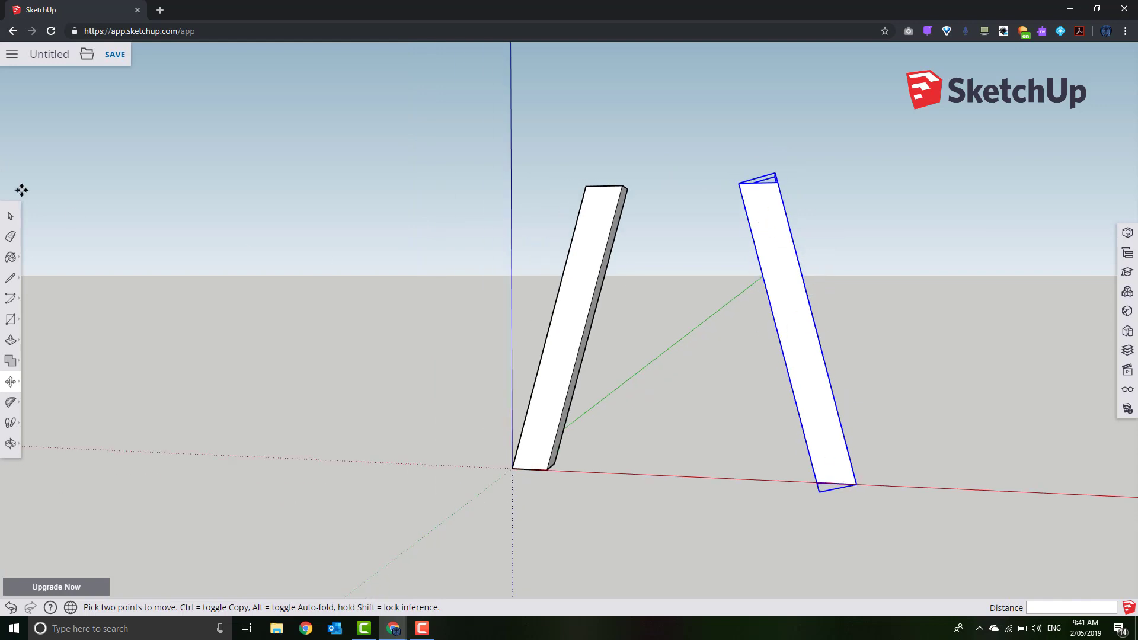
left_click(10, 216)
left_click(470, 201)
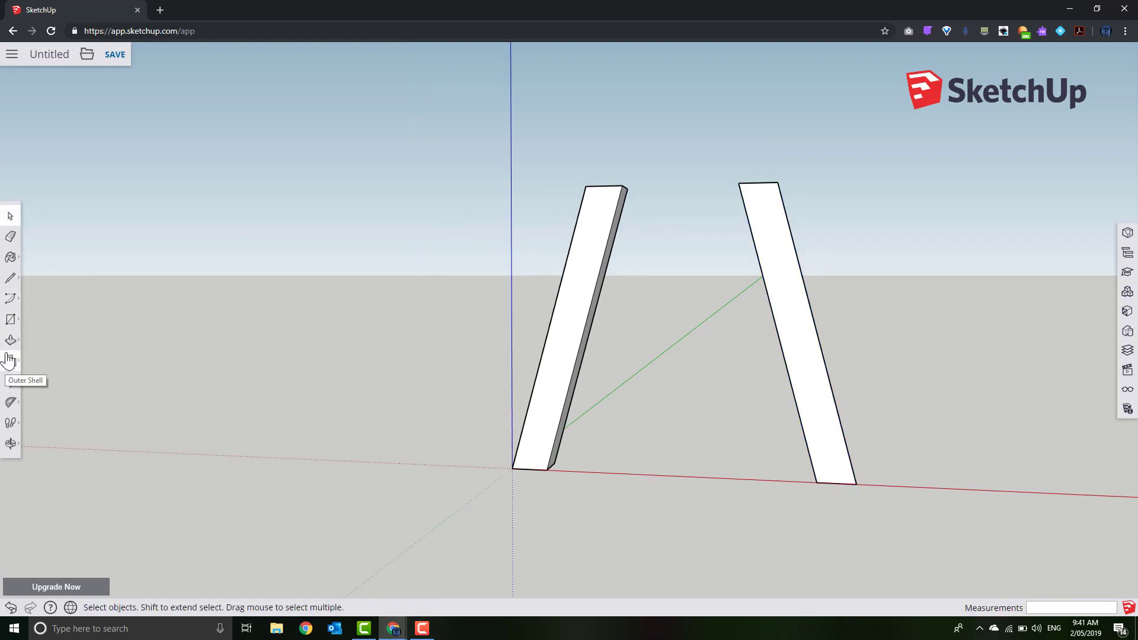
Draw a 400 by 38 mm rectangle from the left leg's top corner across both legs
left_click(10, 319)
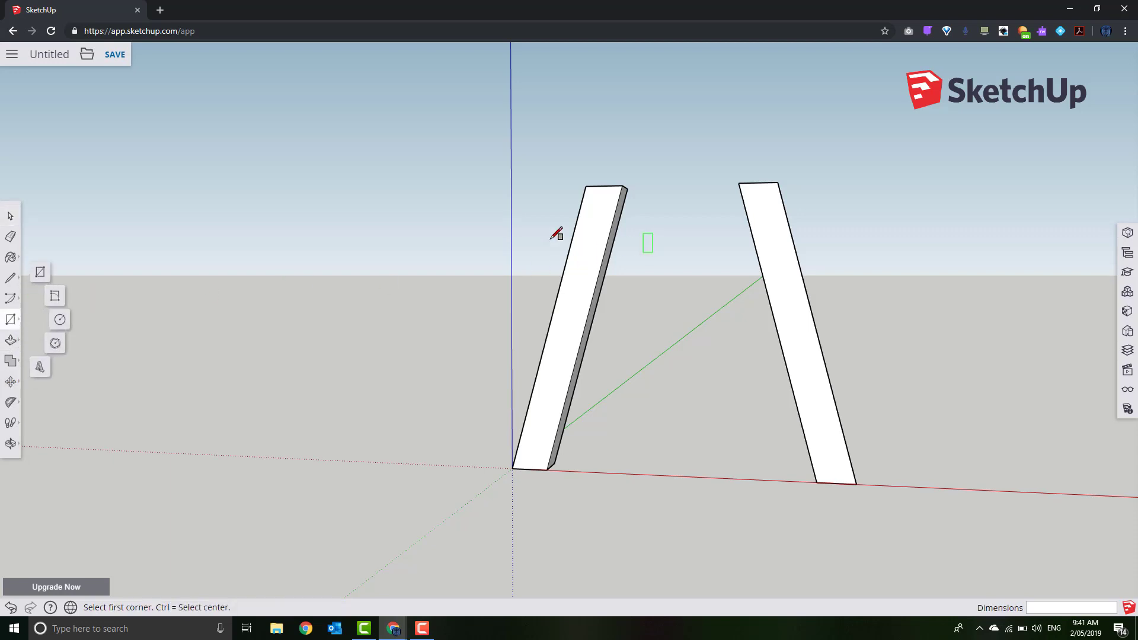
left_click(586, 186)
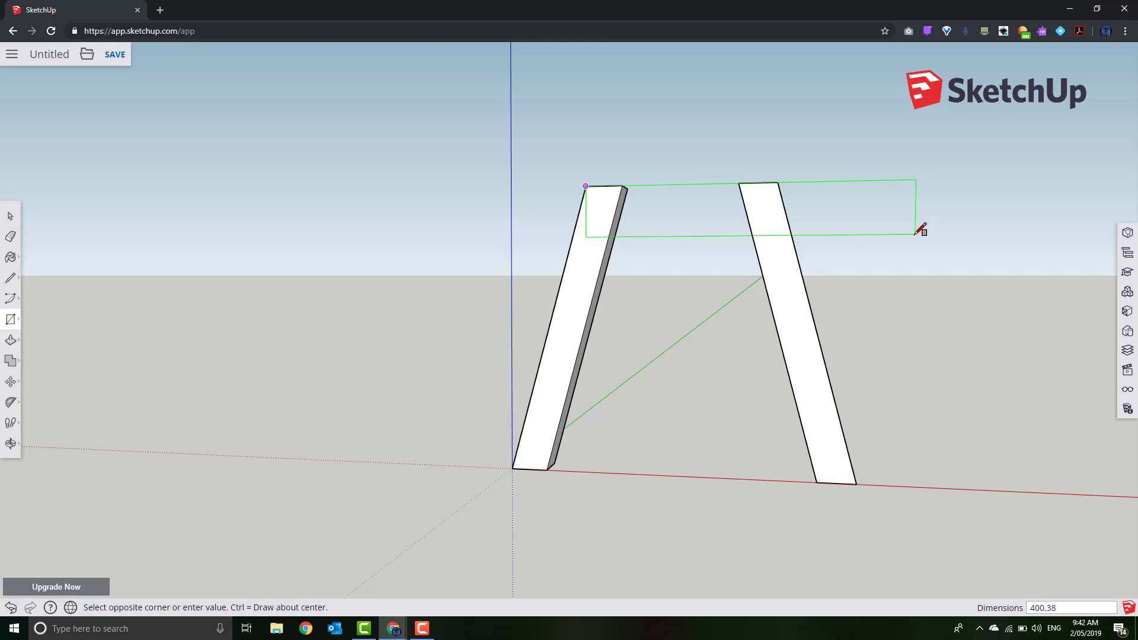
key("Return")
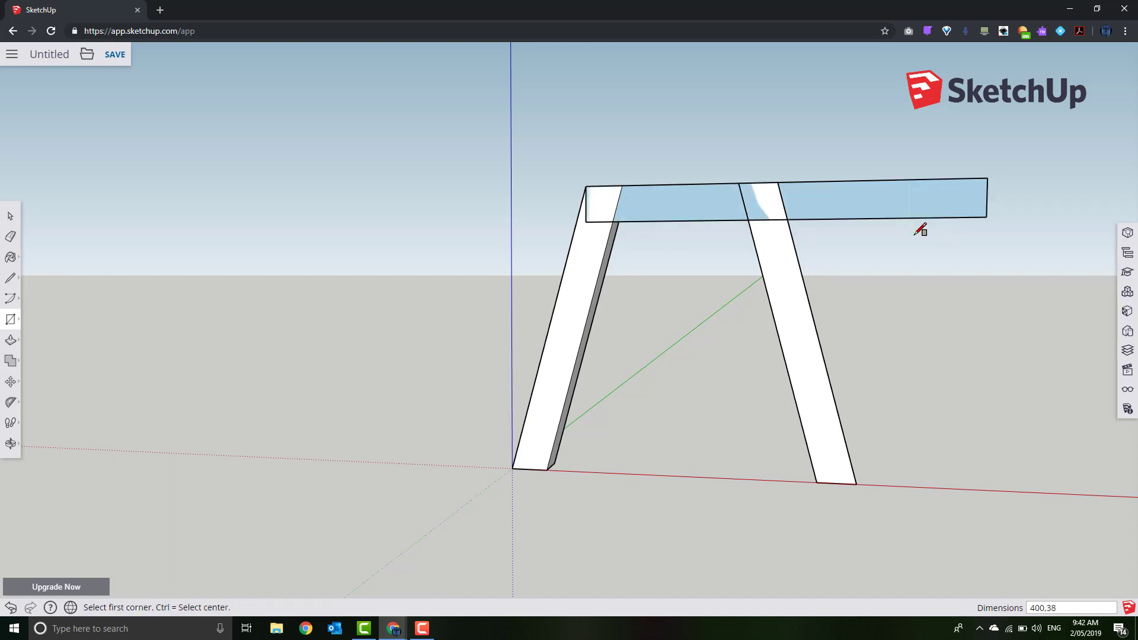
left_click(10, 216)
left_click(906, 209)
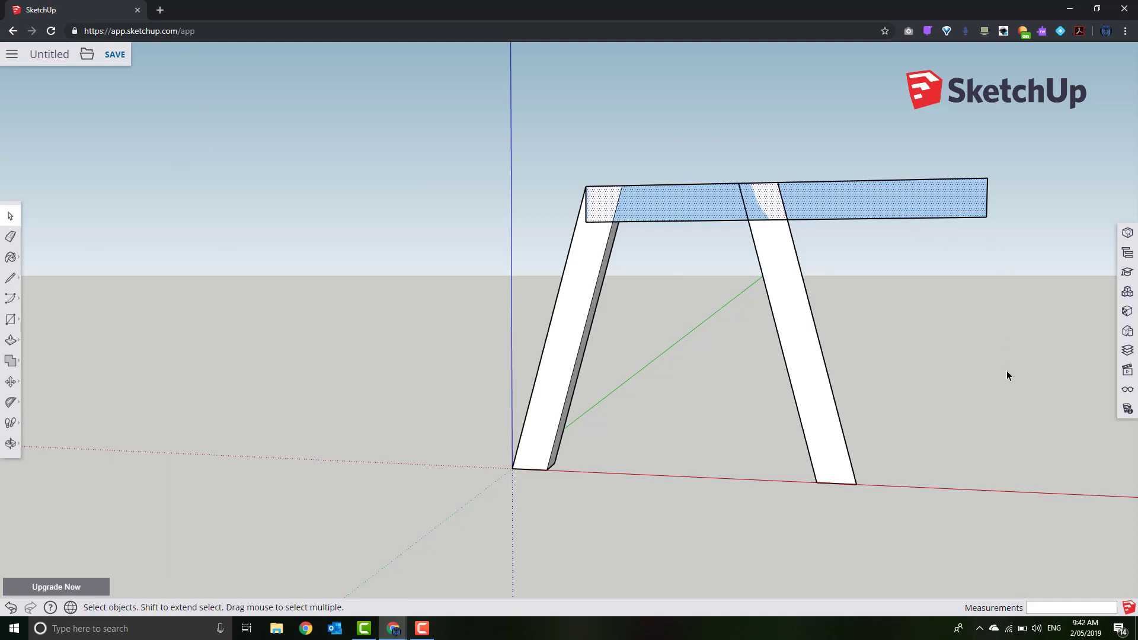
middle_click_drag(934, 376, 702, 431)
Make the right leg a unique component, independent of Leg01
left_click(702, 427)
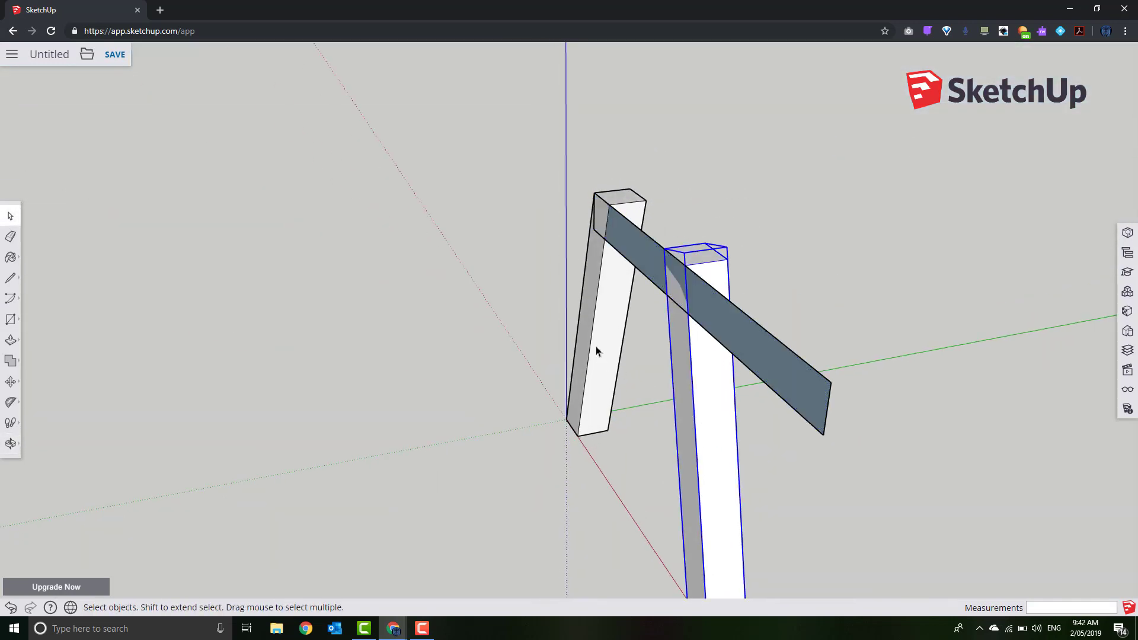
left_click(595, 346)
left_click(682, 375)
left_click(593, 342)
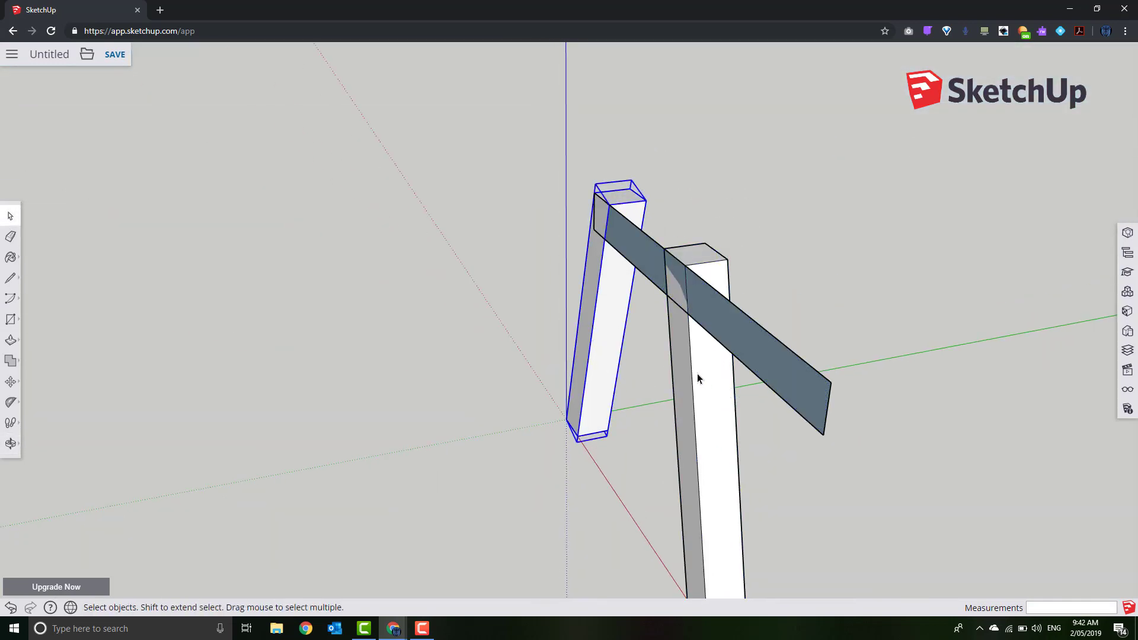
left_click(697, 373)
left_click(591, 339)
left_click(705, 380)
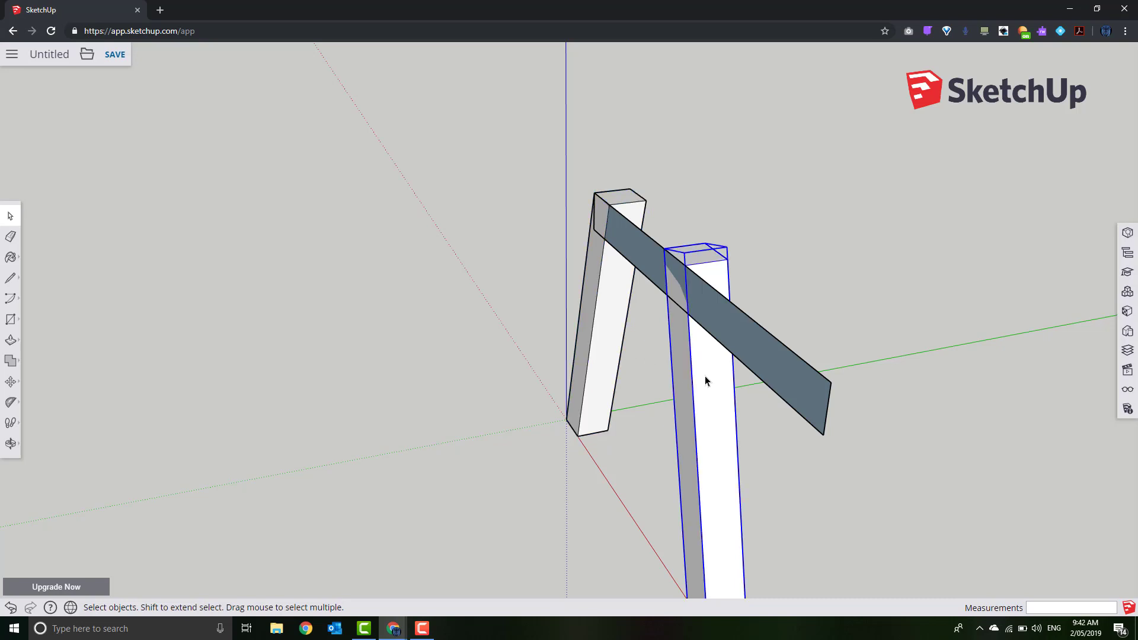
right_click(705, 380)
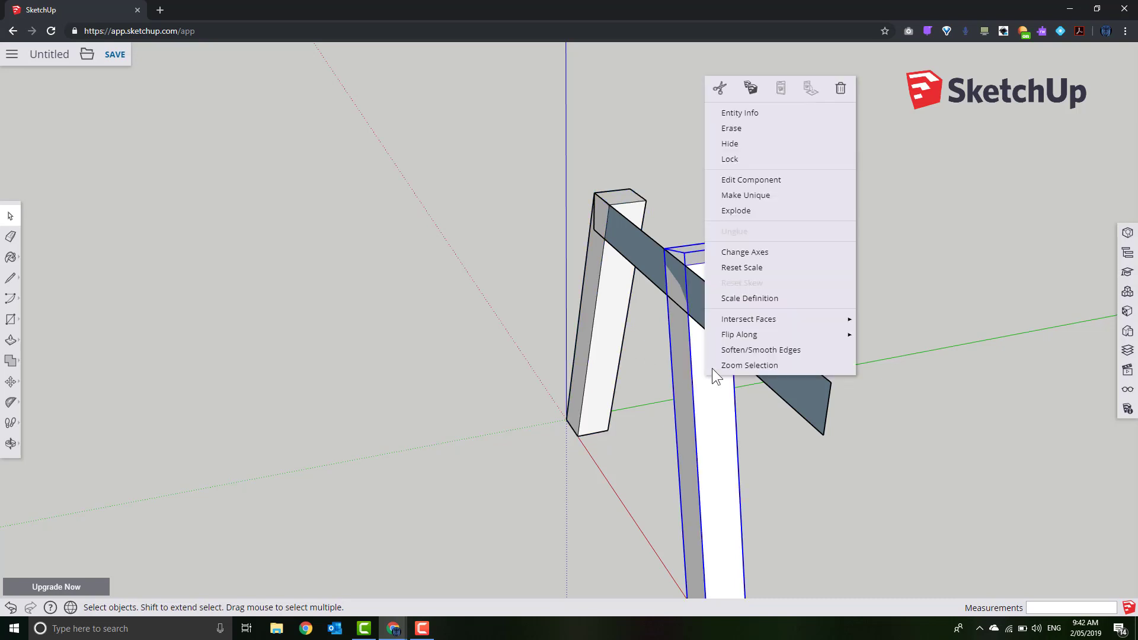
left_click(761, 195)
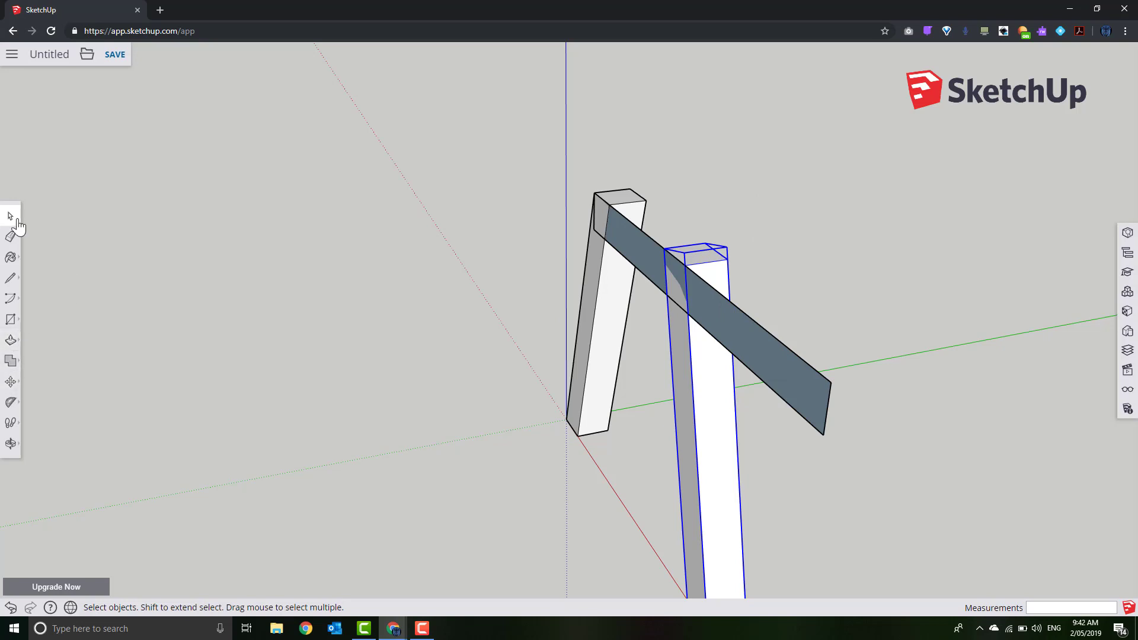
left_click(54, 301)
Push/Pull the rail face 38 mm into a solid top beam
left_click(12, 342)
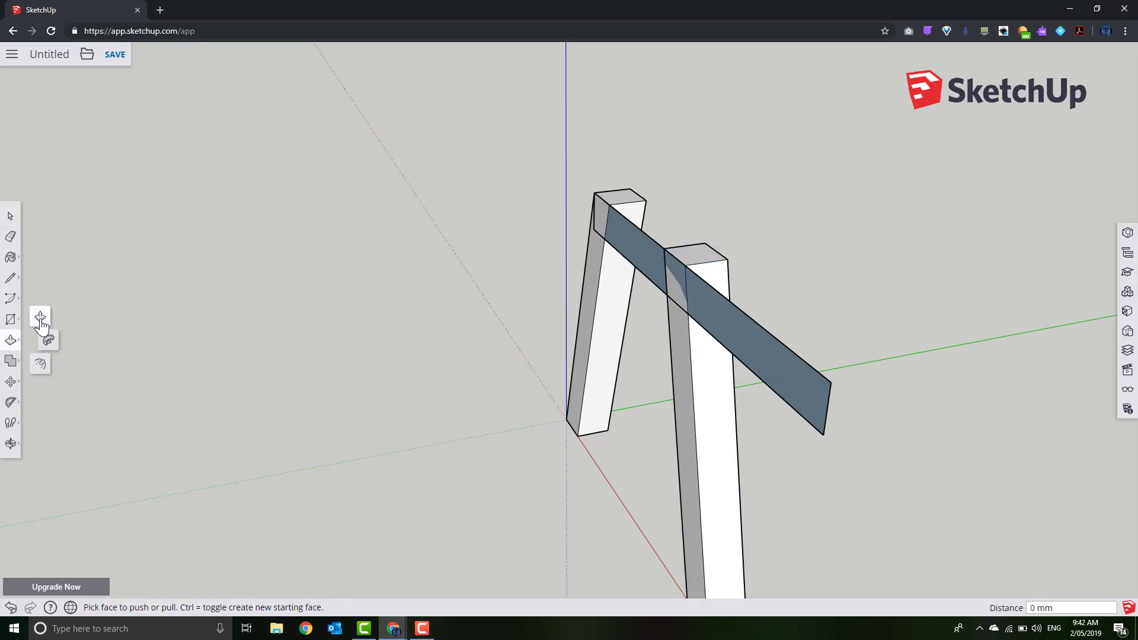
left_click(747, 336)
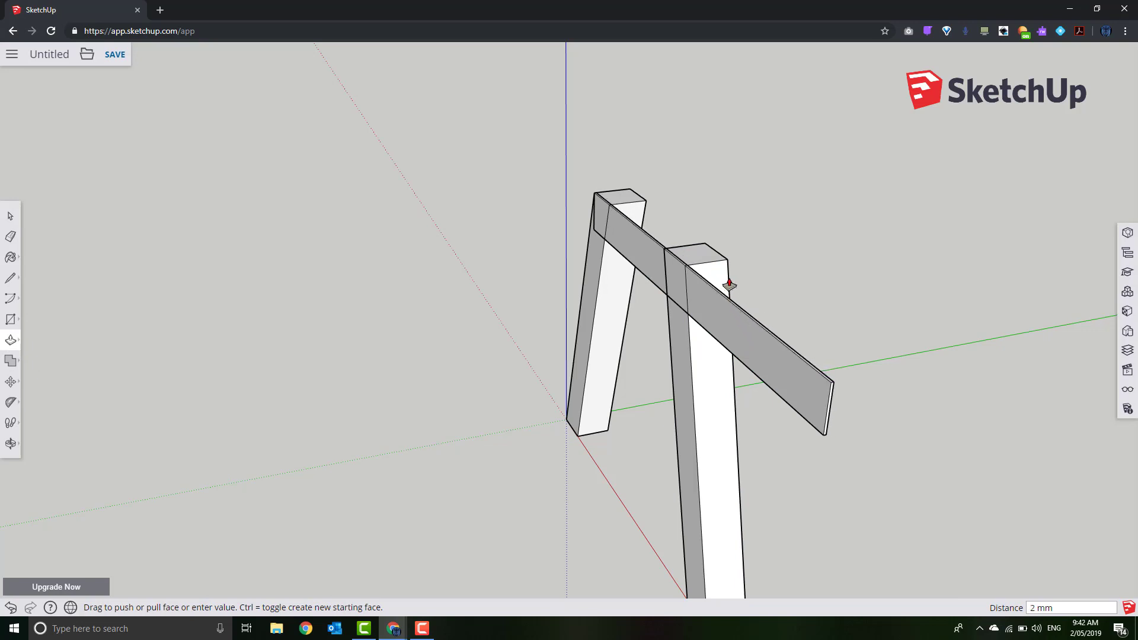
left_click(736, 412)
left_click(10, 215)
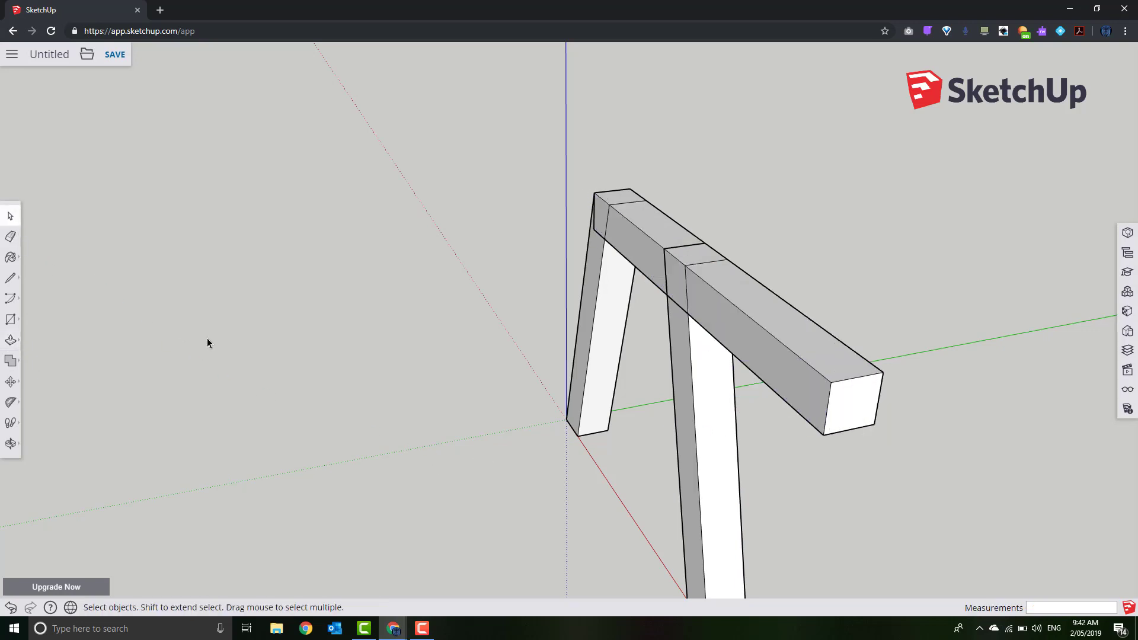
key("ctrl+z")
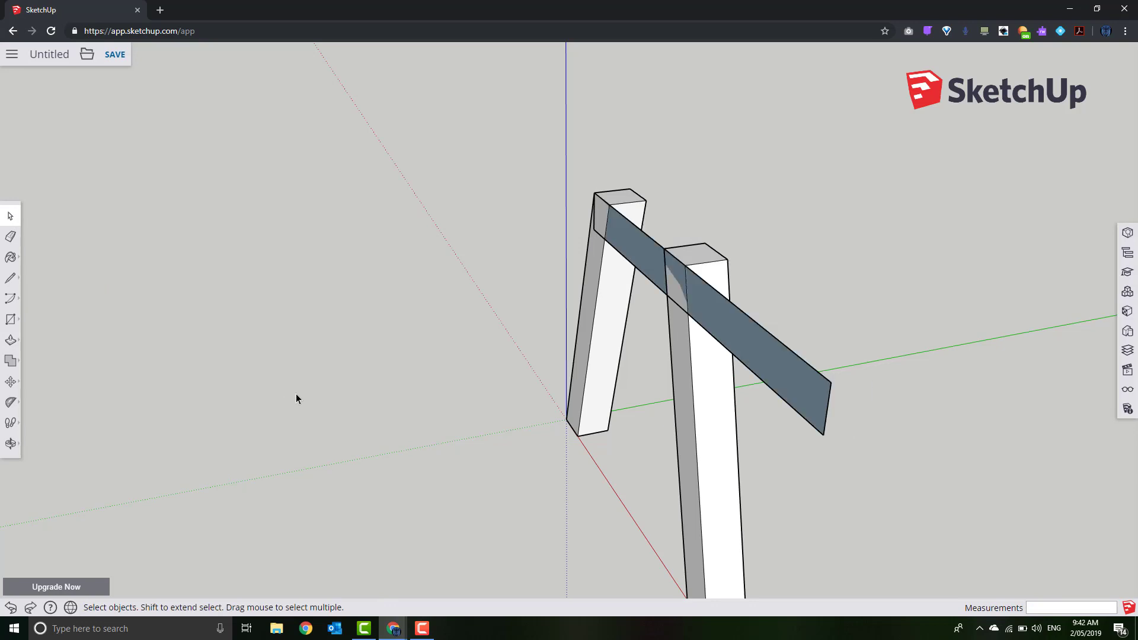
left_click(10, 340)
left_click(748, 358)
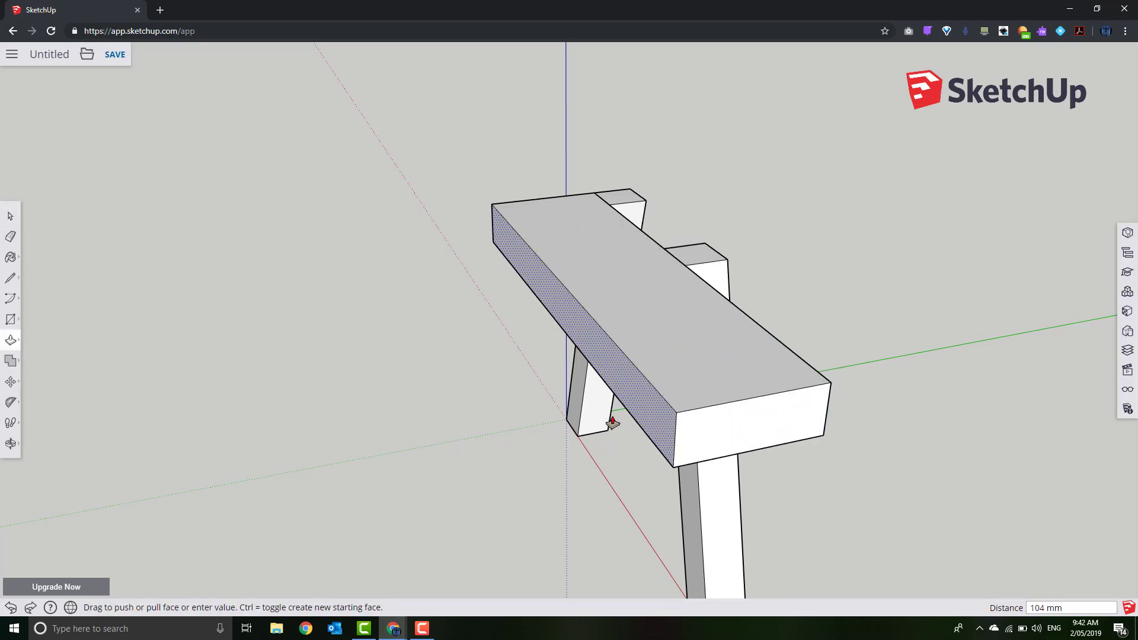
left_click(610, 415)
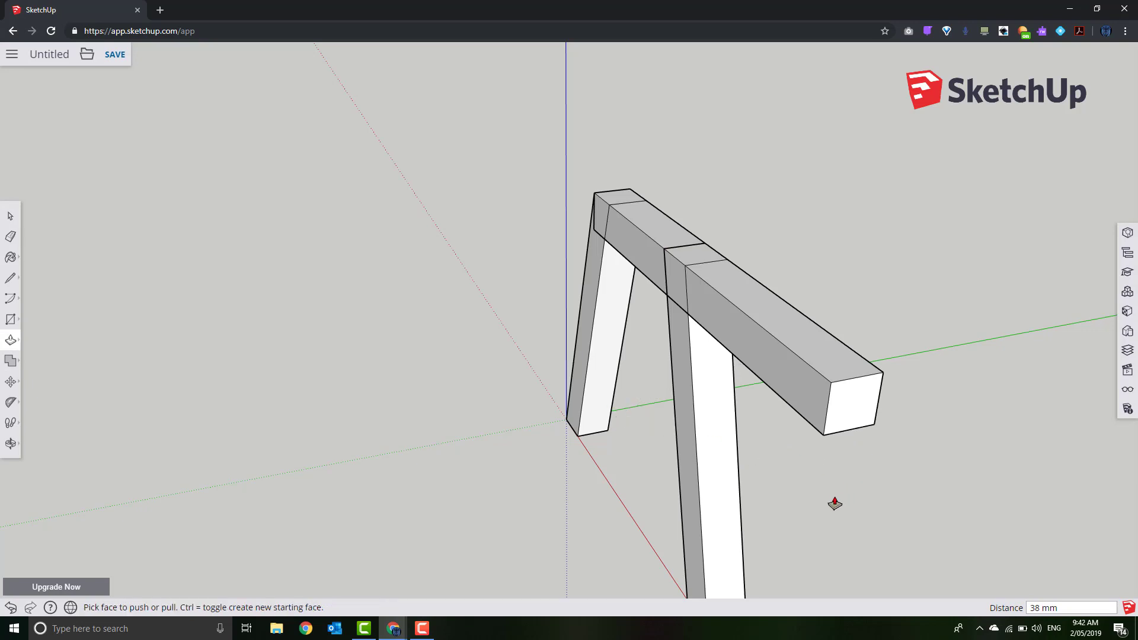
Shift the whole top beam 93 mm along its length so it overhangs both legs
left_click(10, 216)
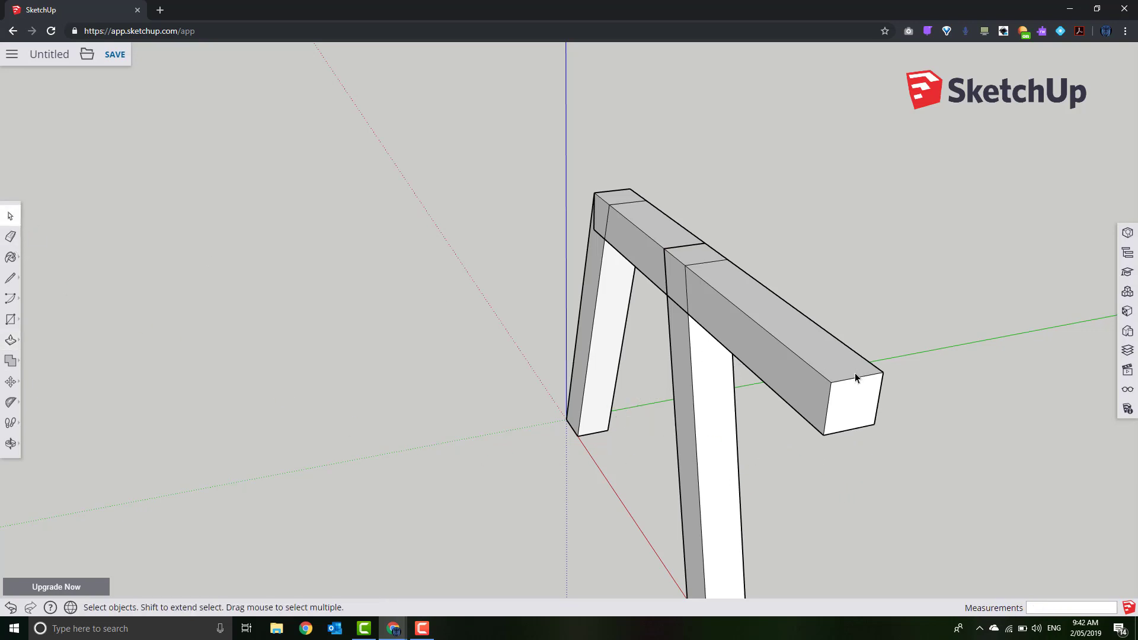
left_click(794, 380)
triple_click(795, 380)
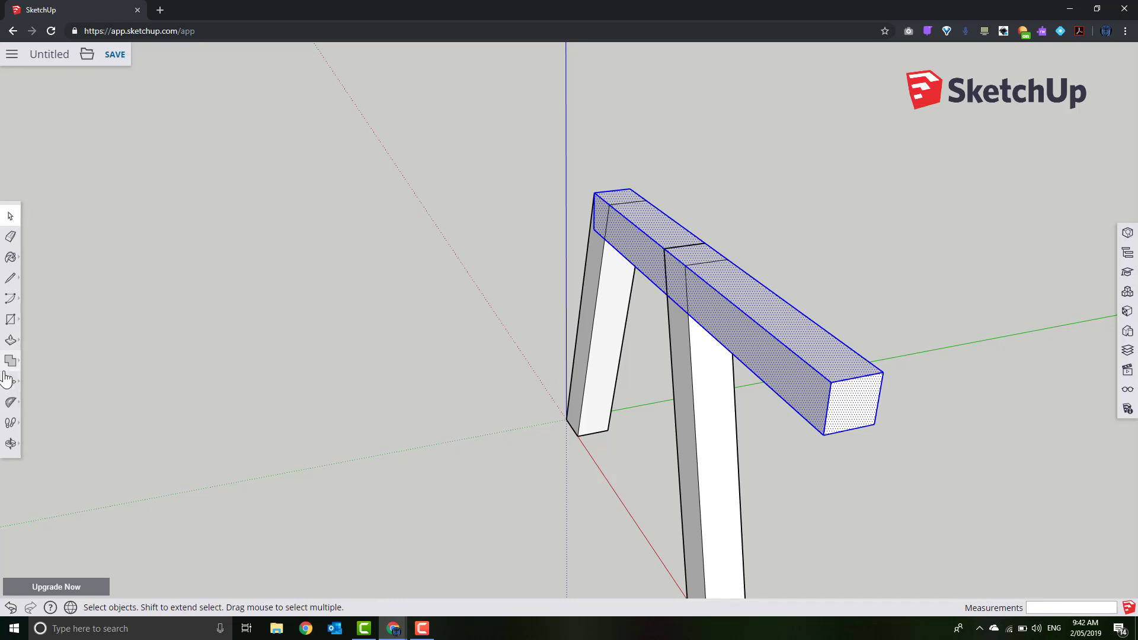
left_click(10, 381)
left_click(819, 368)
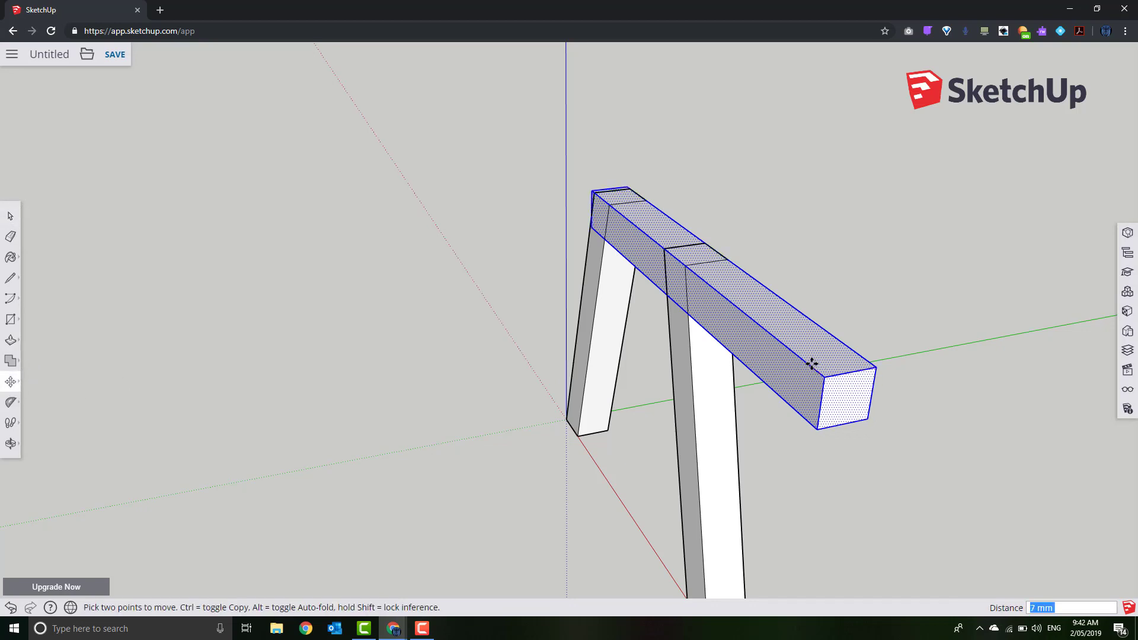
left_click(749, 308)
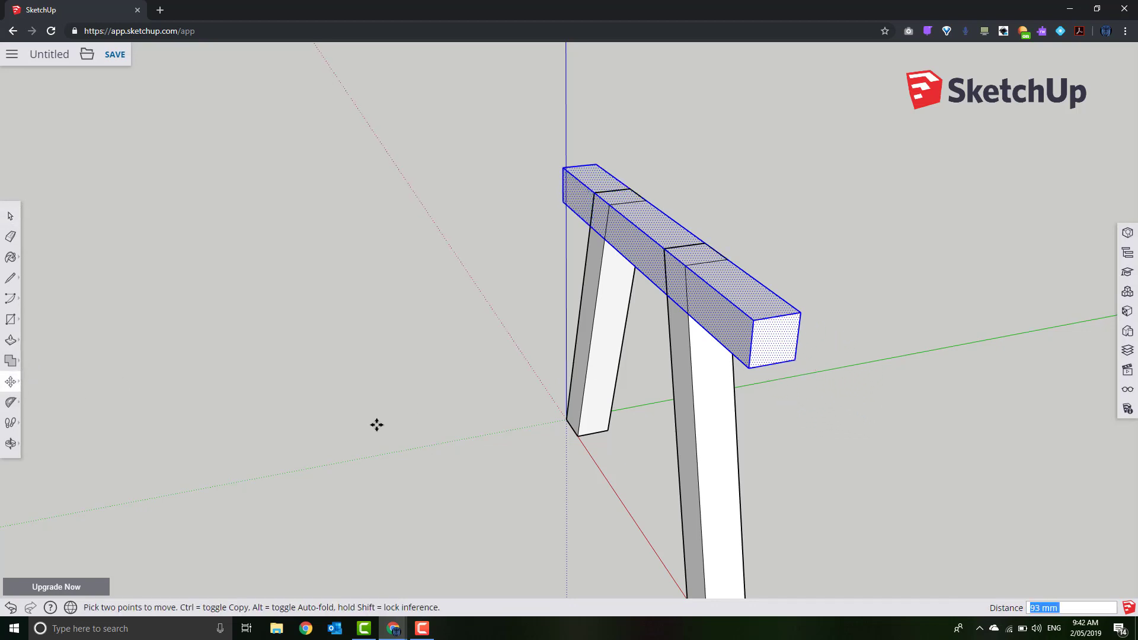
middle_click_drag(377, 424, 726, 432)
Stay on the page when the Leave site prompt appears
scroll(739, 460, "up", 1)
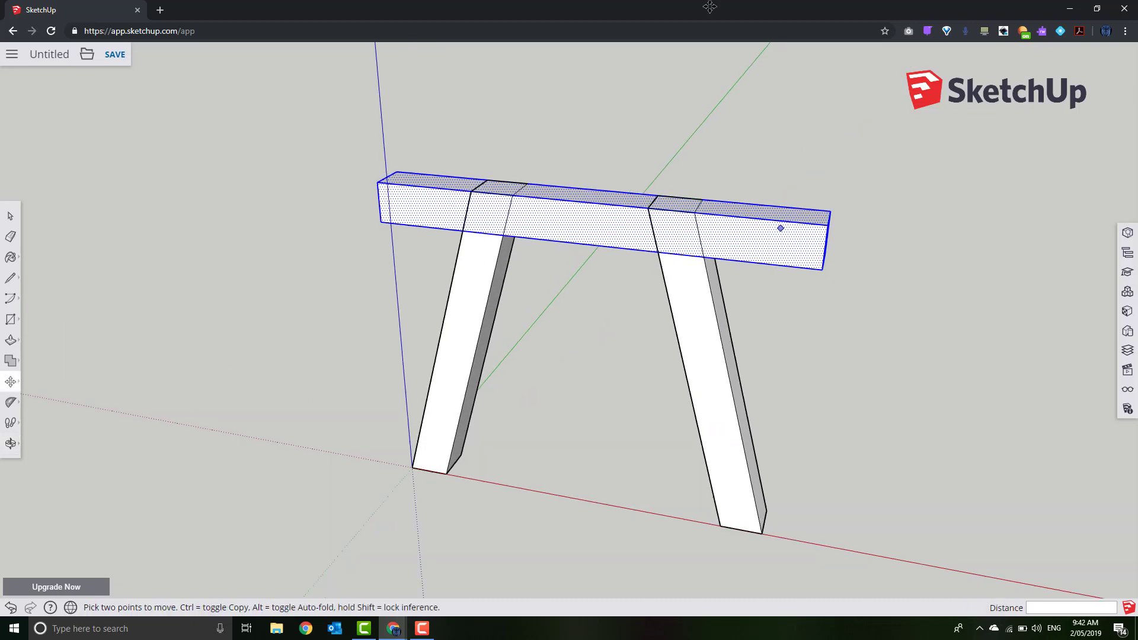
key("alt+Left")
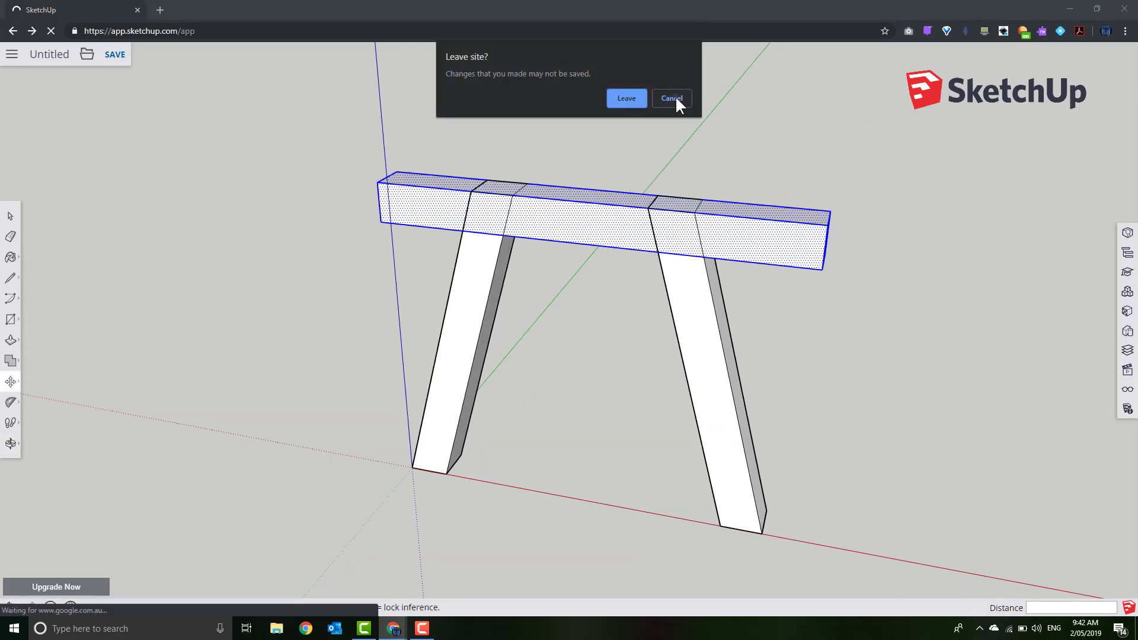
left_click(671, 98)
left_click(10, 278)
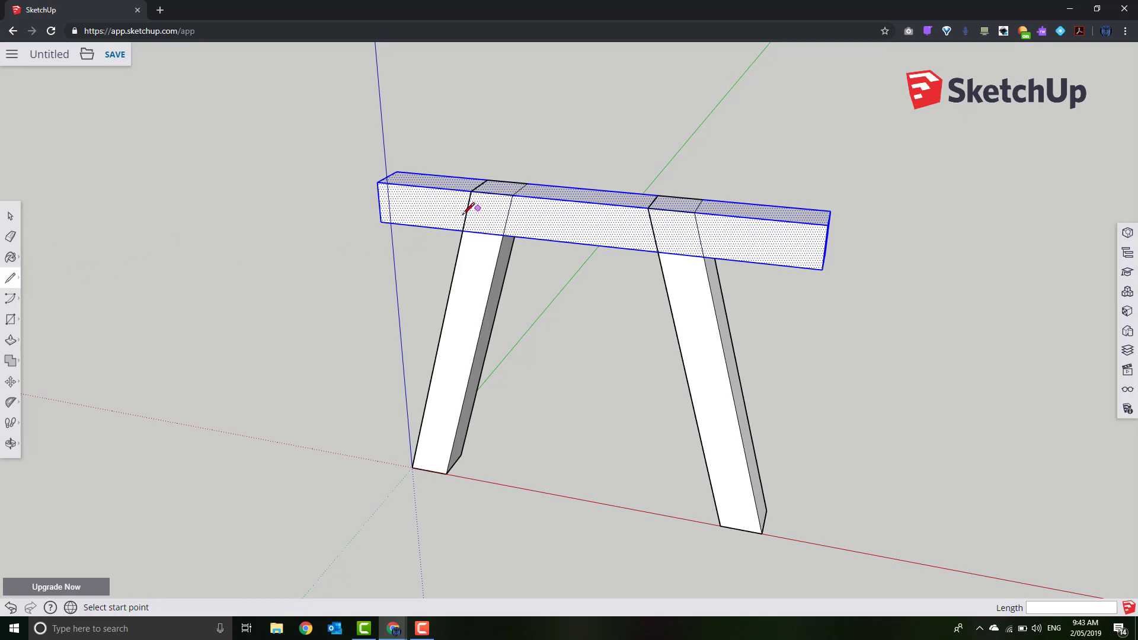
Draw lines across the beam face at the outer edges of both legs
left_click(463, 231)
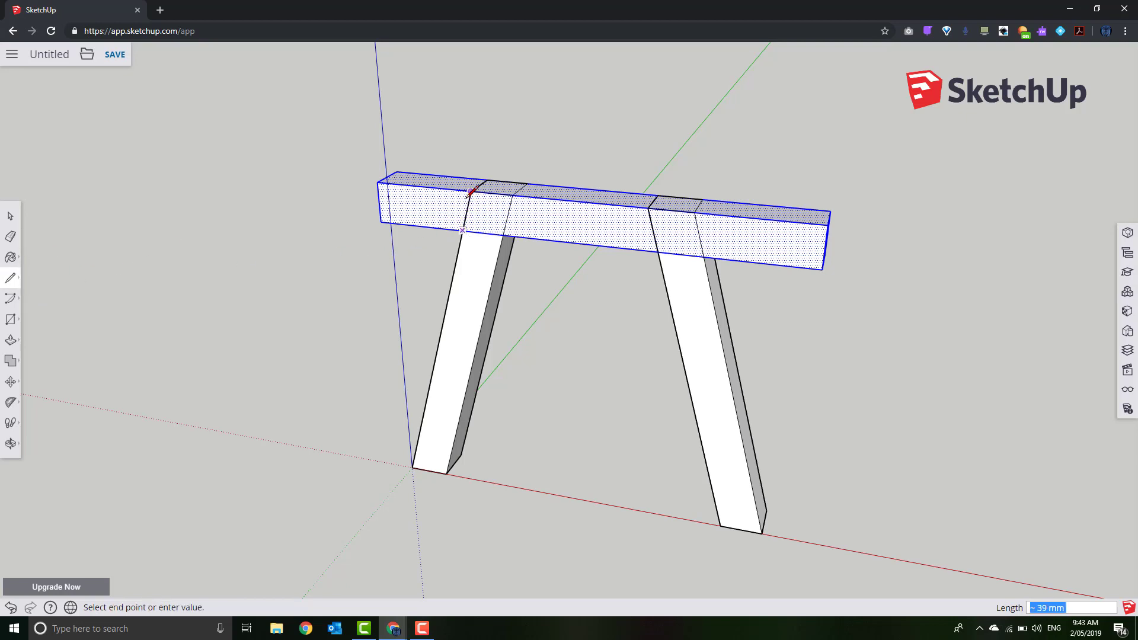
left_click(472, 192)
left_click(704, 256)
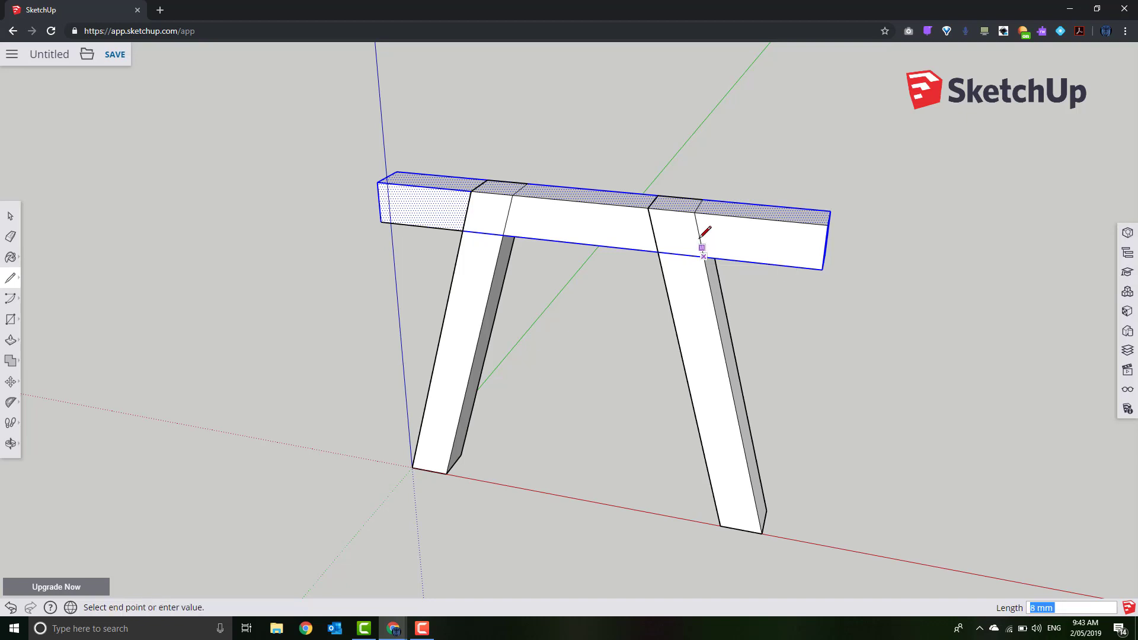
left_click(694, 213)
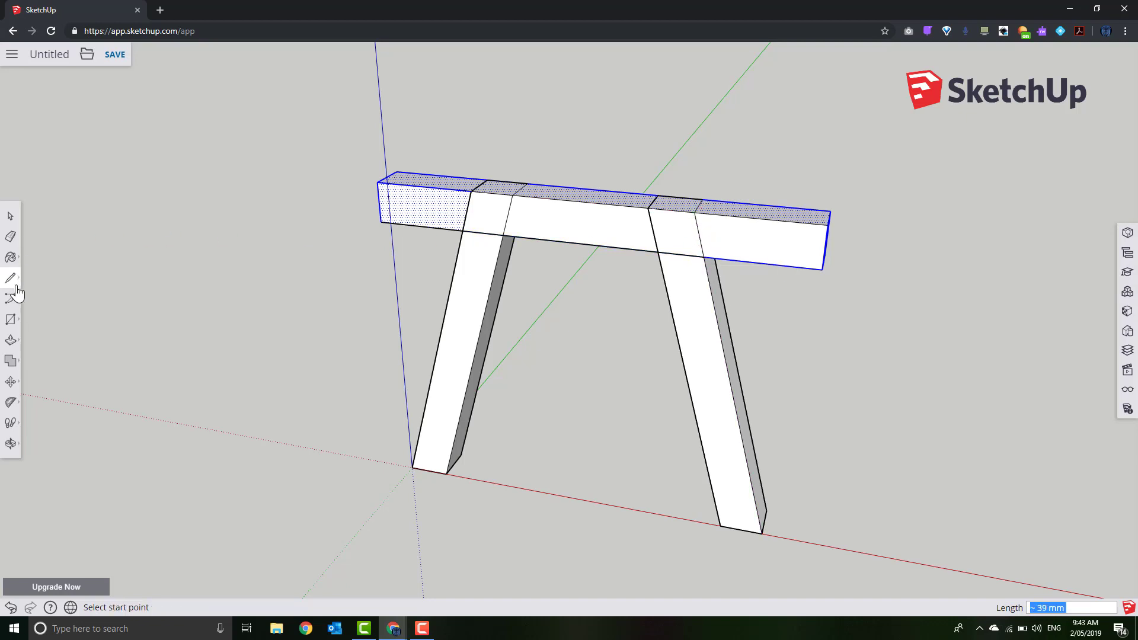
Push both overhanging beam ends in flush with the legs' outer faces
left_click(11, 340)
left_click_drag(797, 255, 800, 219)
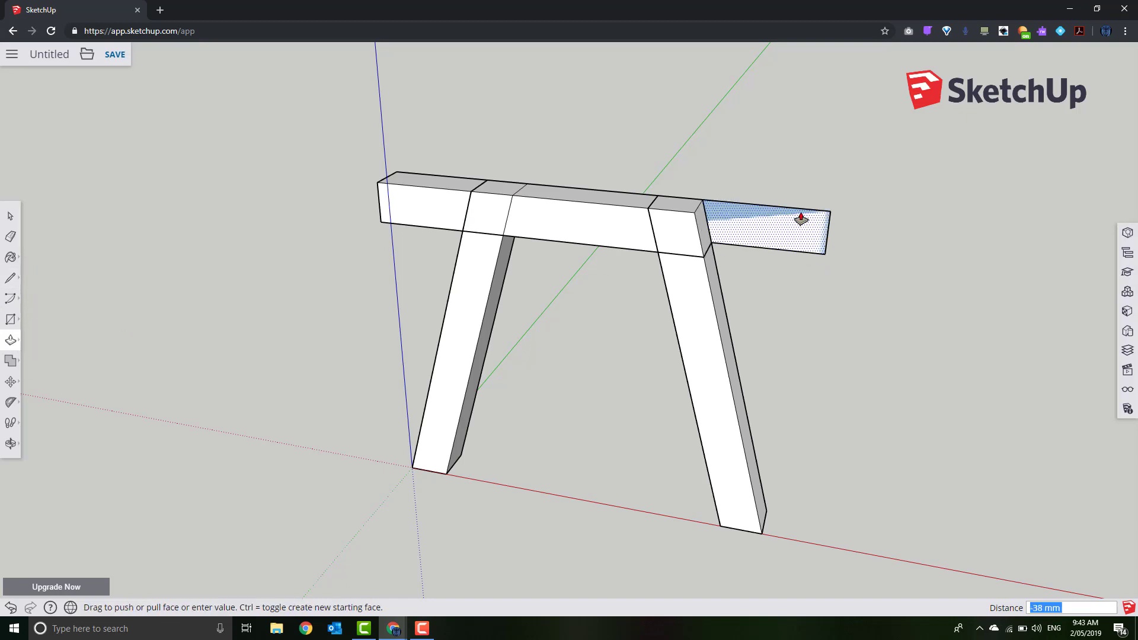
left_click(800, 219)
left_click(439, 216)
left_click(446, 213)
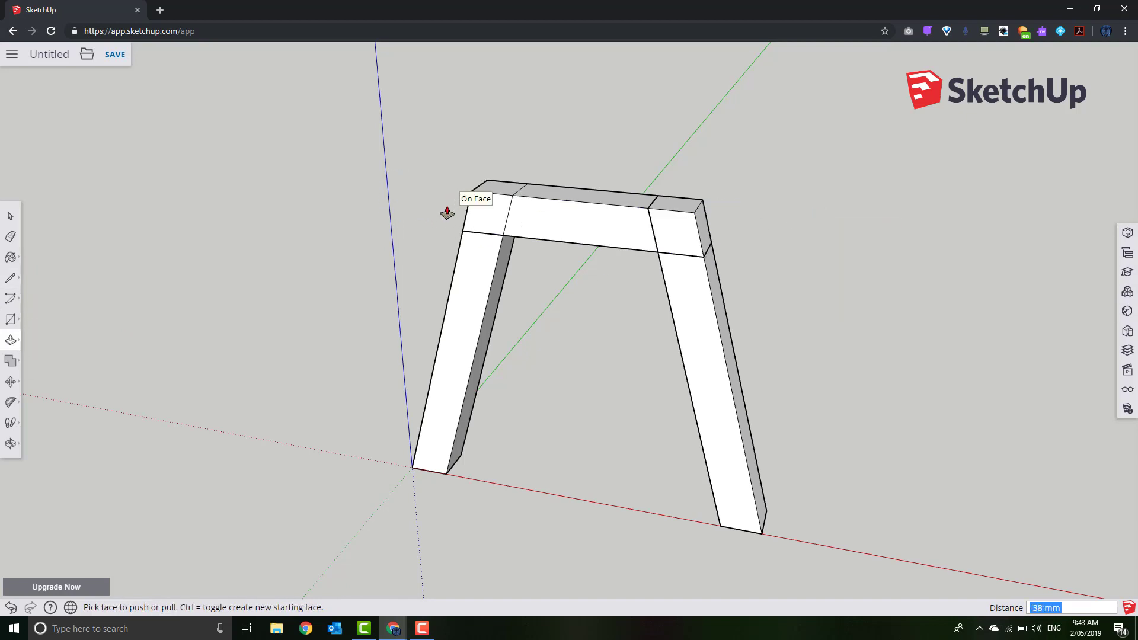
middle_click_drag(676, 261, 645, 320)
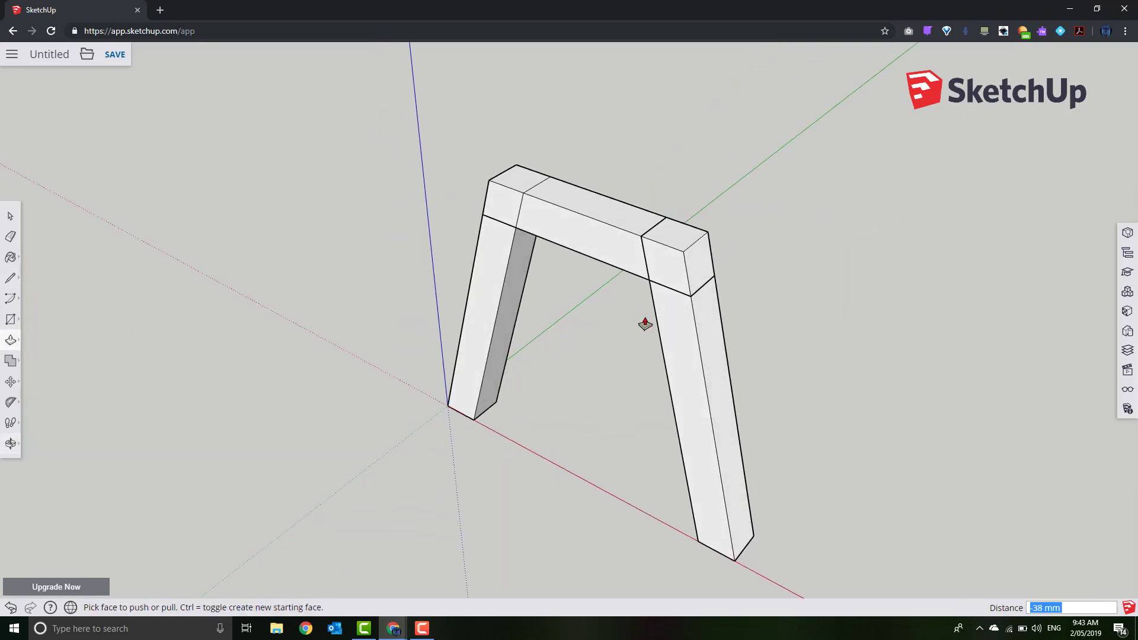
scroll(640, 313, "up", 3)
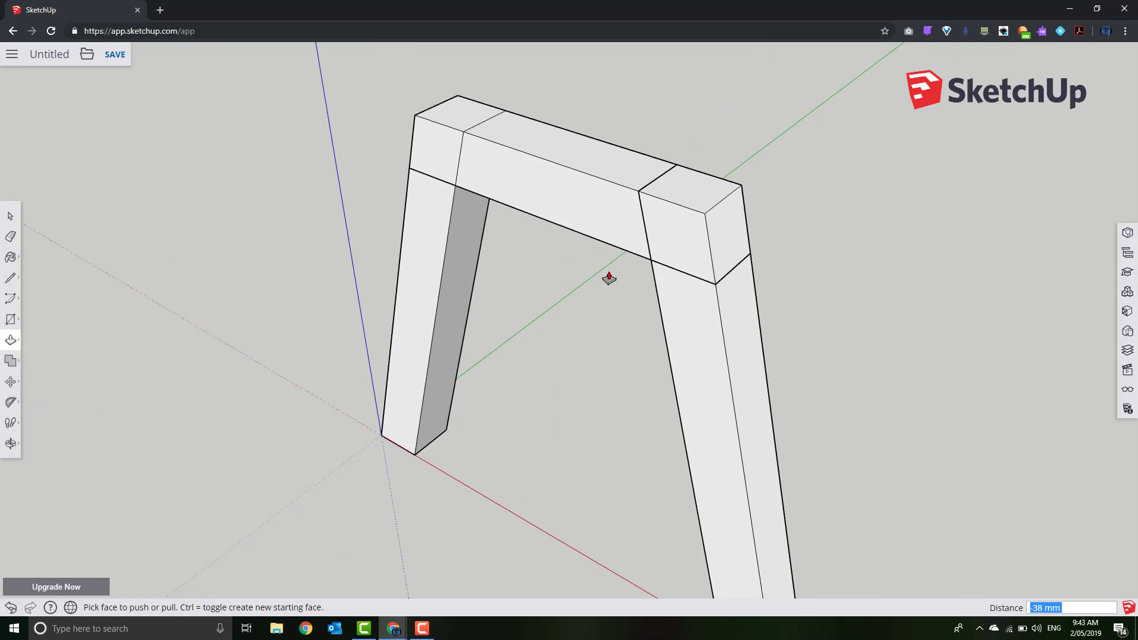
Draw an edge line where the leg meets the rail, then orbit around the frame
left_click(10, 278)
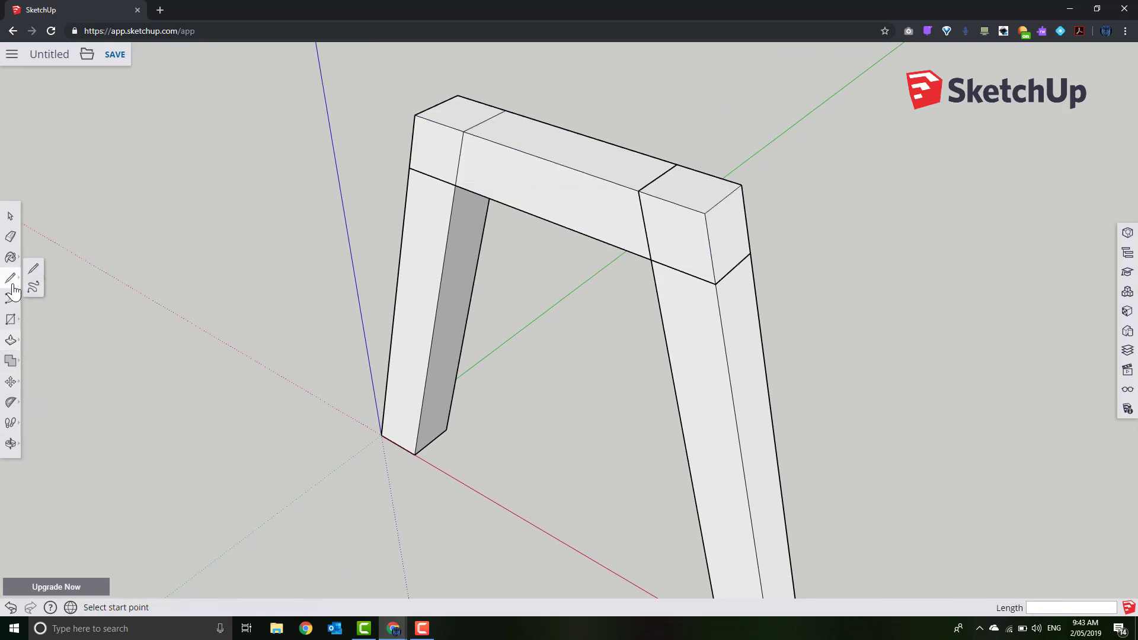
left_click(455, 185)
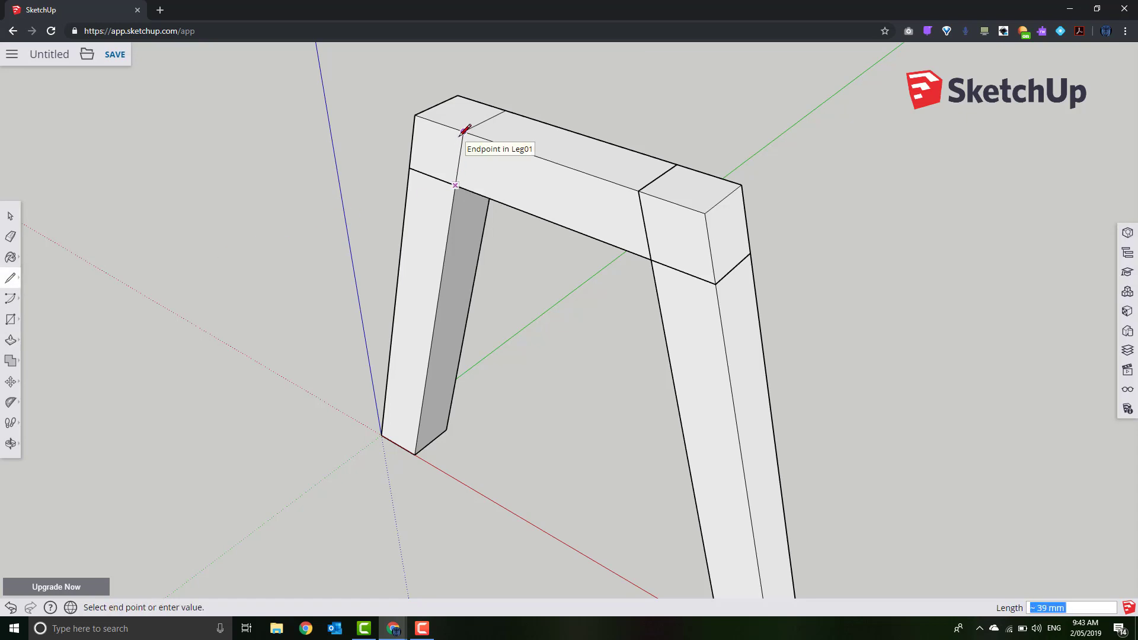
left_click(463, 132)
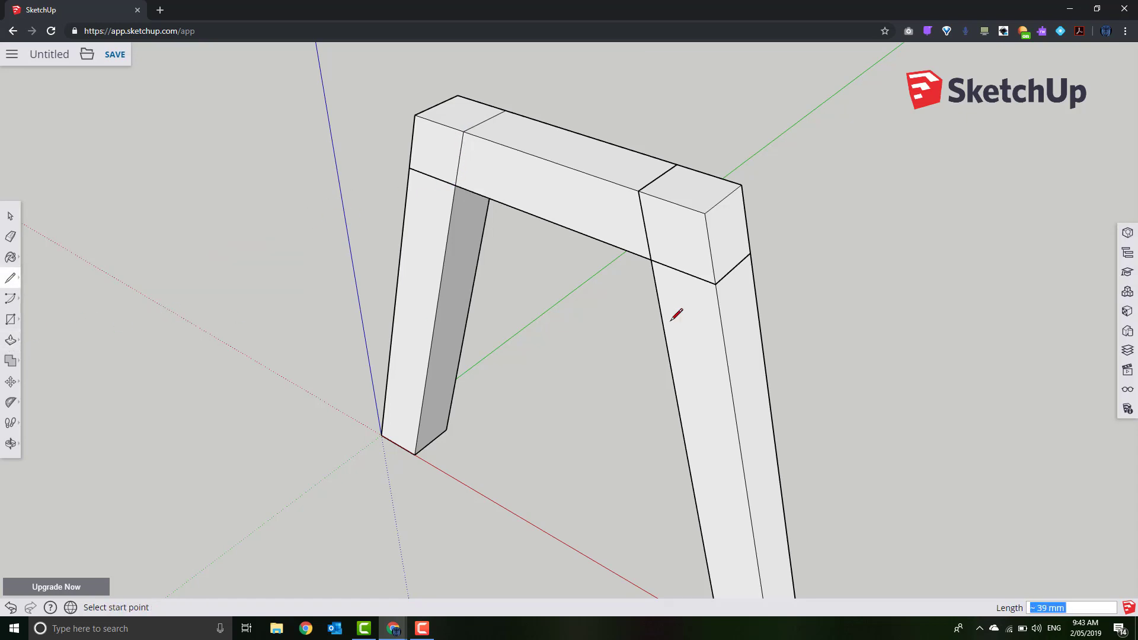
right_click(890, 317)
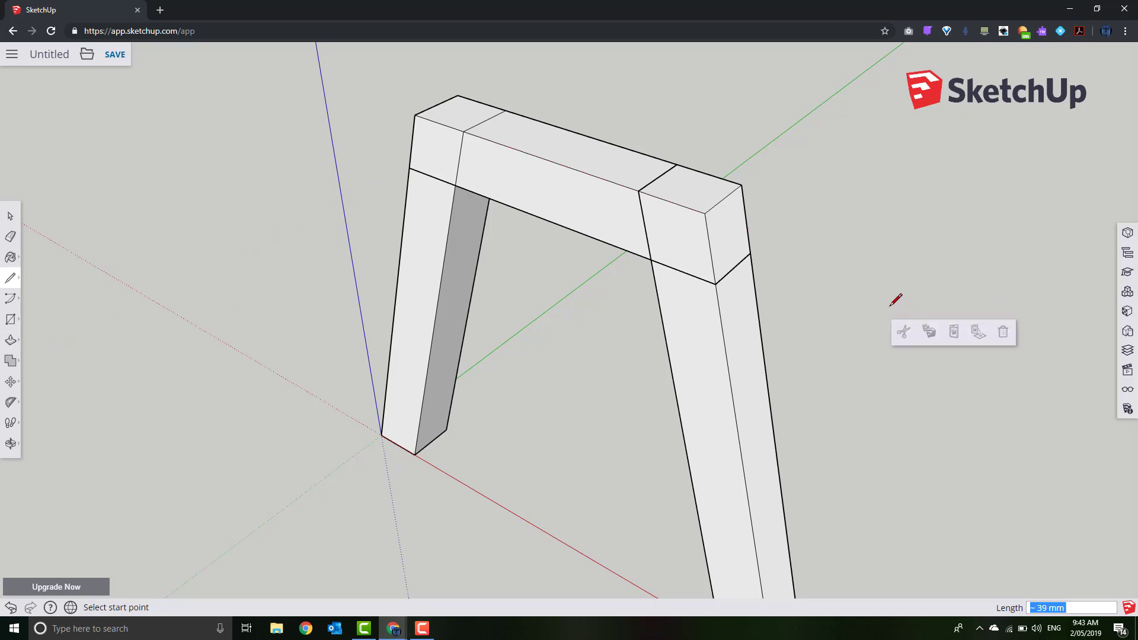
middle_click_drag(895, 299, 310, 314)
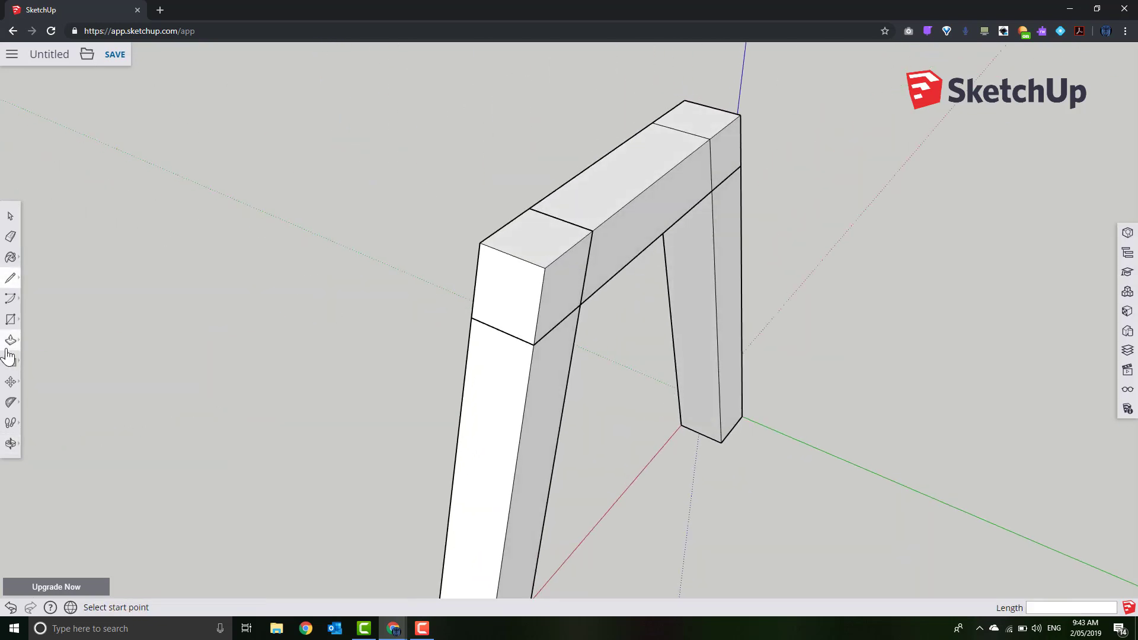
left_click(581, 305)
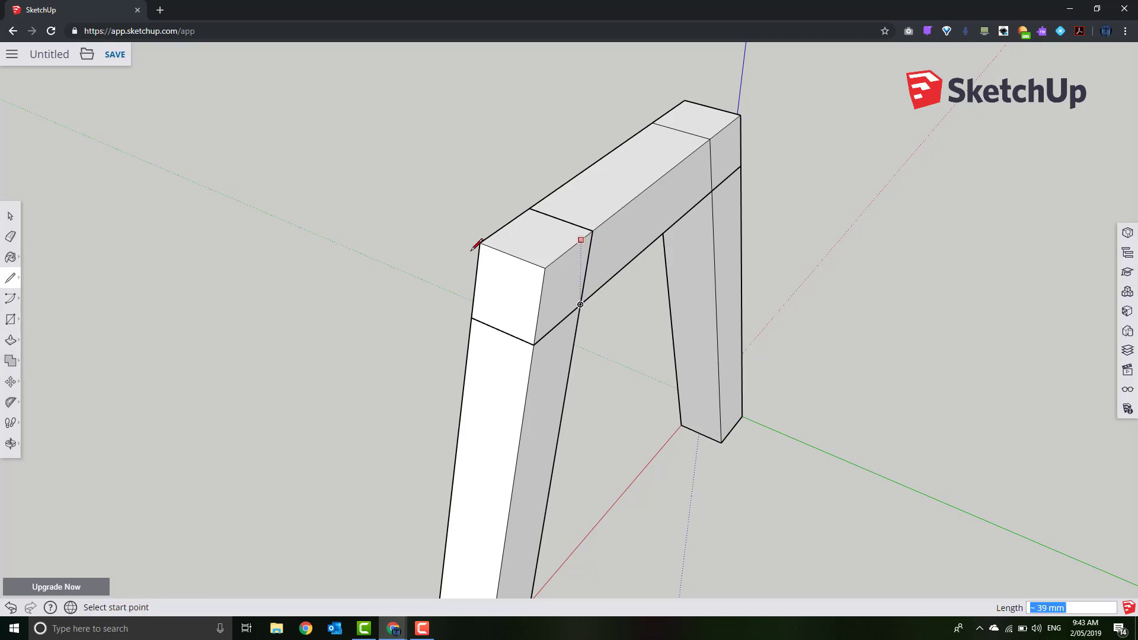
left_click(10, 216)
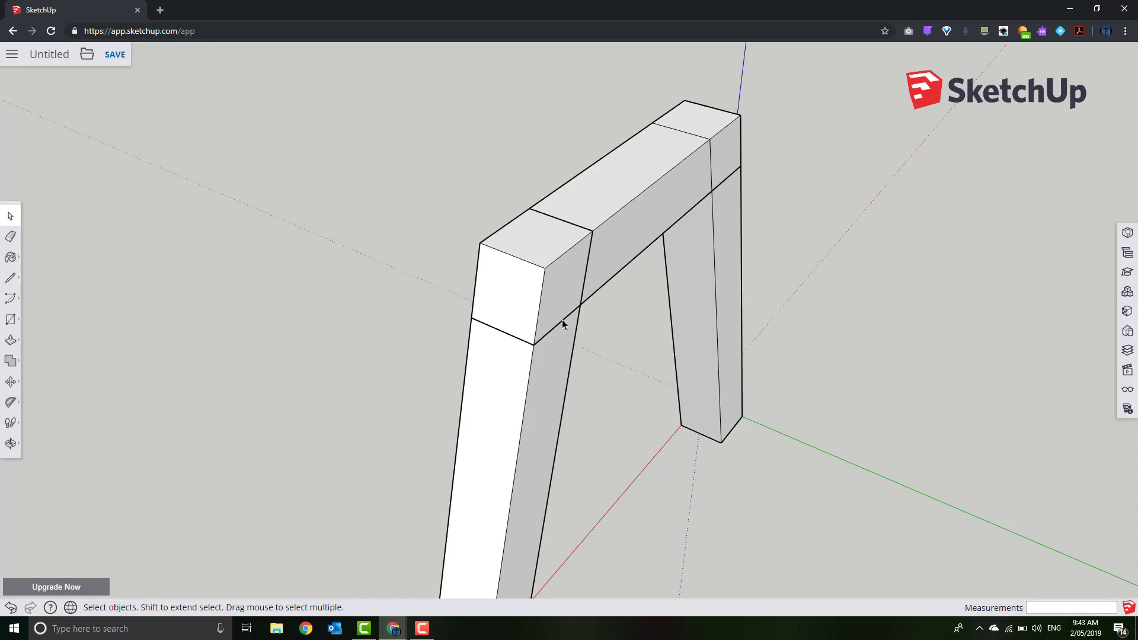
middle_click_drag(410, 383, 457, 308)
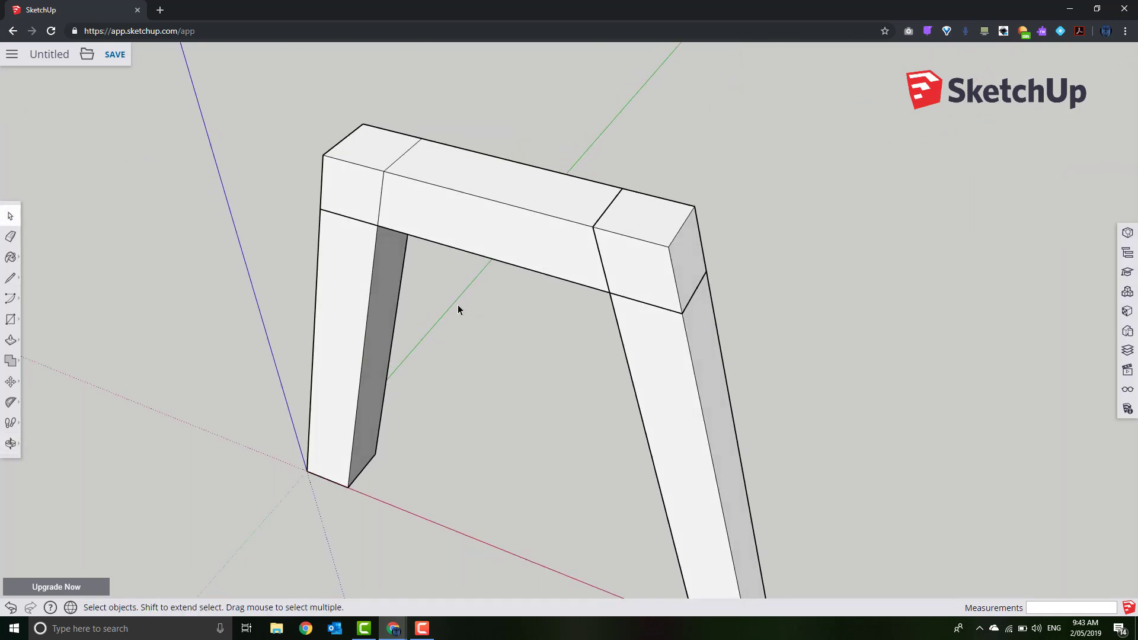
Push the rail's left end face in 19 mm and its side face to the midpoint, forming the lap step
left_click(10, 340)
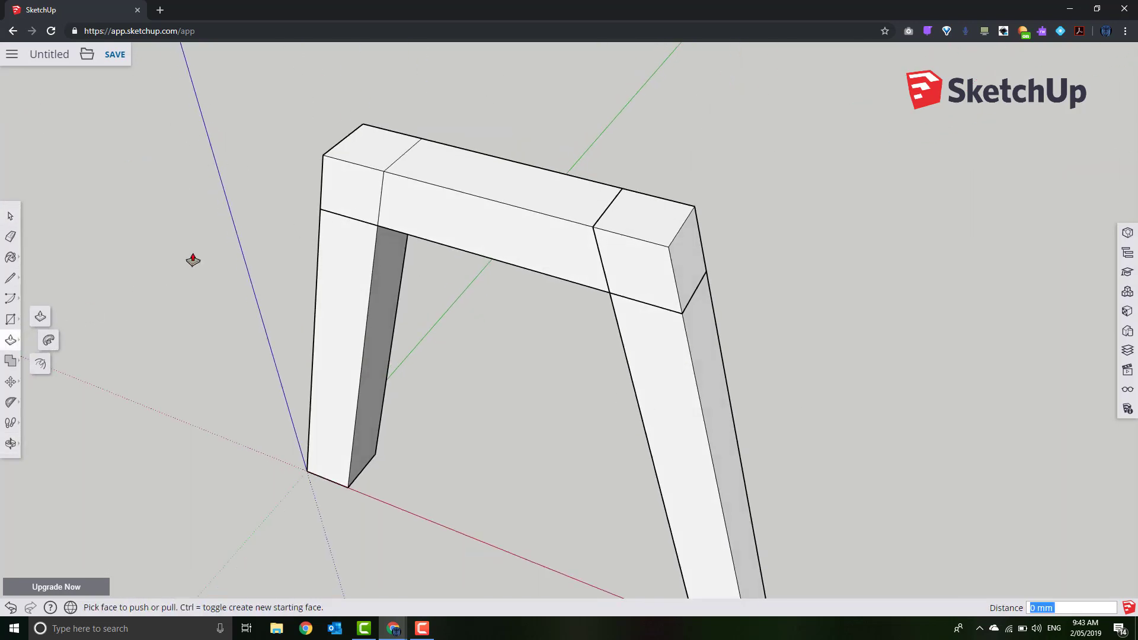
left_click(355, 204)
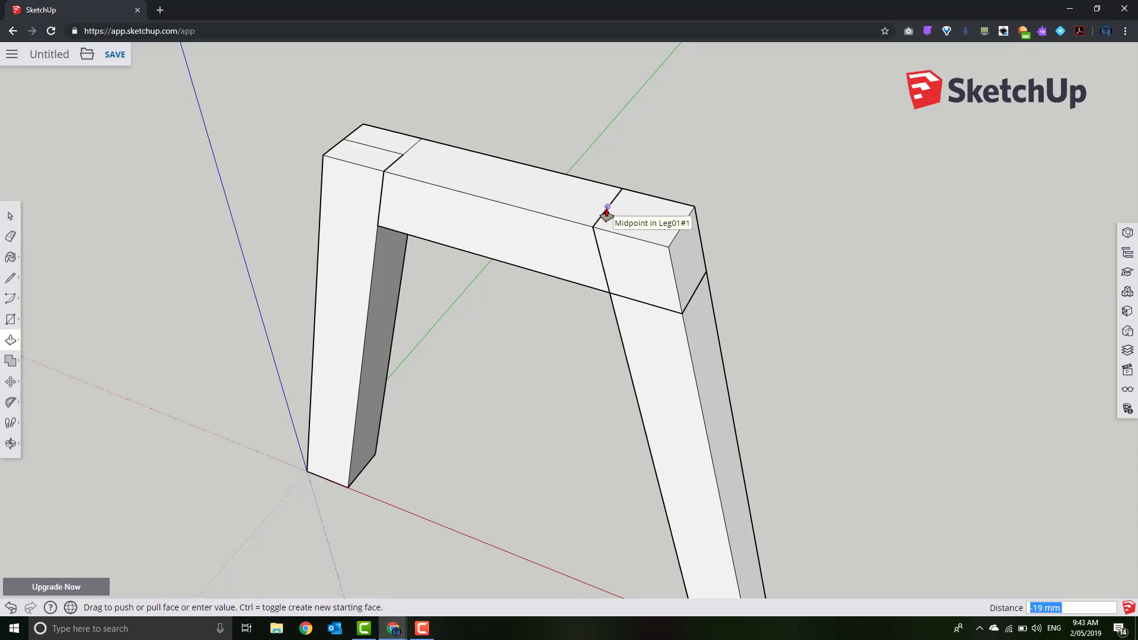
left_click(606, 212)
middle_click_drag(876, 242, 623, 315)
left_click(573, 296)
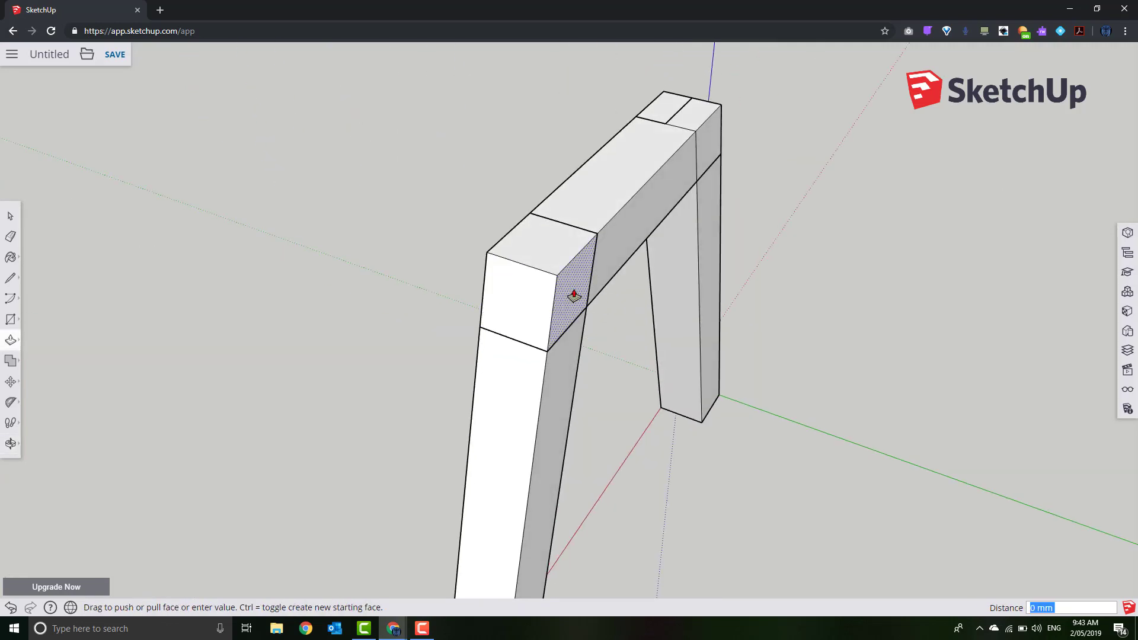
left_click(566, 227)
key("space")
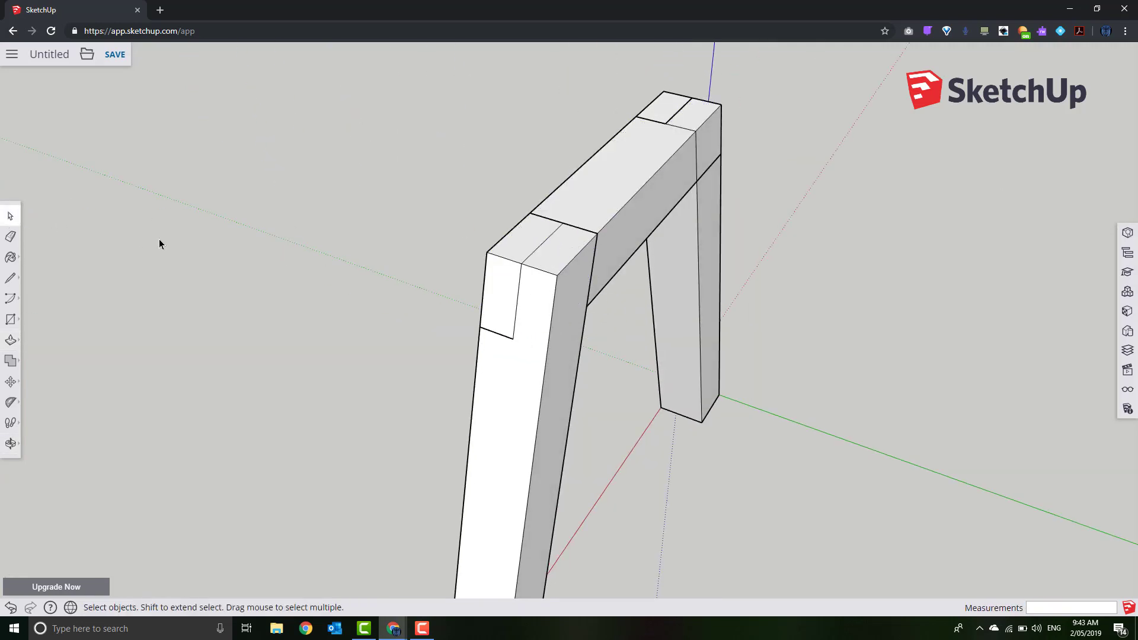
middle_click_drag(232, 325, 431, 254)
triple_click(433, 252)
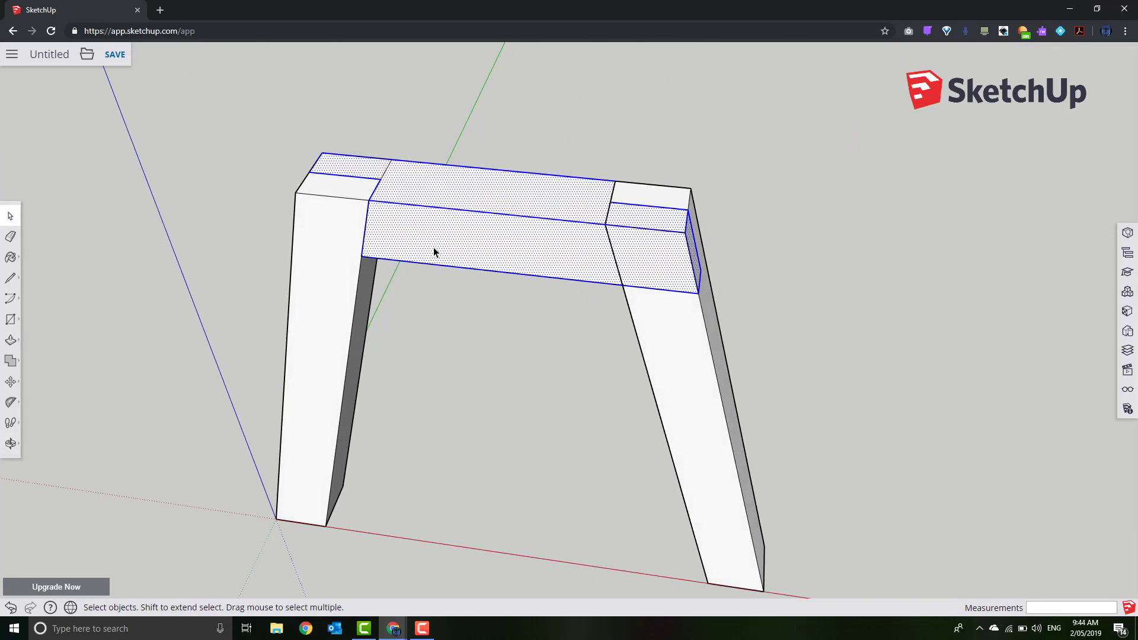
Move the notched top rail down so it rests across the tops of both leaning legs
middle_click_drag(510, 388, 462, 406)
left_click(11, 381)
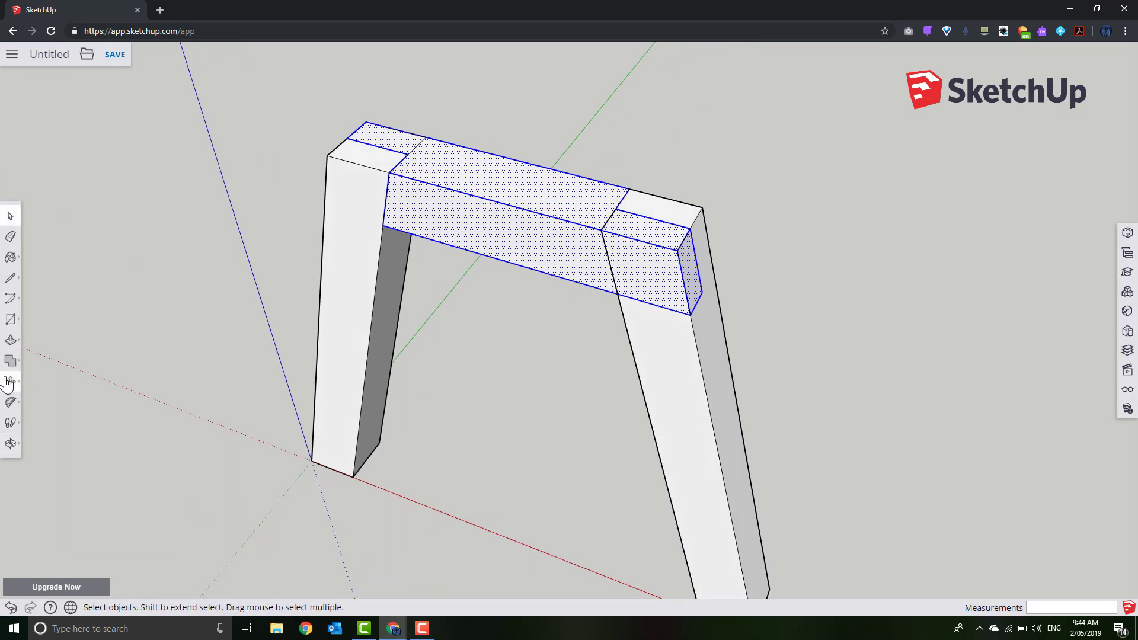
left_click(527, 213)
left_click(517, 156)
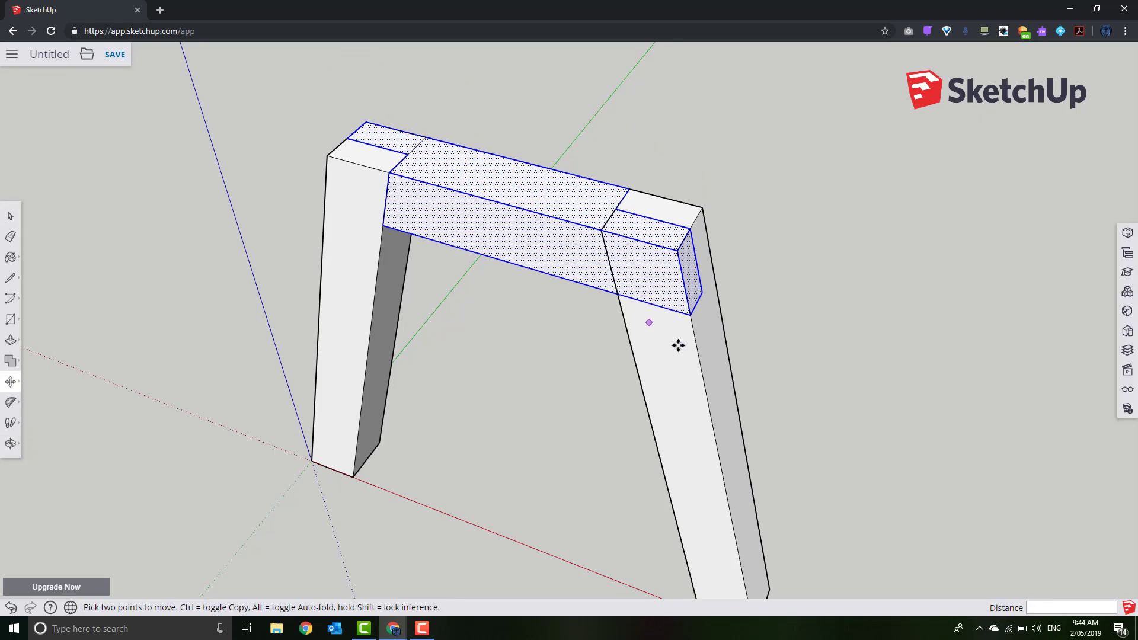
left_click(11, 216)
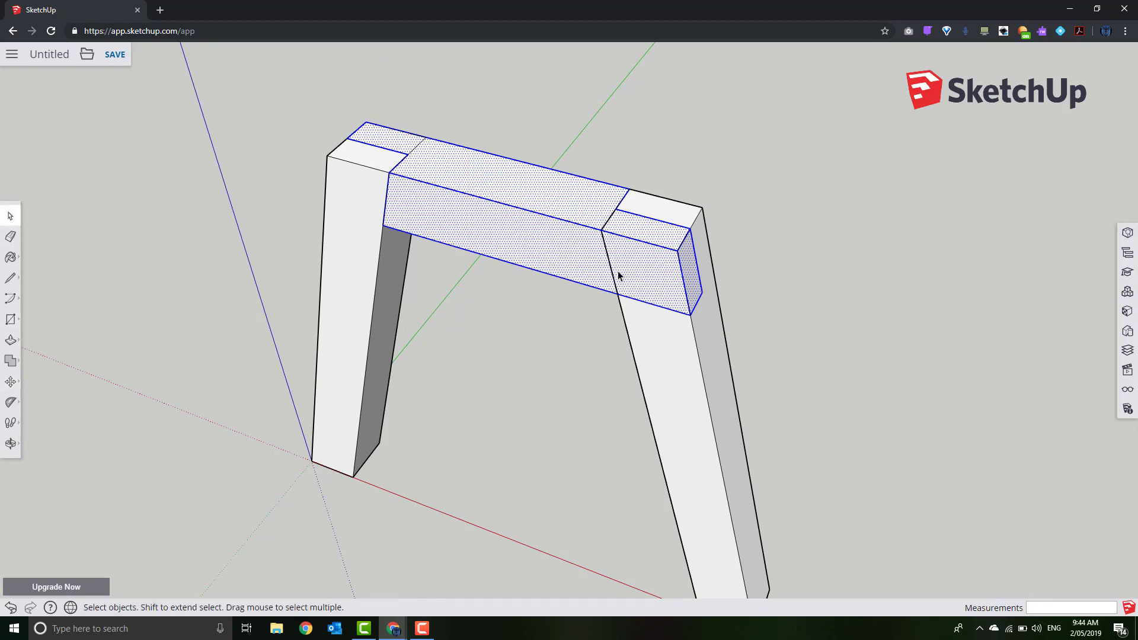
middle_click_drag(909, 269, 898, 314)
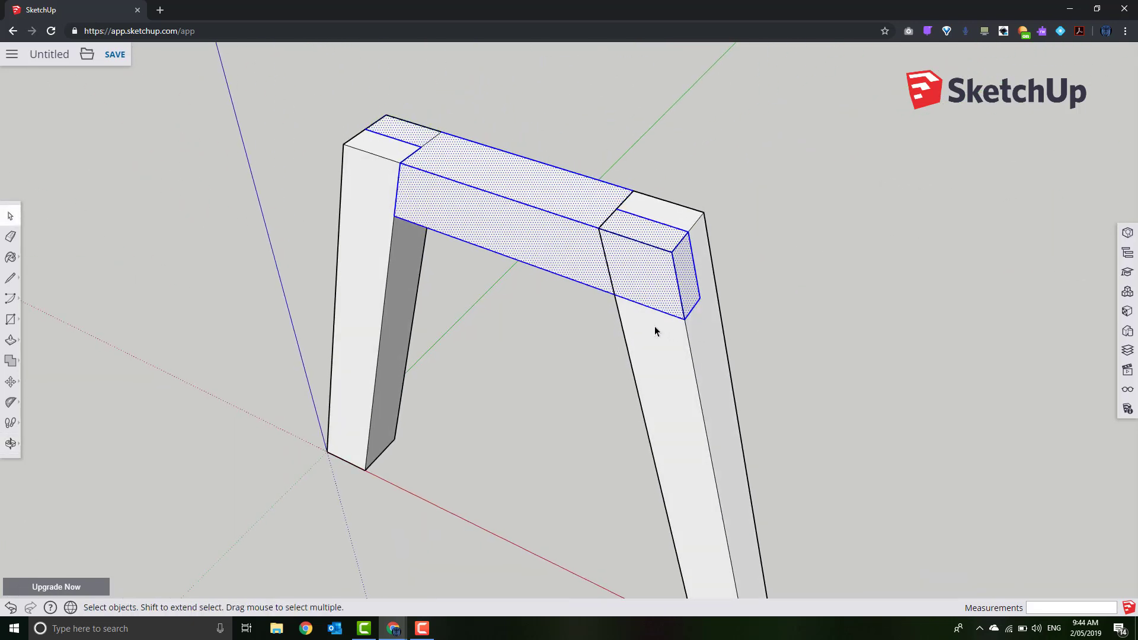
left_click(10, 277)
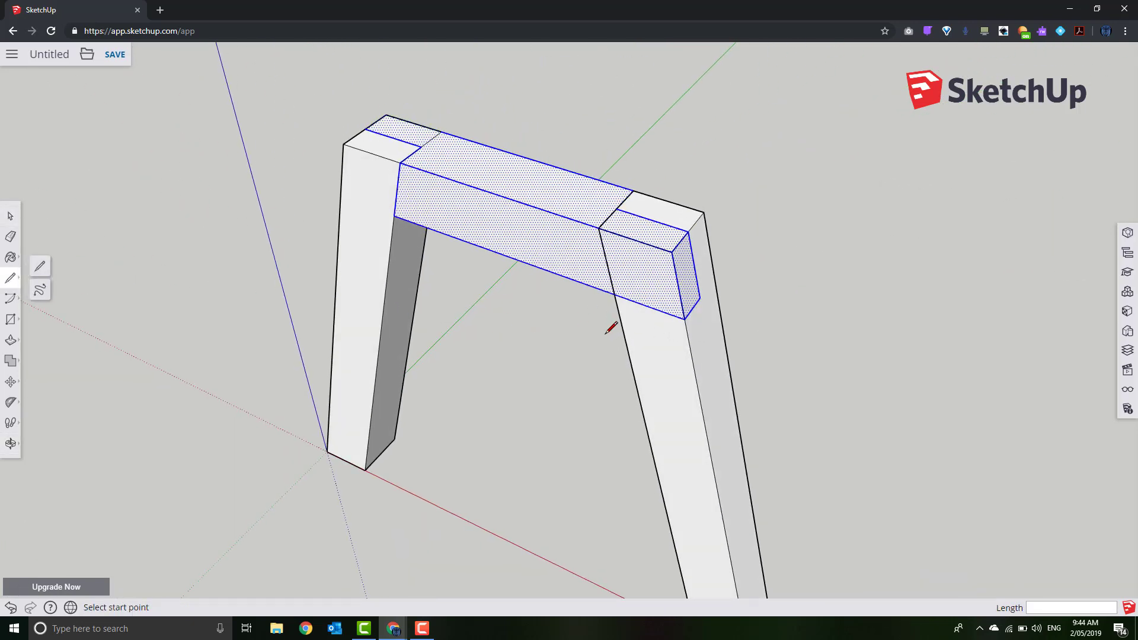
left_click(10, 216)
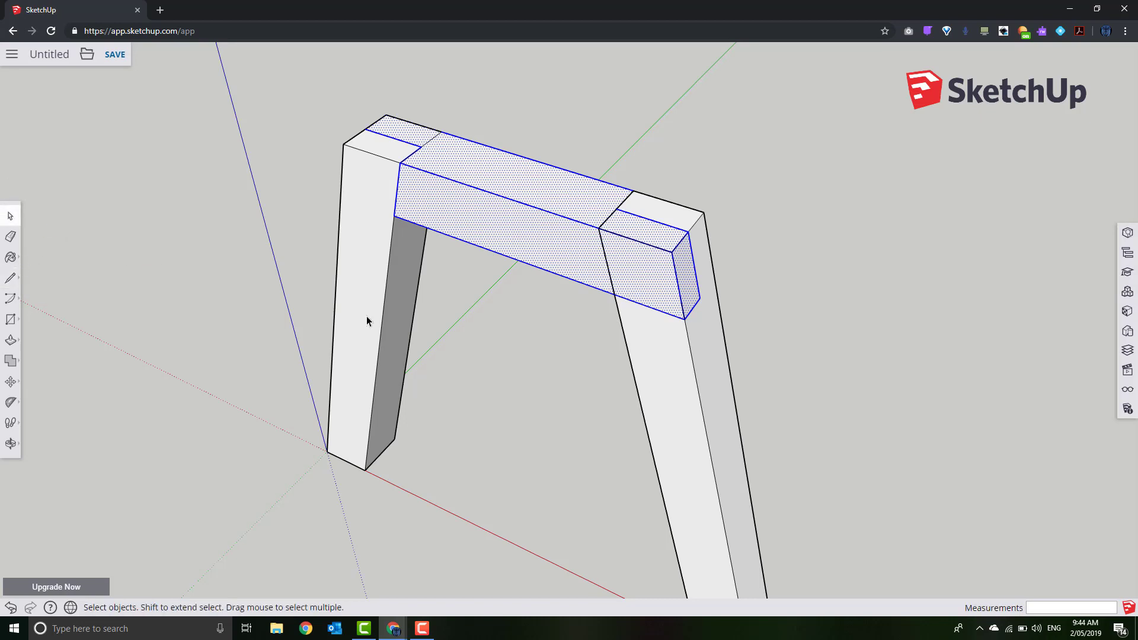
In the right leg, split the face at the crosspiece's bottom edge and recess the top 19 mm
triple_click(649, 377)
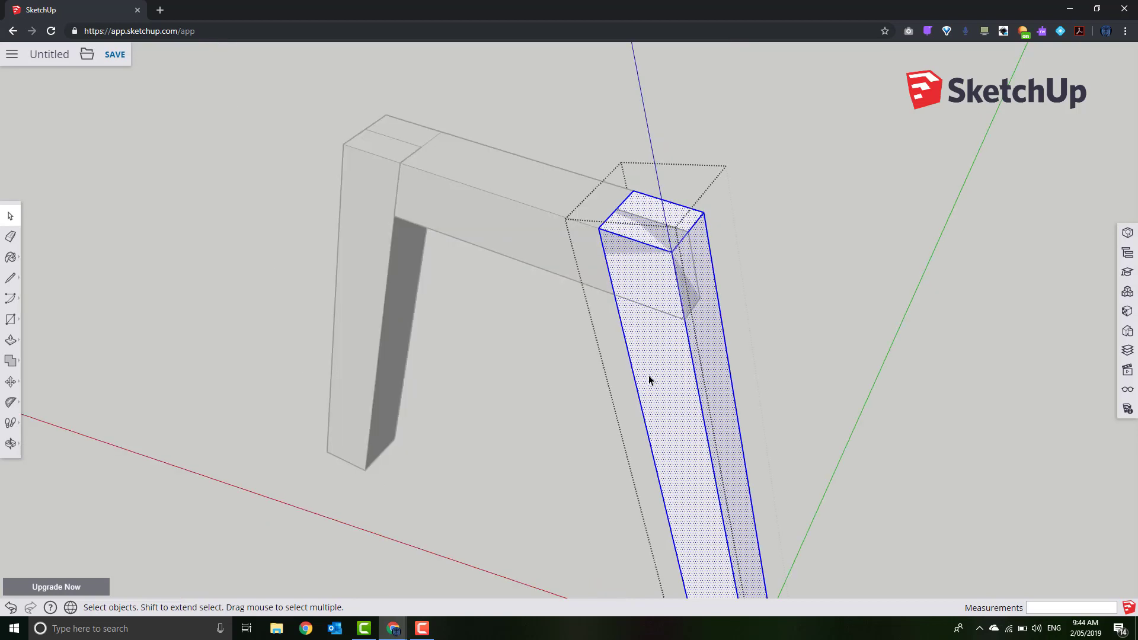
left_click(11, 277)
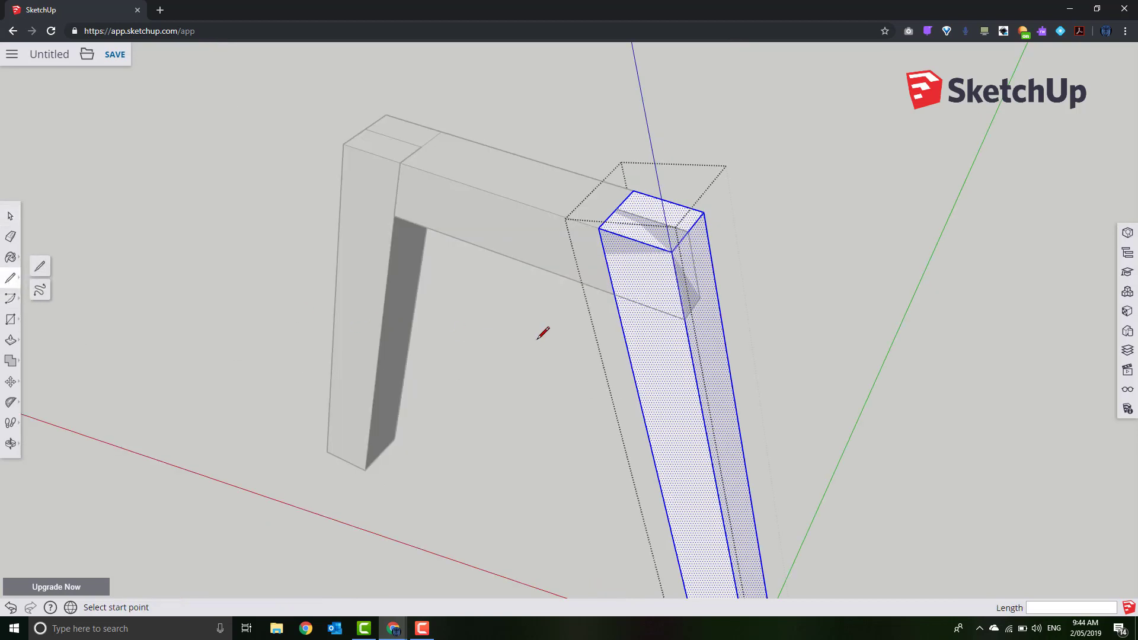
left_click(614, 294)
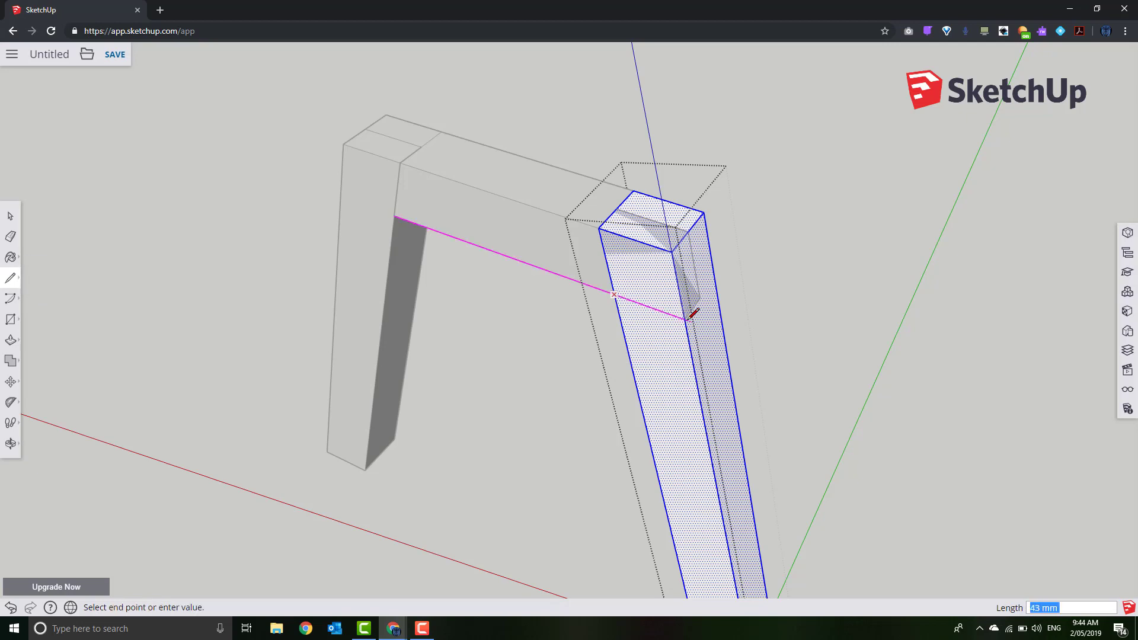
left_click(685, 319)
left_click(11, 340)
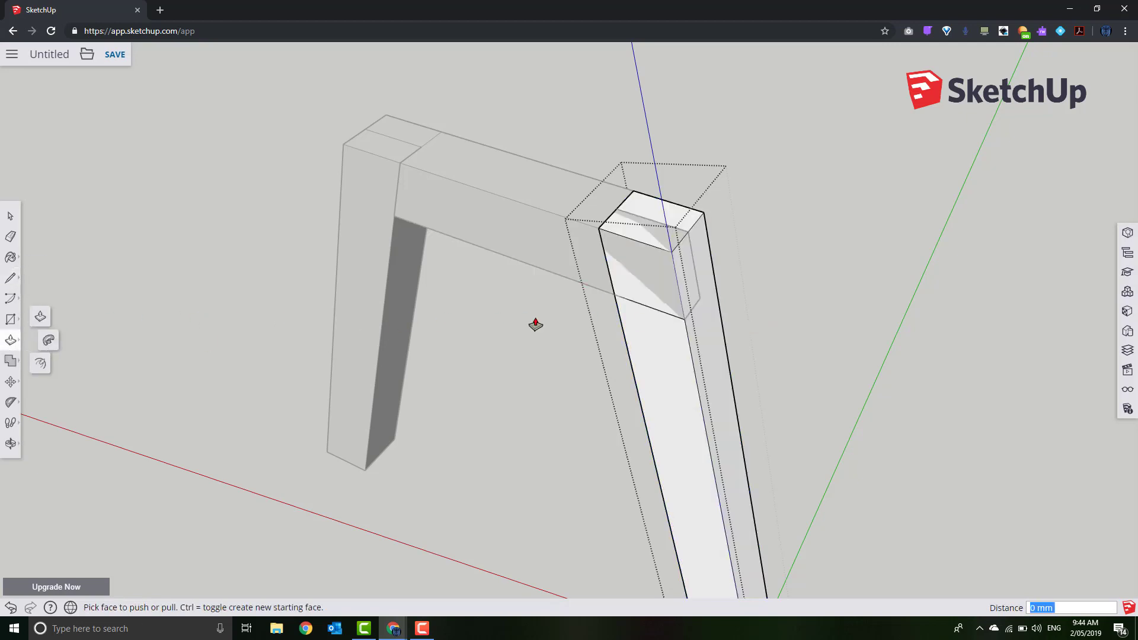
left_click(634, 267)
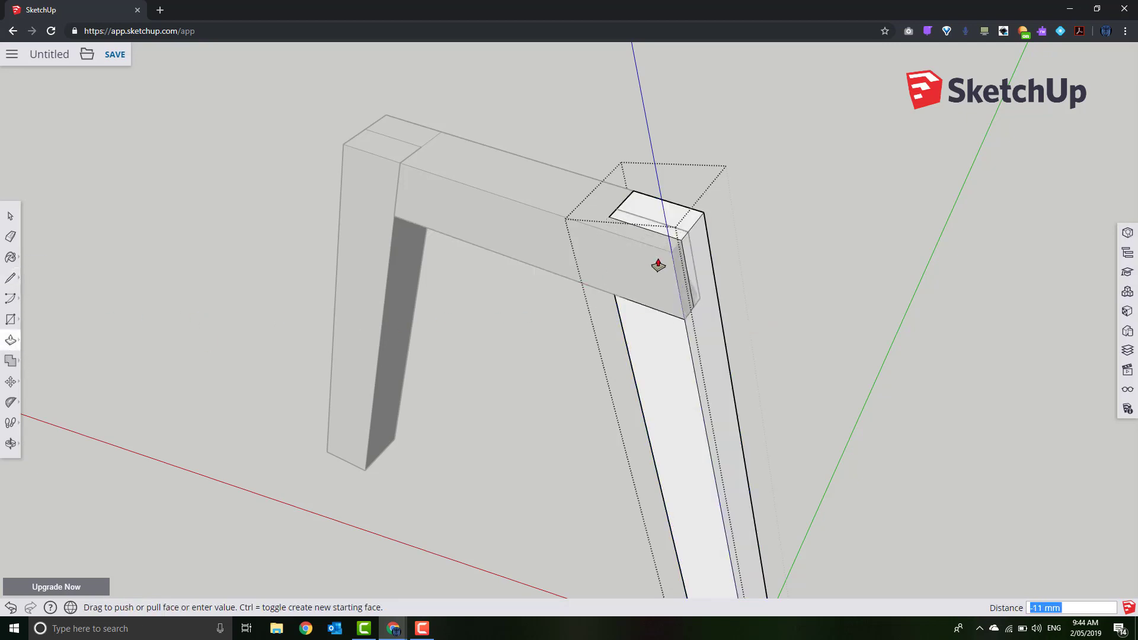
left_click(689, 260)
left_click(10, 217)
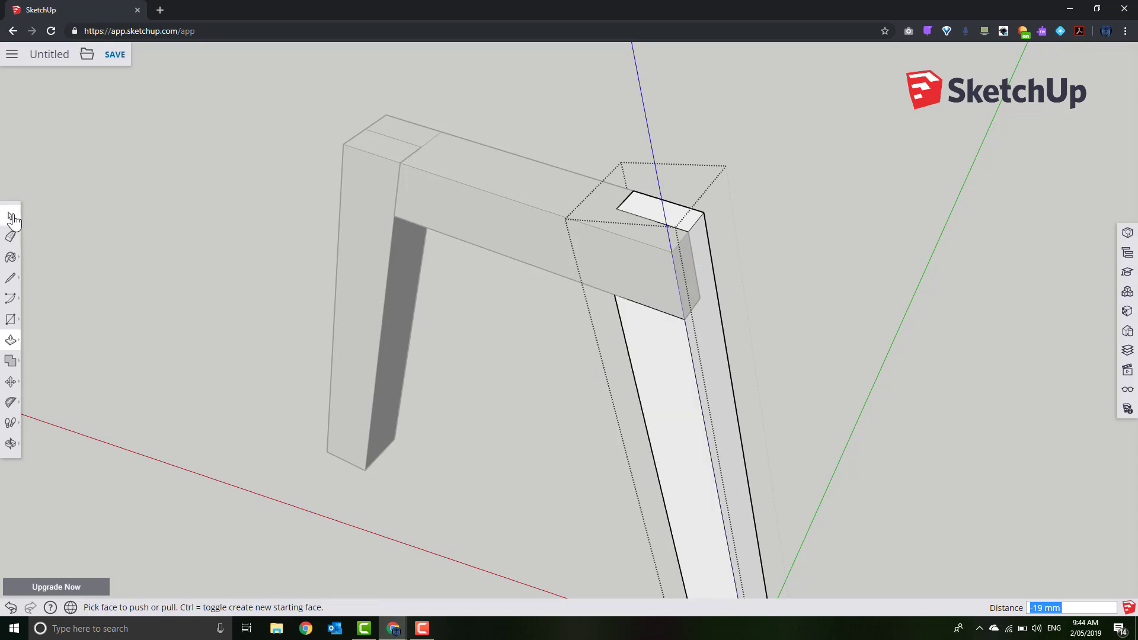
left_click(121, 311)
middle_click_drag(879, 409, 114, 412)
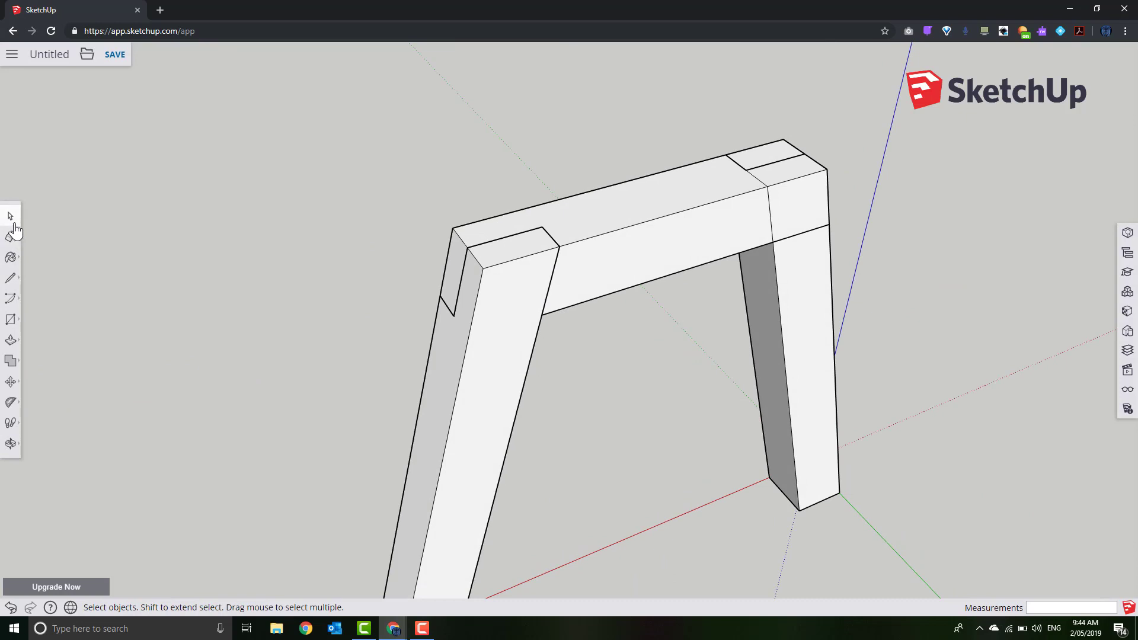
Recess the other leg's top 19 mm the same way to seat the crosspiece
triple_click(781, 375)
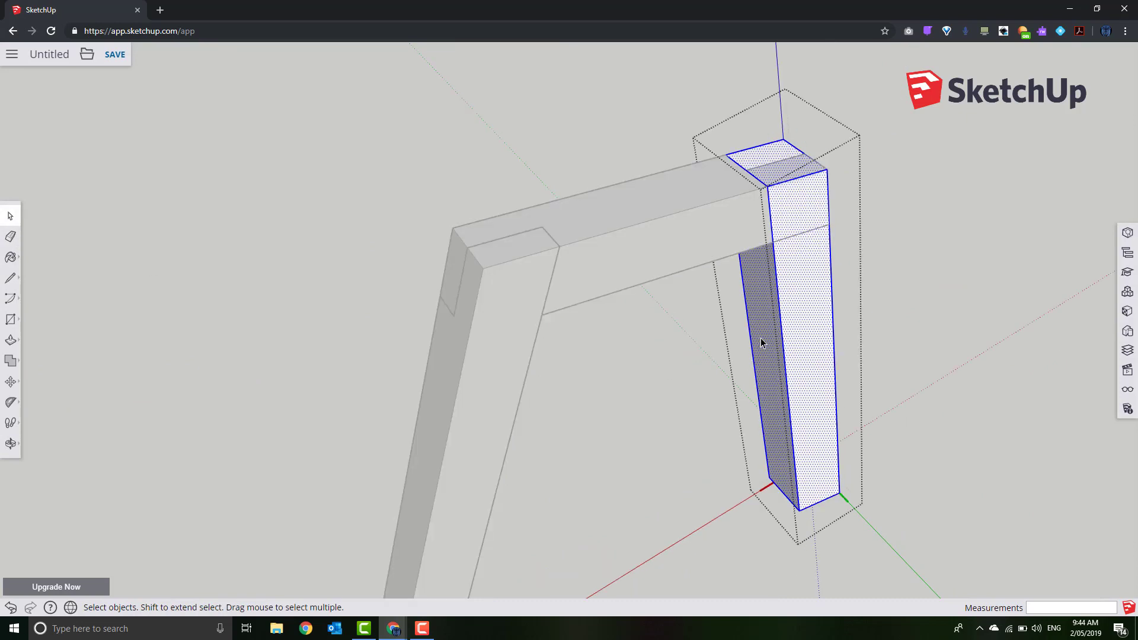
left_click(11, 277)
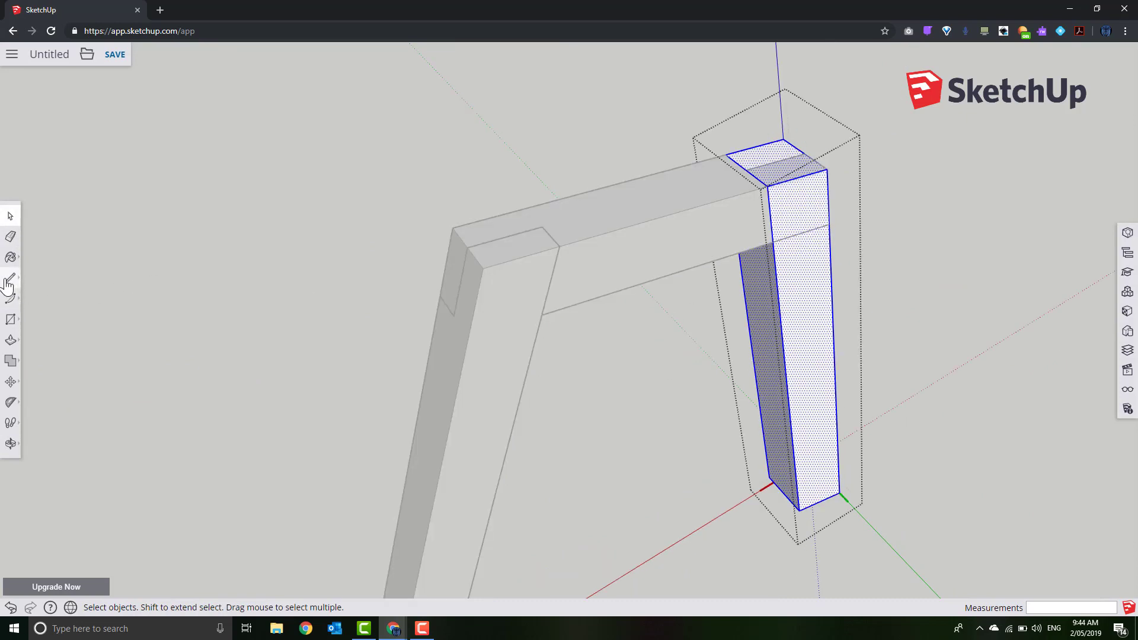
left_click(772, 242)
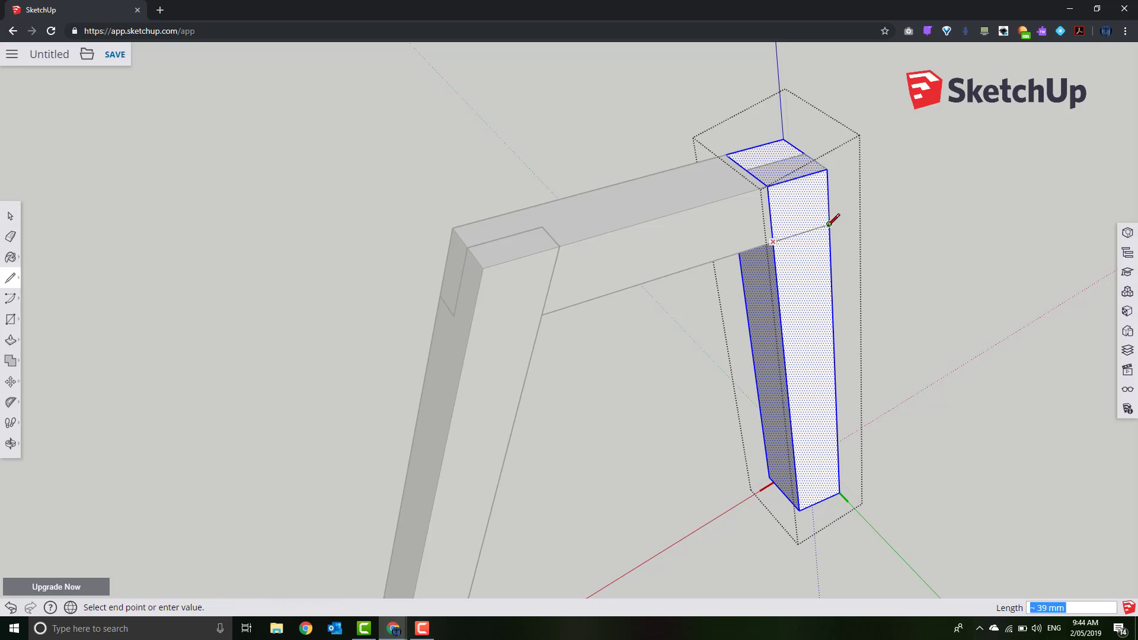
left_click(830, 224)
left_click(10, 340)
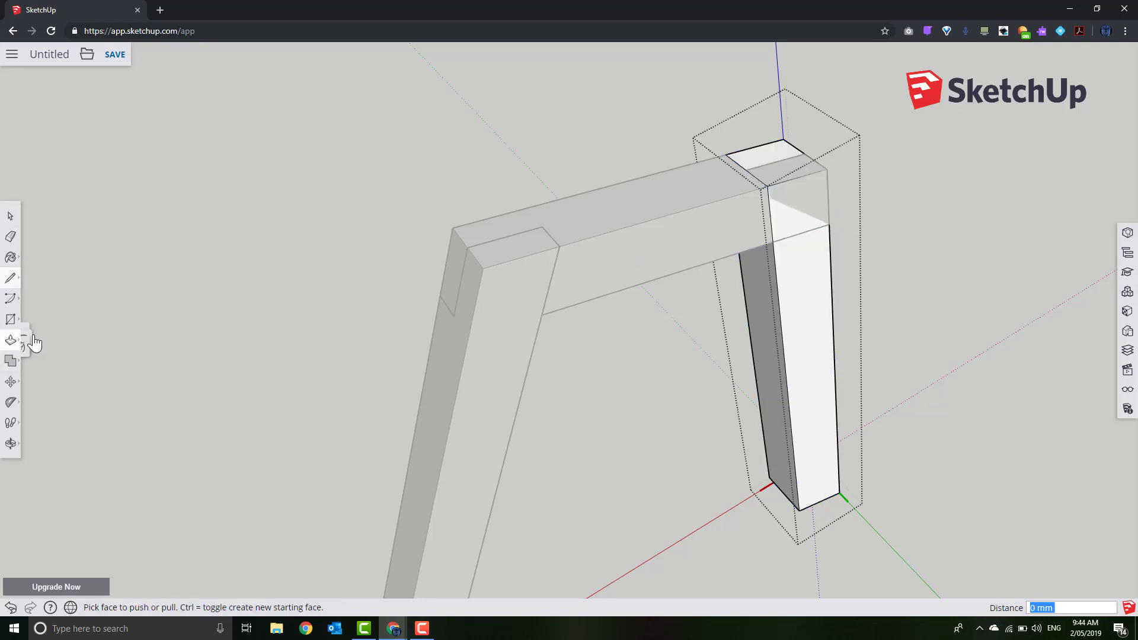
left_click(793, 205)
left_click(776, 172)
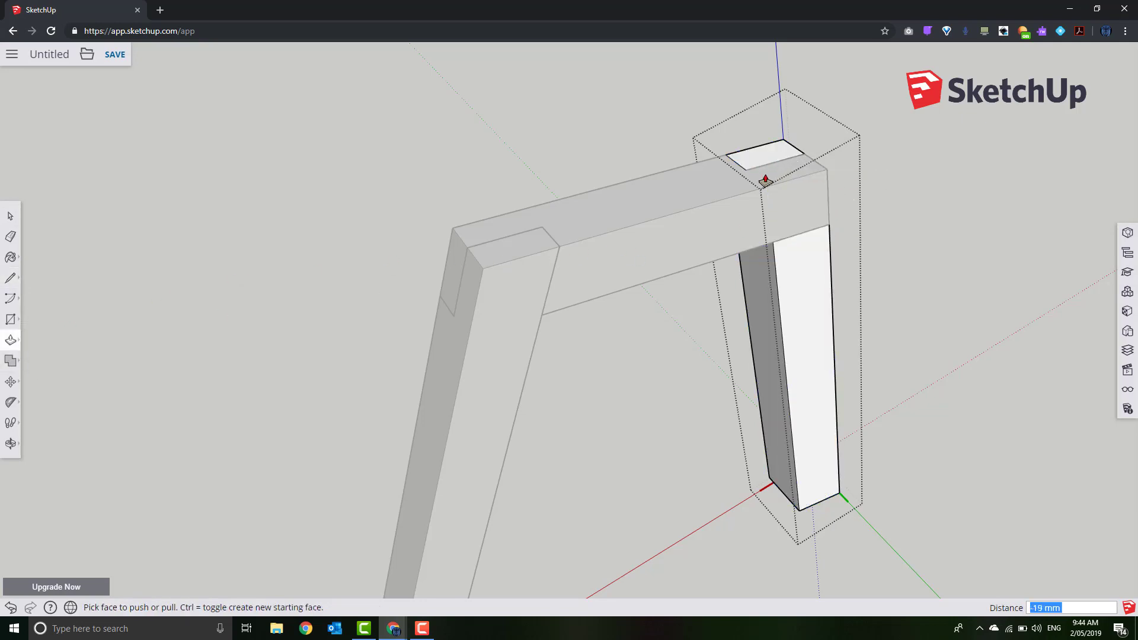
left_click(9, 217)
middle_click_drag(134, 215, 1043, 373)
scroll(990, 398, "down", 3)
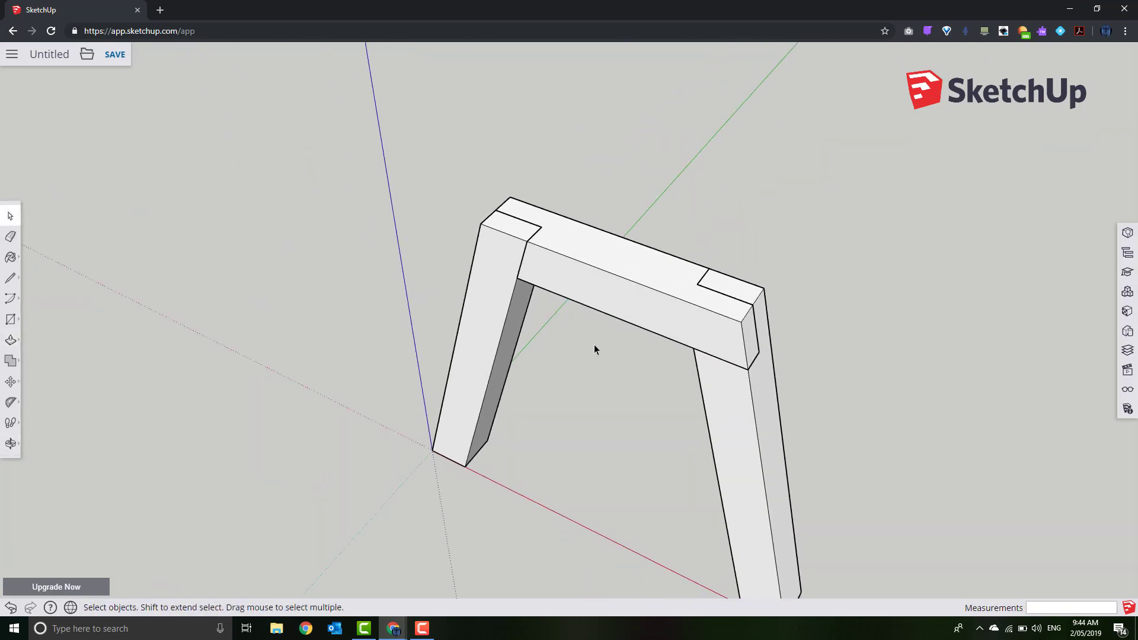
Select the top crosspiece and start a Move copy from its corner with Ctrl
left_click(574, 290)
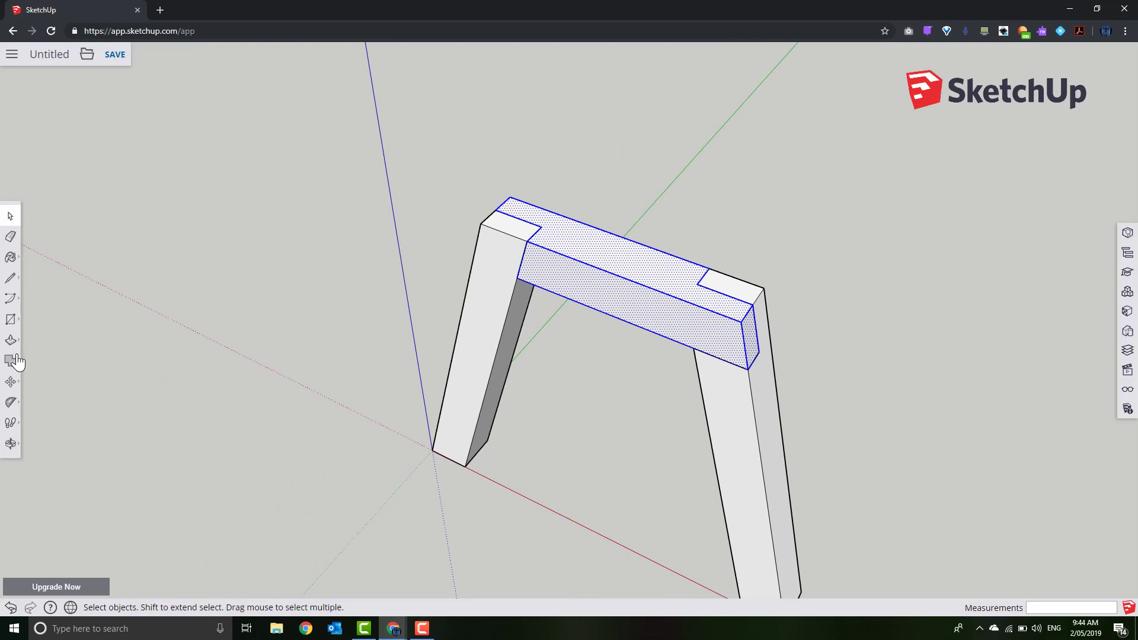
middle_click_drag(101, 379, 259, 344)
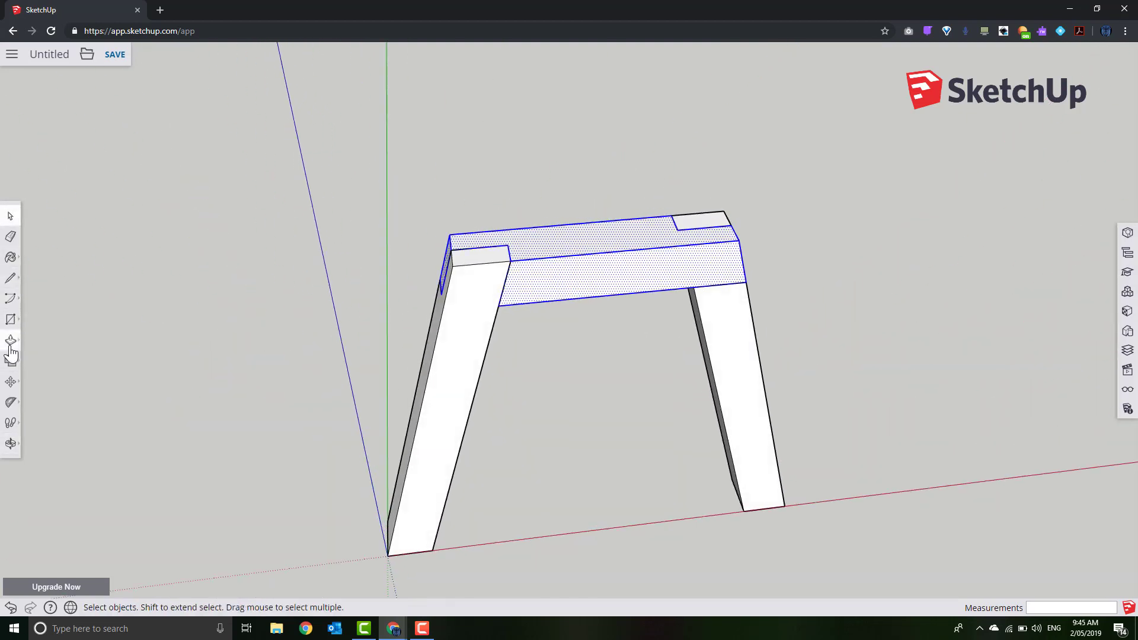
left_click(11, 382)
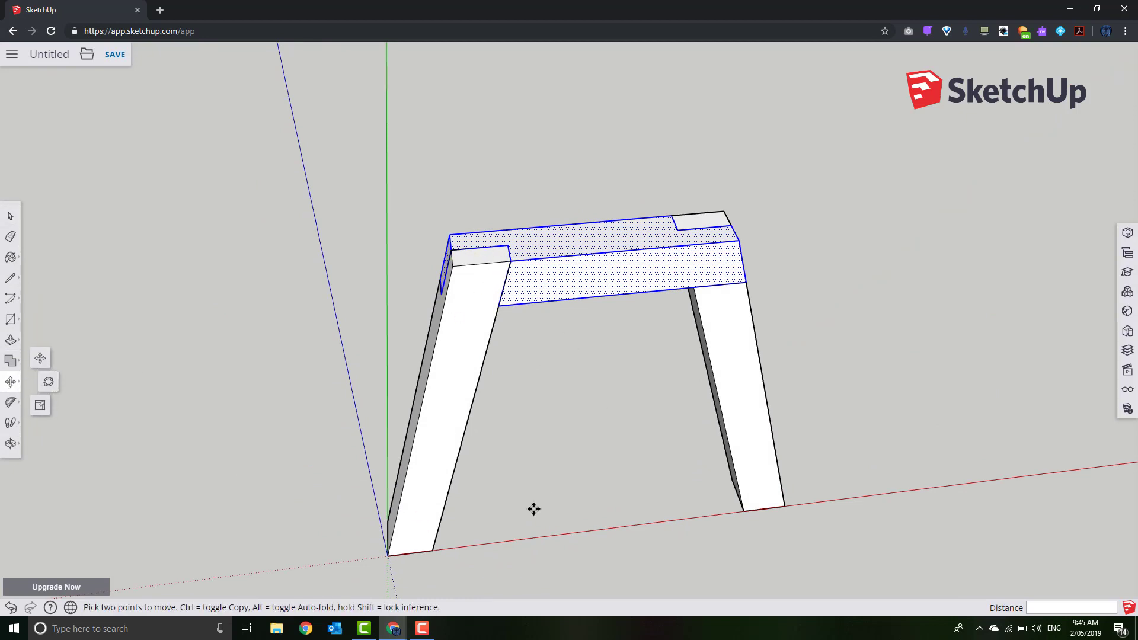
left_click(511, 261)
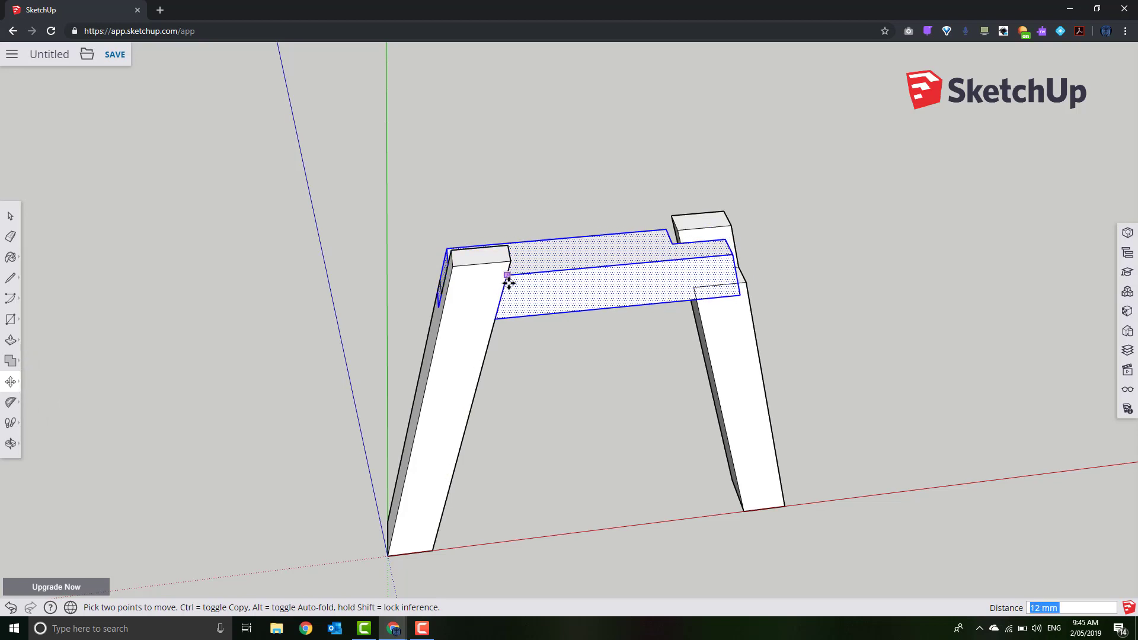
key("ctrl")
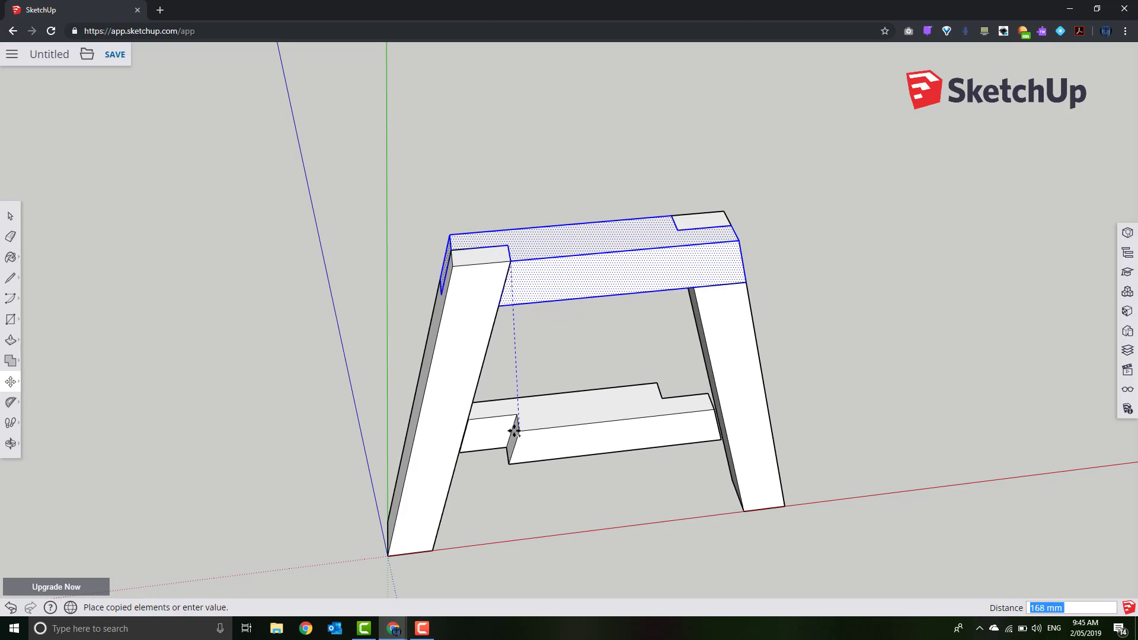
Drop the crosspiece copy lower, then snap it onto the left leg's bottom corner at ground level
left_click(518, 445)
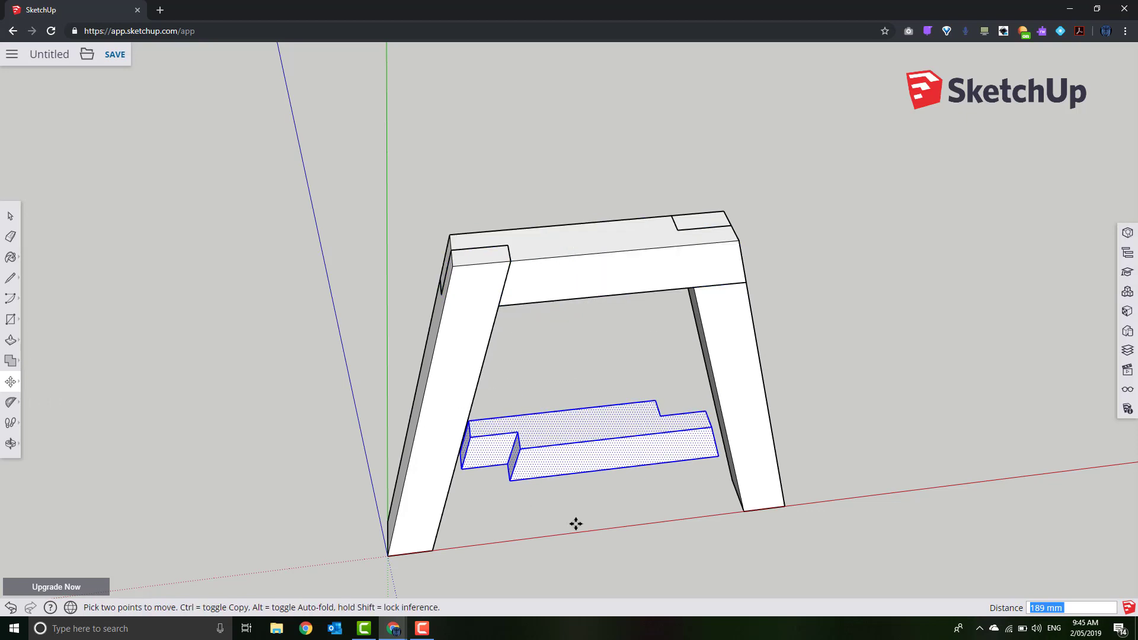
left_click(461, 469)
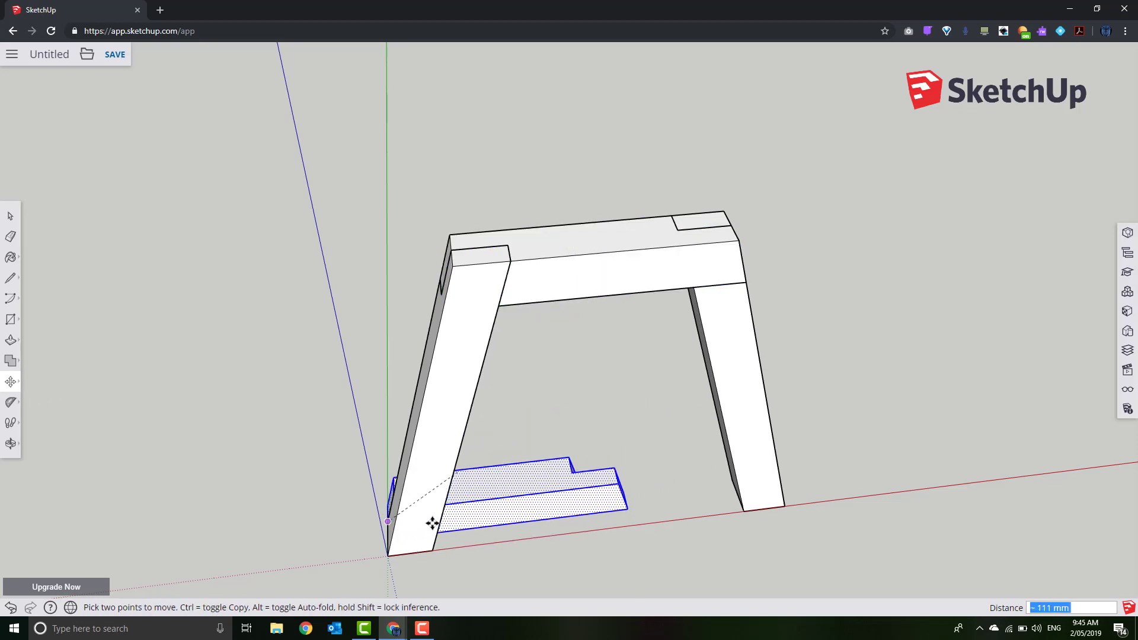
left_click(515, 513)
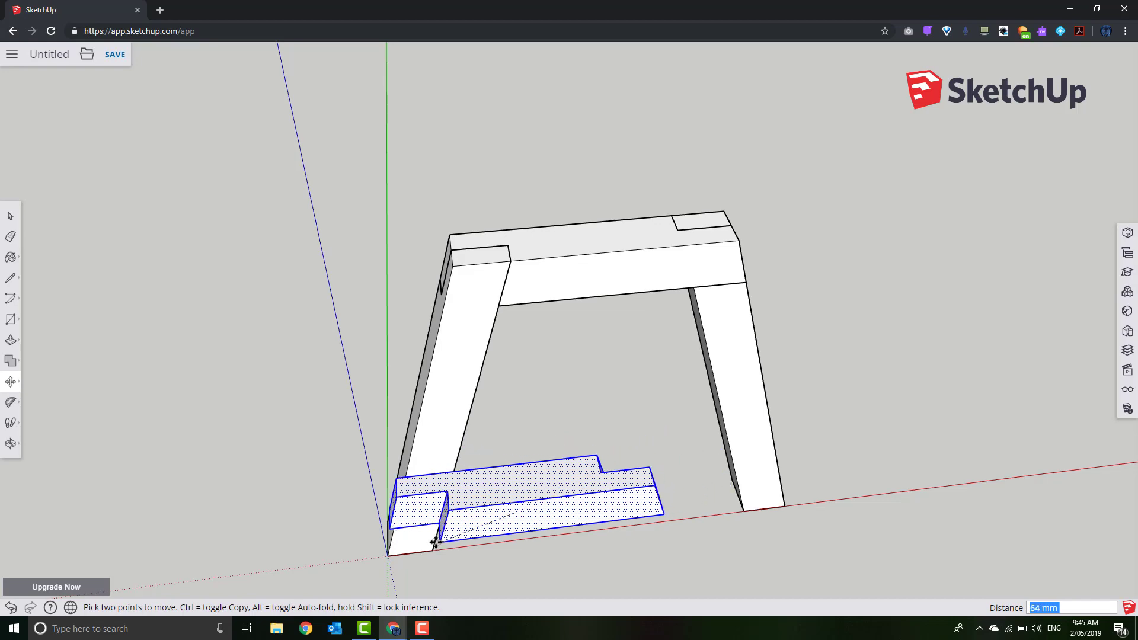
middle_click_drag(434, 562, 616, 195)
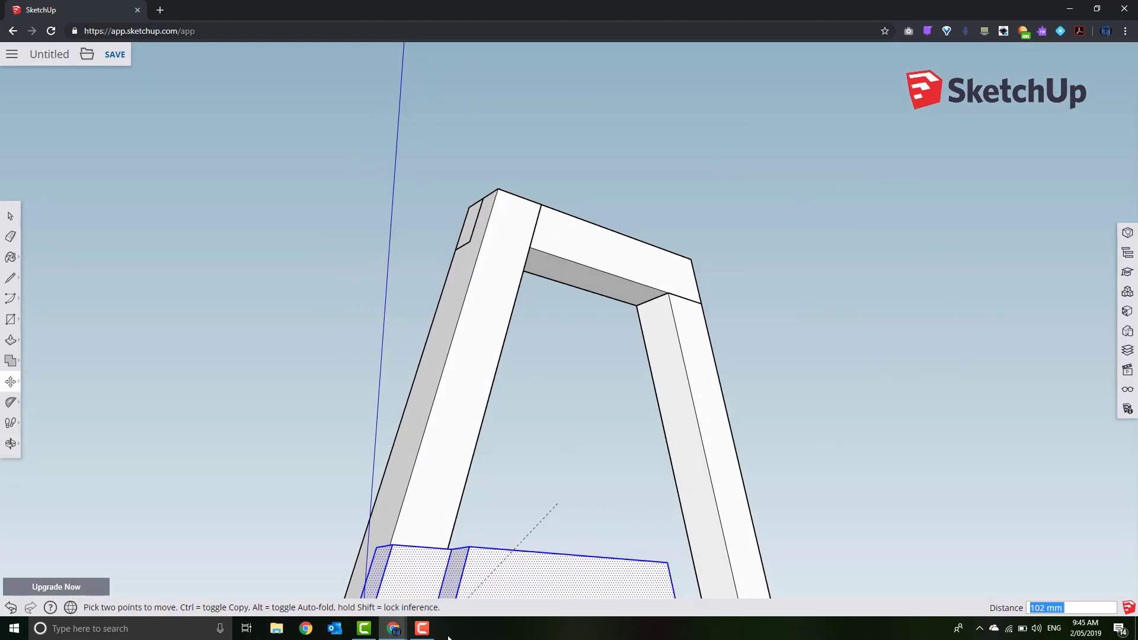
middle_click_drag(490, 538, 566, 286)
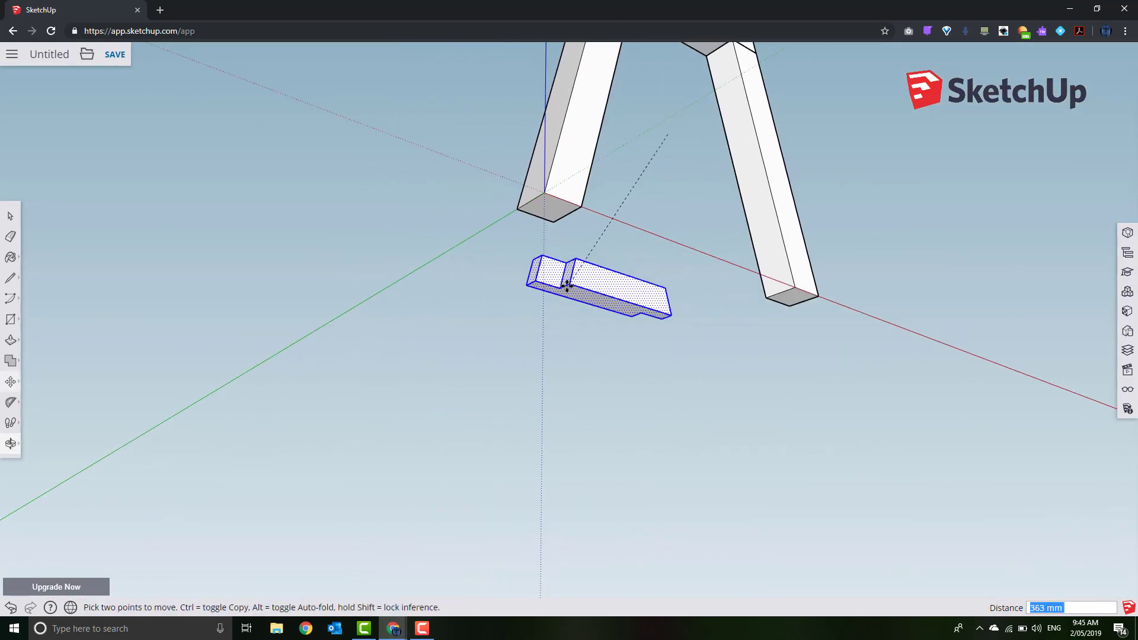
left_click(578, 214)
middle_click_drag(655, 306, 166, 305)
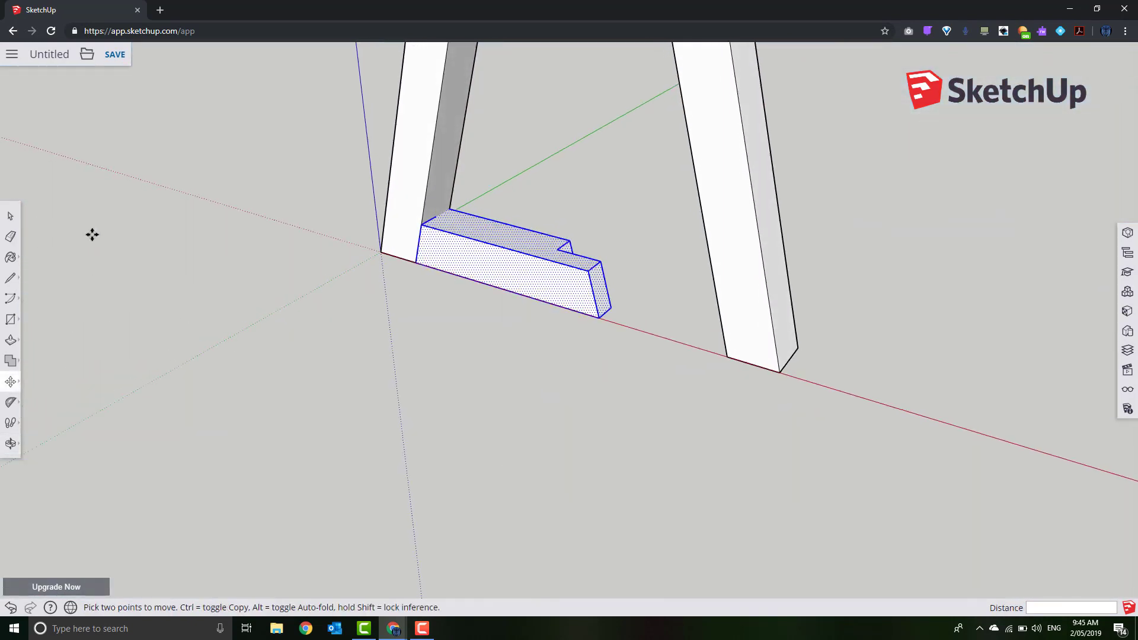
left_click(10, 217)
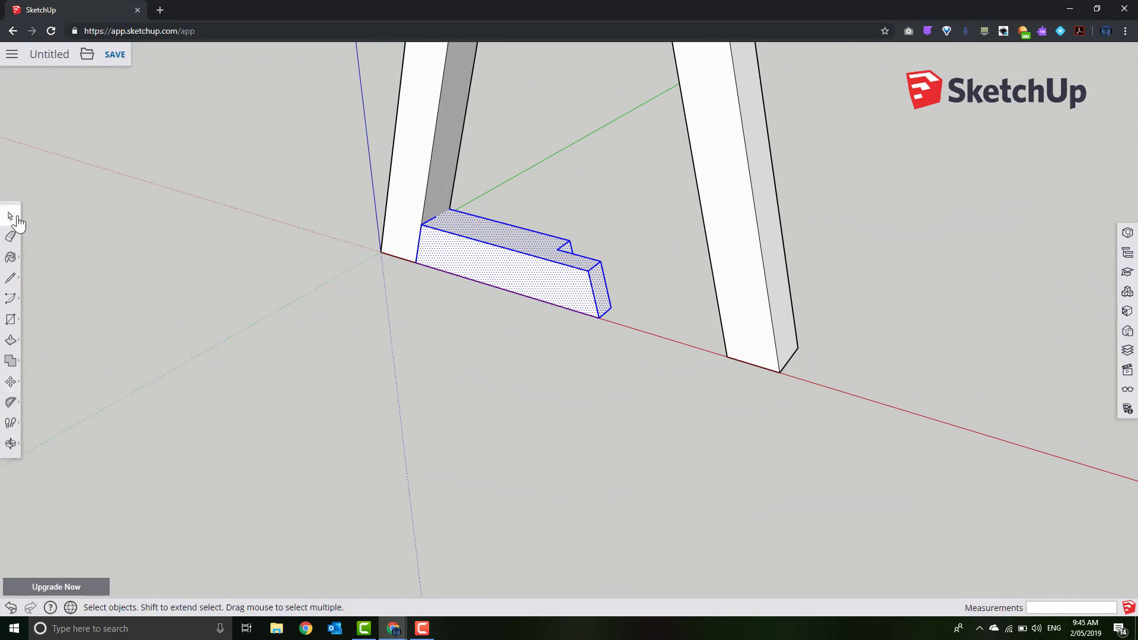
Select the right end face of the bottom crosspiece
left_click(185, 240)
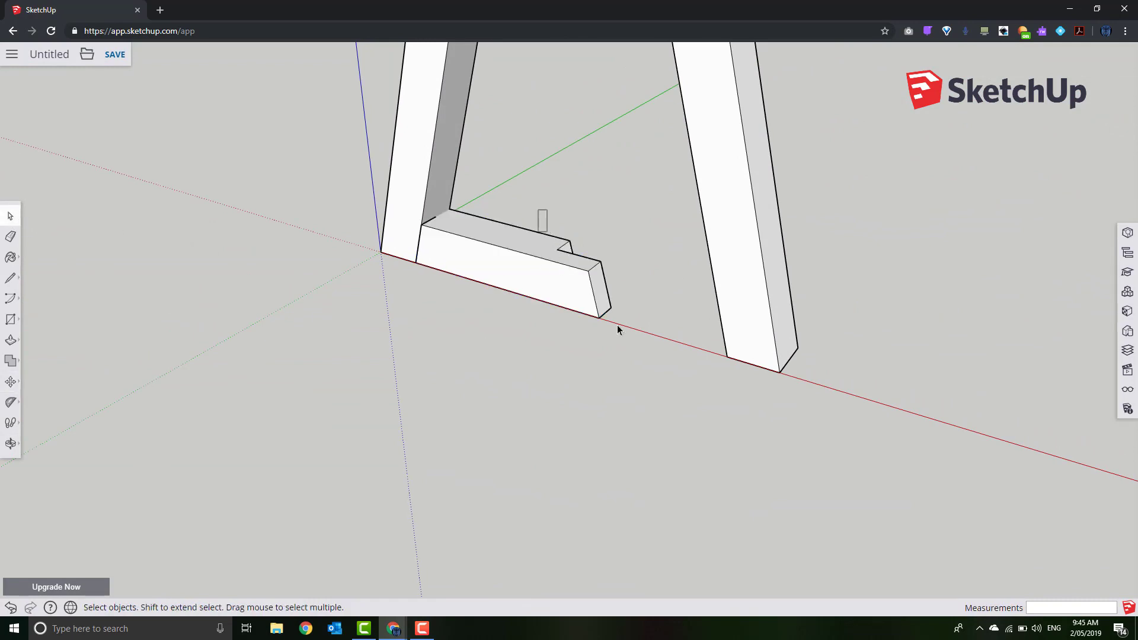
left_click(600, 290)
middle_click_drag(711, 401, 698, 379)
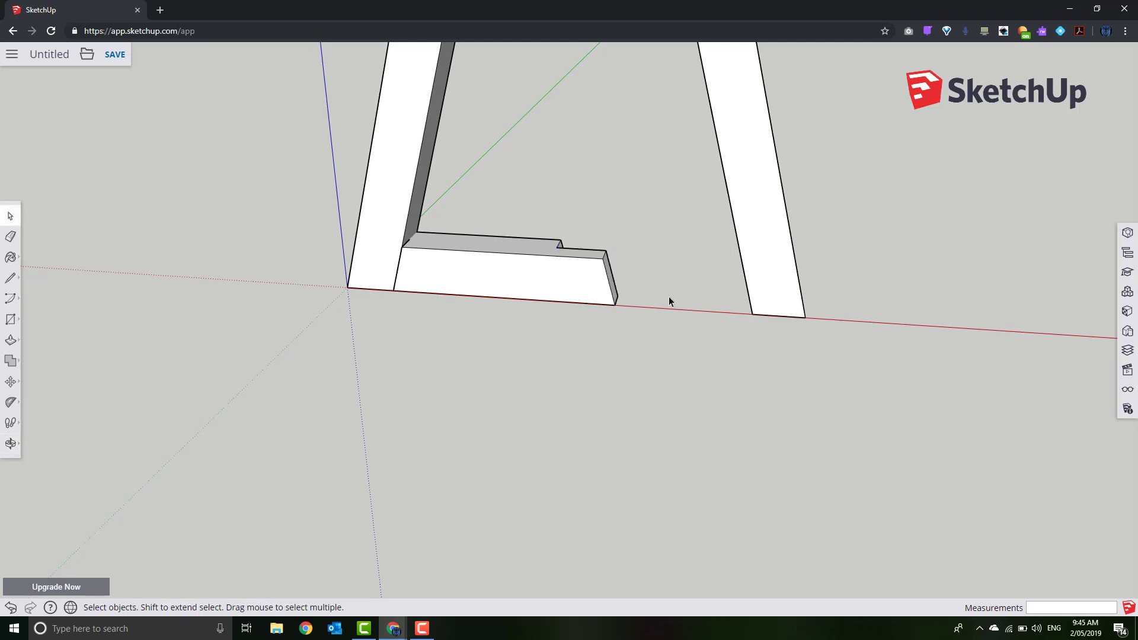
scroll(646, 292, "up", 2)
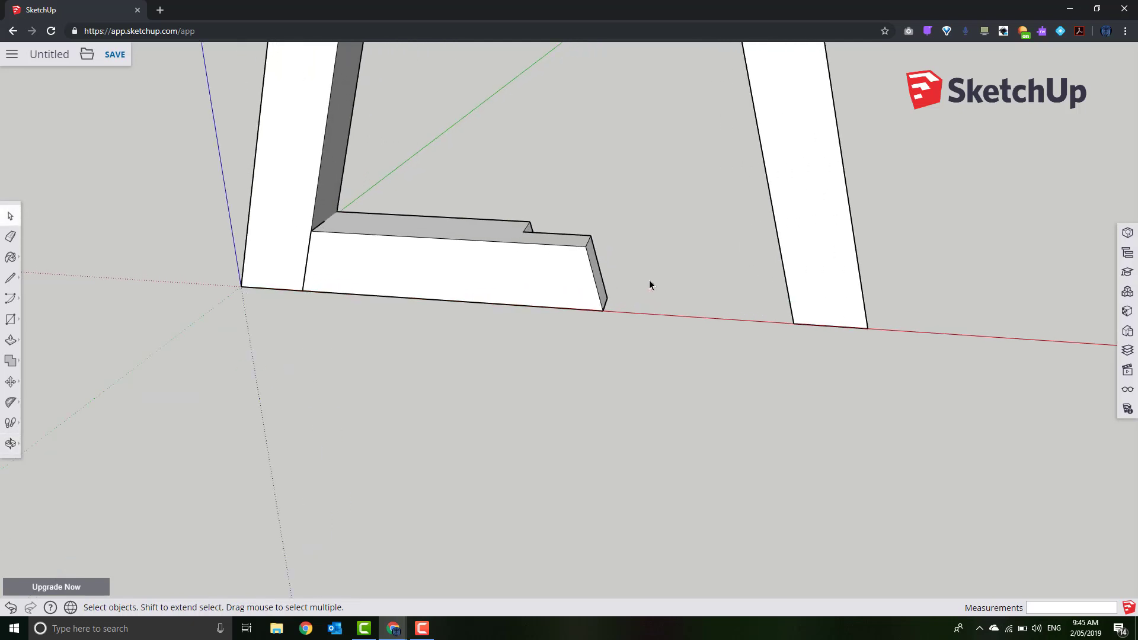
left_click_drag(557, 211, 680, 396)
left_click(557, 211)
middle_click_drag(680, 396, 495, 248)
middle_click_drag(489, 290, 797, 412)
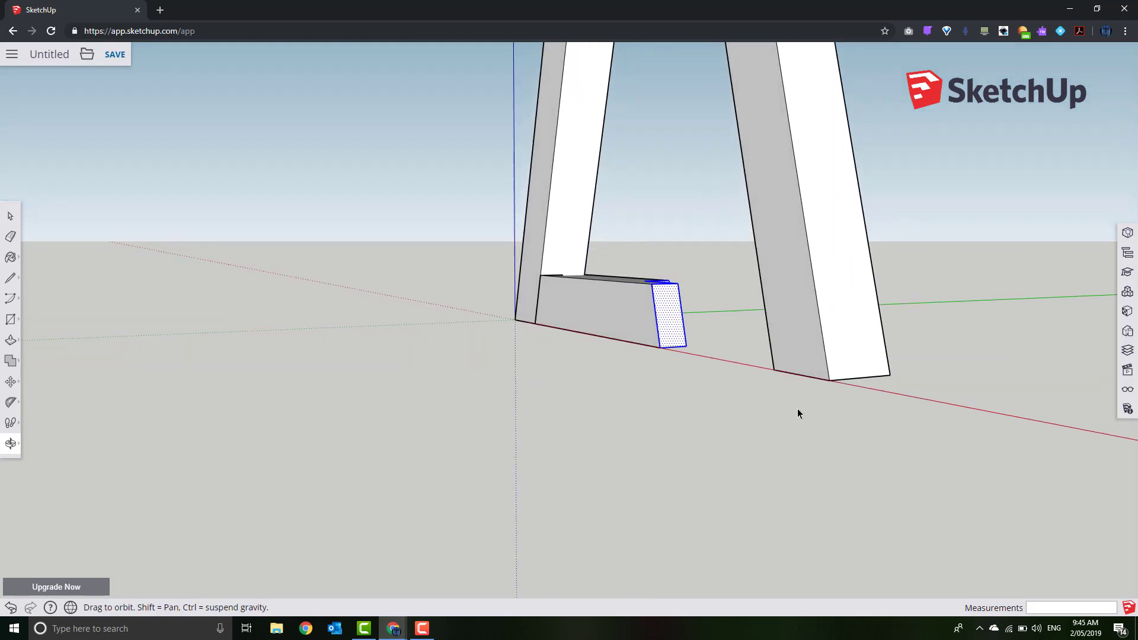
left_click_drag(631, 253, 717, 377)
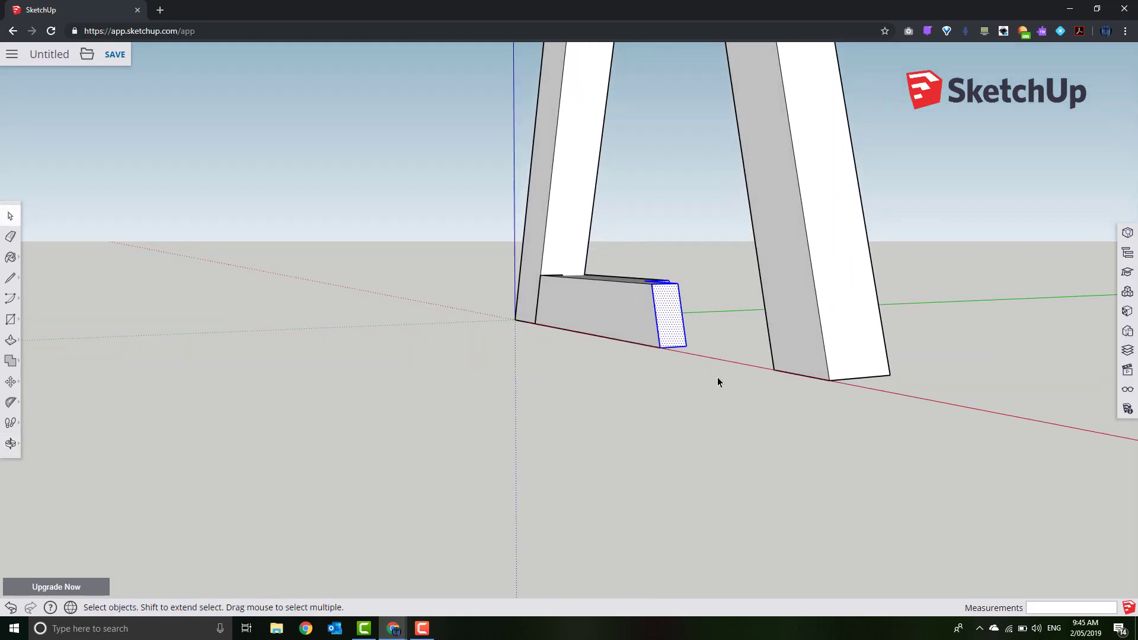
middle_click_drag(717, 377, 886, 349)
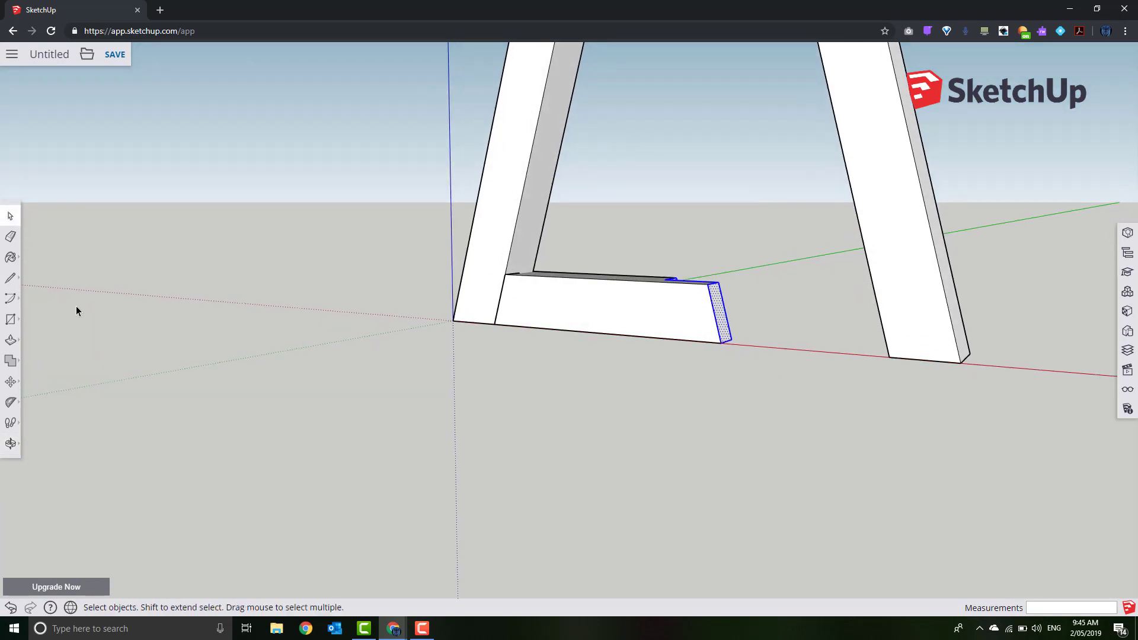
Stretch the rail's end face along the red axis to the right leg's outer foot
left_click(15, 382)
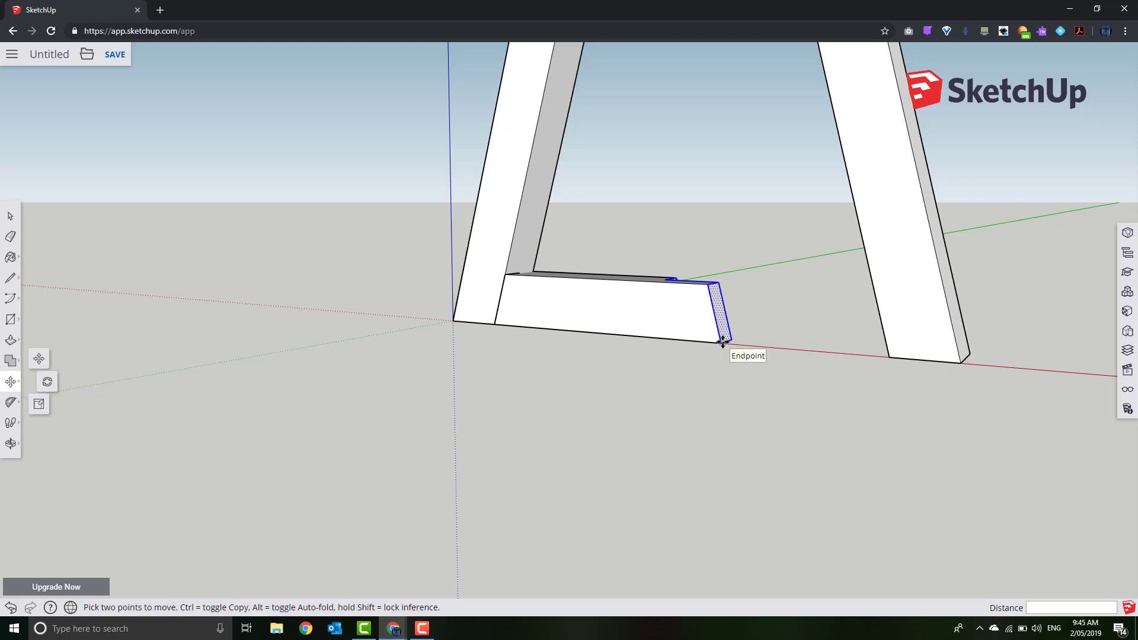
left_click(718, 341)
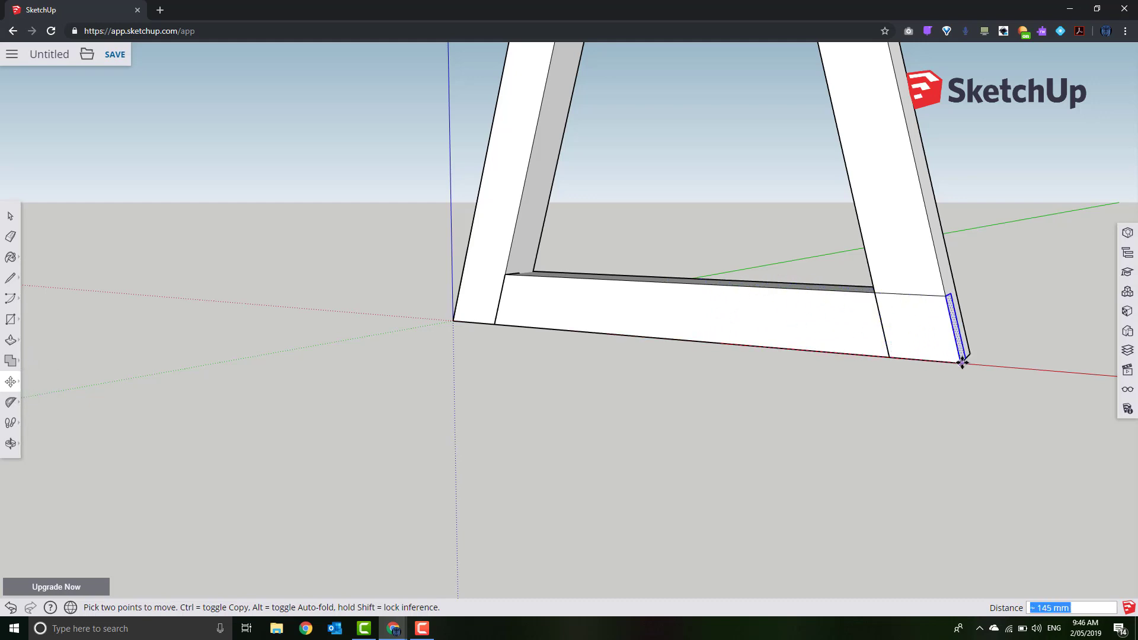
middle_click_drag(1011, 394, 840, 459)
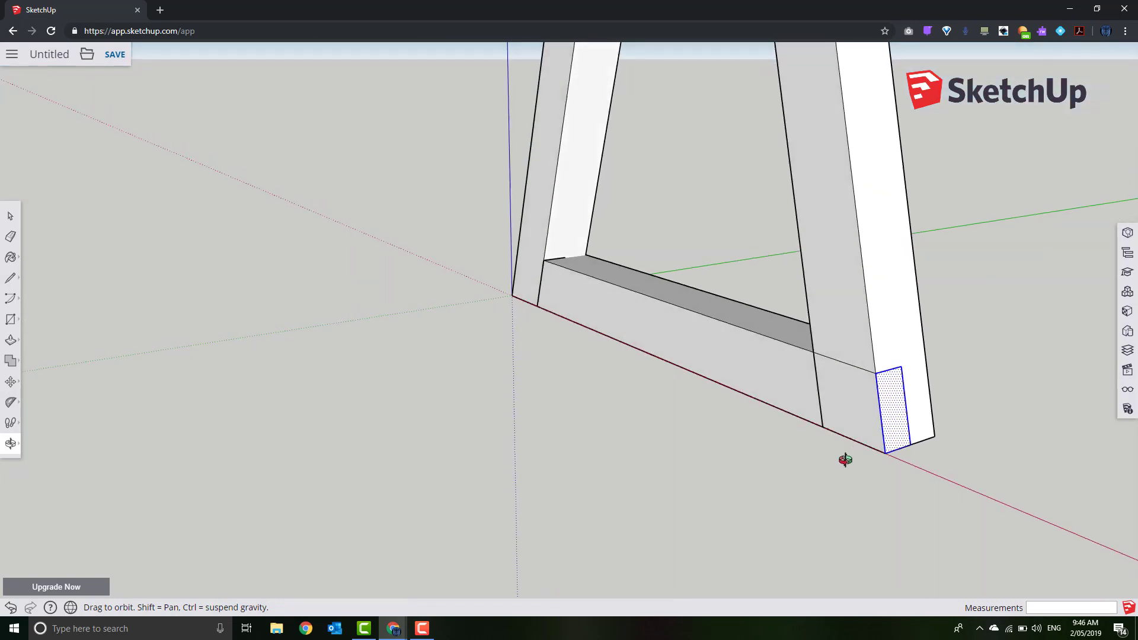
left_click(12, 218)
scroll(426, 348, "down", 6)
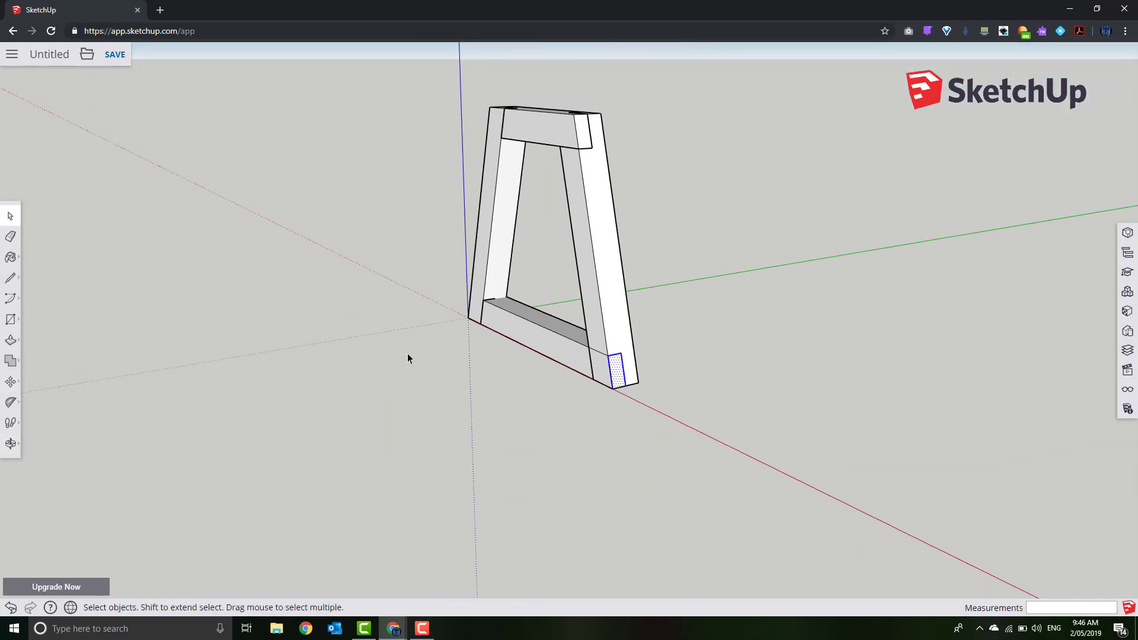
middle_click_drag(318, 335, 542, 325)
Flip the whole bottom rail along the green direction so its lap notches face the other way
left_click(540, 325)
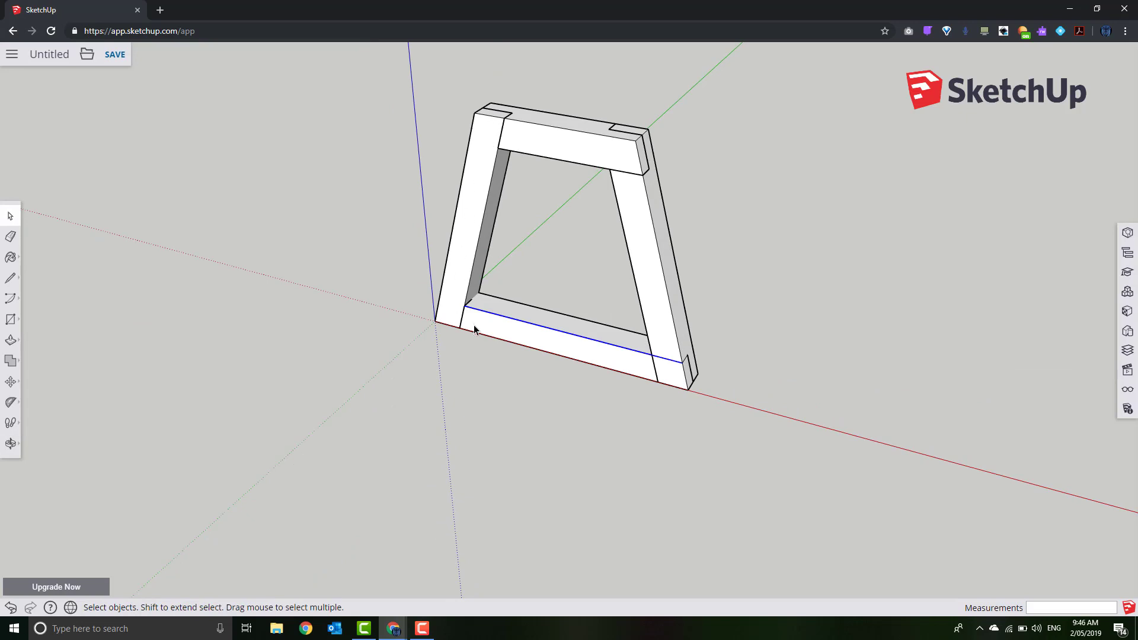
triple_click(542, 347)
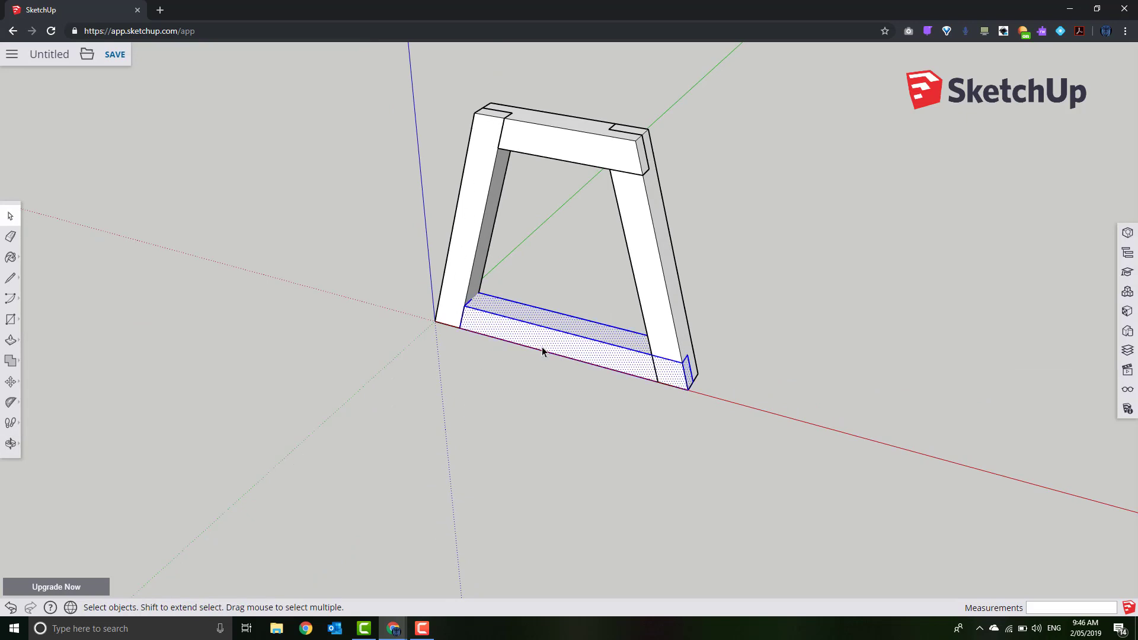
right_click(542, 348)
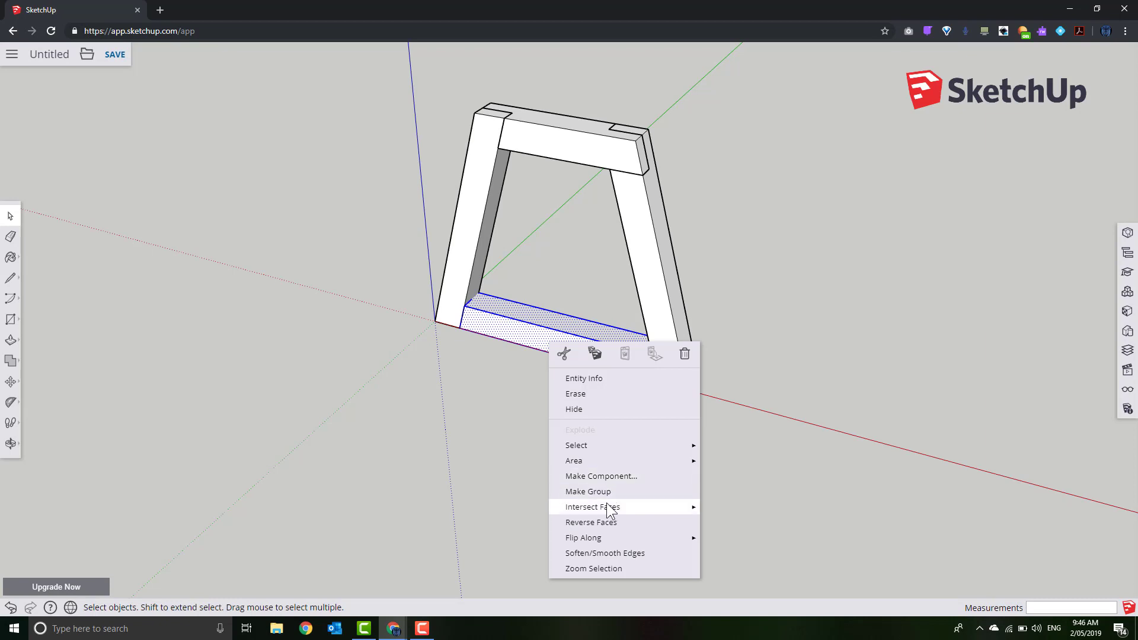
mouse_move(607, 538)
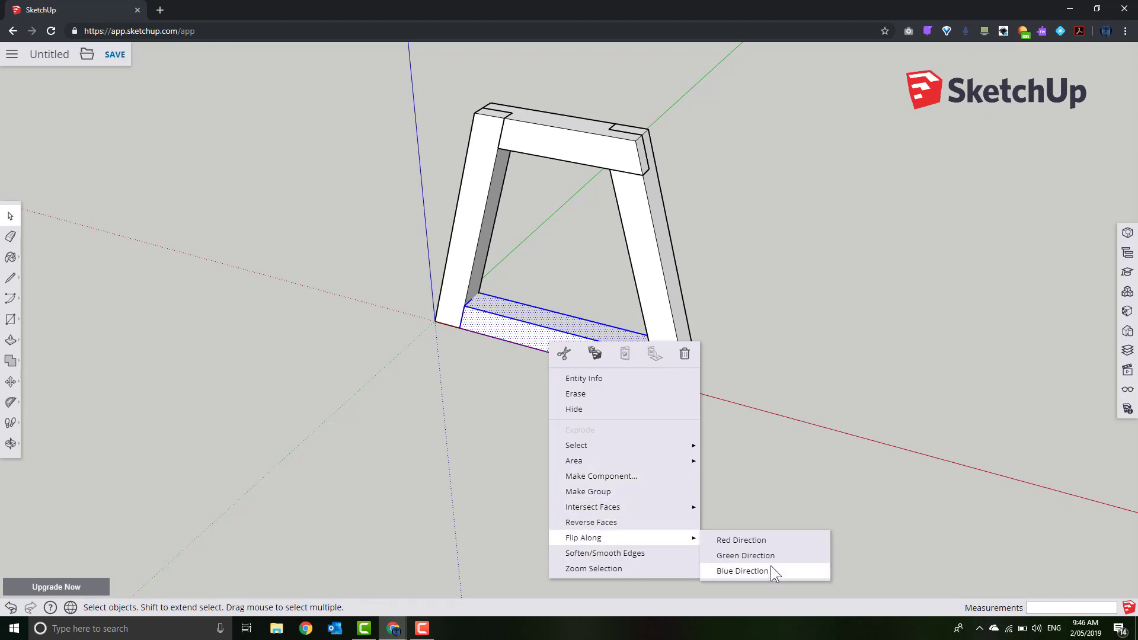
left_click(763, 543)
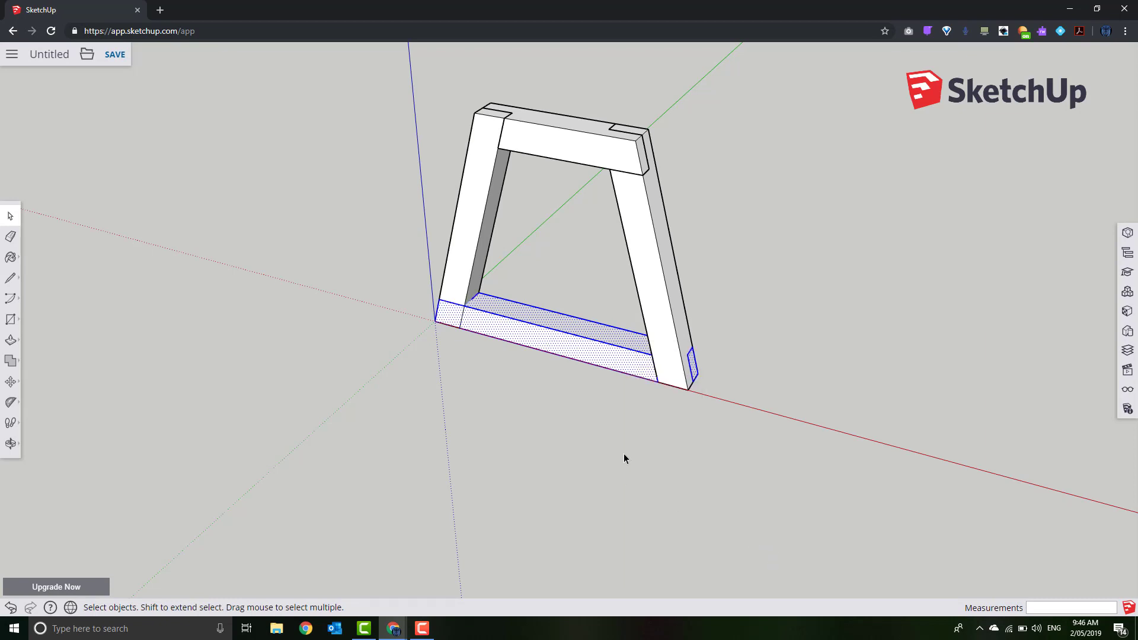
middle_click_drag(624, 453, 168, 427)
middle_click_drag(592, 453, 308, 379)
left_click(7, 215)
Inside the left leg, split its lower face and push the foot in 19 mm for the rail
left_click(373, 397)
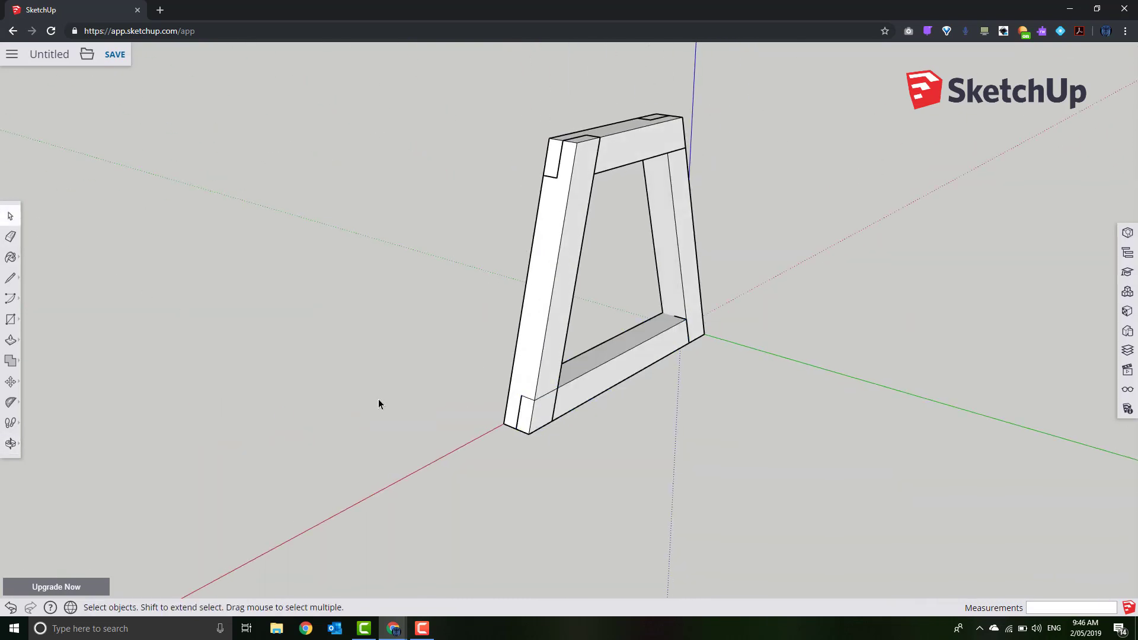
middle_click_drag(496, 435, 564, 352)
double_click(540, 359)
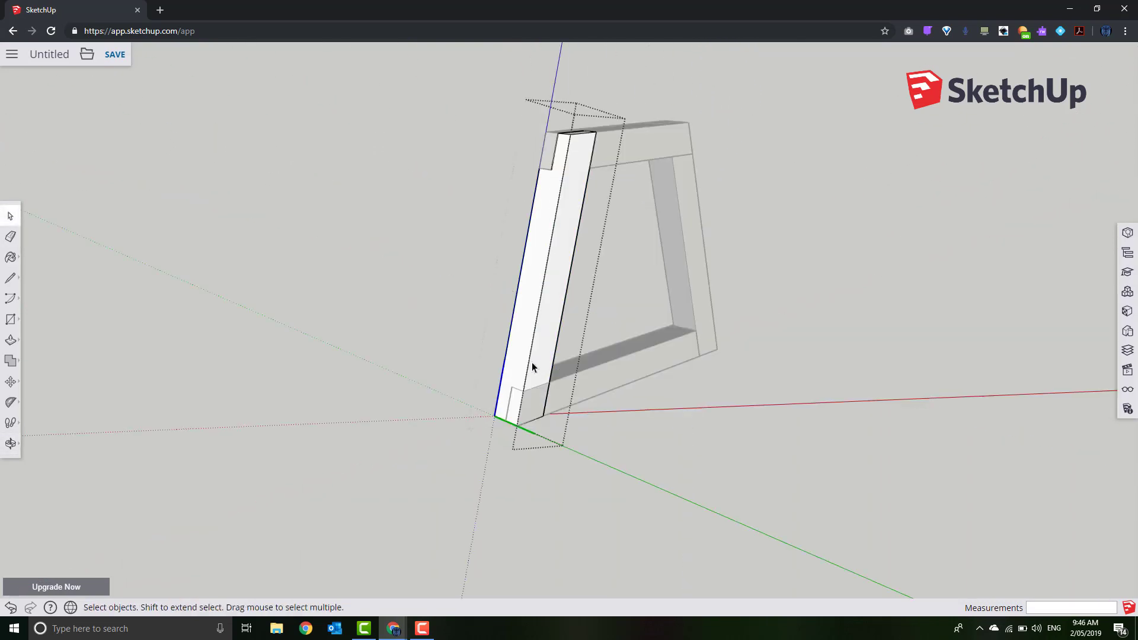
middle_click_drag(420, 422, 37, 318)
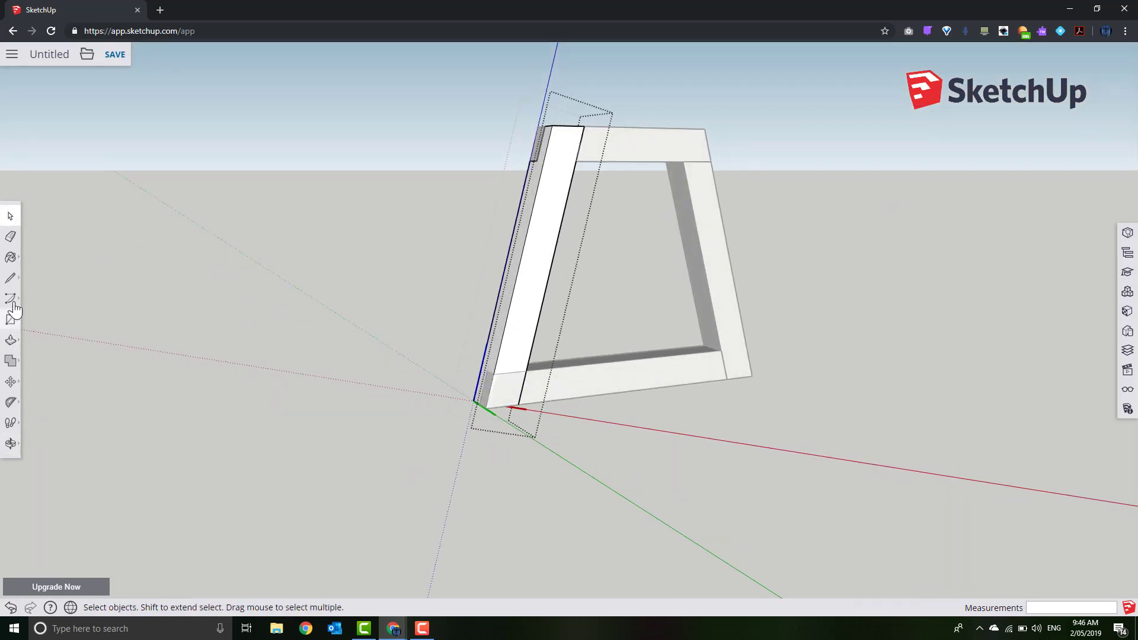
left_click(10, 278)
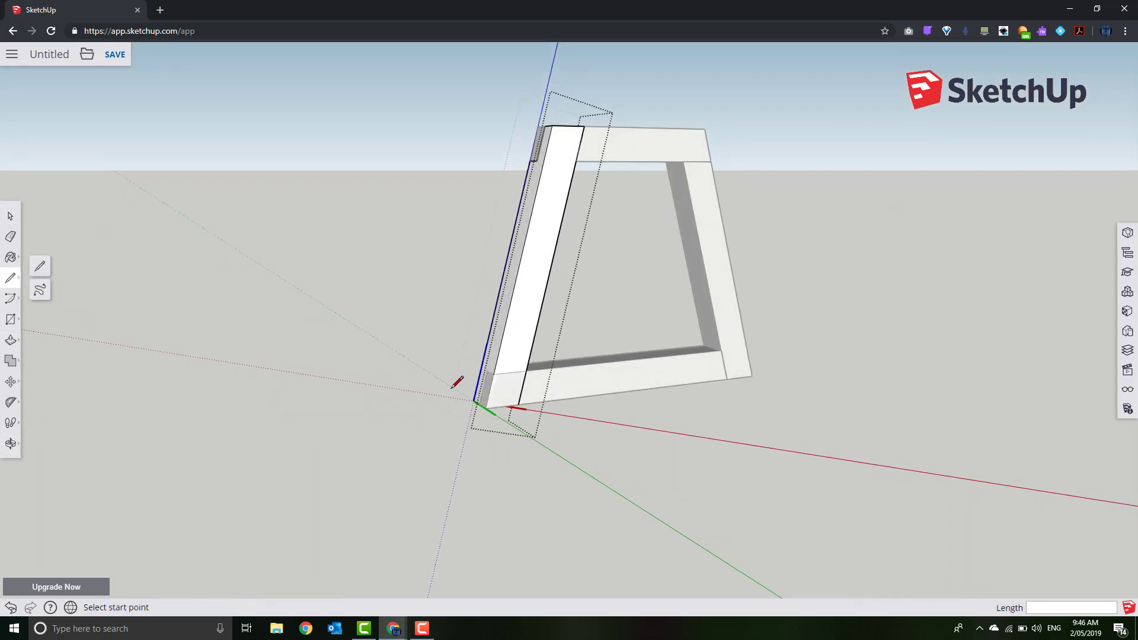
left_click(494, 374)
left_click(529, 371)
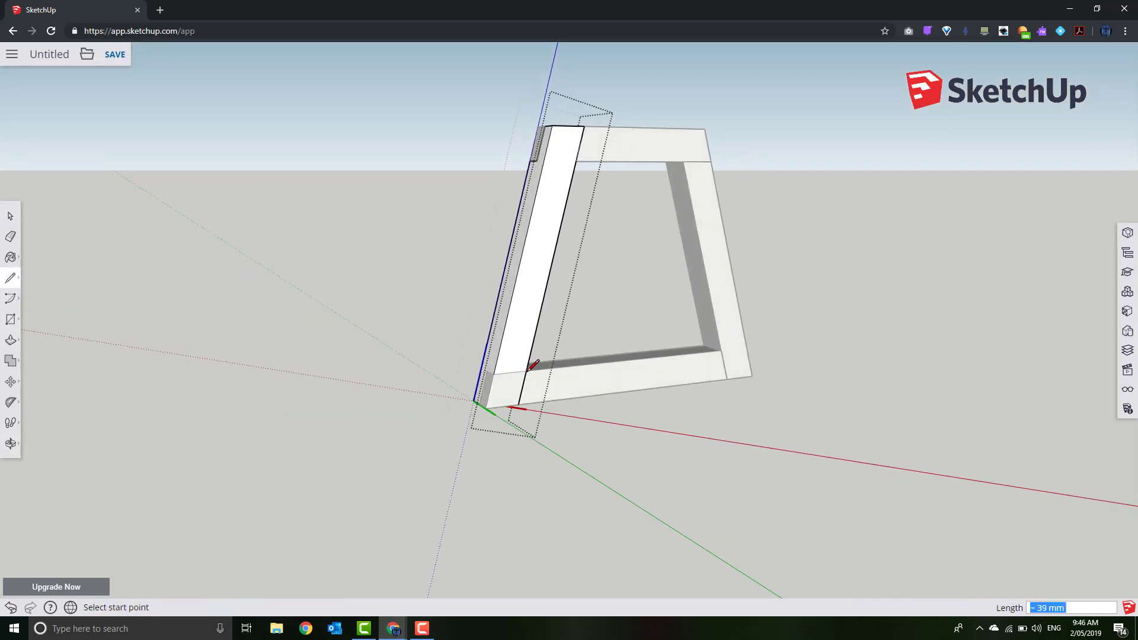
left_click(11, 339)
left_click(500, 399)
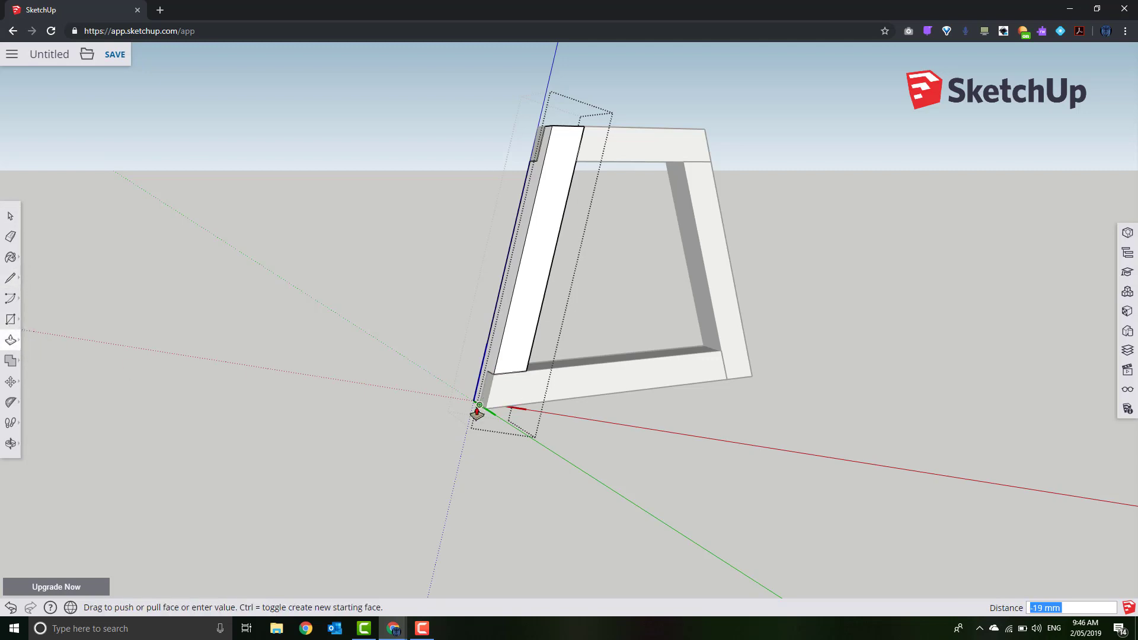
left_click(475, 407)
left_click(9, 218)
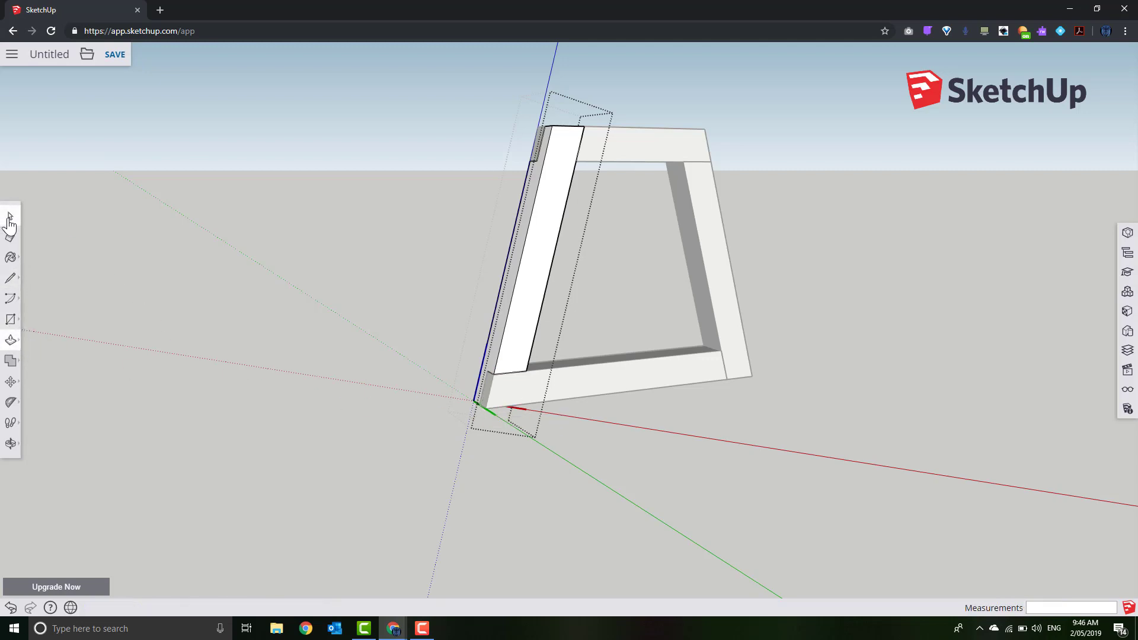
left_click(203, 289)
Draw another line across the left leg's lower face, splitting off its bottom section
middle_click_drag(800, 449, 560, 477)
middle_click_drag(556, 433, 762, 425)
scroll(444, 330, "up", 5)
scroll(437, 329, "up", 1)
triple_click(435, 284)
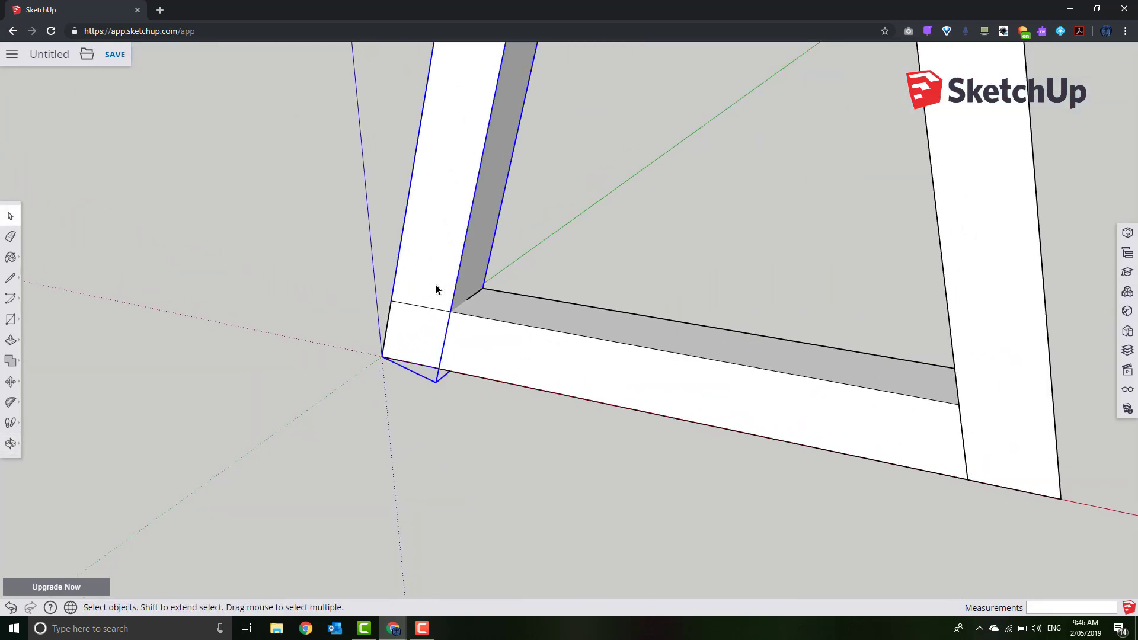
left_click(10, 277)
left_click(390, 301)
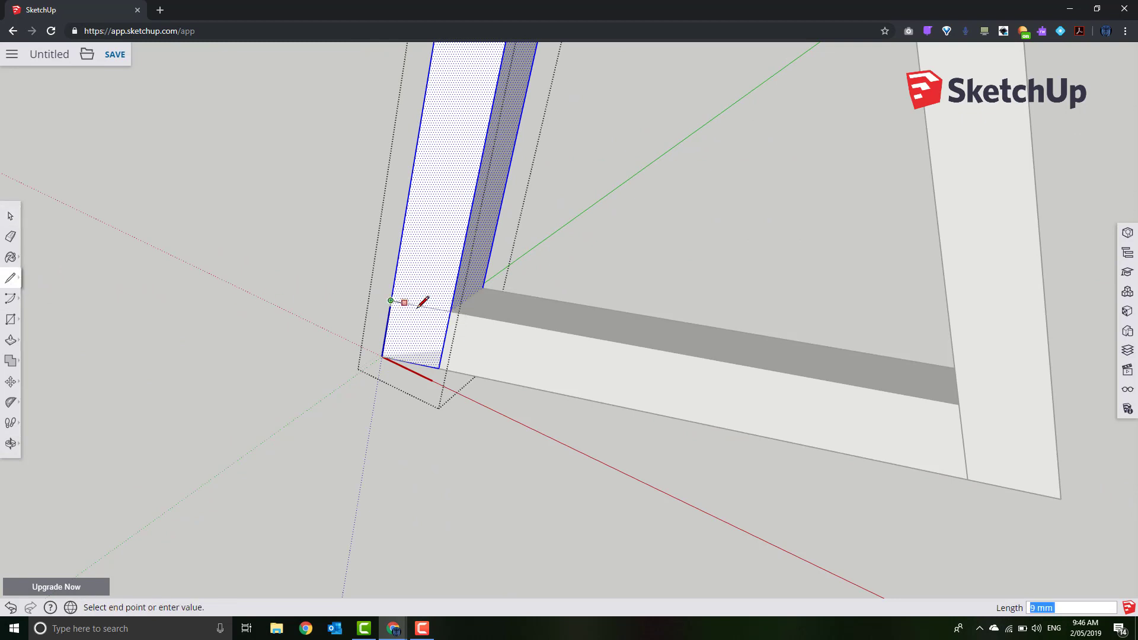
left_click(451, 308)
left_click(10, 340)
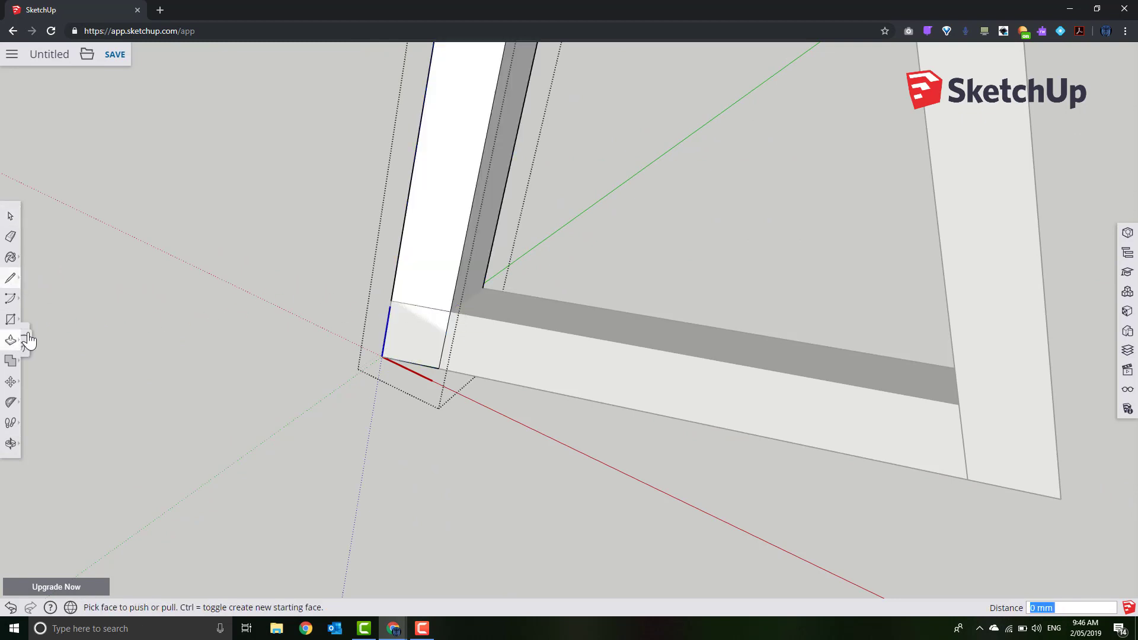
left_click(419, 337)
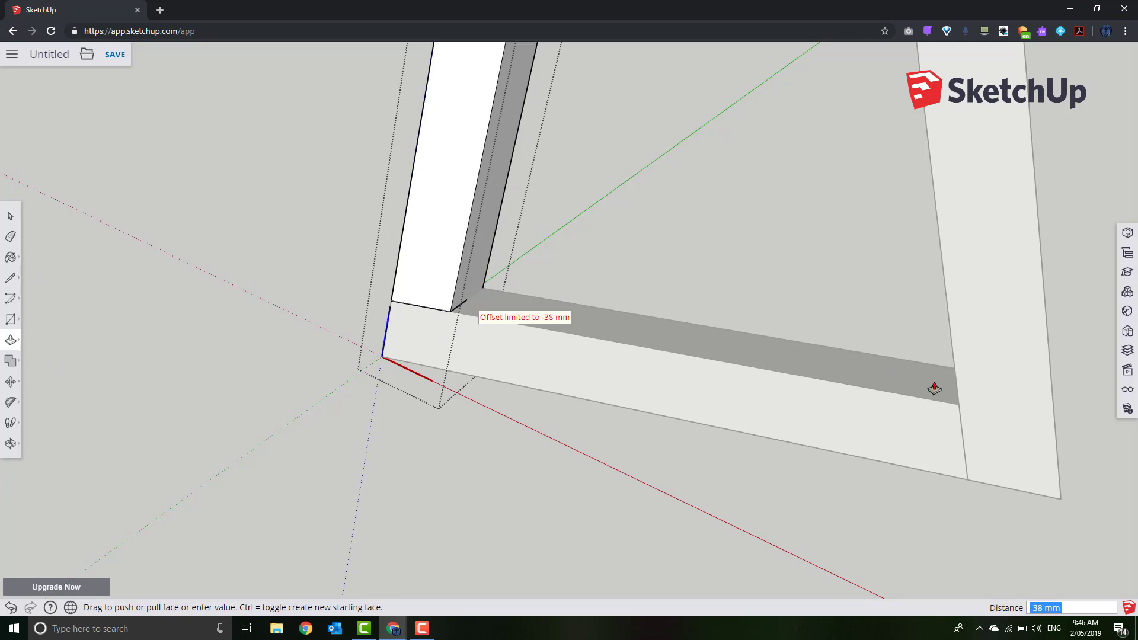
middle_click_drag(744, 437, 686, 515)
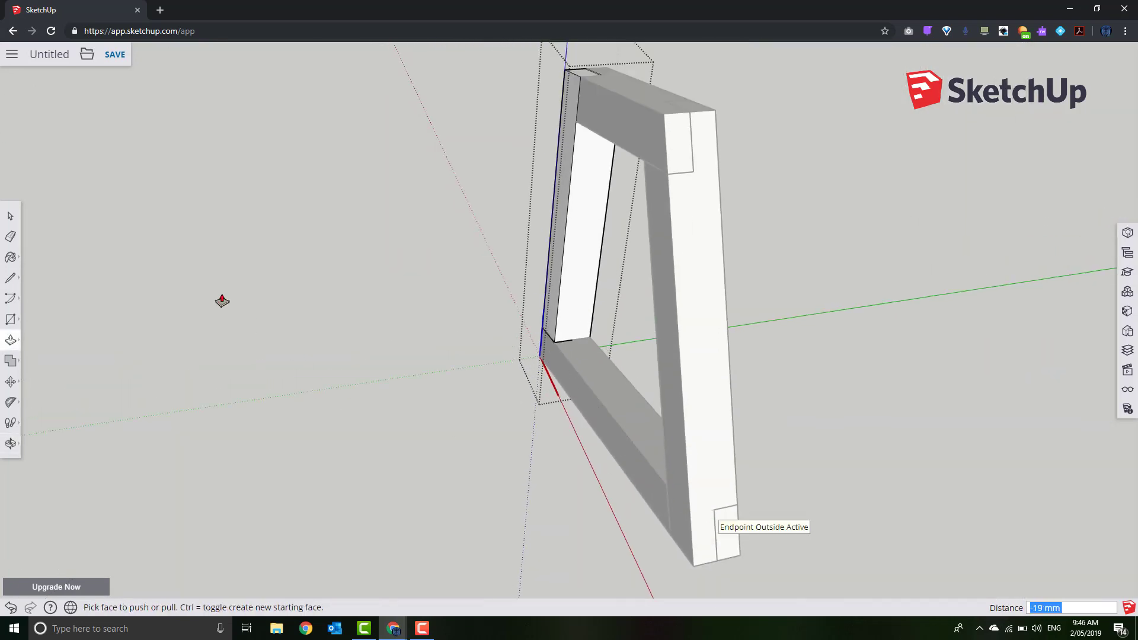
left_click(10, 215)
left_click(294, 288)
middle_click_drag(294, 288, 496, 372)
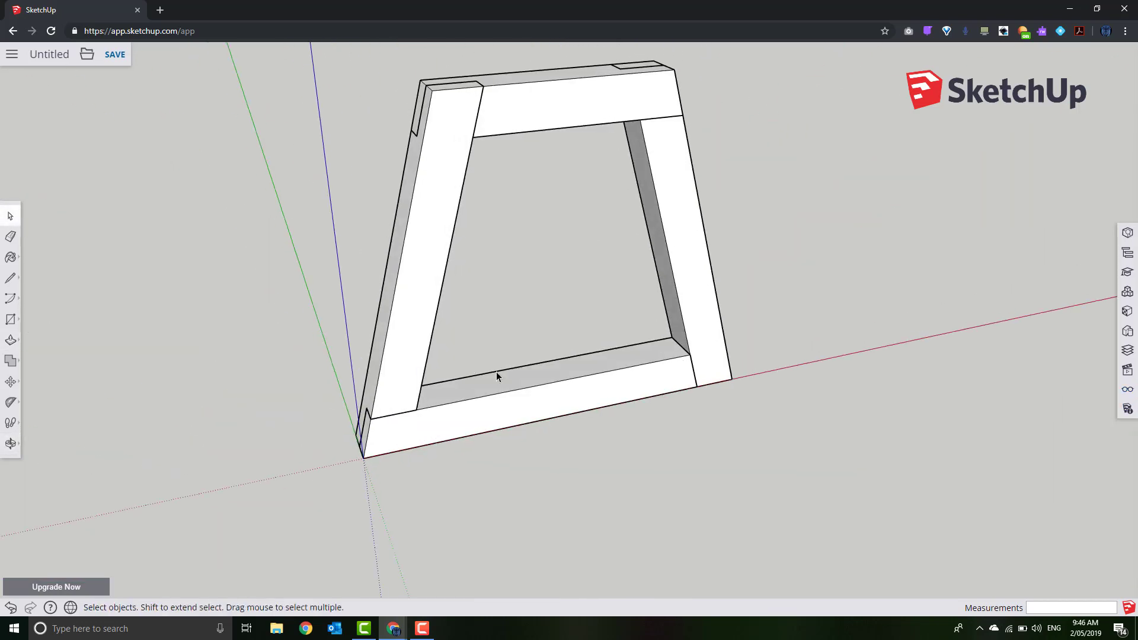
Make the bottom rail a component named Cross02
triple_click(535, 385)
right_click(534, 385)
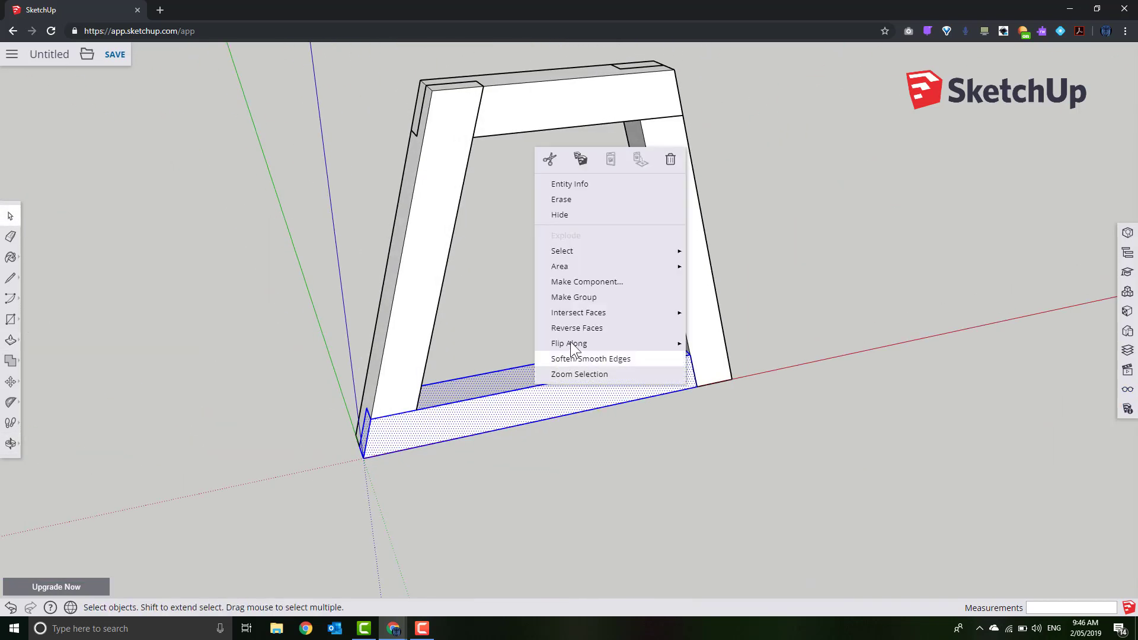
left_click(584, 286)
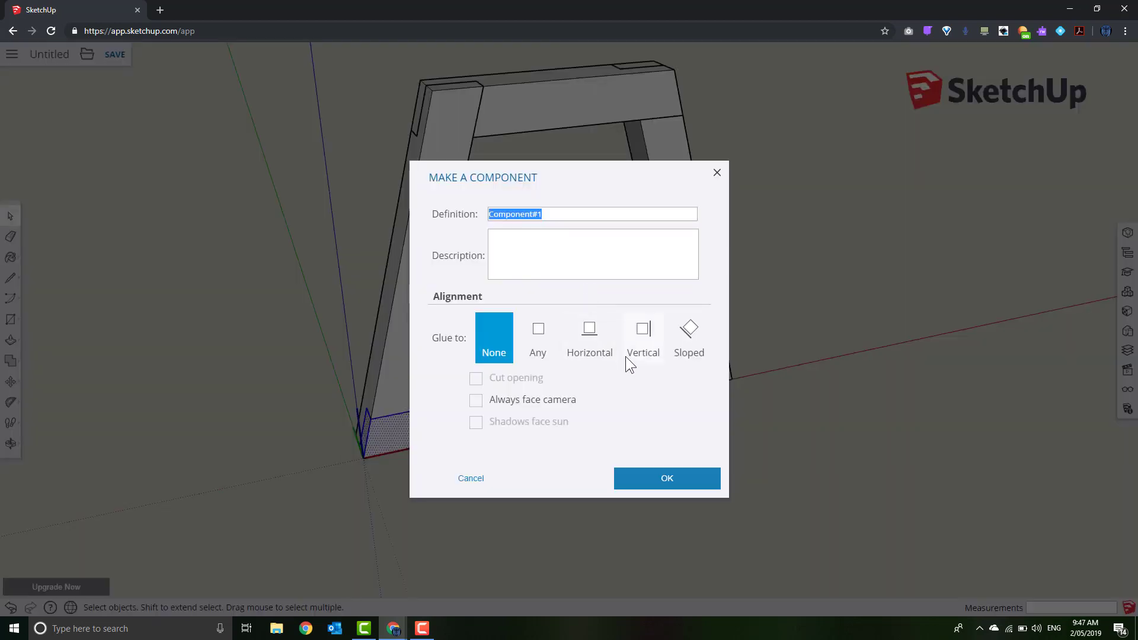
type("c")
type("02")
key("Return")
left_click(652, 395)
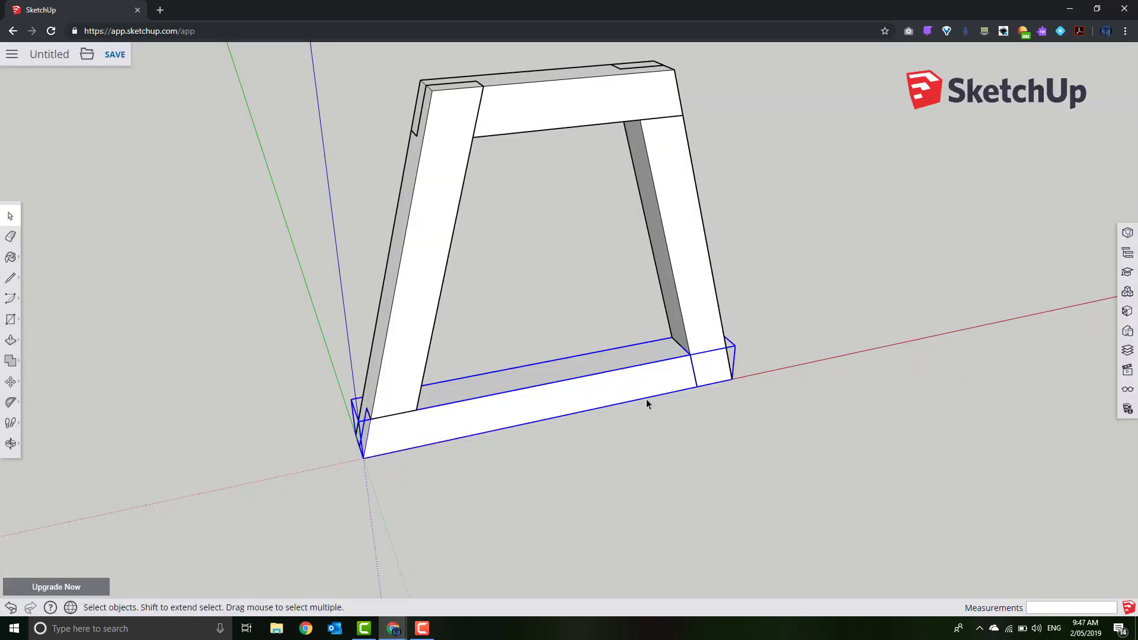
Make the top beam a component named Cross01
triple_click(520, 117)
right_click(521, 116)
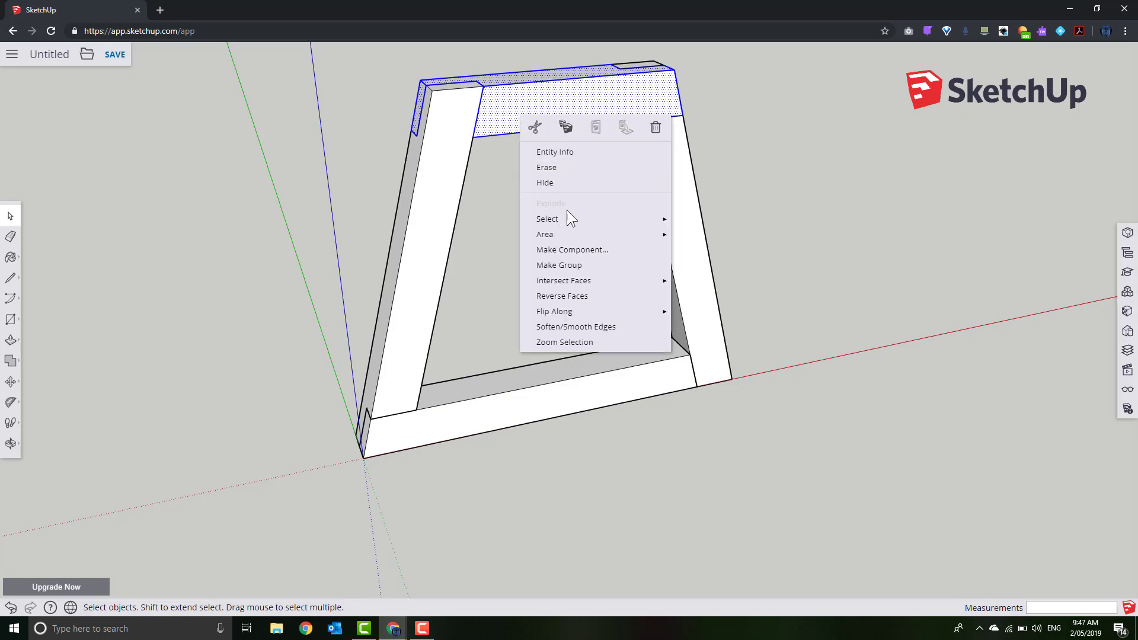
left_click(577, 248)
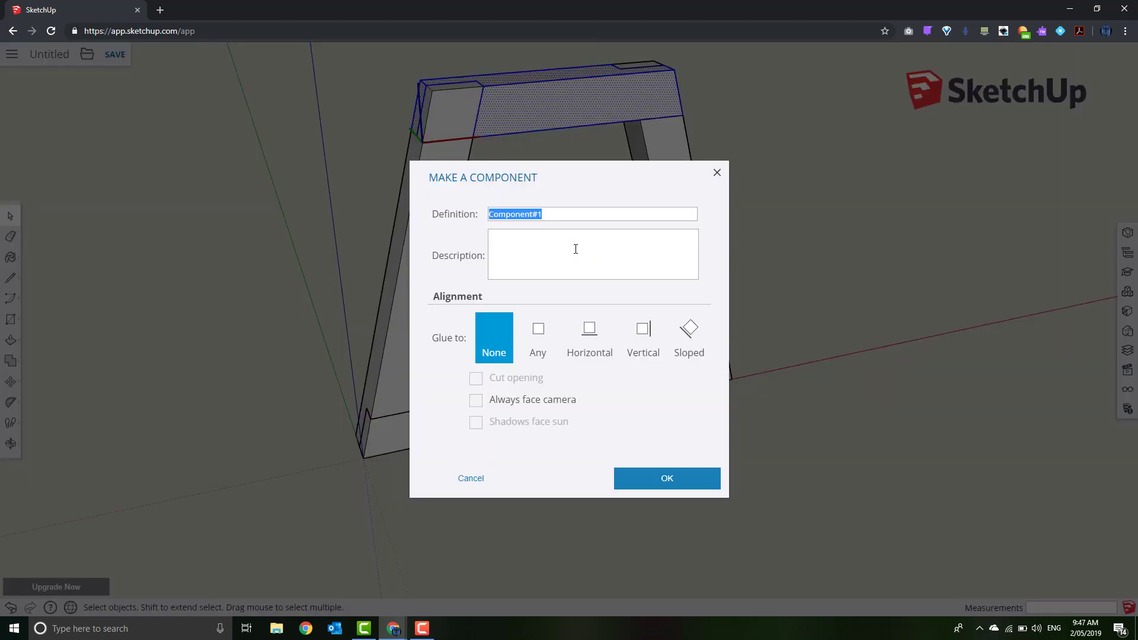
type("Cross01")
left_click(700, 485)
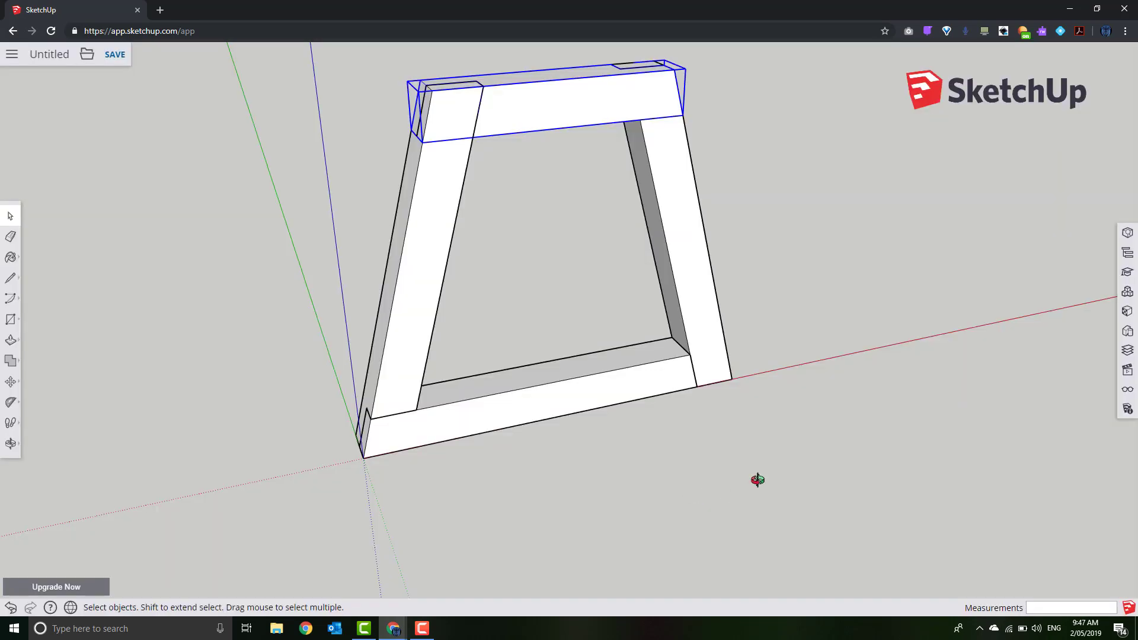
middle_click_drag(758, 480, 259, 457)
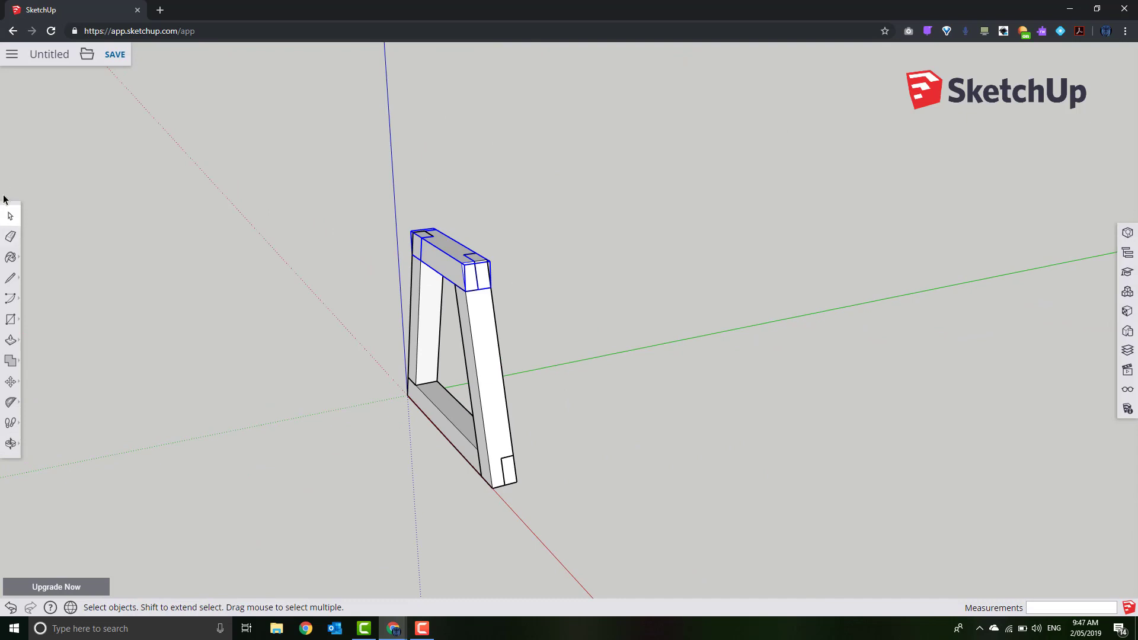
Select every piece of the A-frame trestle
left_click_drag(271, 196, 633, 561)
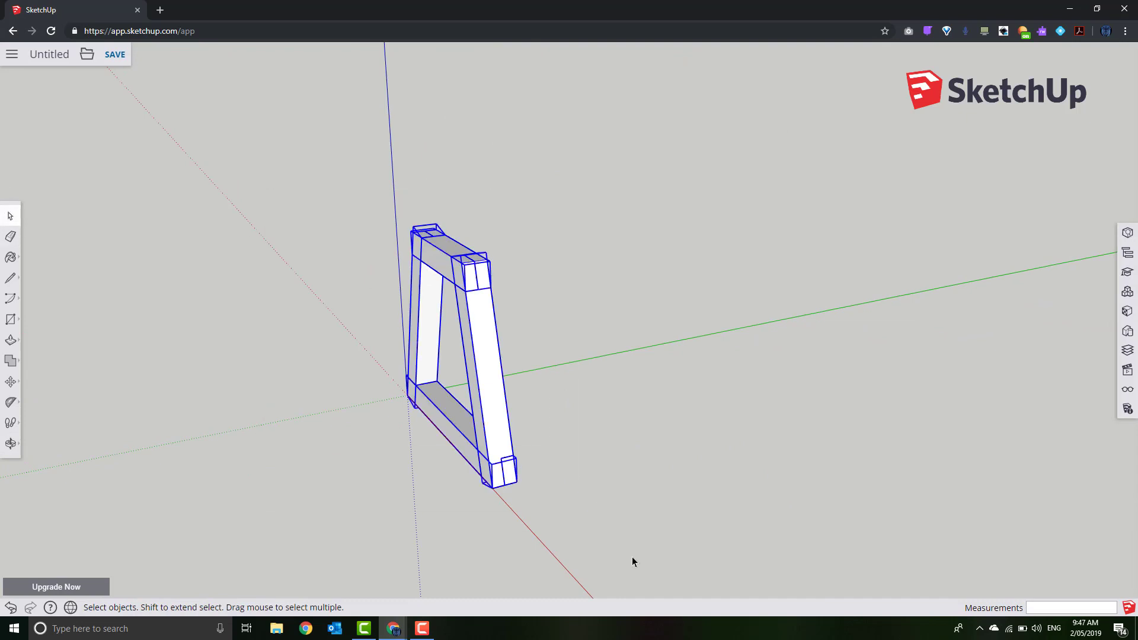
left_click(10, 382)
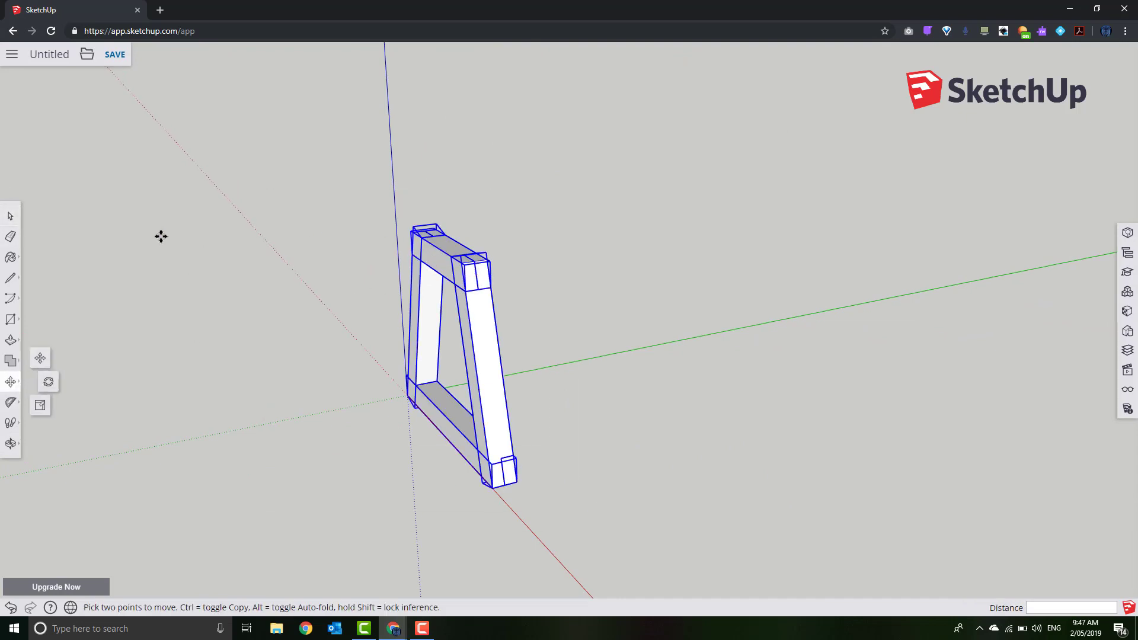
left_click(10, 216)
left_click_drag(237, 162, 621, 542)
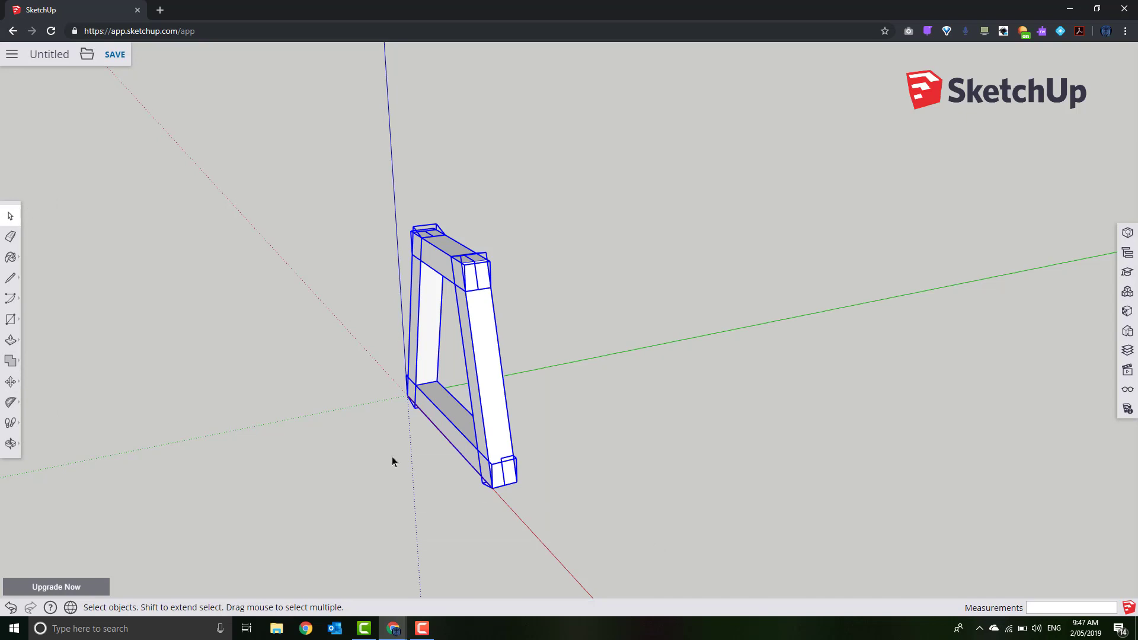
Copy the selected A-frame with Move and drop it about 90 mm along the green axis
left_click(10, 381)
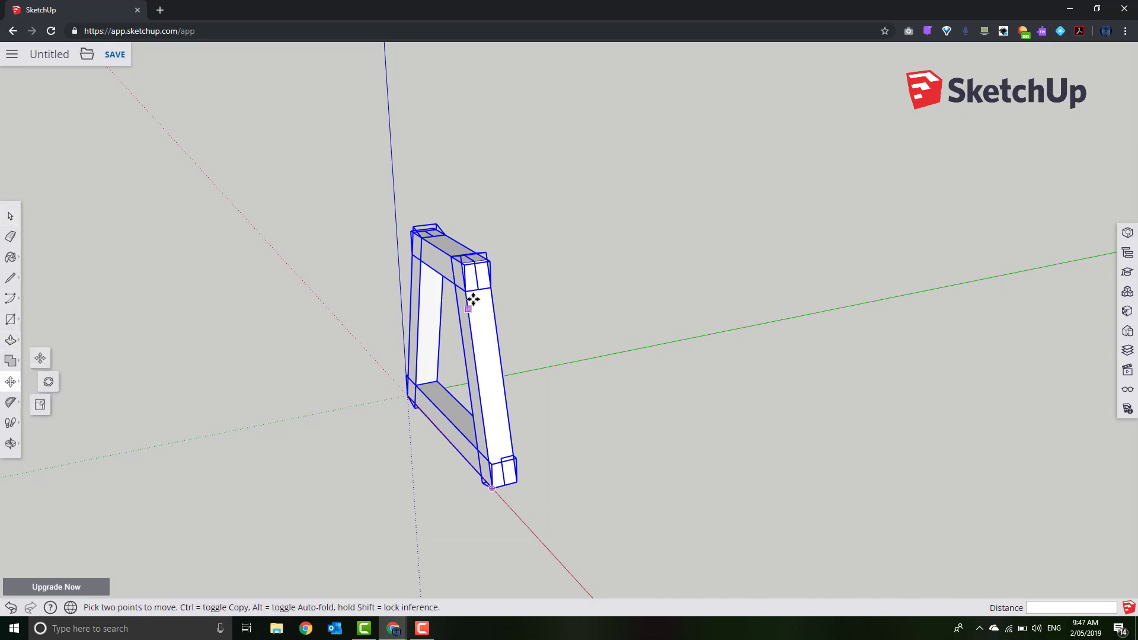
left_click(473, 299)
key("ctrl")
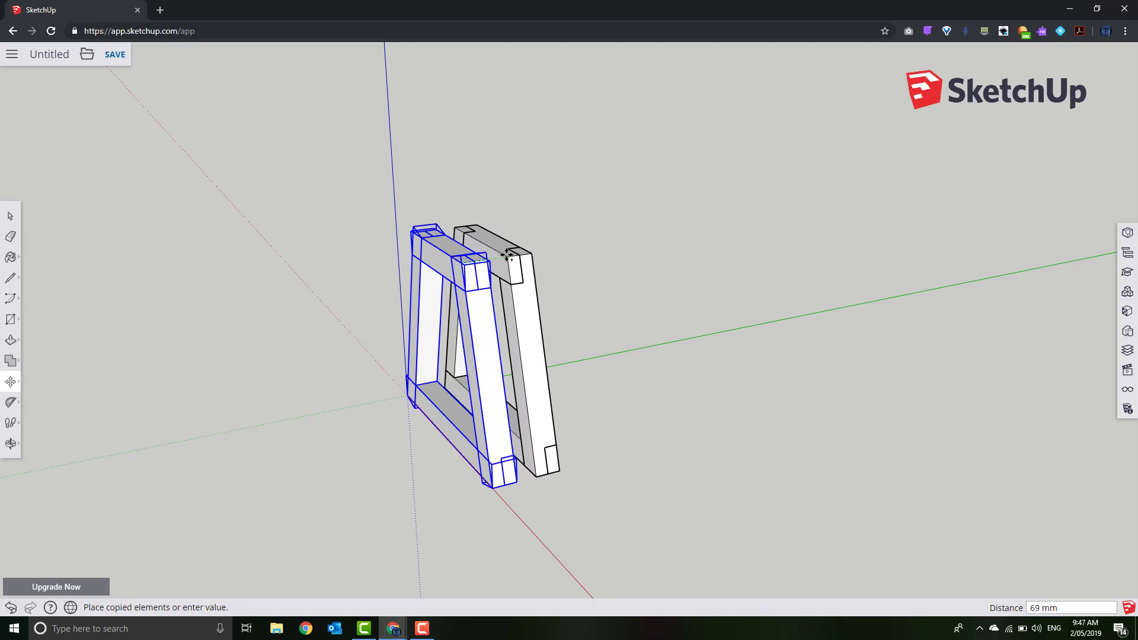
scroll(507, 255, "up", 5)
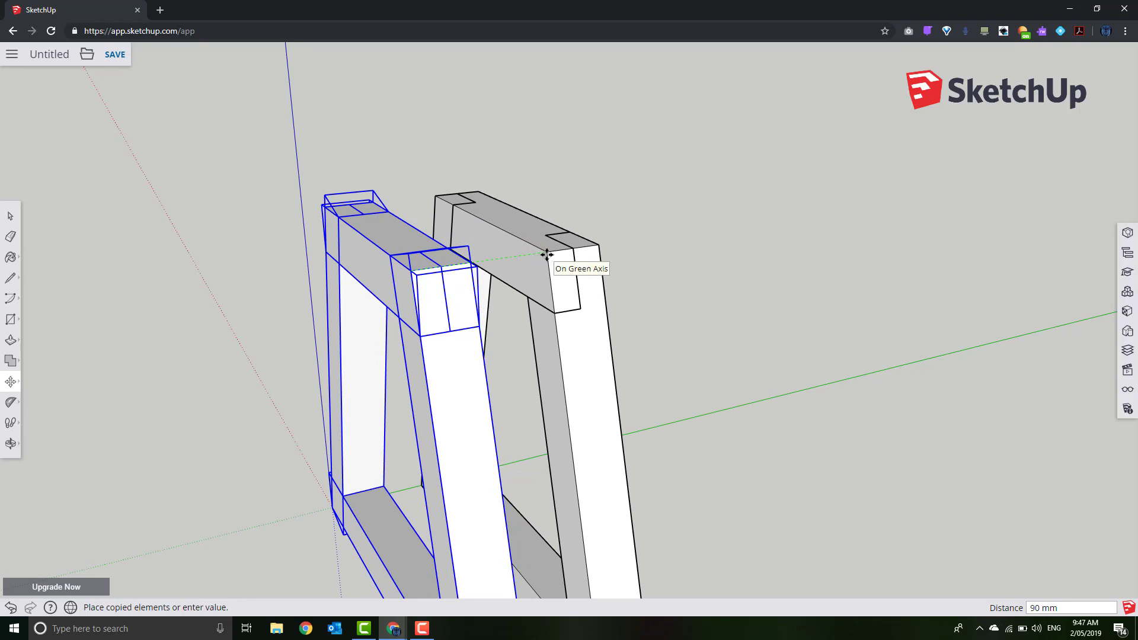
left_click(546, 255)
middle_click_drag(719, 389, 567, 356)
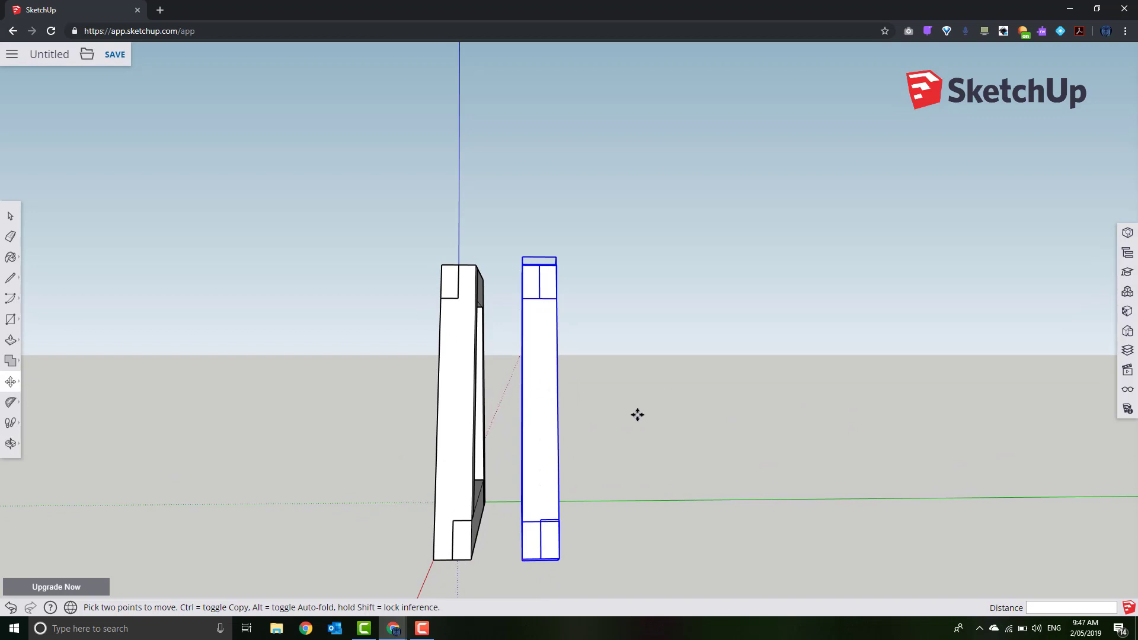
middle_click_drag(637, 415, 795, 454)
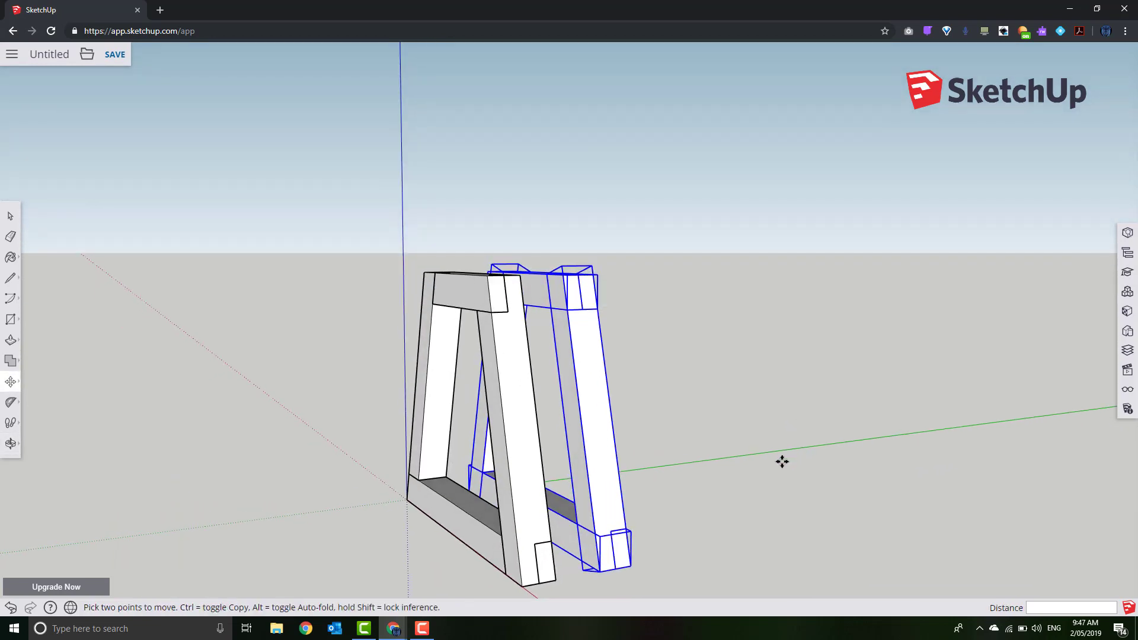
middle_click_drag(646, 486, 525, 510)
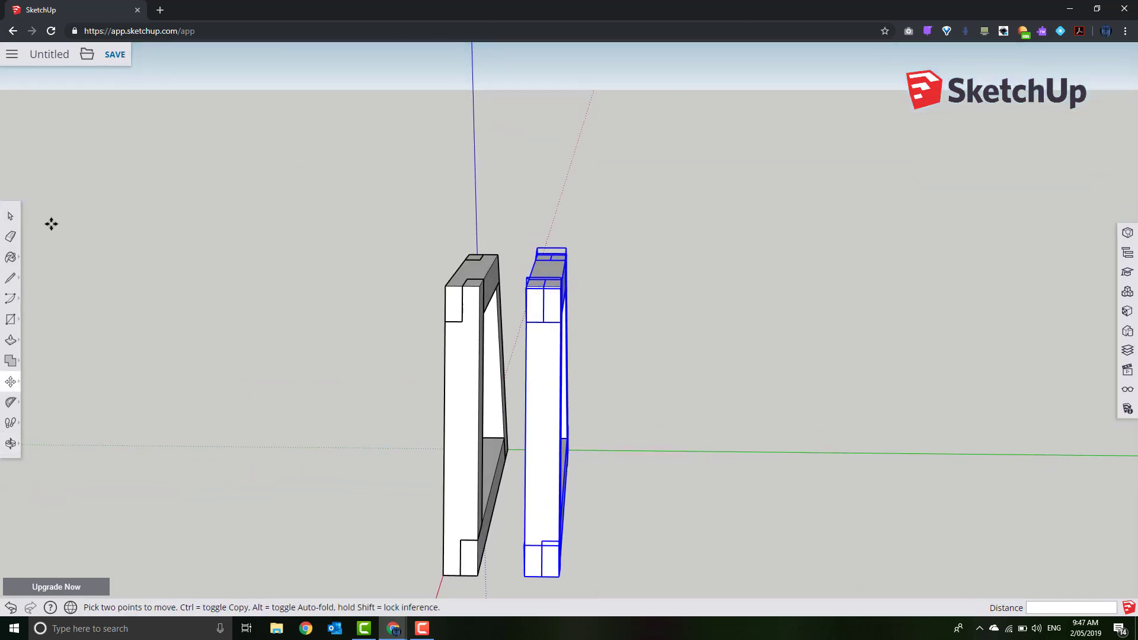
Select the copied right A-frame and orbit to a flatter side view of both frames
key("space")
left_click(263, 403)
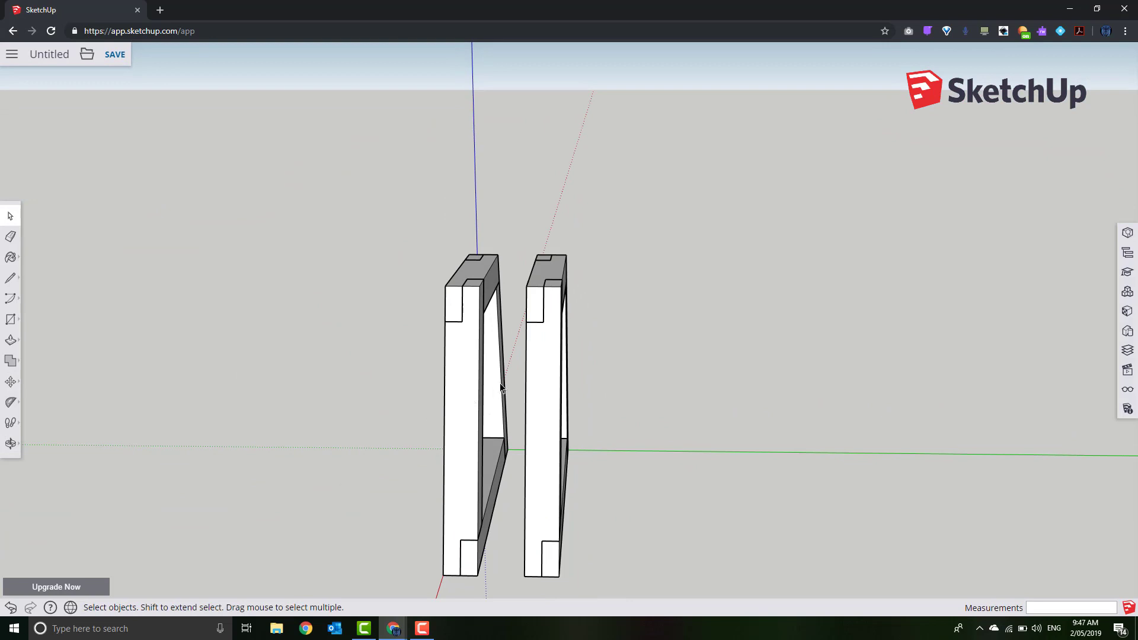
left_click(541, 354)
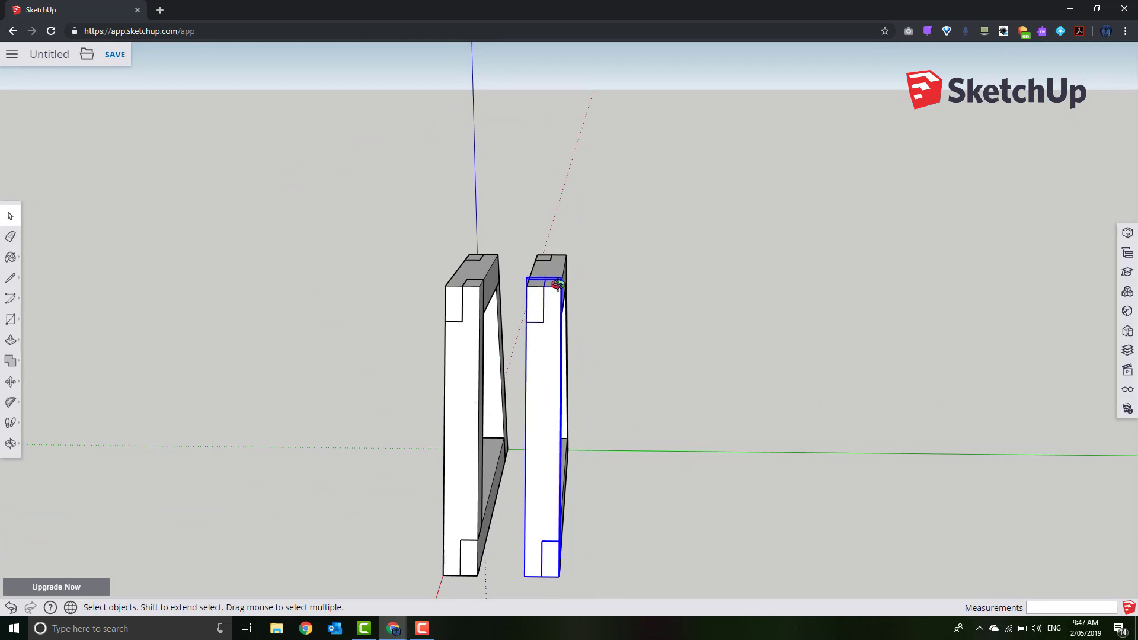
middle_click_drag(542, 354, 561, 243)
left_click_drag(514, 239, 622, 595)
left_click(529, 579)
middle_click_drag(530, 582, 581, 485)
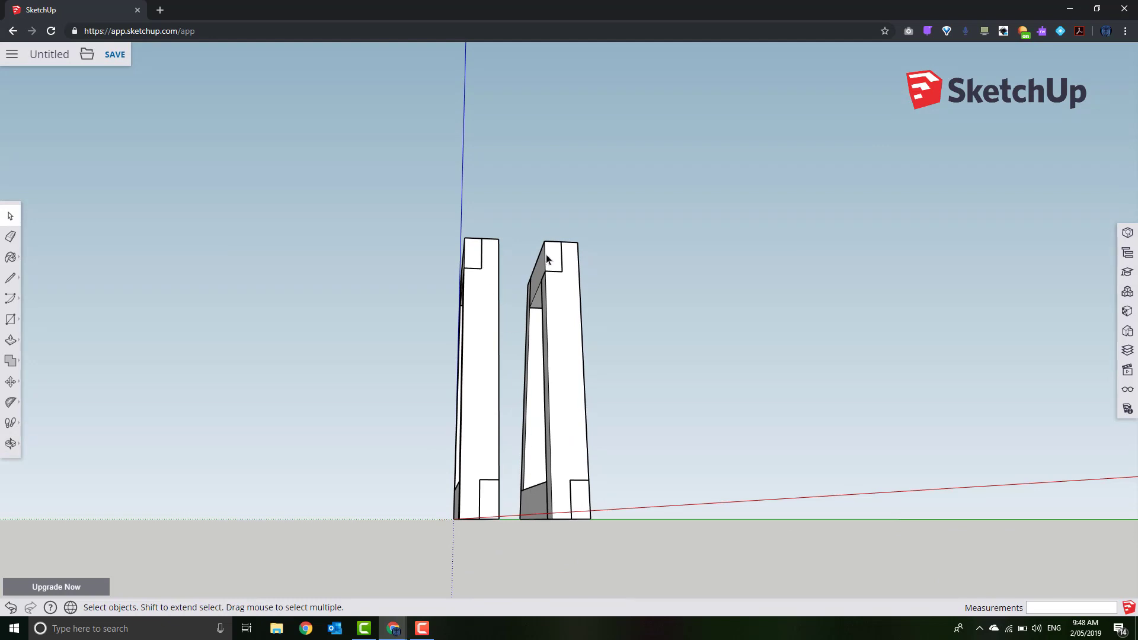
middle_click_drag(571, 254, 576, 378)
scroll(579, 380, "down", 4)
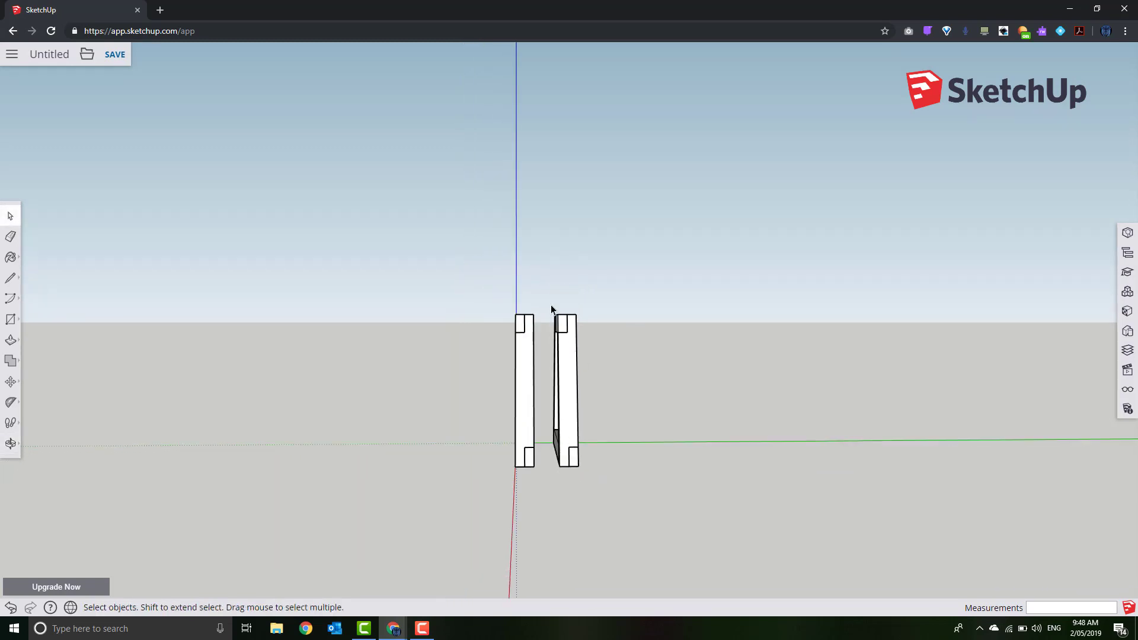
Mirror the copied A-frame with Flip Along > Green Direction
left_click_drag(608, 444, 643, 548)
right_click(572, 446)
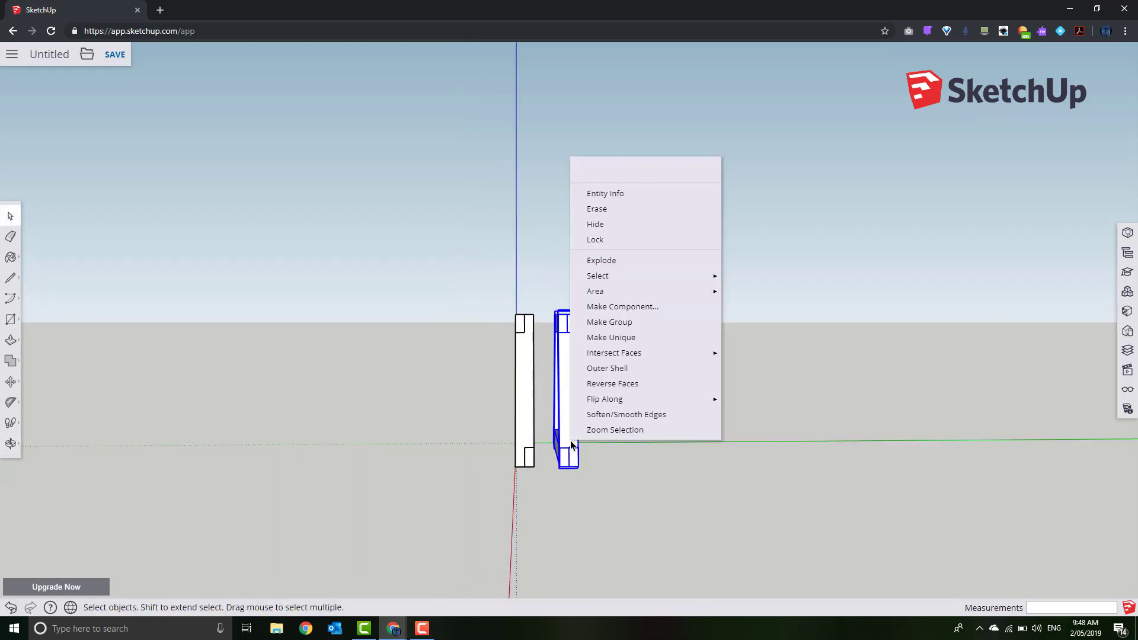
mouse_move(630, 396)
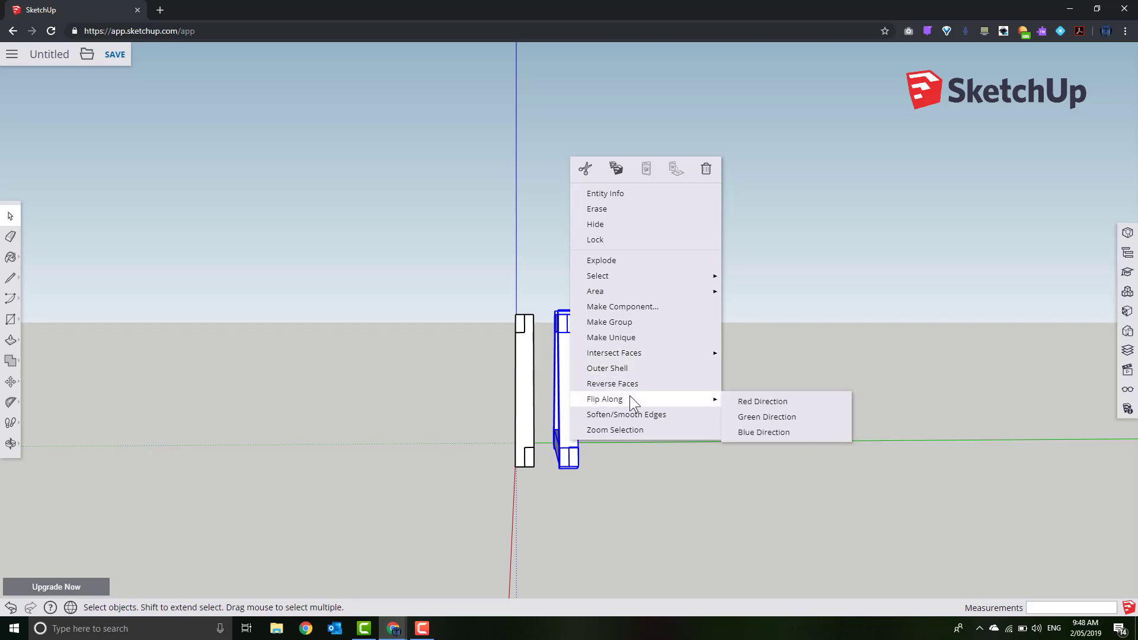
left_click(787, 413)
left_click(589, 478)
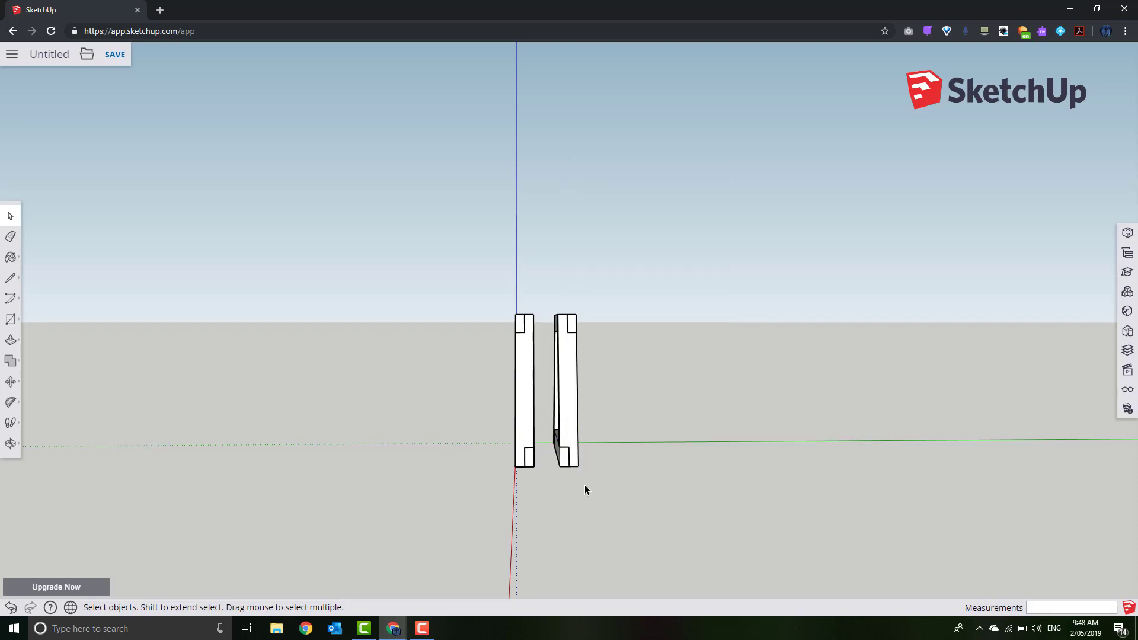
mouse_move(584, 484)
middle_mouse_down()
mouse_move(558, 490)
mouse_move(576, 491)
middle_mouse_up()
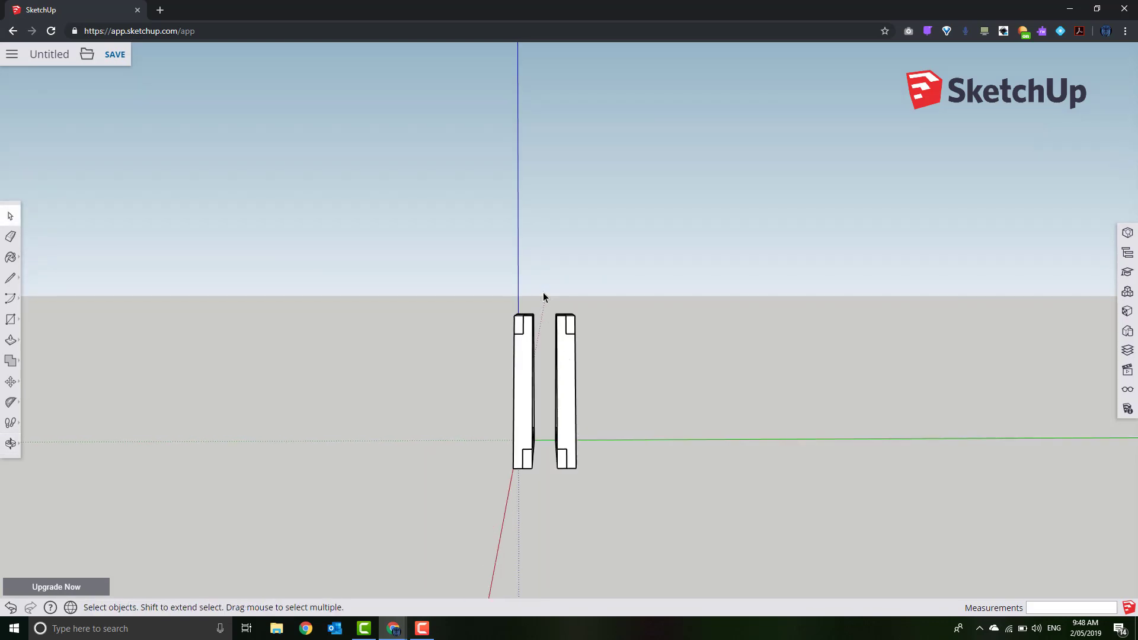
Align the mirrored frame's corner with the first frame, then move it 300 mm along green
left_click_drag(543, 293, 669, 533)
scroll(575, 484, "up", 2)
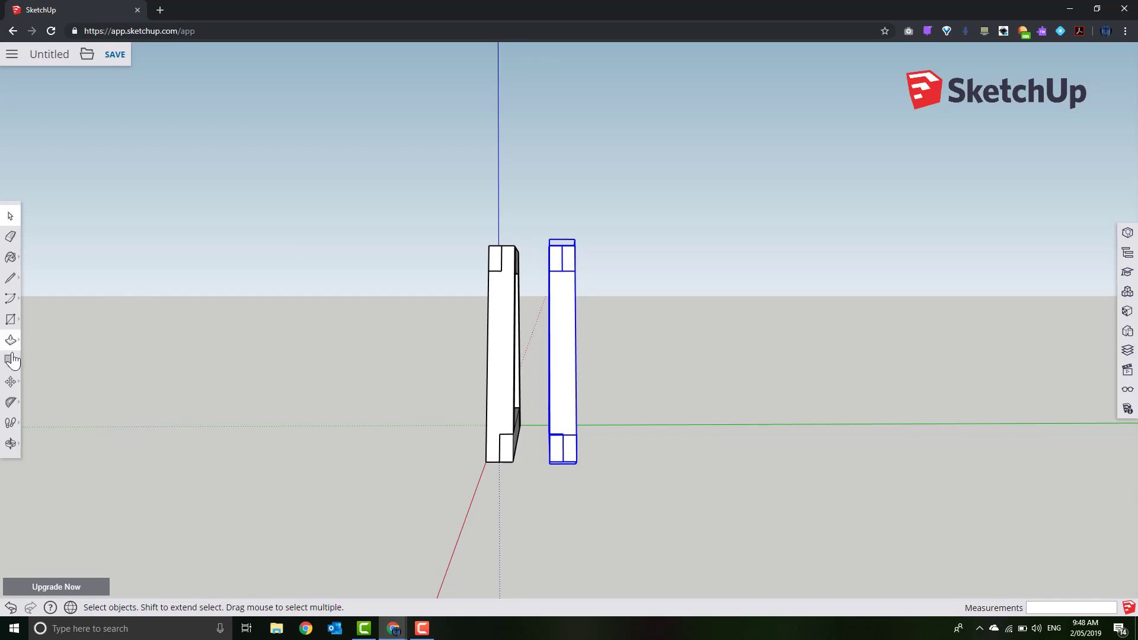
left_click(11, 381)
scroll(320, 286, "up", 2)
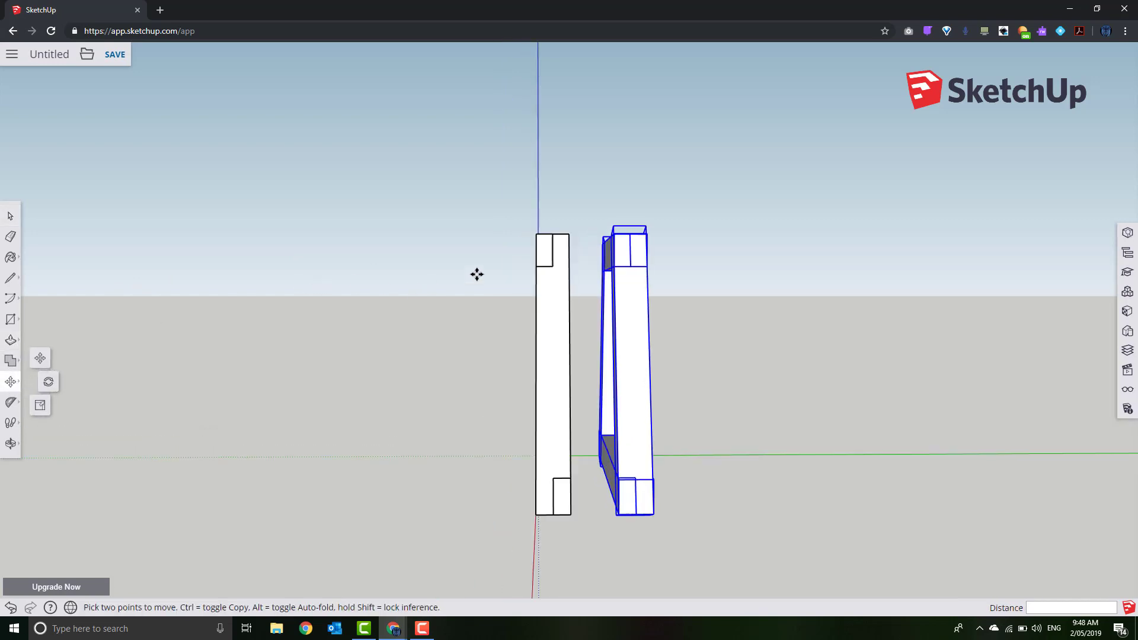
left_click(613, 236)
left_click(568, 236)
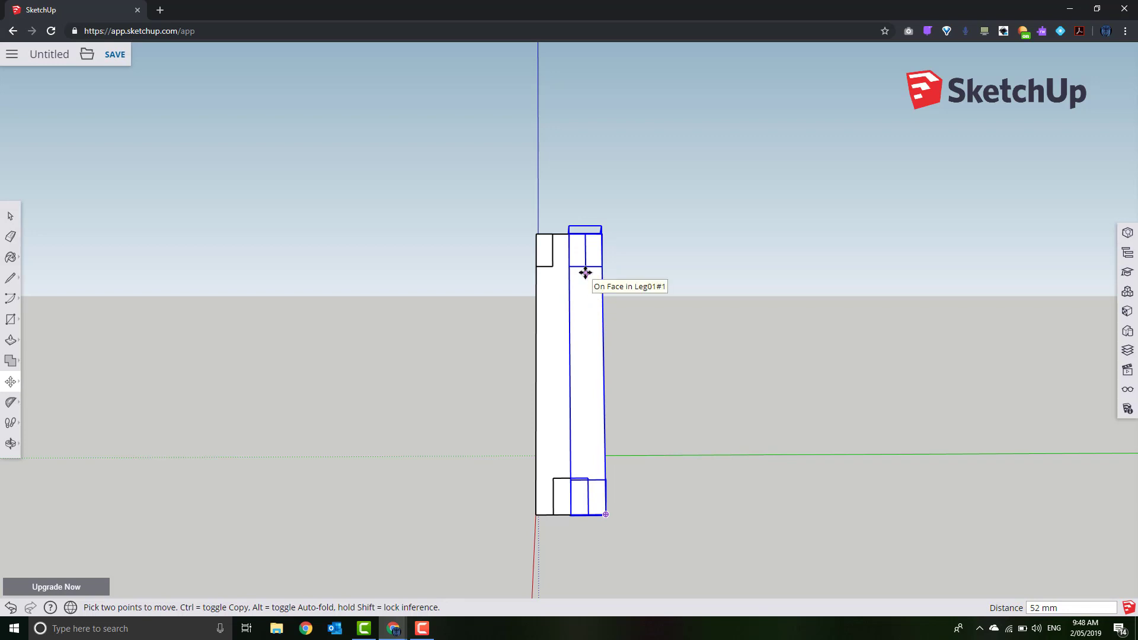
left_click(569, 238)
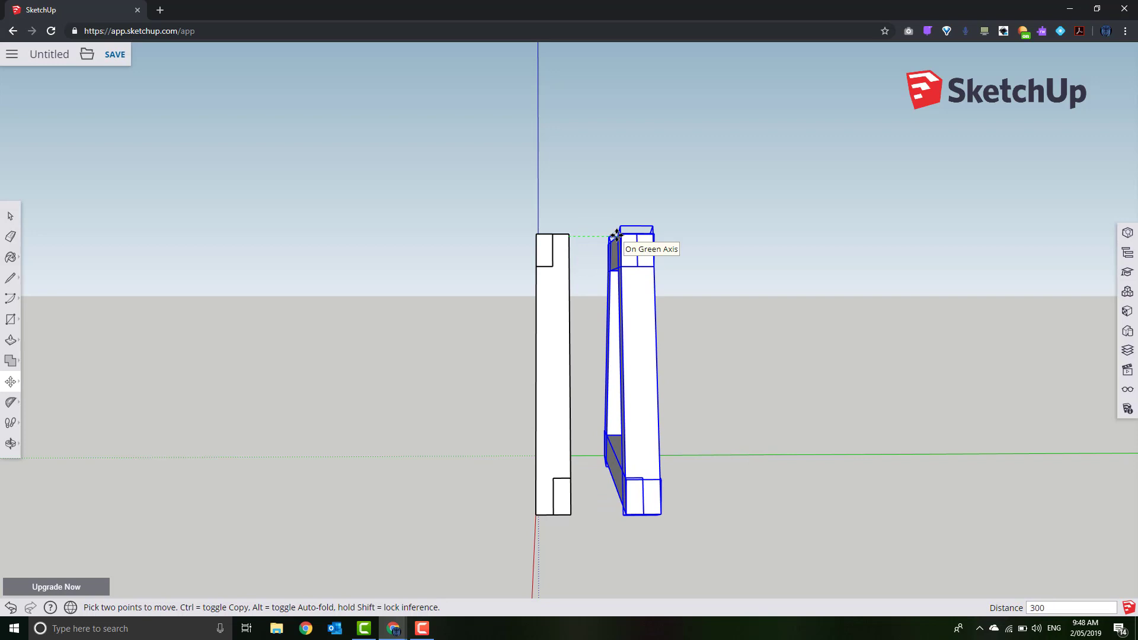
key("Return")
middle_click_drag(725, 399, 820, 470)
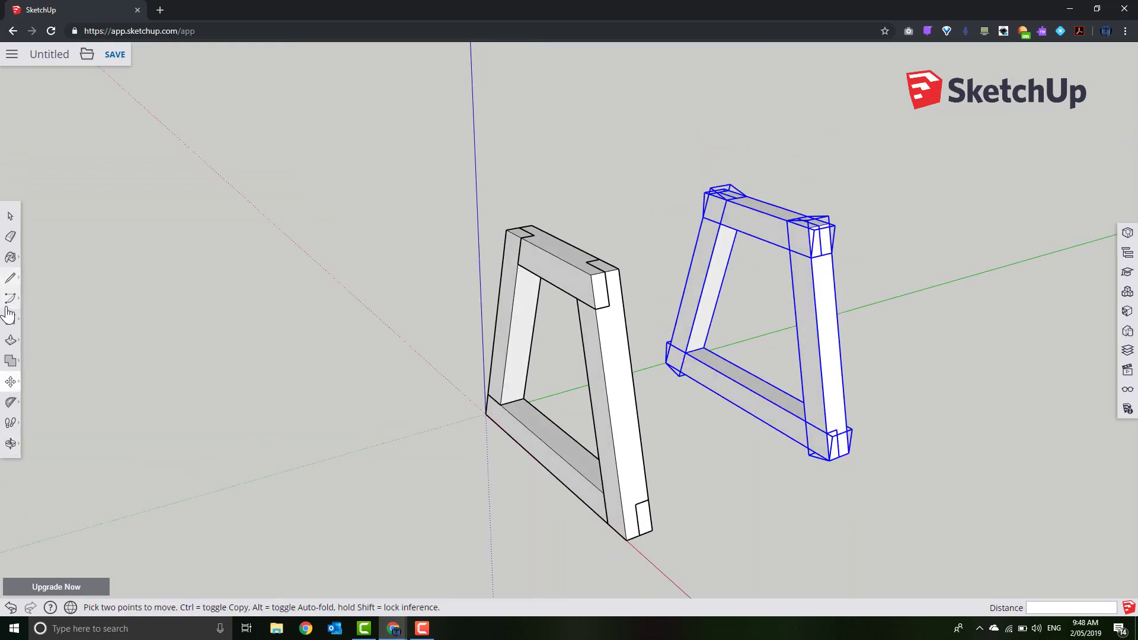
left_click(10, 216)
left_click(405, 416)
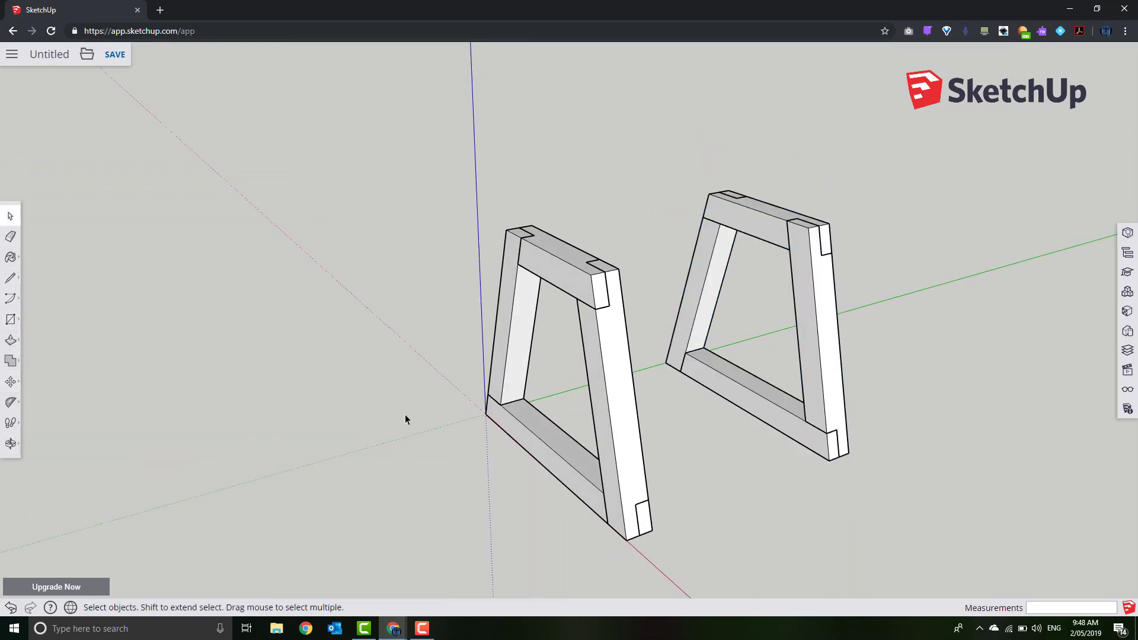
middle_click_drag(405, 417, 782, 489)
Draw a 38 by 376 mm rectangle starting on the near bottom rail
left_click(10, 321)
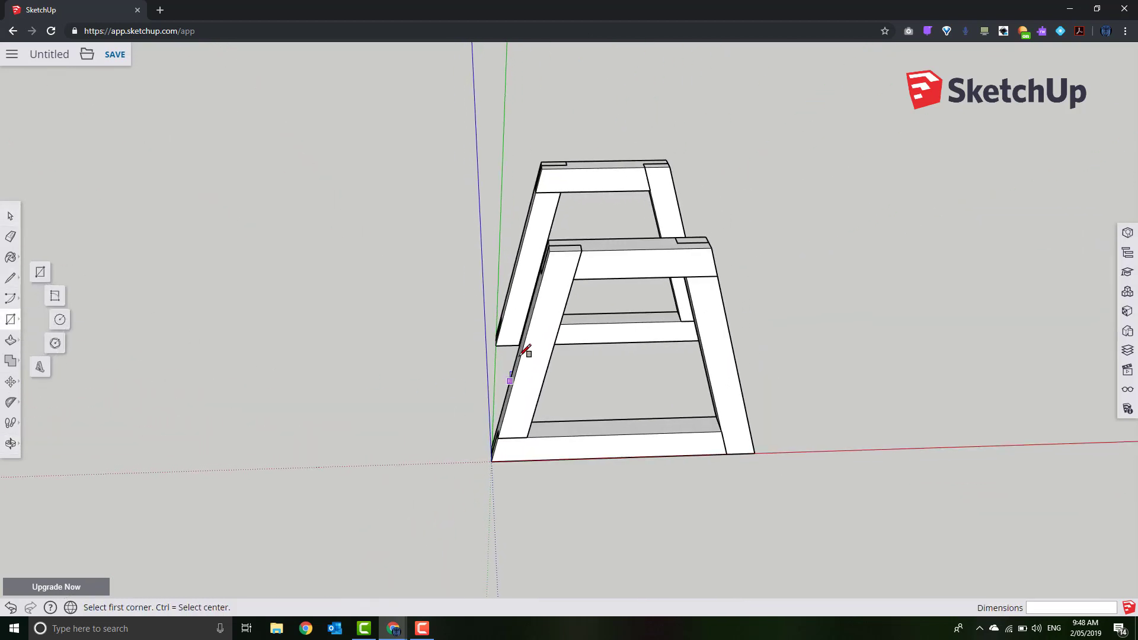
left_click(590, 313)
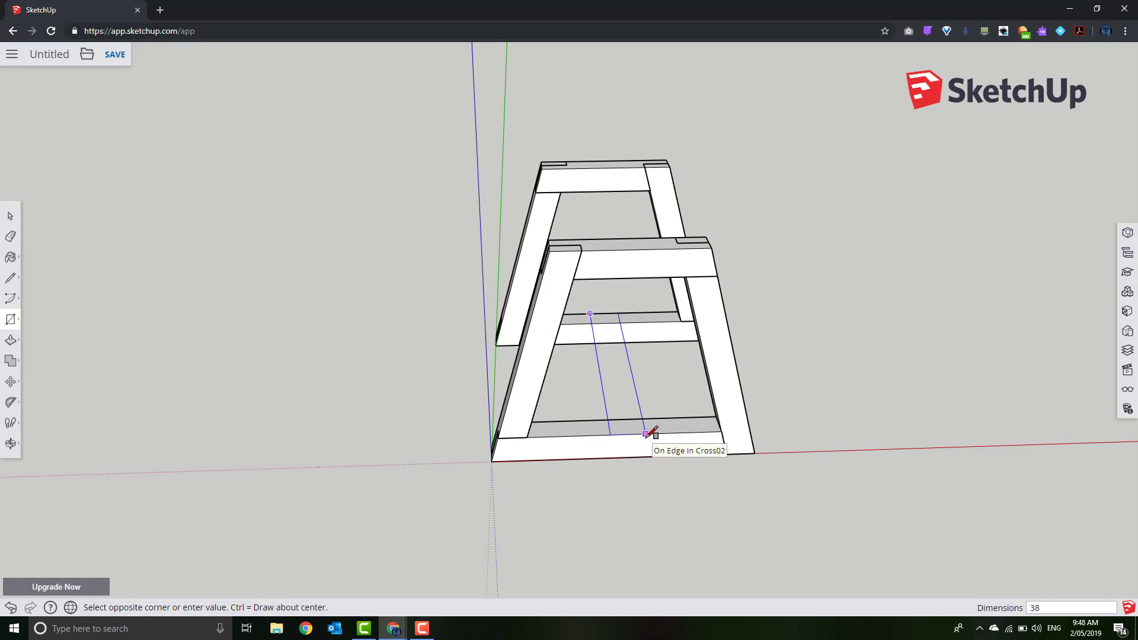
type("38,376")
key("Return")
key("o")
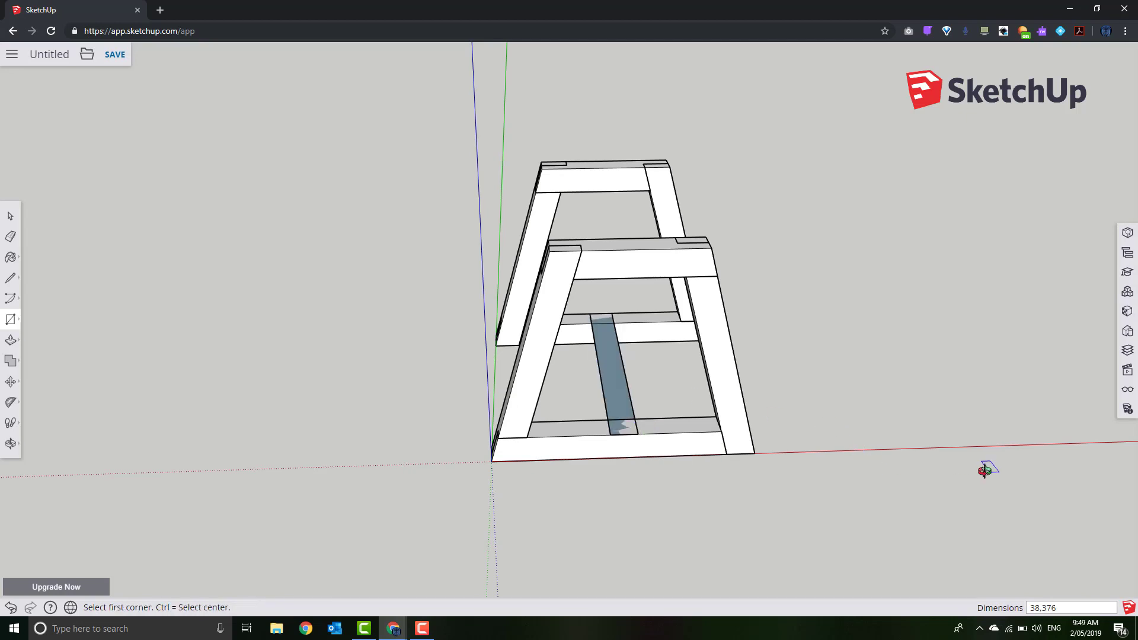
left_click_drag(988, 468, 699, 399)
Select both frames' bottom rails and a leg to check the rectangle's placement
key("r")
key("space")
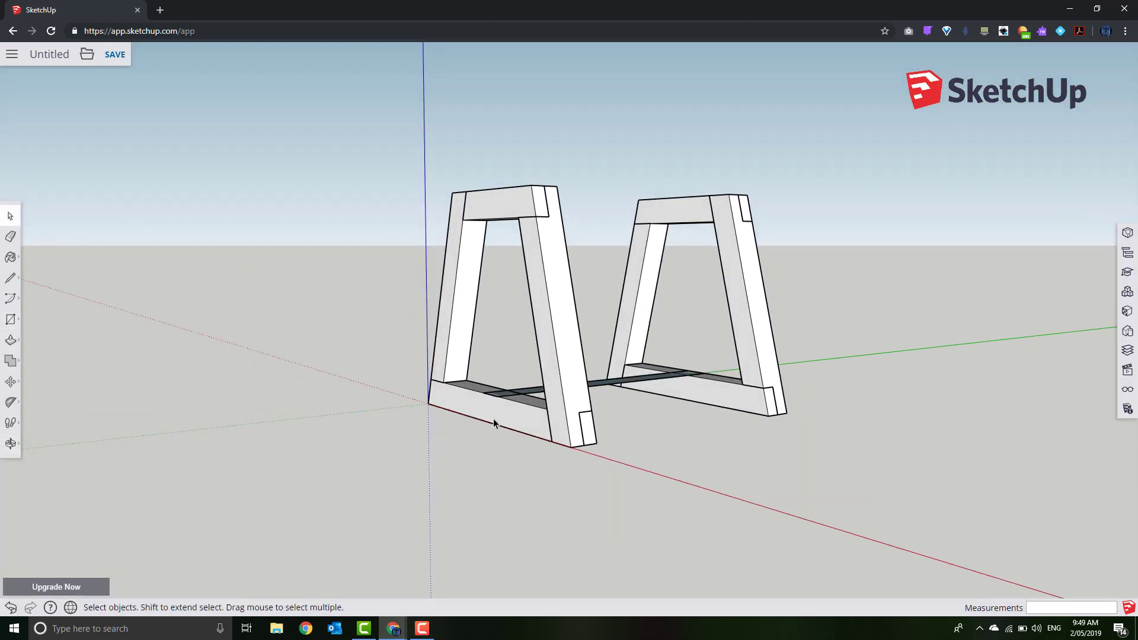
left_click(493, 419)
left_click(717, 387)
left_click(648, 294)
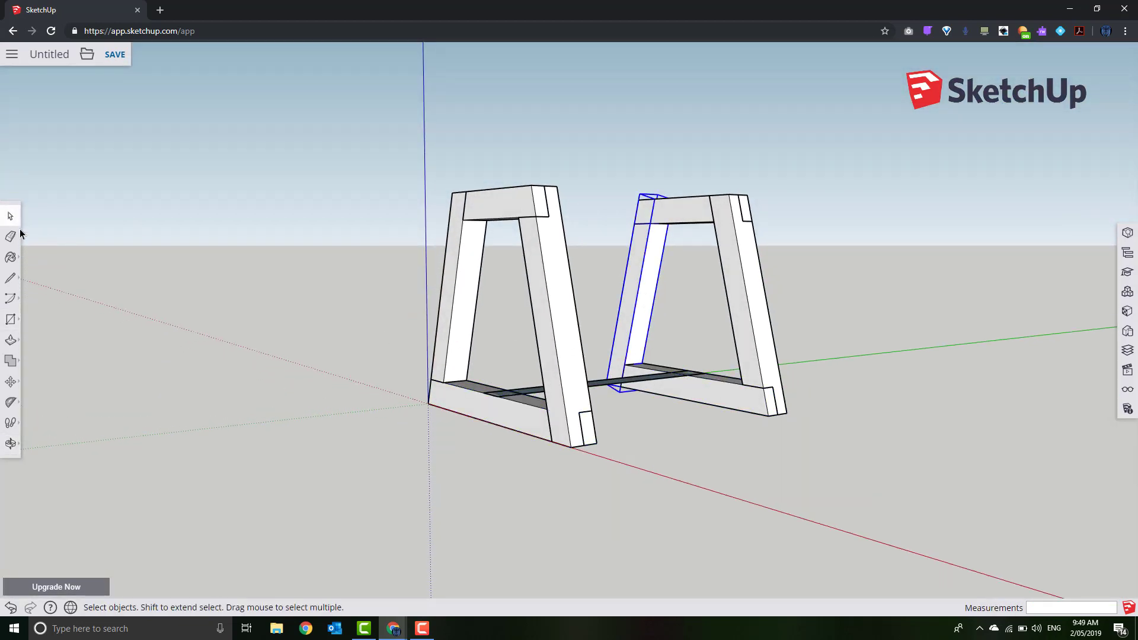
left_click(131, 246)
Push/pull the rectangle up 38 mm to form the lengthwise stretcher
left_click(18, 343)
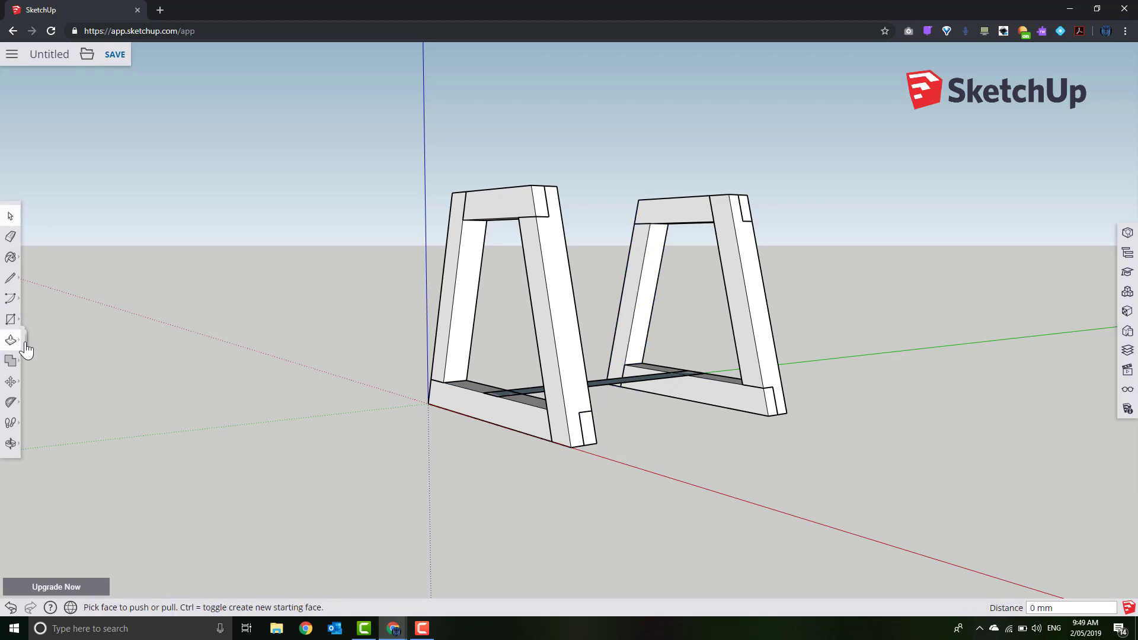
left_click(621, 388)
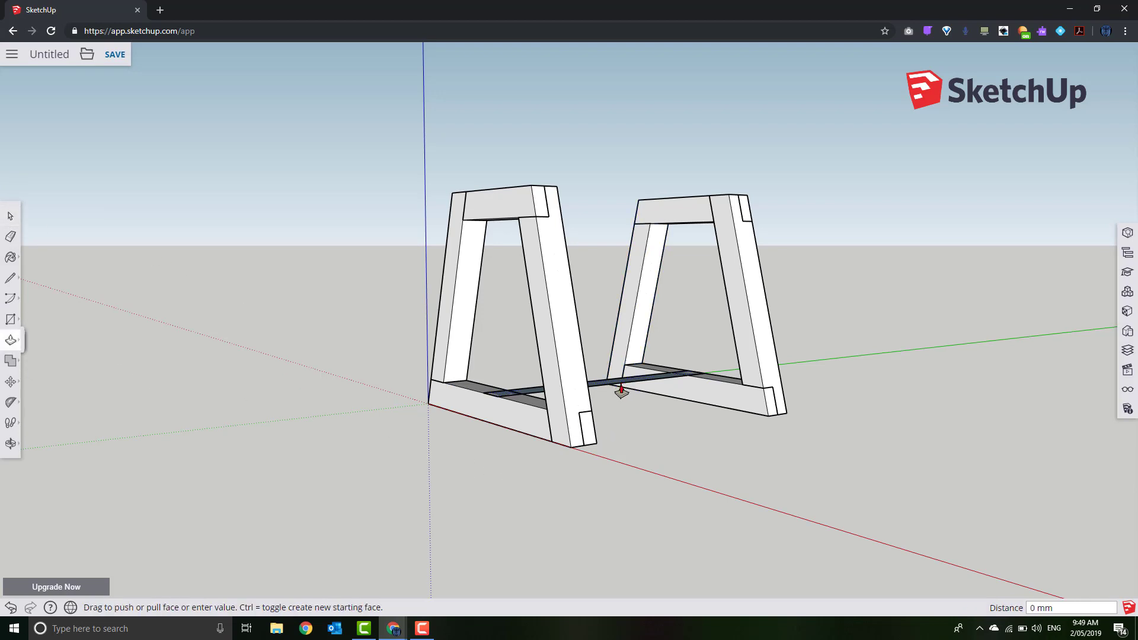
left_click(569, 452)
middle_click_drag(678, 471, 726, 477)
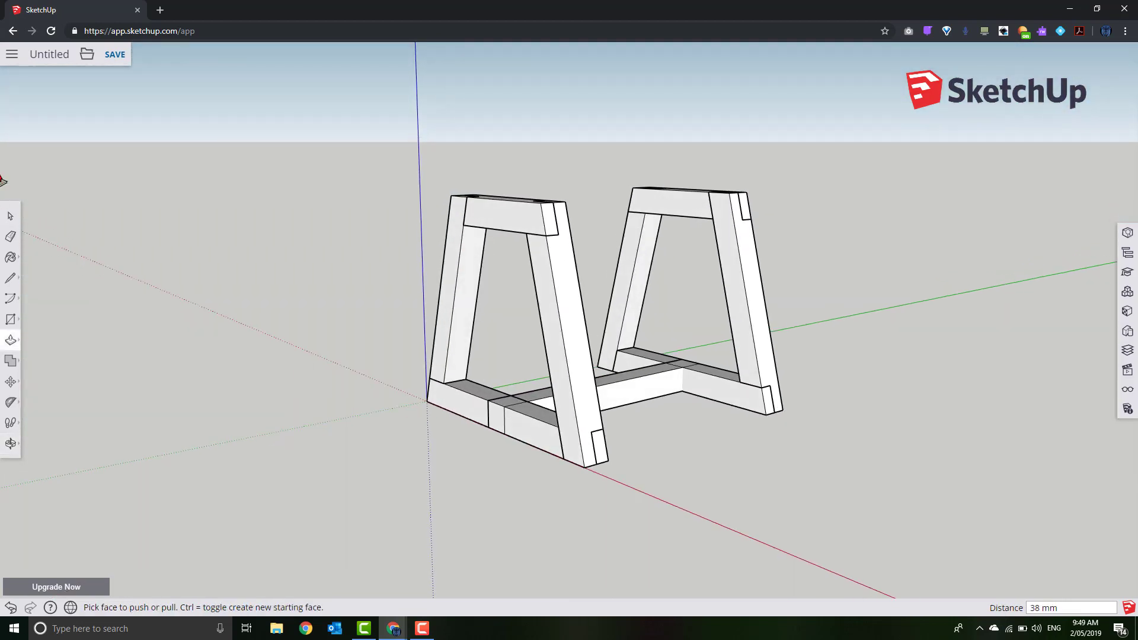
left_click(10, 216)
scroll(452, 436, "up", 5)
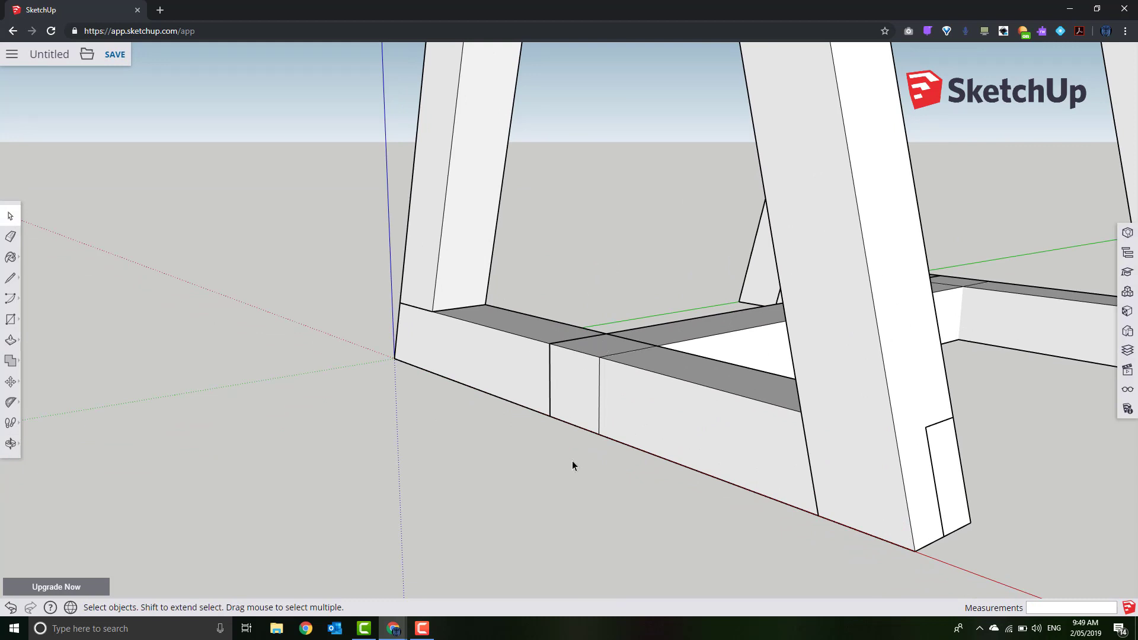
Draw two lines across the stretcher's underside to mark the lap notch
middle_click_drag(571, 460, 578, 313)
right_click(578, 313)
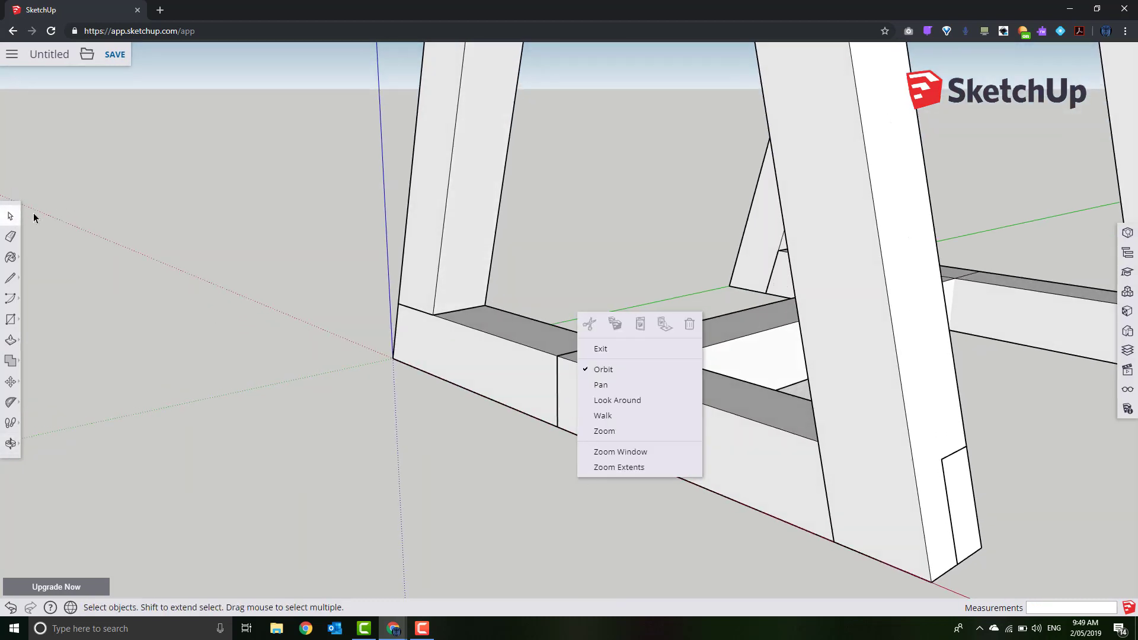
key("Escape")
left_click(624, 363)
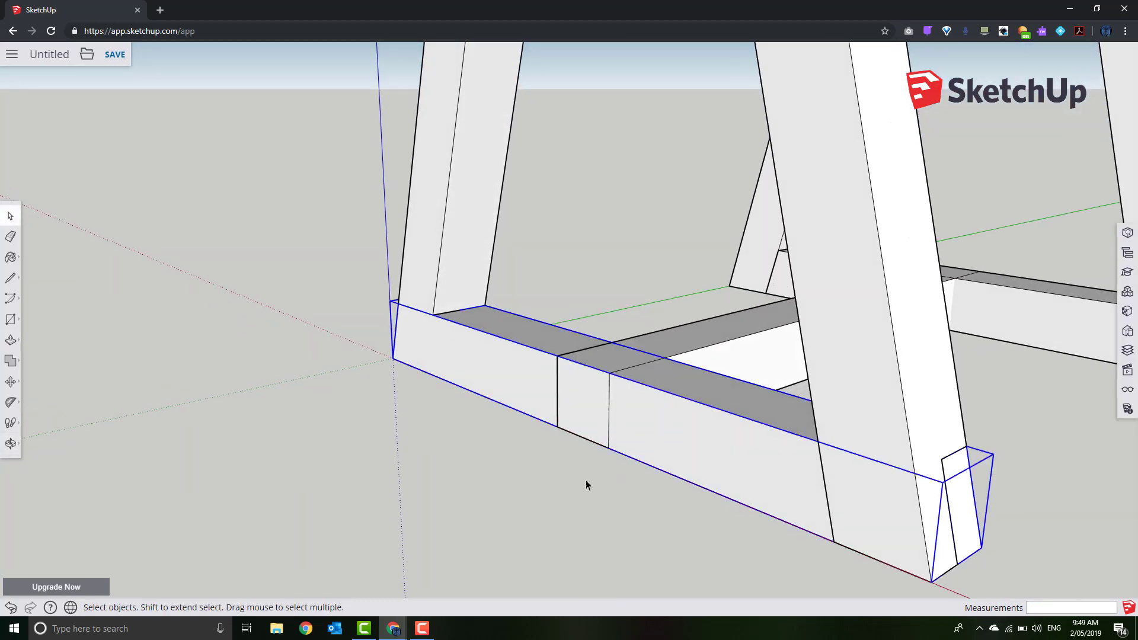
middle_click_drag(586, 486, 570, 293)
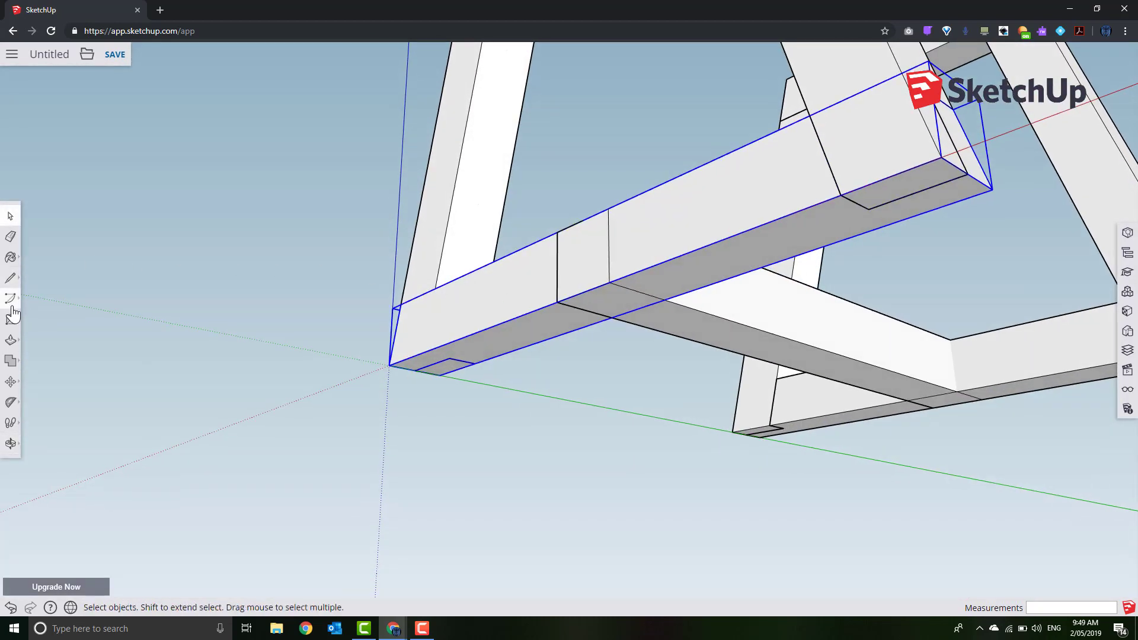
left_click(10, 278)
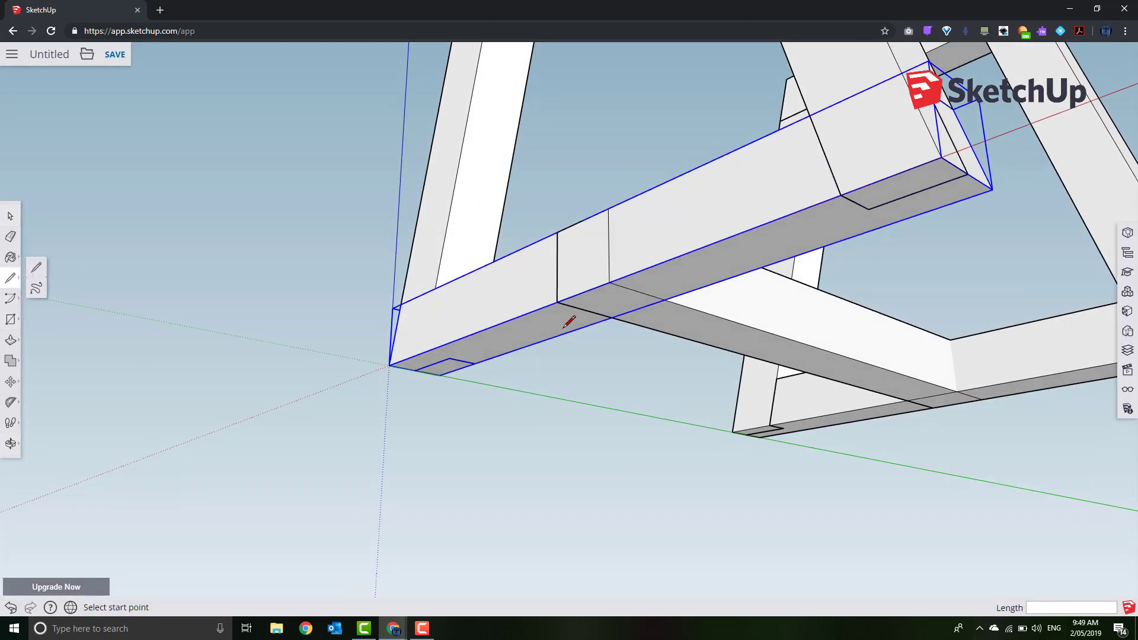
left_click(612, 318)
left_click(664, 299)
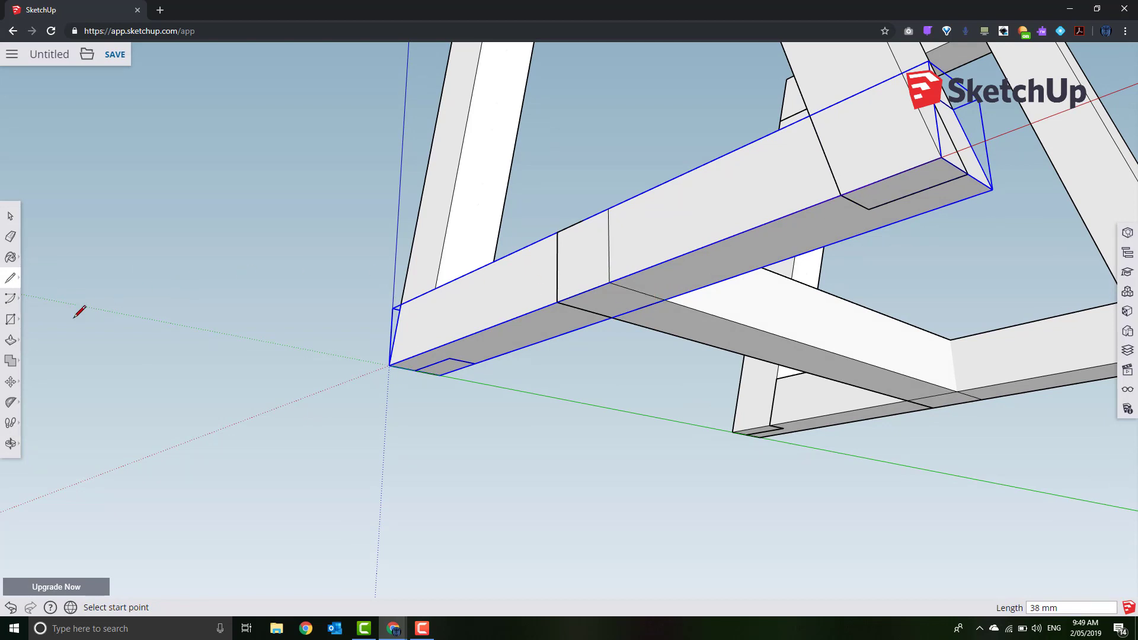
left_click(910, 401)
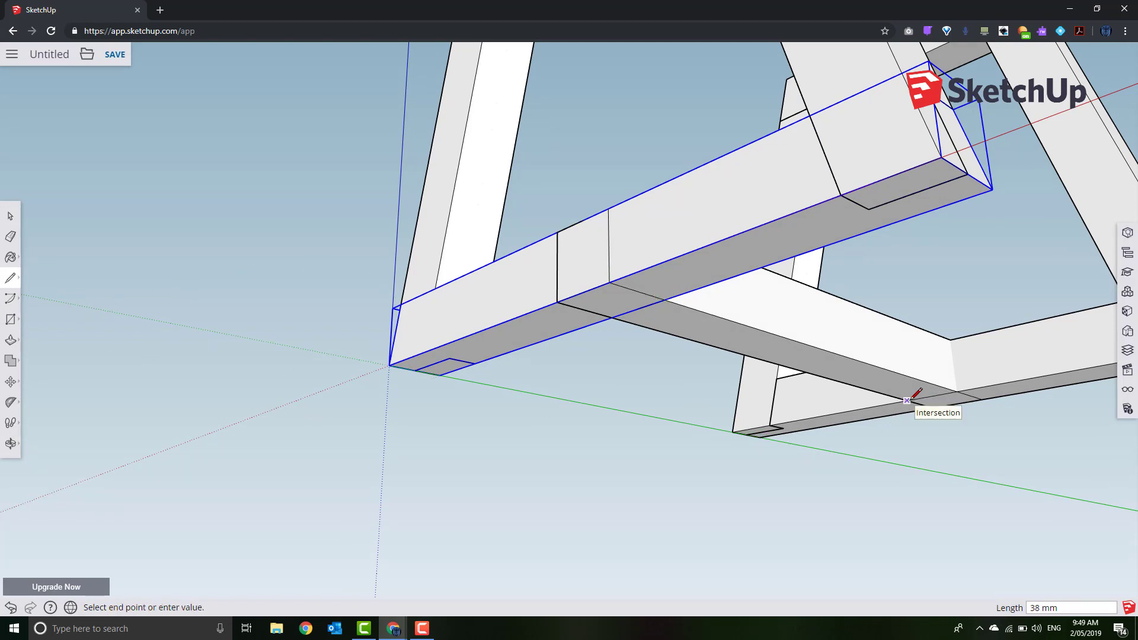
left_click(957, 389)
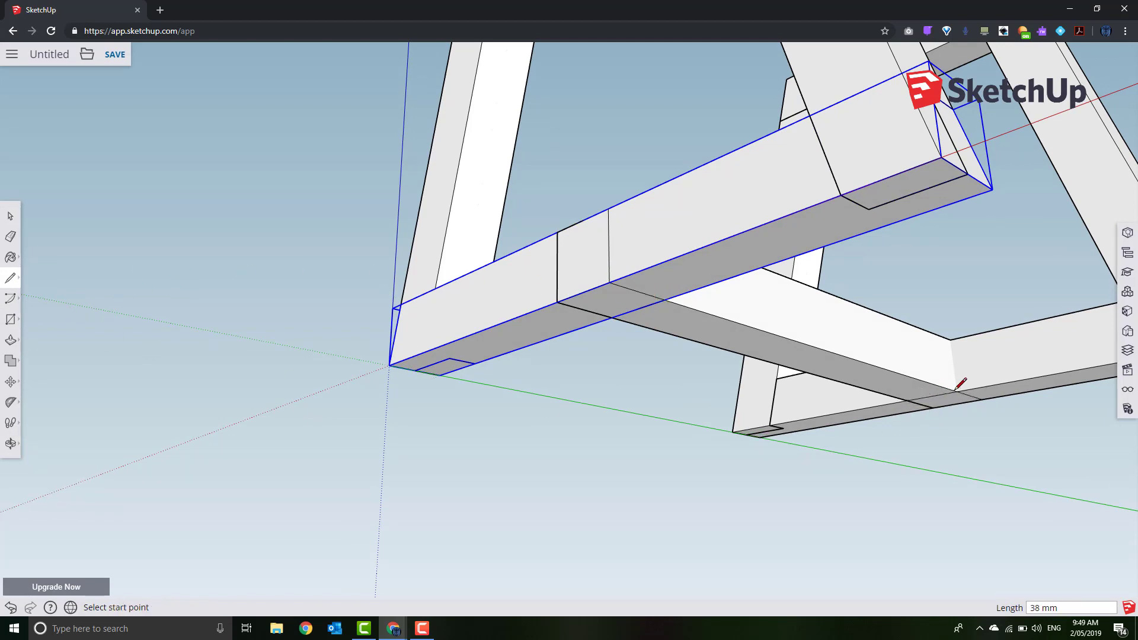
Push the marked face in to the Cross02 midpoint to cut the half-lap notch
left_click(10, 340)
left_click(612, 319)
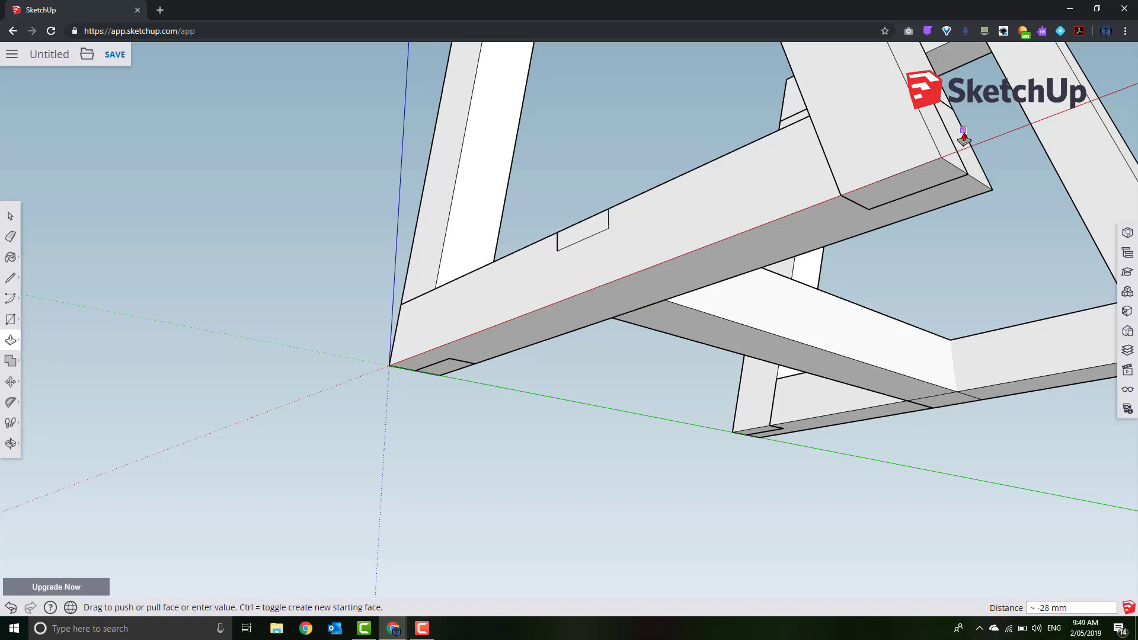
left_click(970, 150)
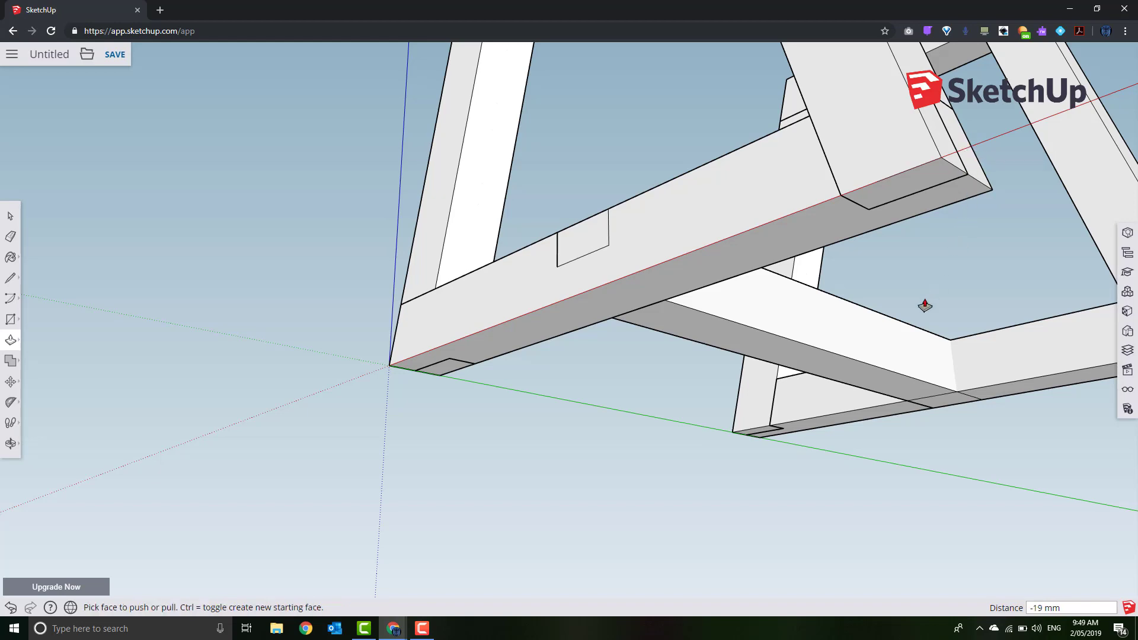
middle_click_drag(925, 306, 522, 302)
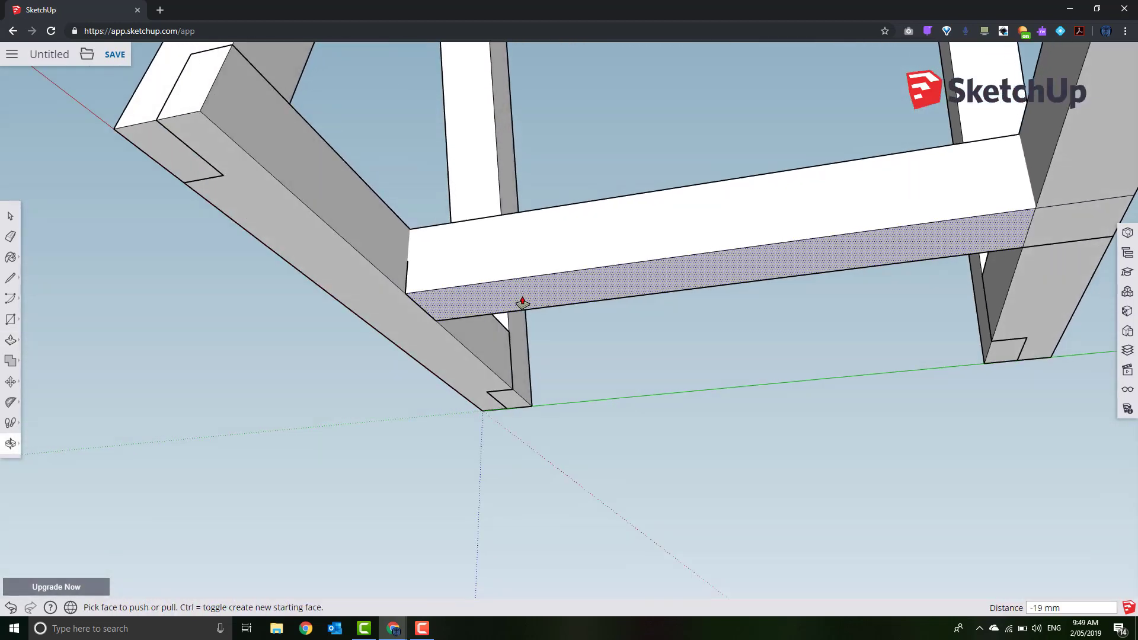
left_click(1062, 235)
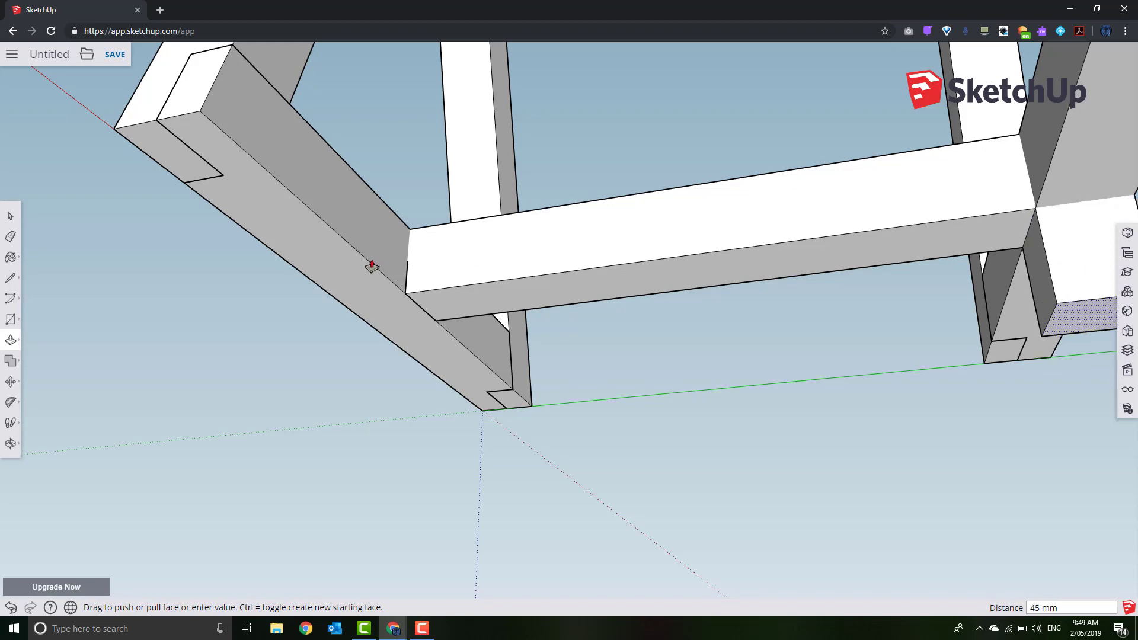
middle_click_drag(371, 265, 559, 241)
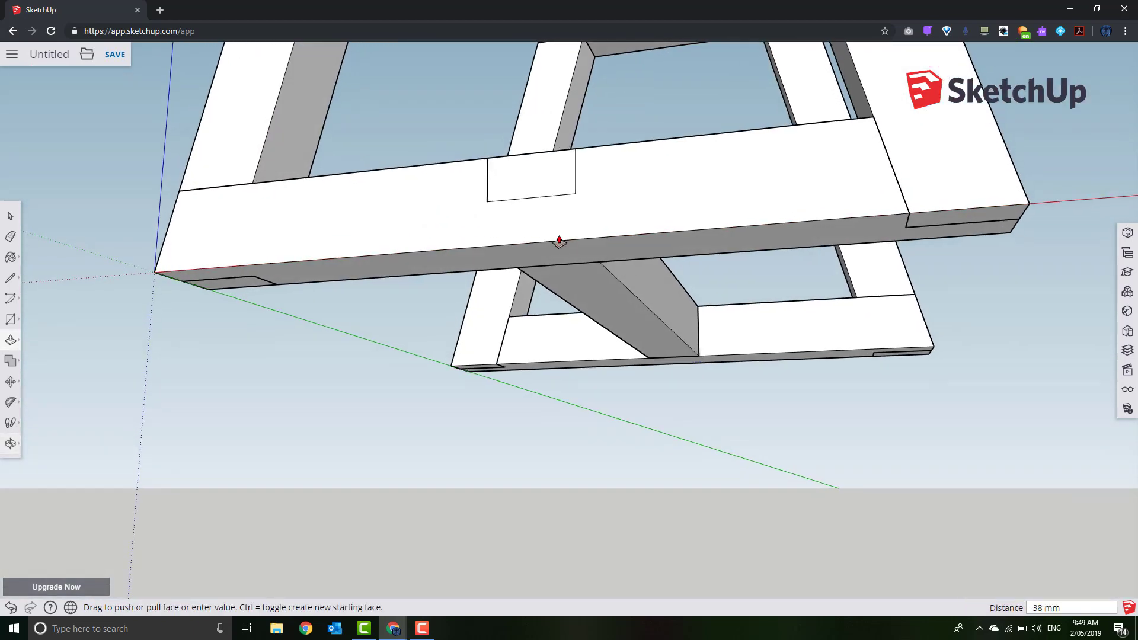
left_click(571, 202)
middle_click_drag(560, 355, 741, 451)
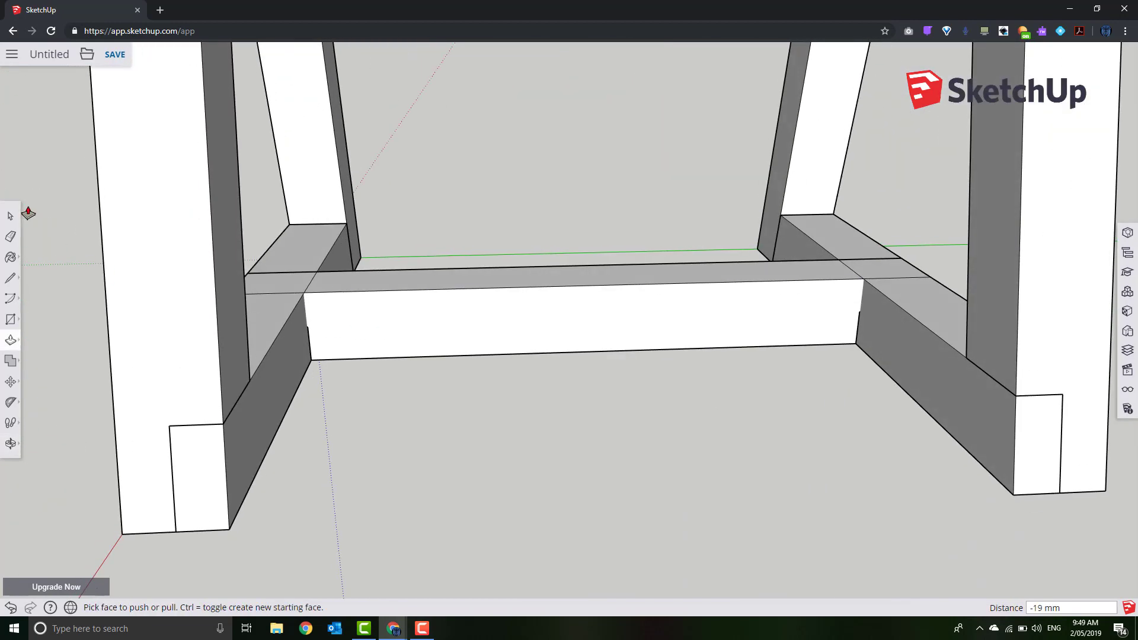
left_click(10, 215)
middle_click_drag(400, 358, 550, 467)
left_click(560, 428)
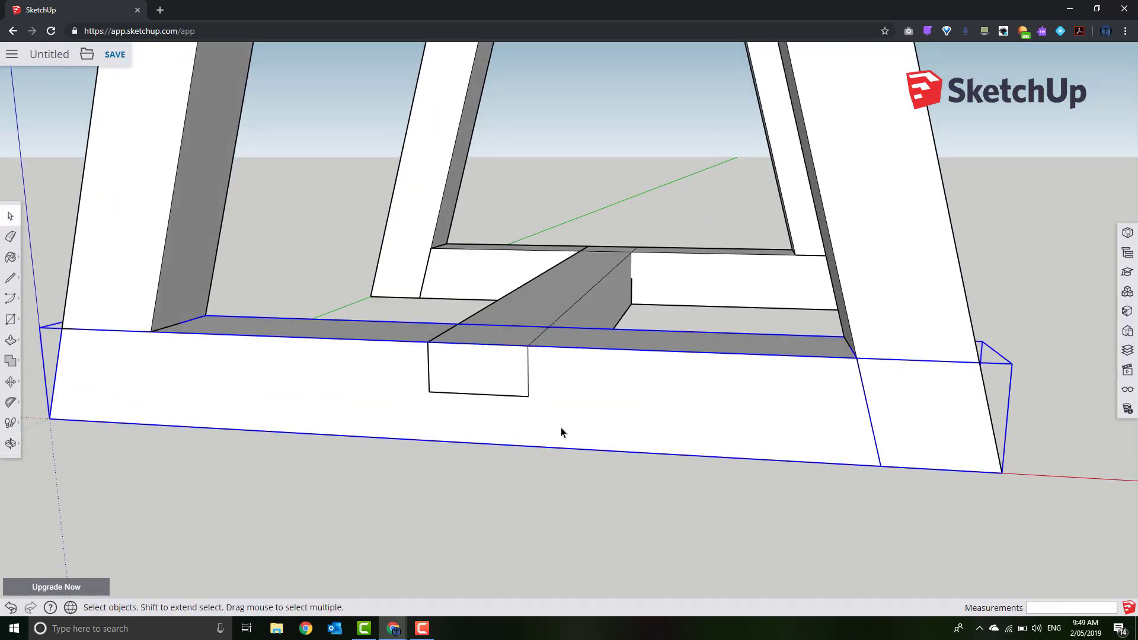
Inside the bottom rail group, draw a 38 mm square where the stretcher crosses
middle_click_drag(560, 428, 584, 486)
double_click(594, 480)
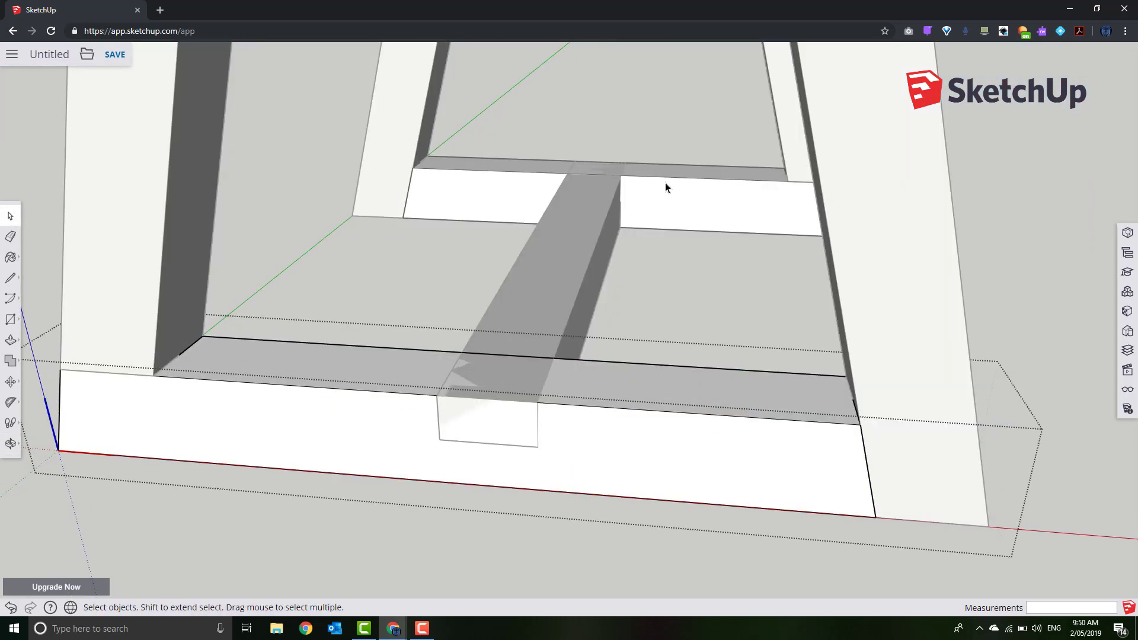
left_click(10, 318)
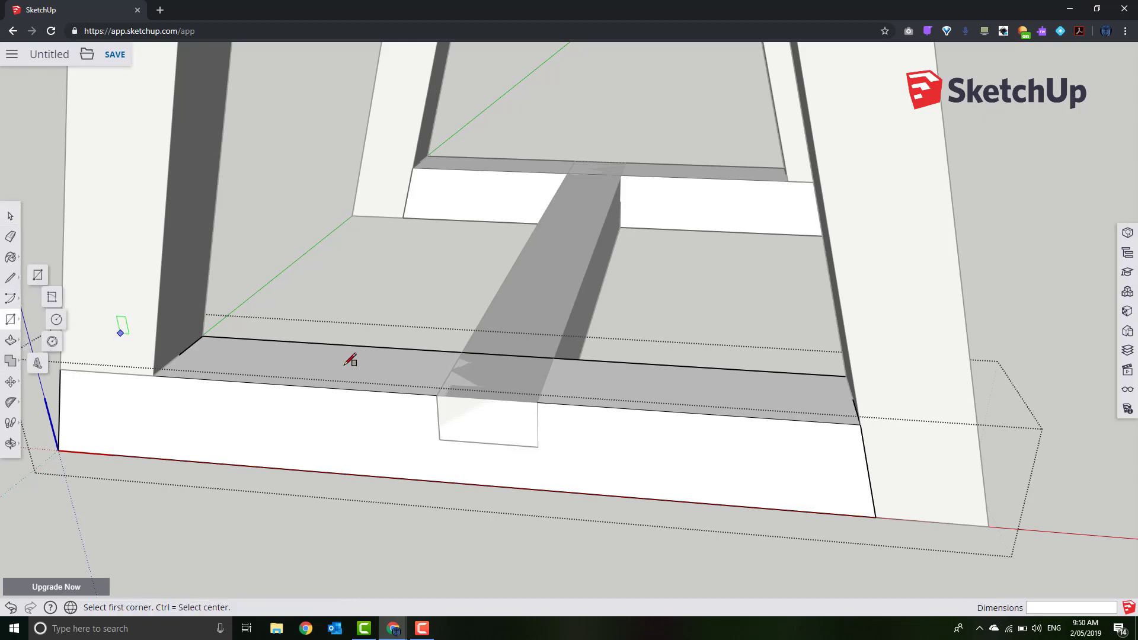
left_click(468, 350)
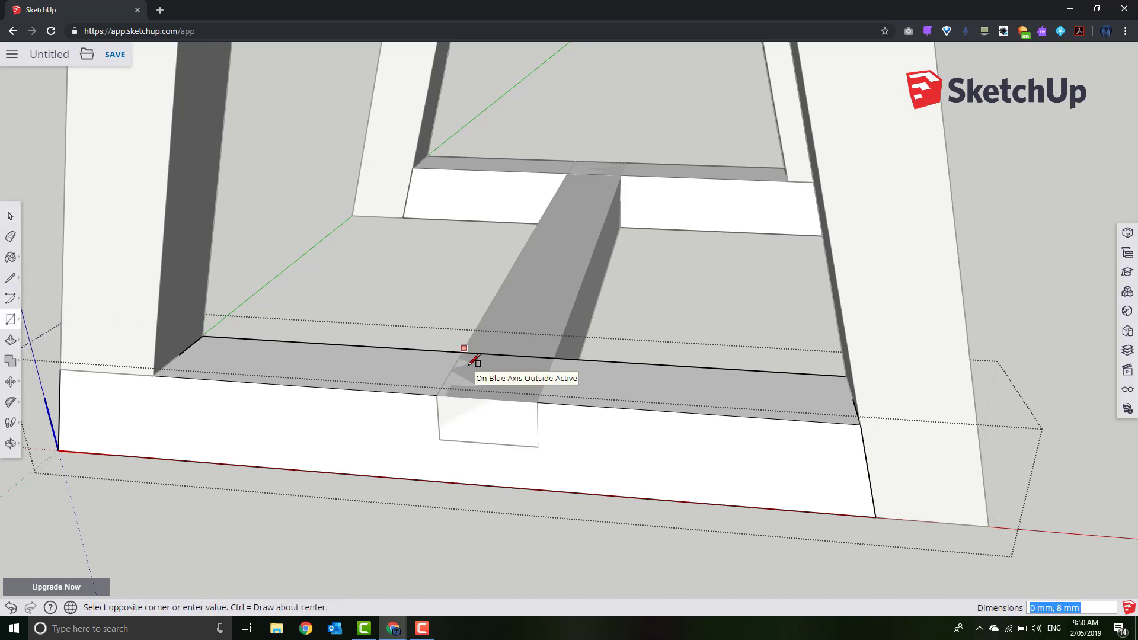
key("Escape")
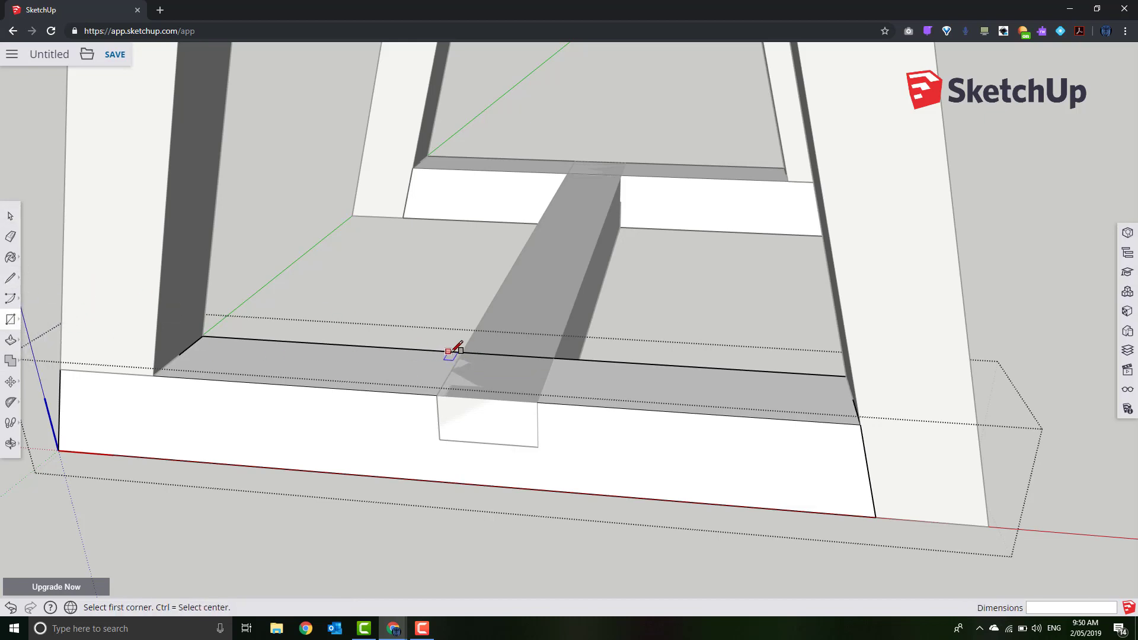
left_click(465, 351)
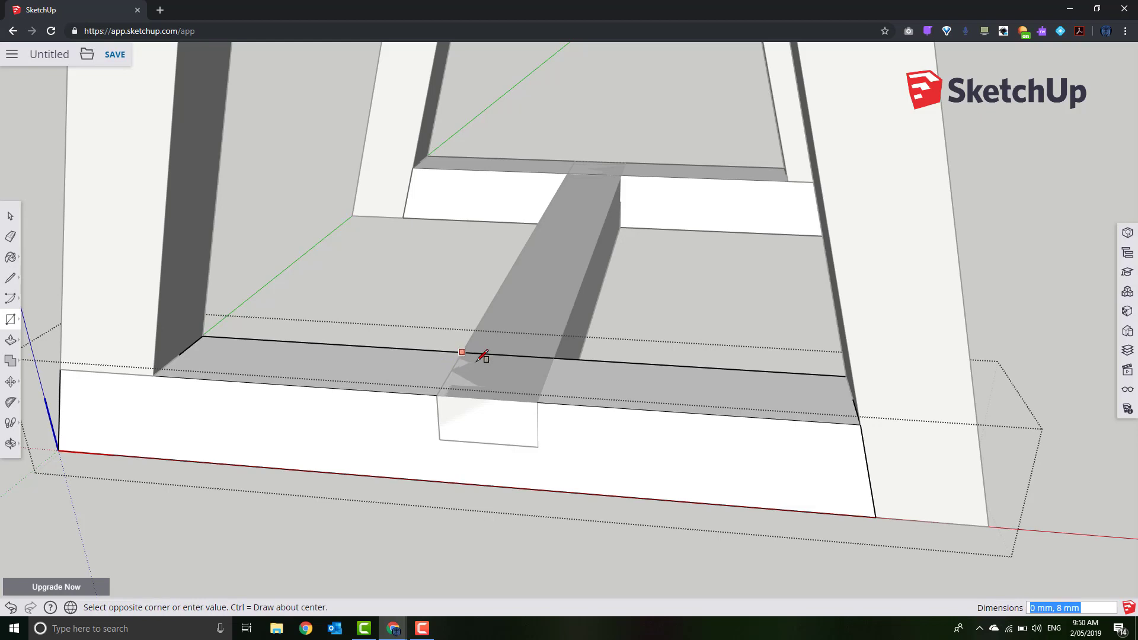
left_click(537, 403)
Push the square 19 mm into the rail and exit the group
left_click(11, 340)
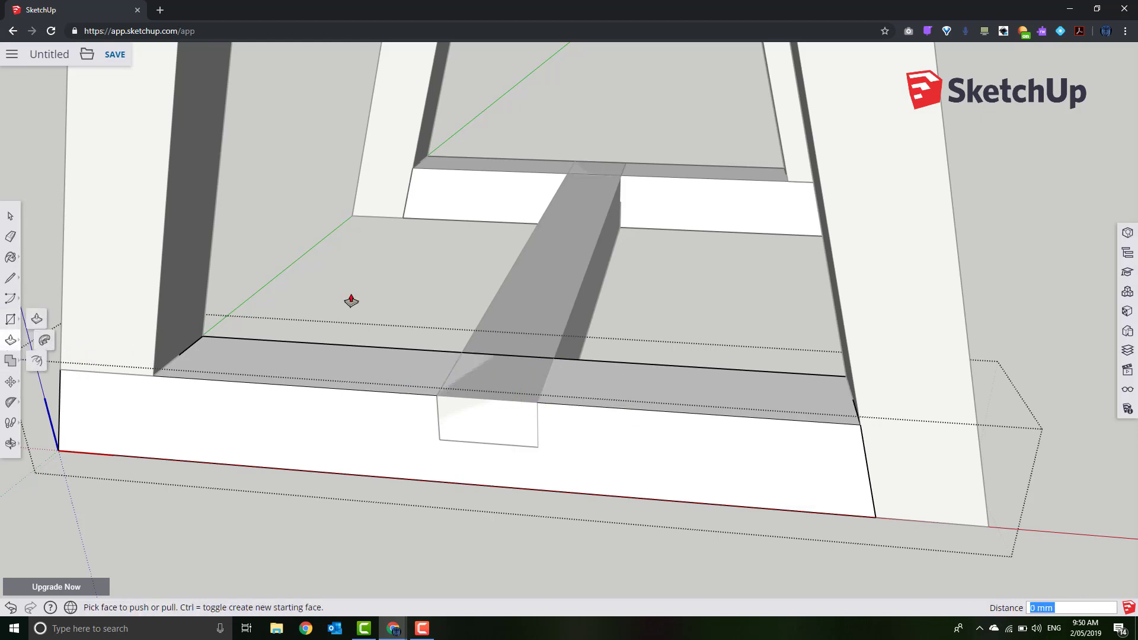
left_click(496, 399)
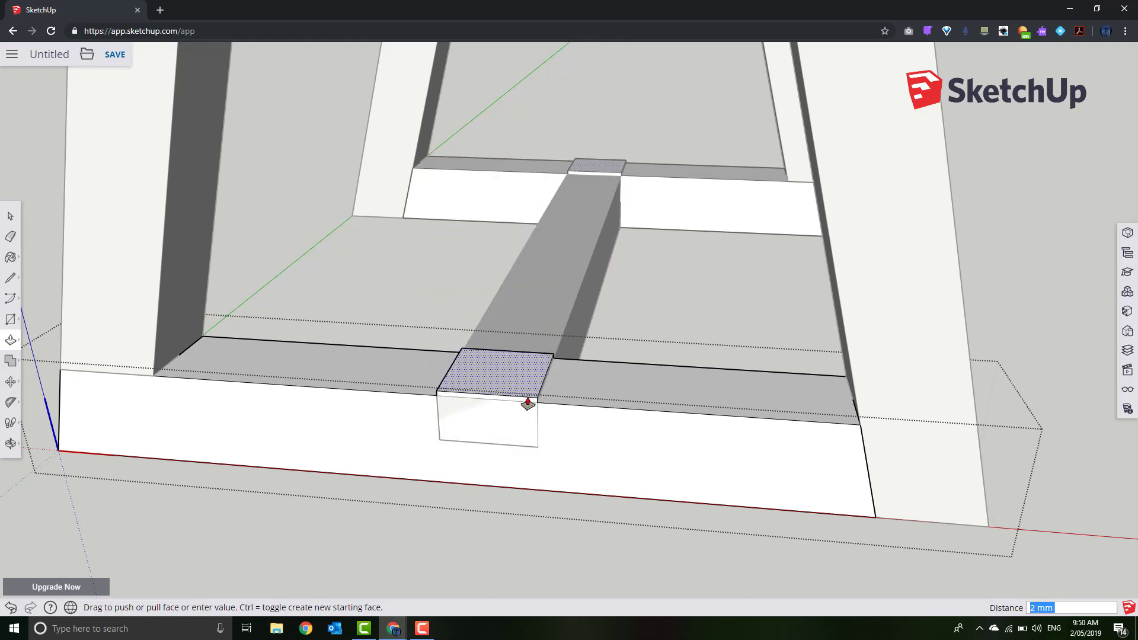
left_click(539, 449)
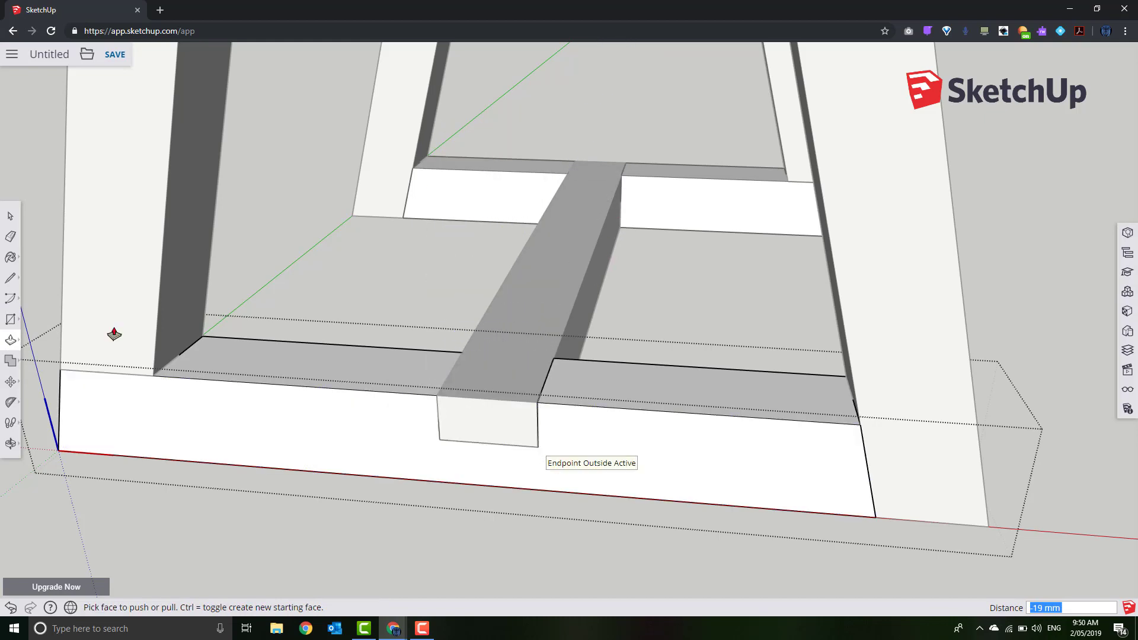
left_click(10, 217)
left_click(57, 232)
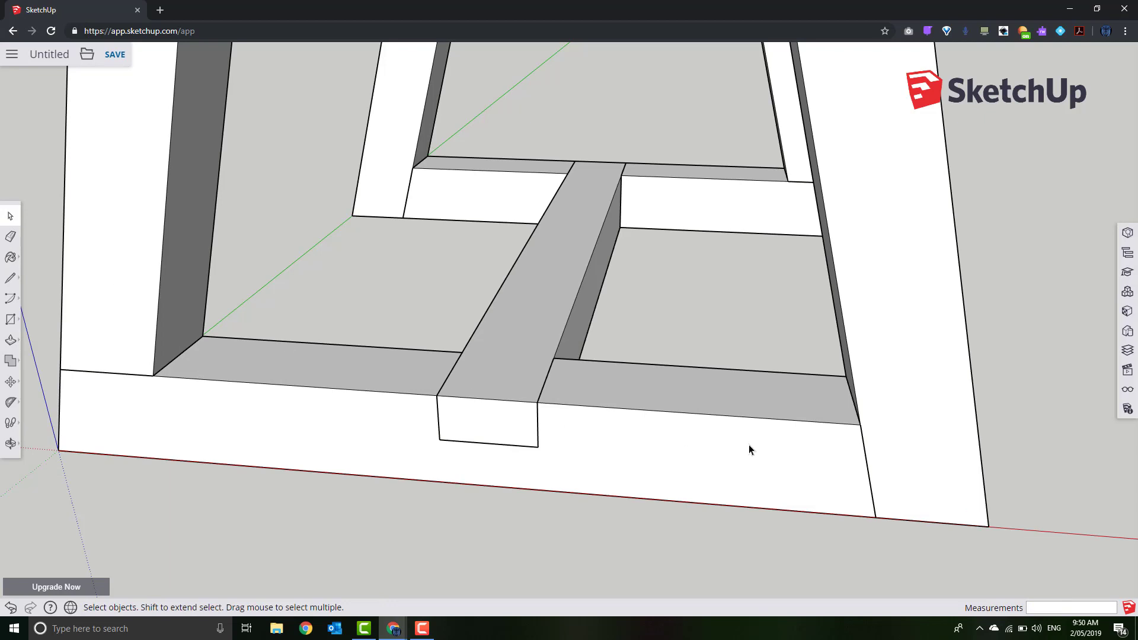
middle_click_drag(748, 450, 595, 327)
left_click(593, 328)
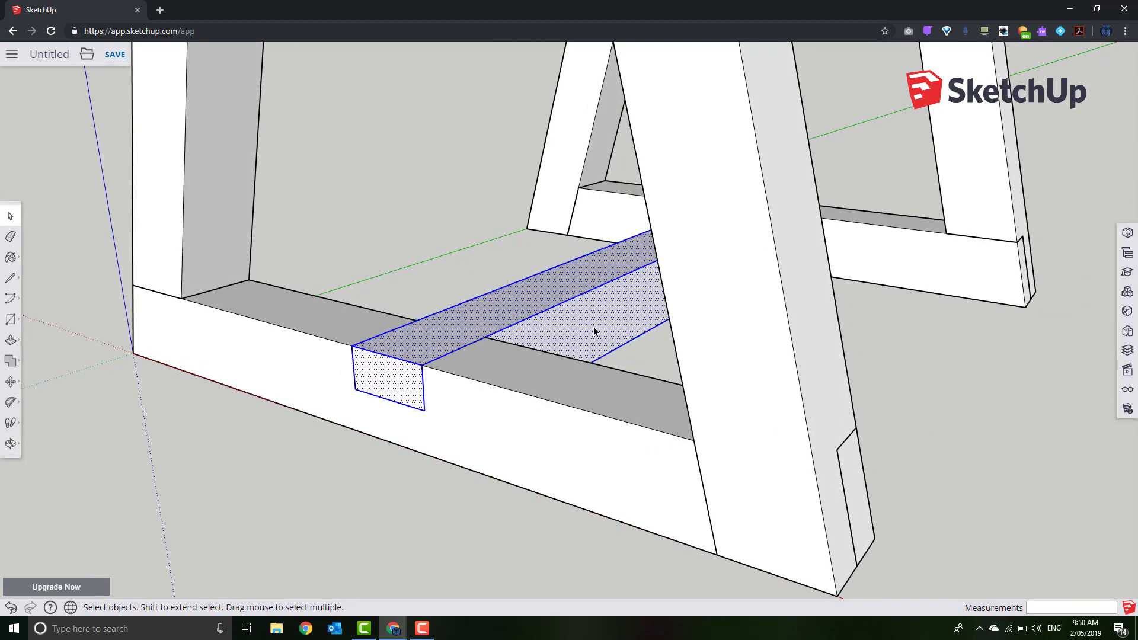
Make the stretcher a component named Cross03
right_click(594, 329)
left_click(625, 461)
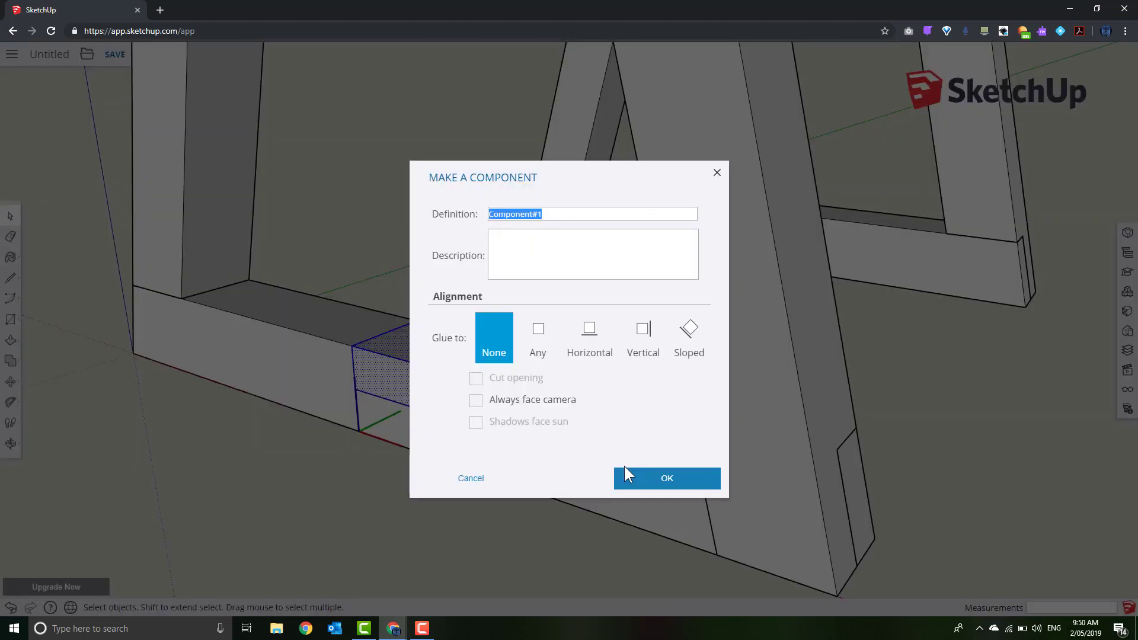
type("Cross03")
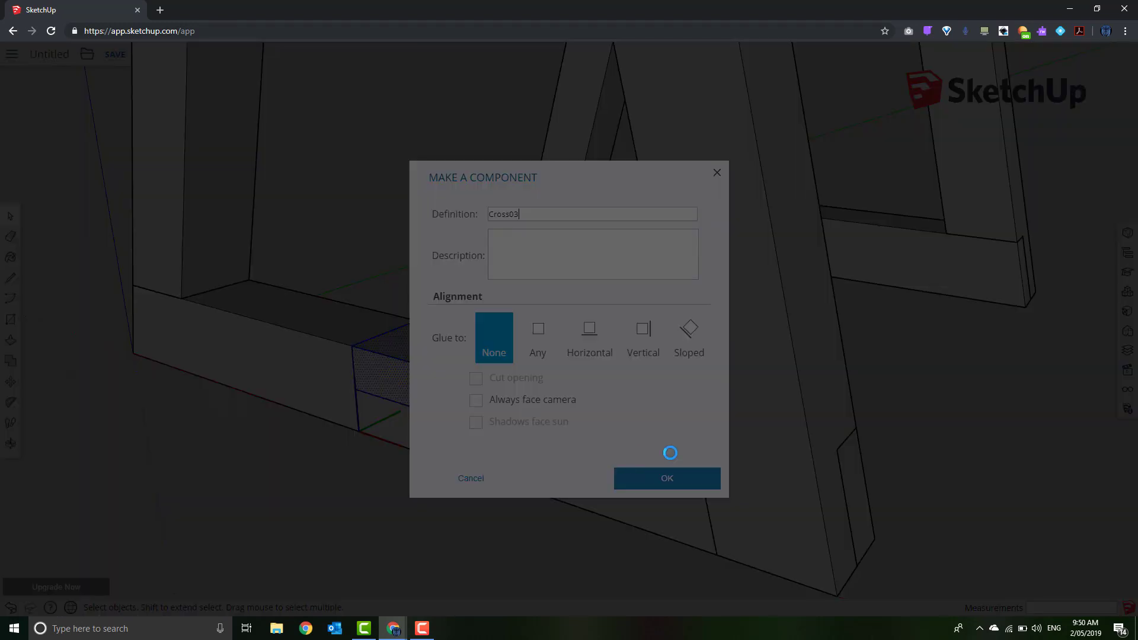
left_click(666, 471)
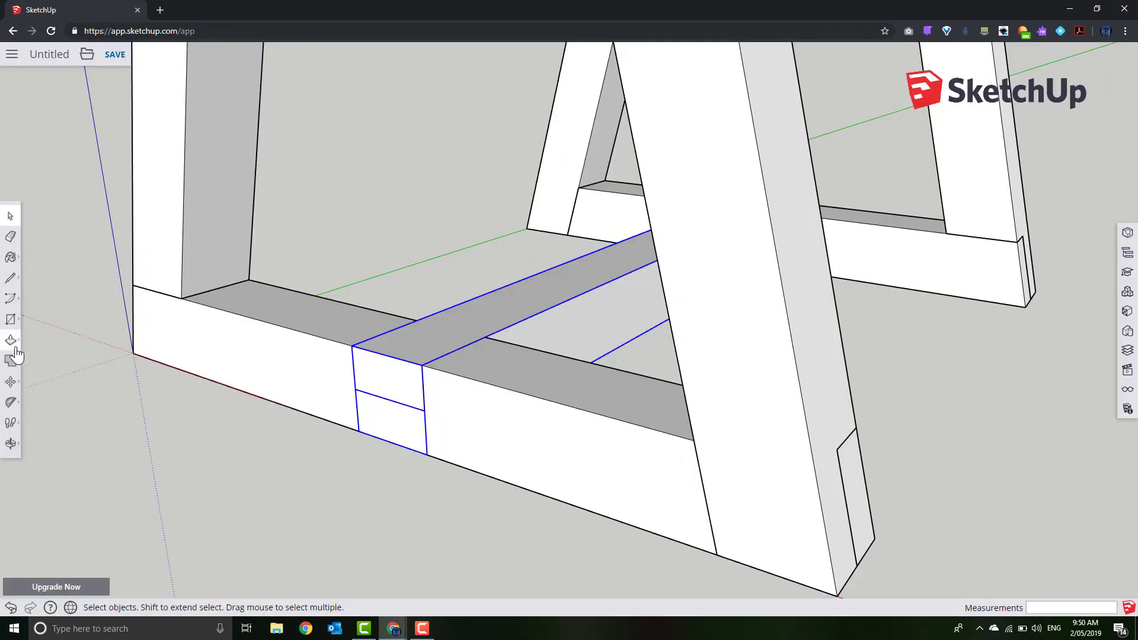
Move the Cross03 stretcher down so it seats in the rail notches
left_click(10, 381)
left_click(532, 324)
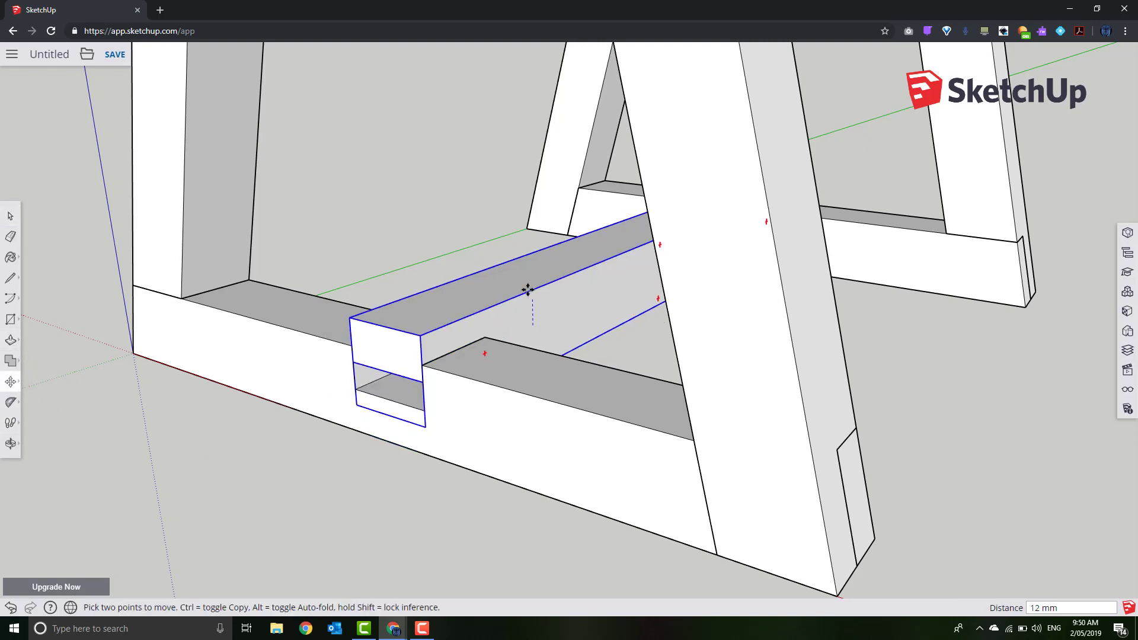
left_click(516, 327)
scroll(535, 325, "down", 2)
scroll(534, 325, "down", 5)
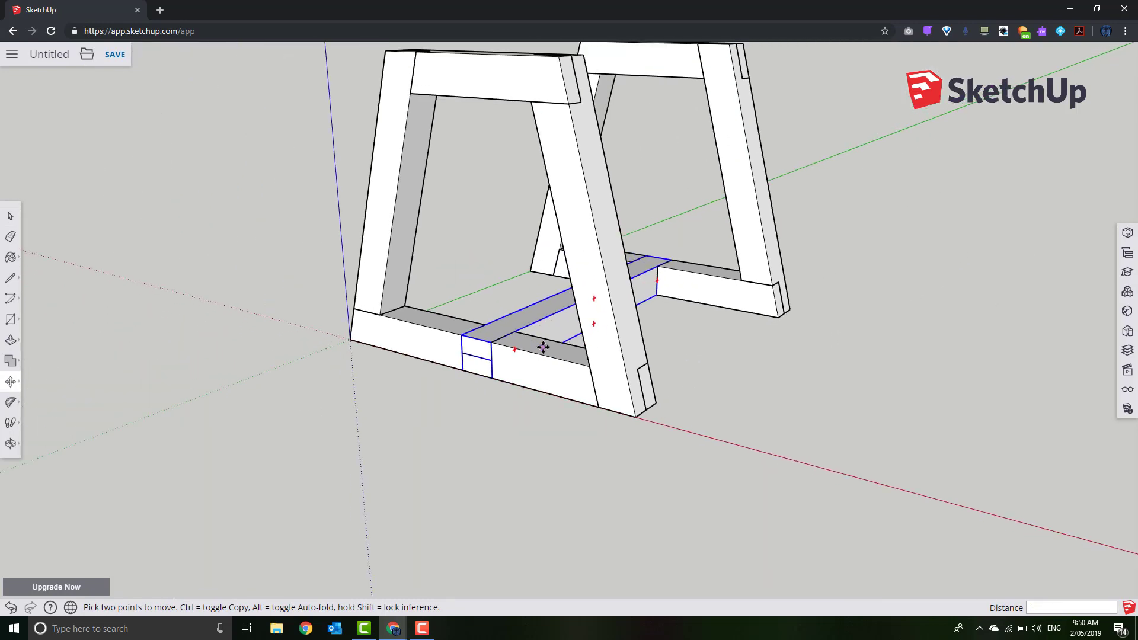
middle_click_drag(770, 386, 812, 519)
key("m")
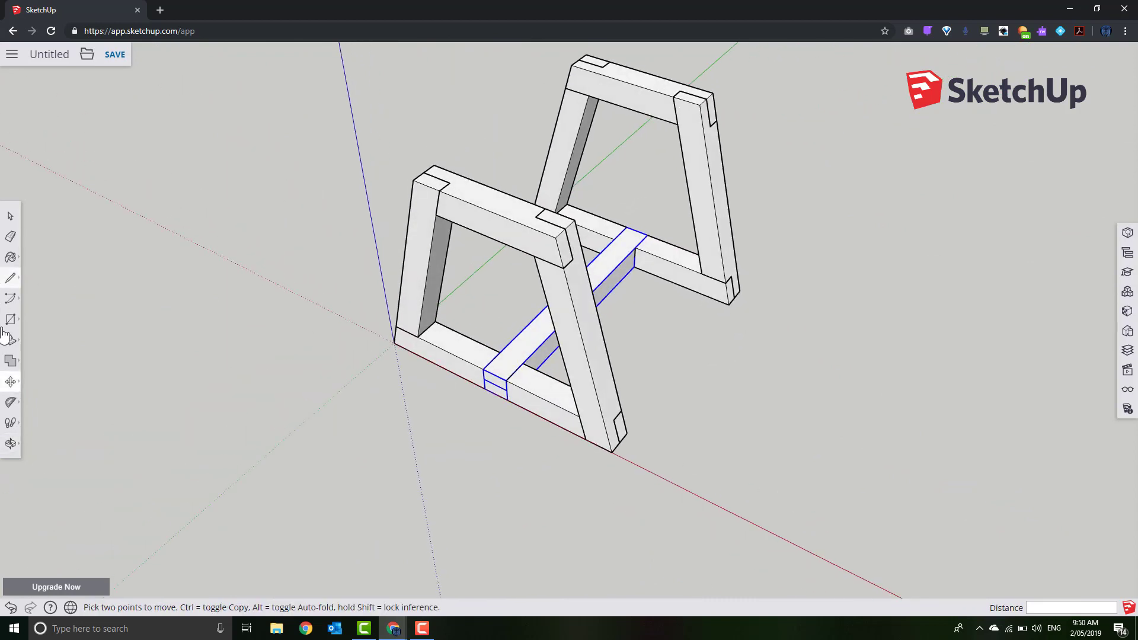
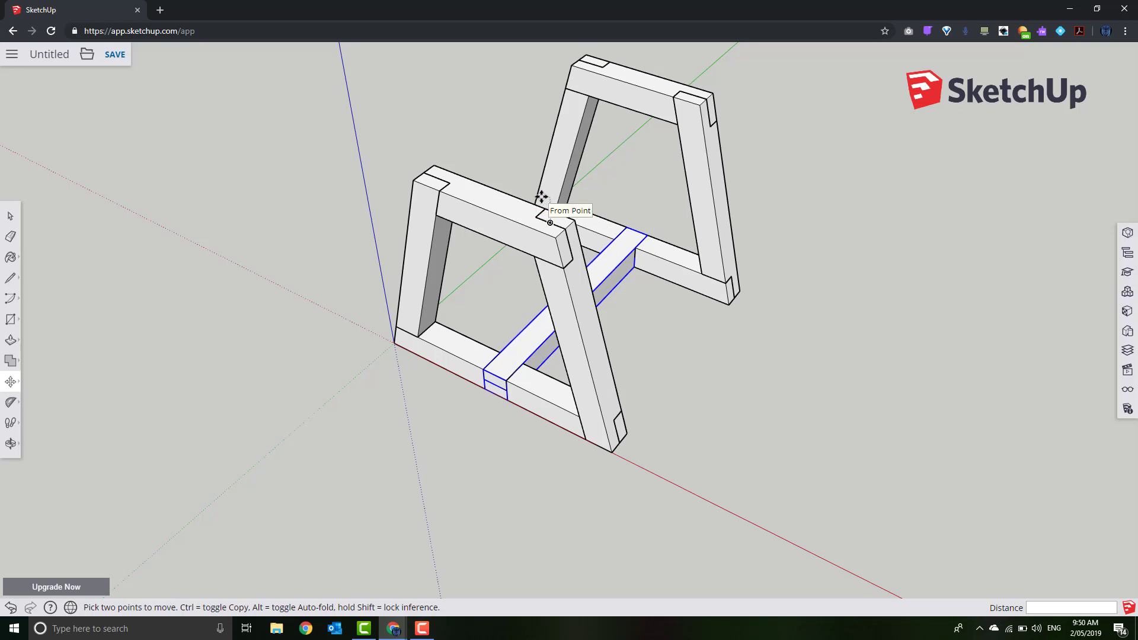
Move the front top crossbeam by its corner into the notch on the leg tops
left_click(542, 198)
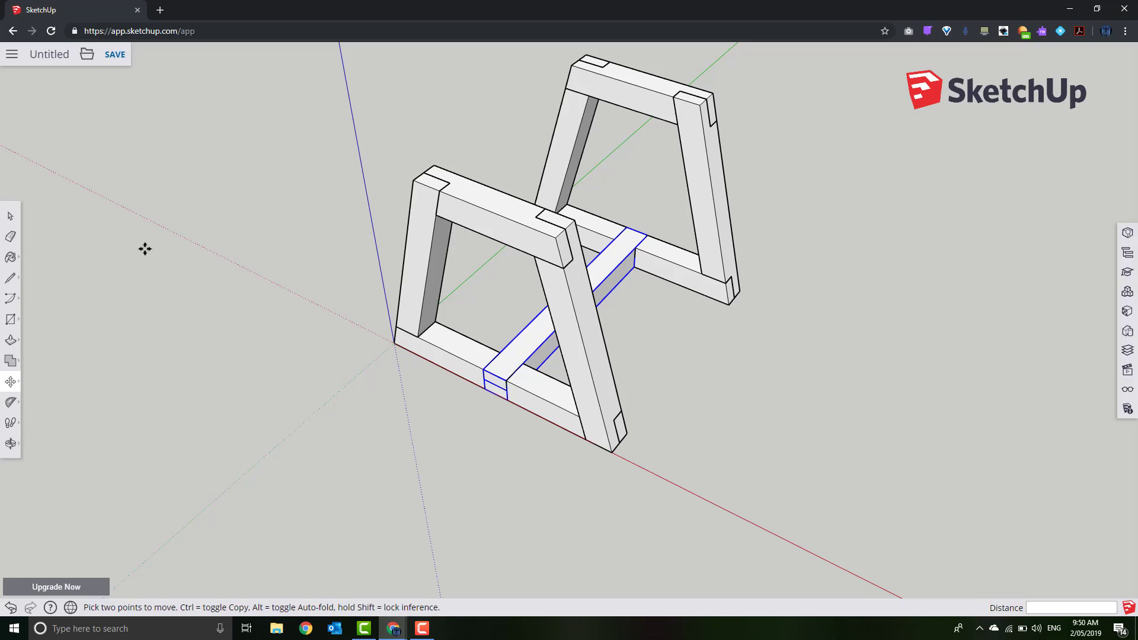
Draw a rectangle from the front leg's top corner to the back leg's top corner
left_click(10, 320)
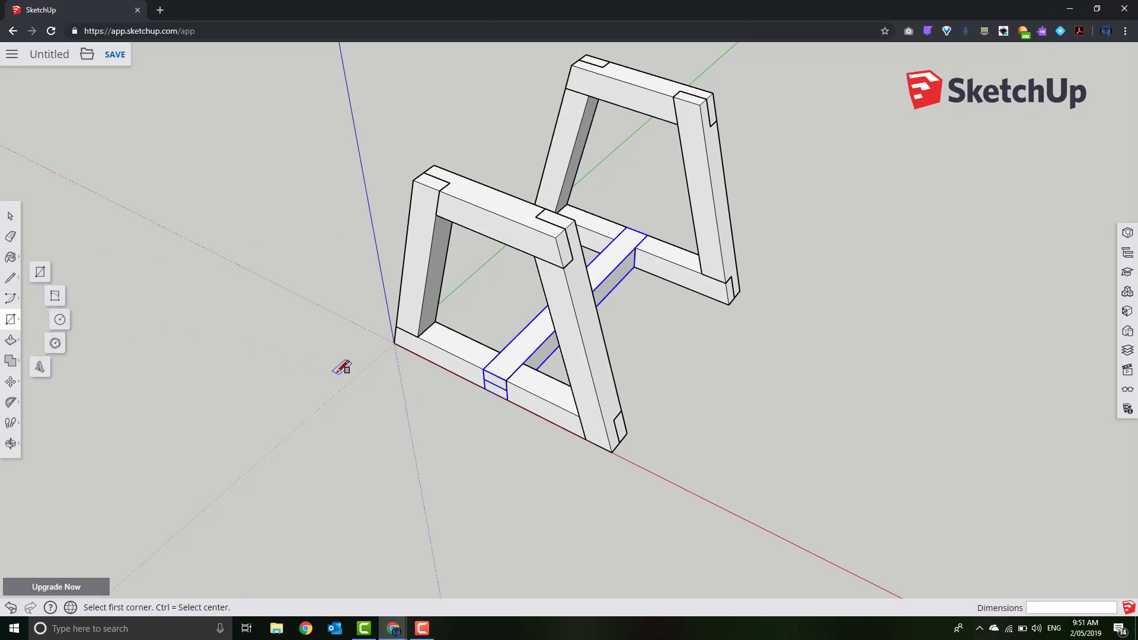
scroll(35, 268, "down", 1)
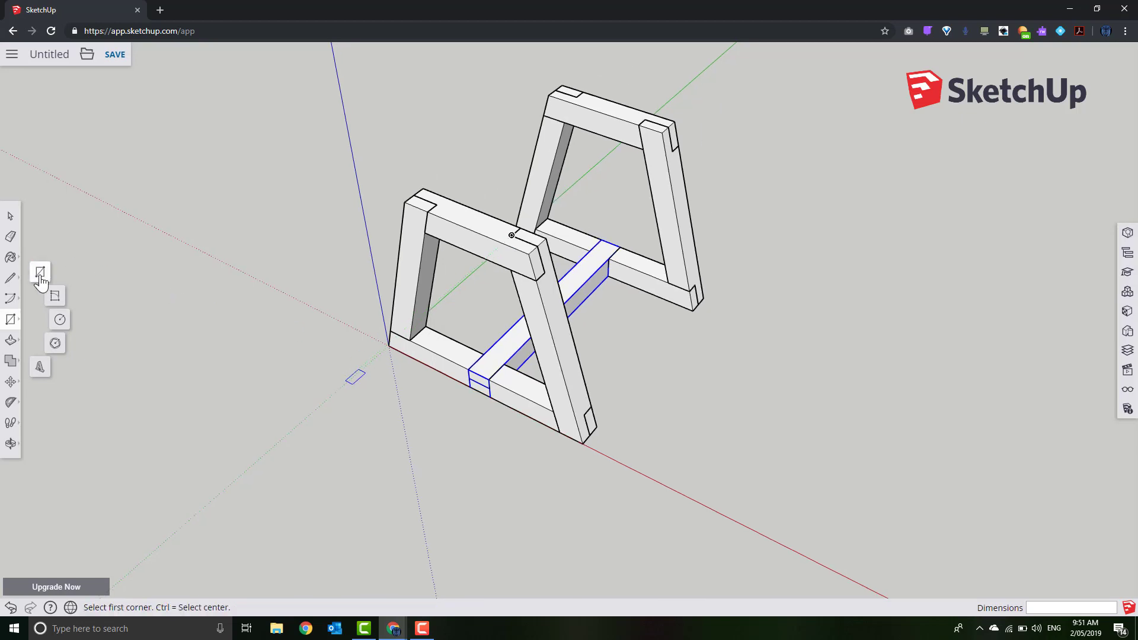
left_click(39, 276)
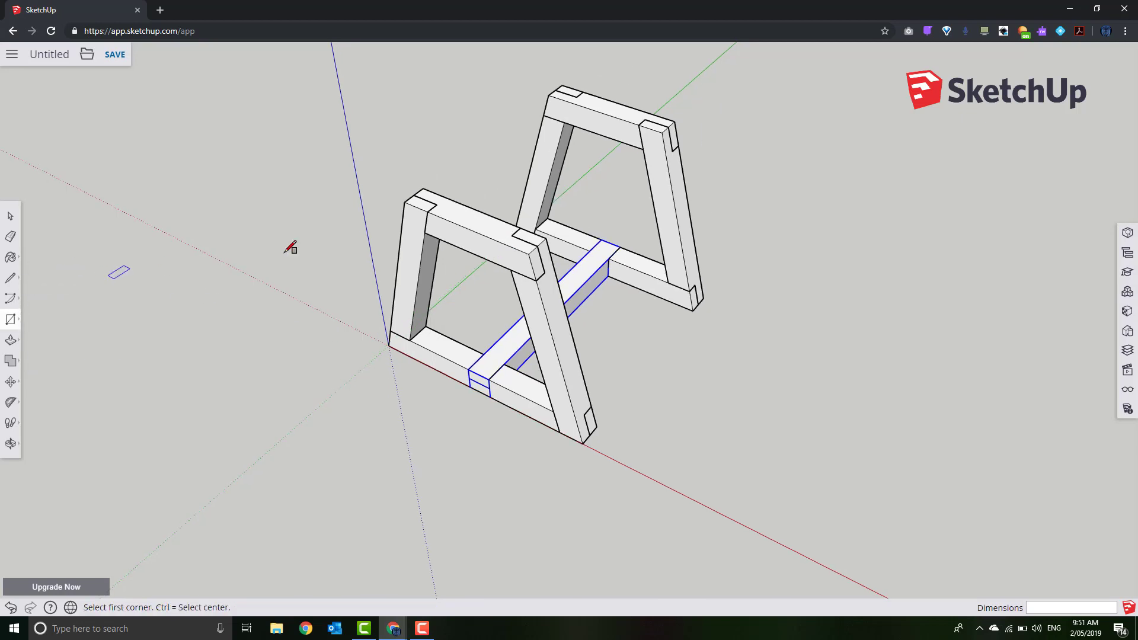
left_click(414, 195)
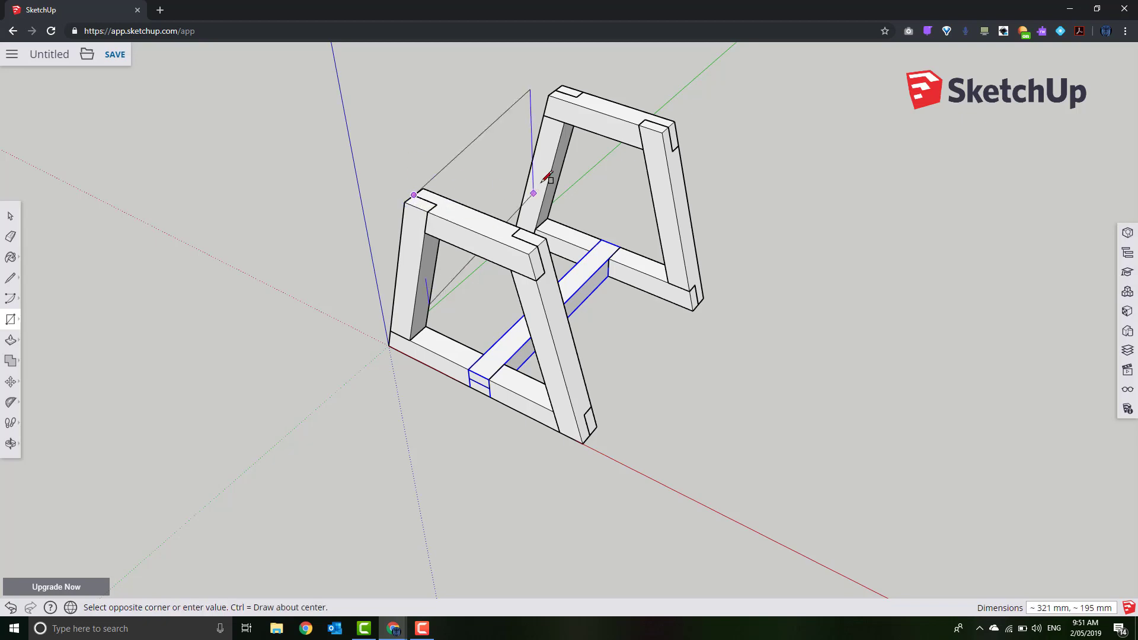
left_click(581, 94)
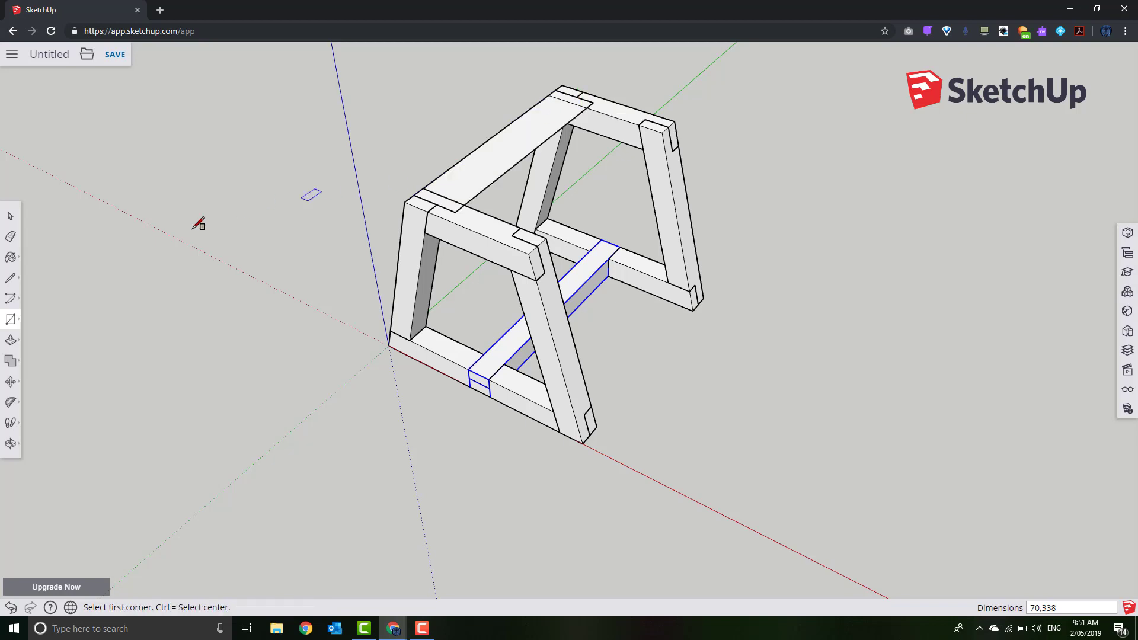
Pull the rectangle up into a 19 mm thick board and select it
left_click(11, 339)
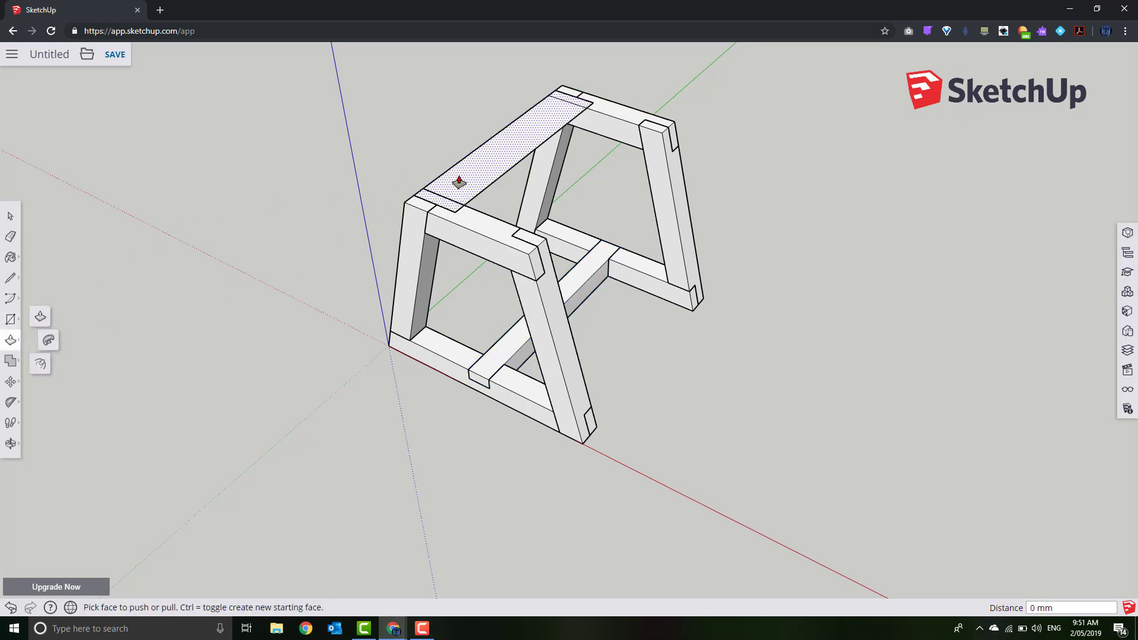
left_click_drag(465, 178, 463, 142)
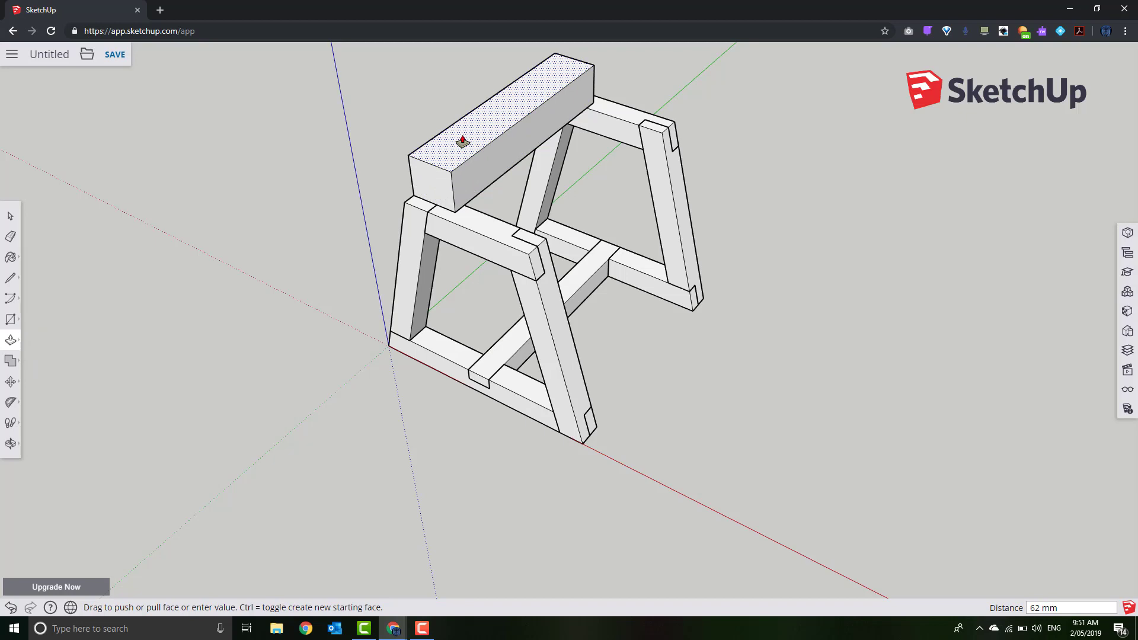
type("19")
key("Return")
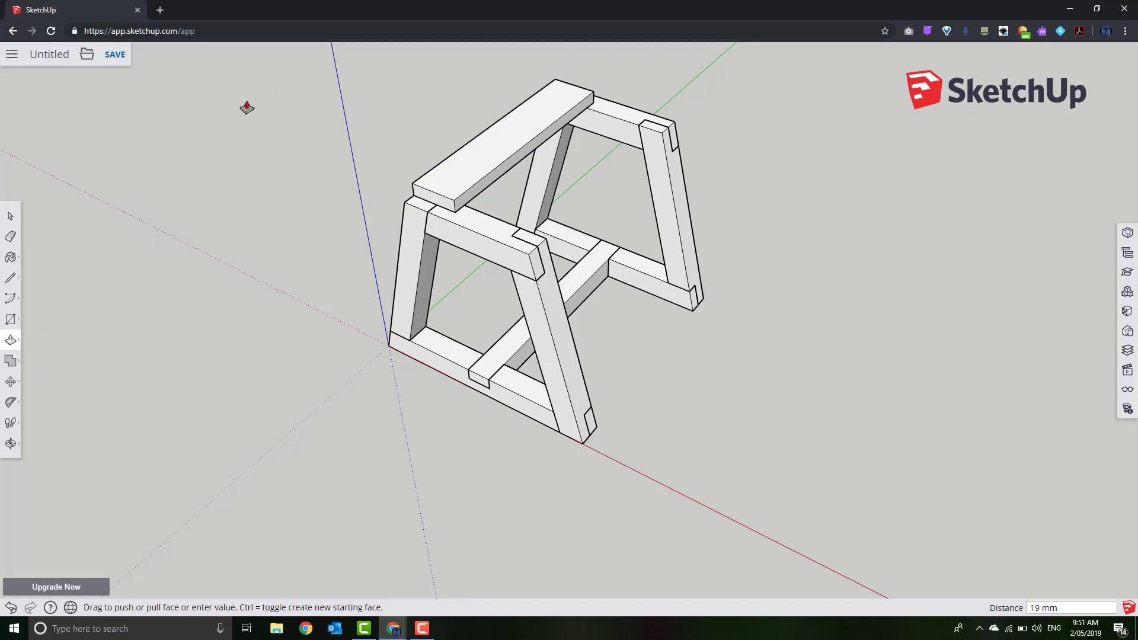
left_click(11, 216)
left_click(485, 169)
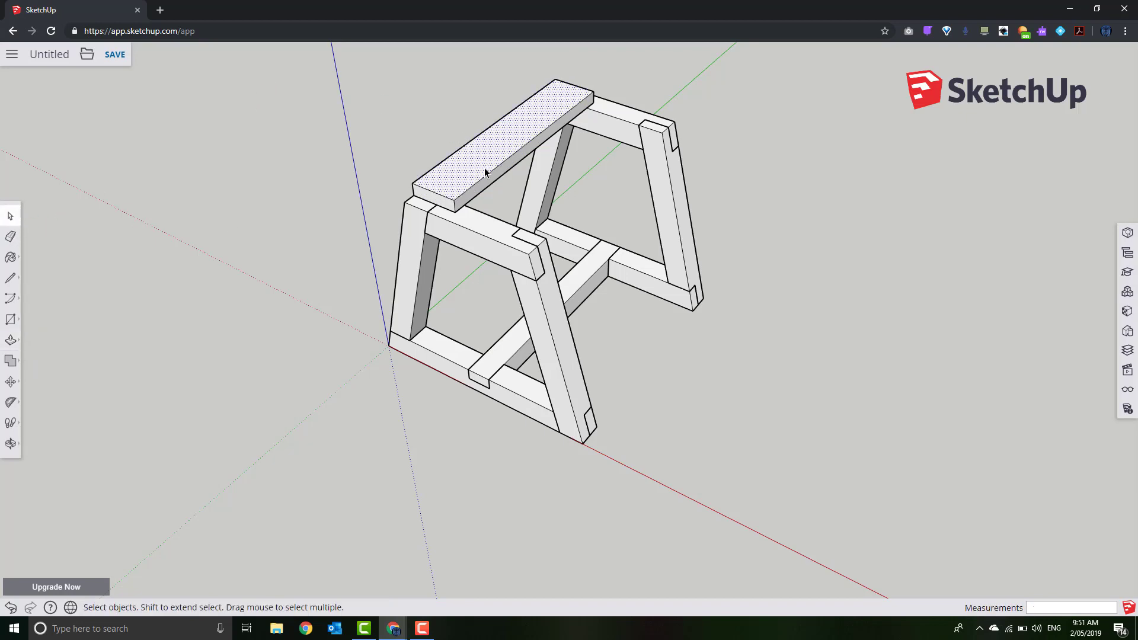
Make the selected top board a component named Seat
right_click(485, 169)
left_click(517, 301)
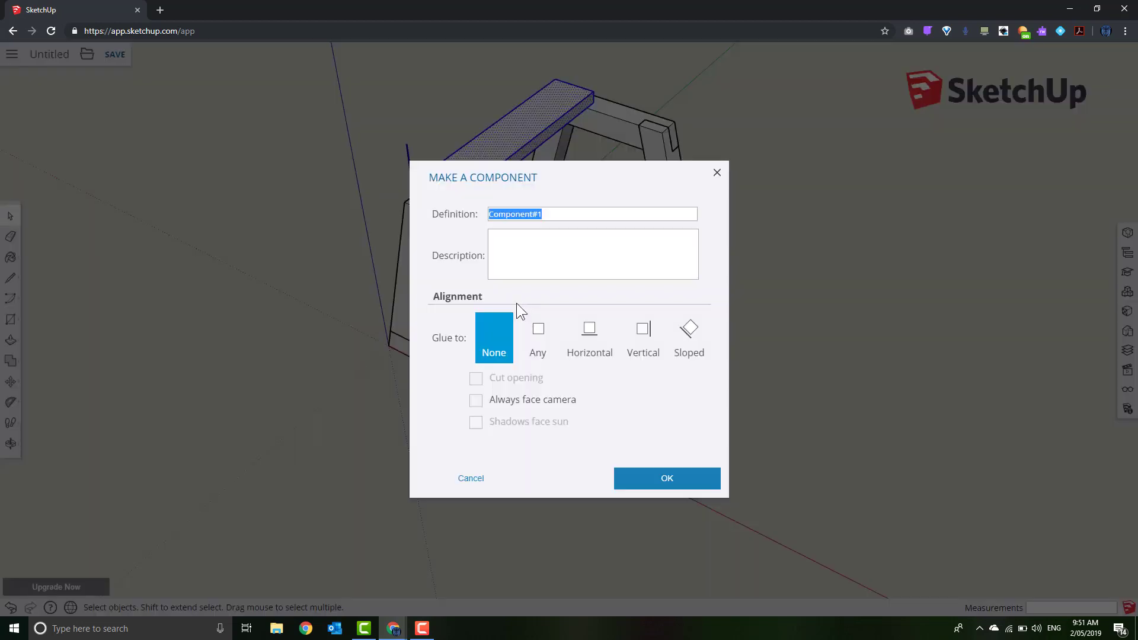
left_click(637, 467)
type("s")
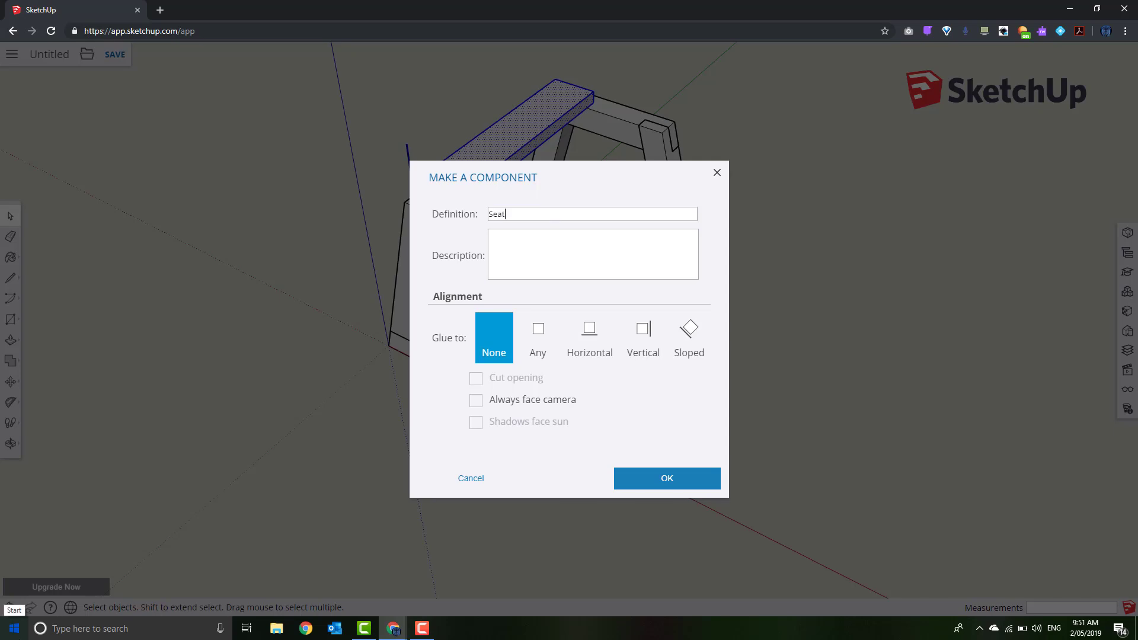
key("Return")
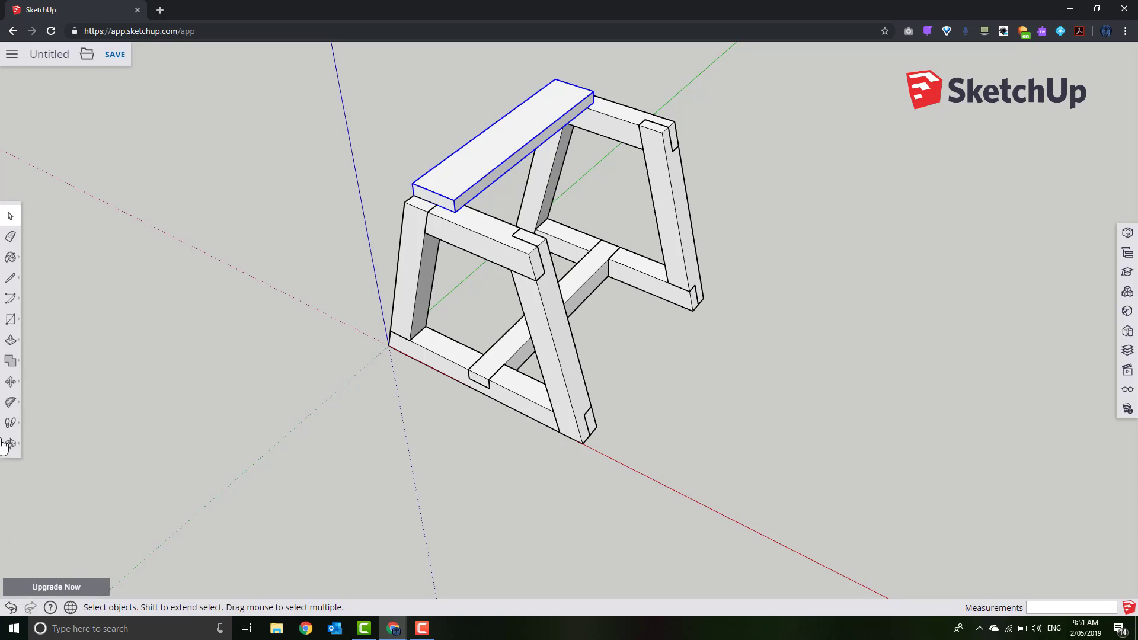
Copy the seat board twice, 70 mm apart along the red axis, then orbit the stool
left_click(11, 380)
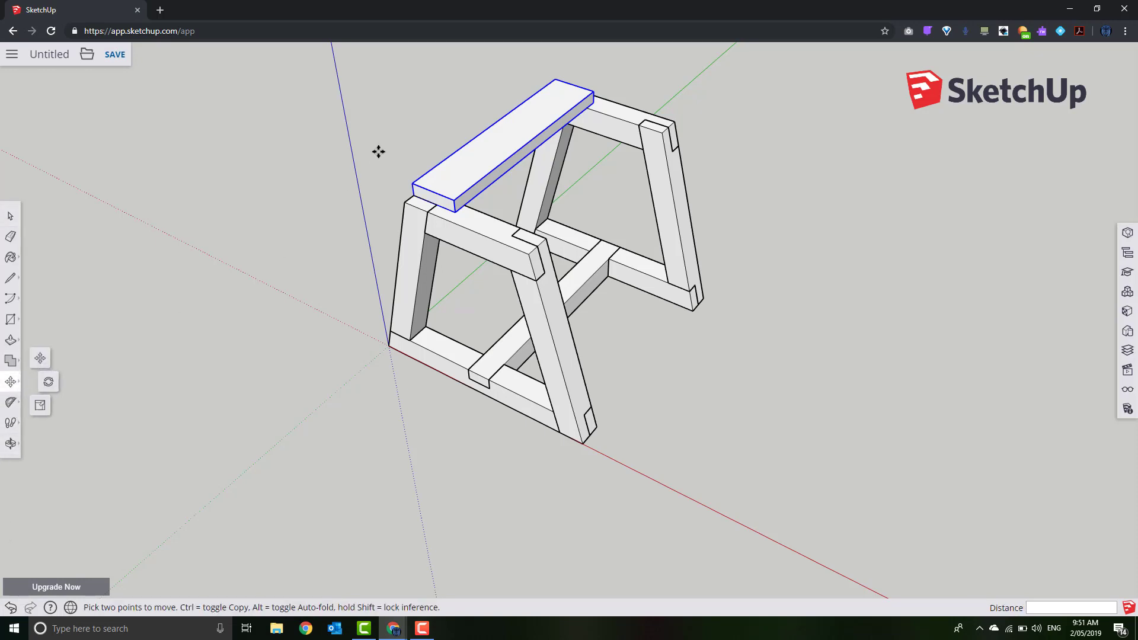
scroll(386, 159, "up", 2)
scroll(438, 202, "up", 3)
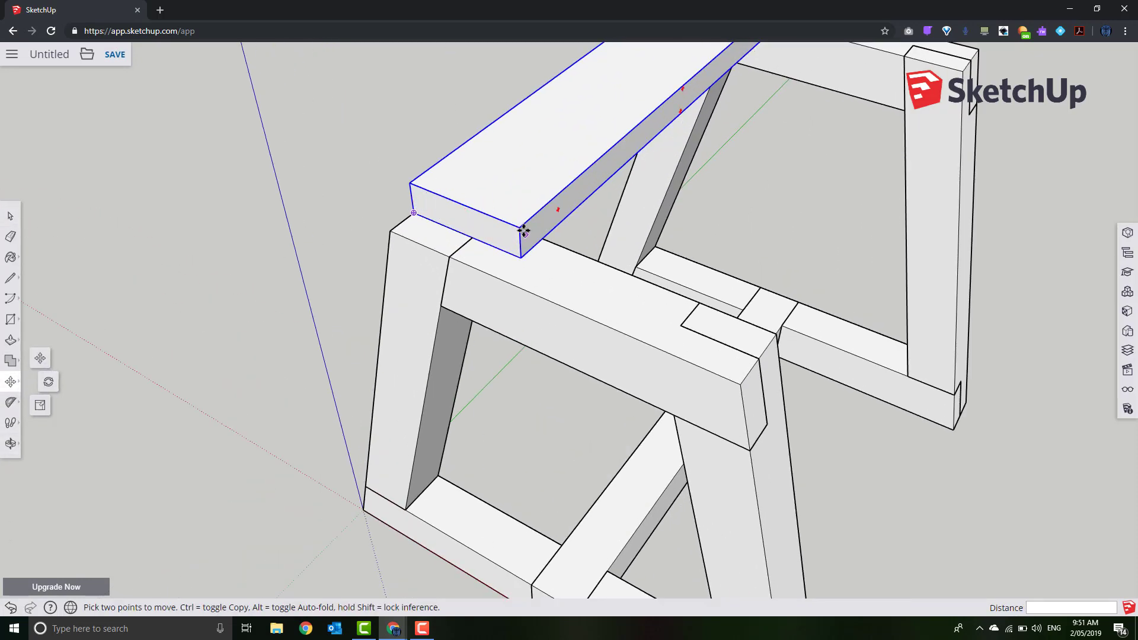
left_click(410, 183)
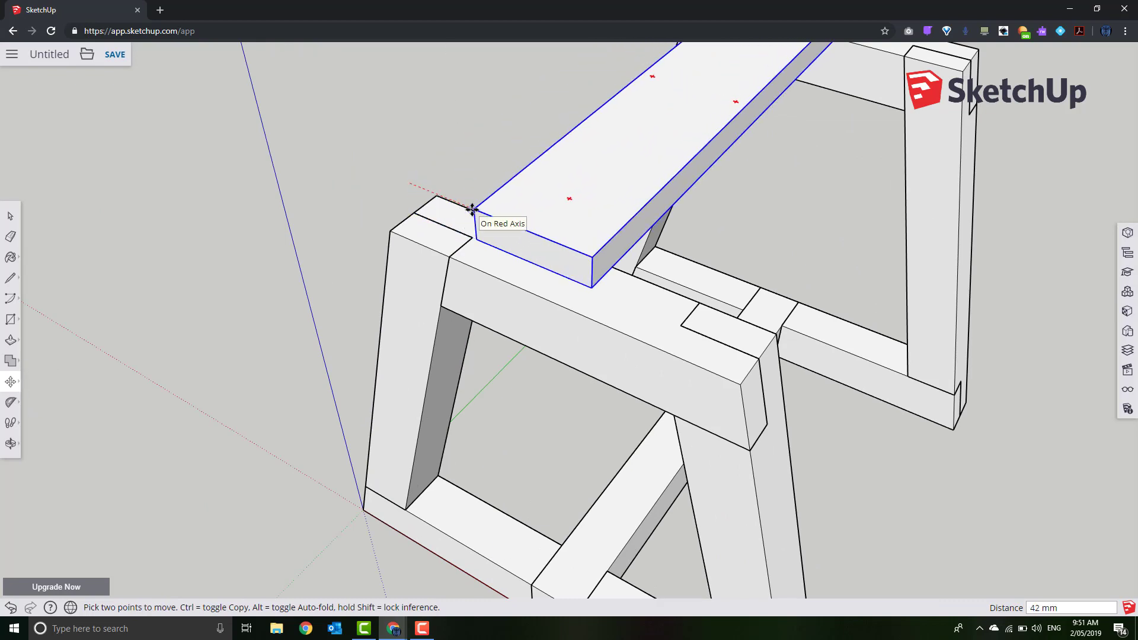
key("ctrl")
left_click(522, 229)
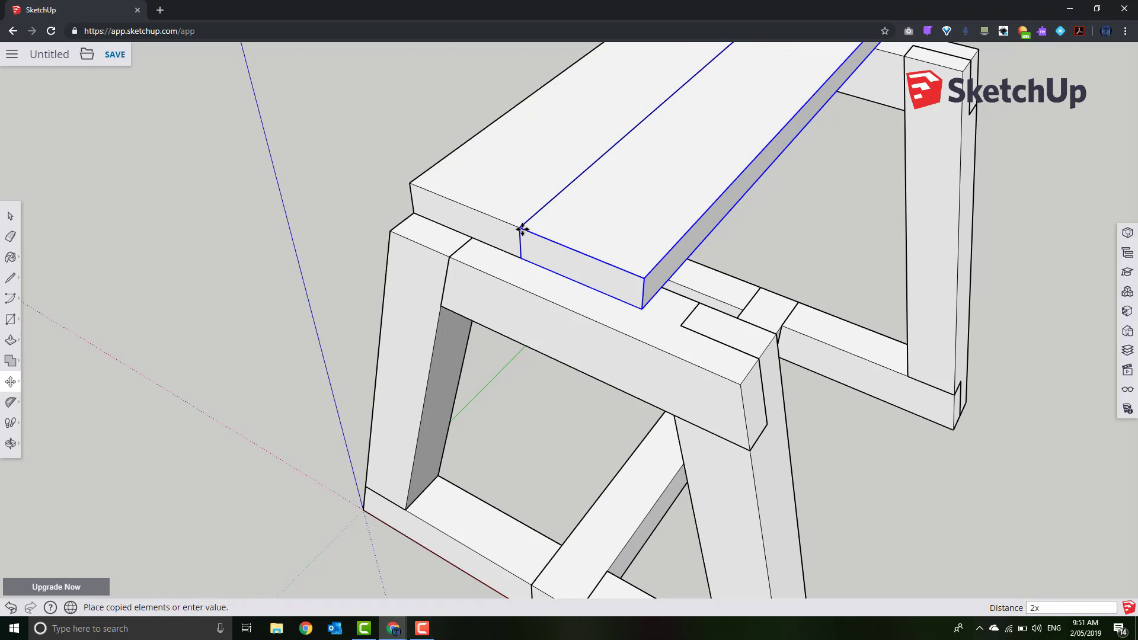
key("Return")
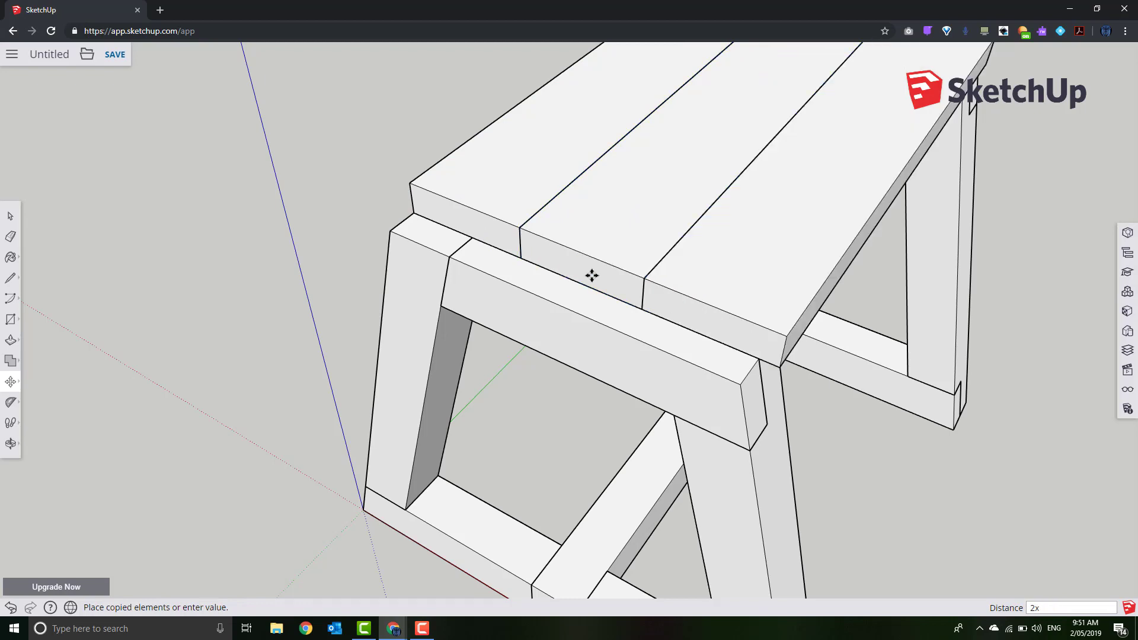
scroll(591, 275, "down", 6)
key("o")
left_click_drag(899, 338, 345, 251)
Orbit to a front view and select all three seat planks
key("m")
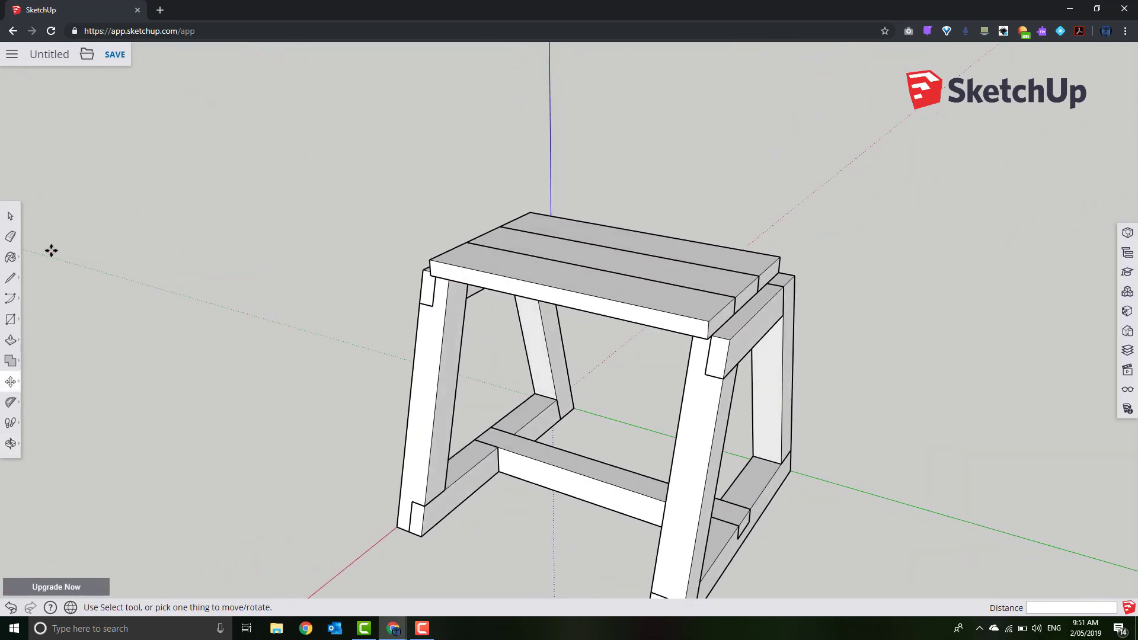
left_click(10, 219)
middle_click_drag(756, 288, 454, 300)
middle_click_drag(730, 317, 626, 261)
middle_click_drag(485, 259, 571, 317)
scroll(551, 315, "up", 6)
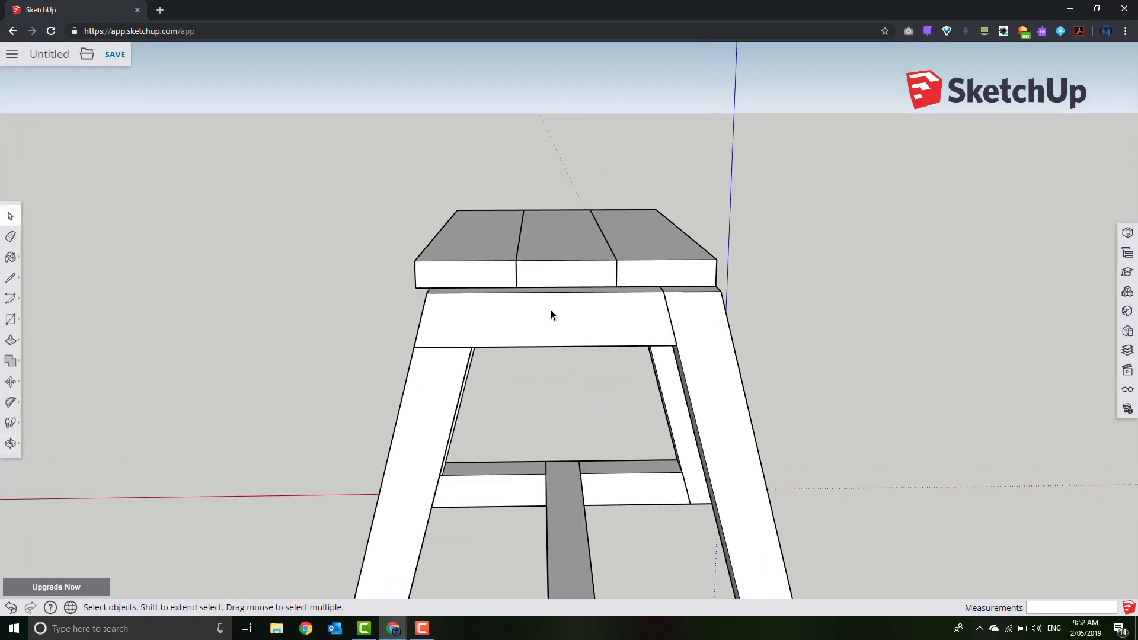
left_click(437, 237)
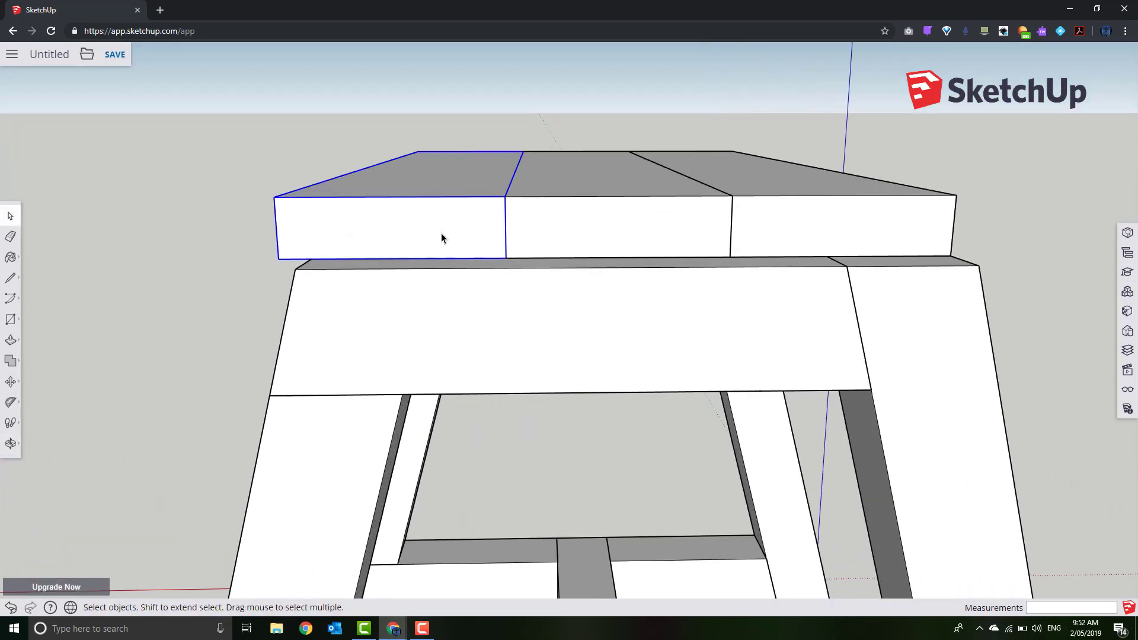
left_click(568, 235, "shift")
left_click(802, 245, "shift")
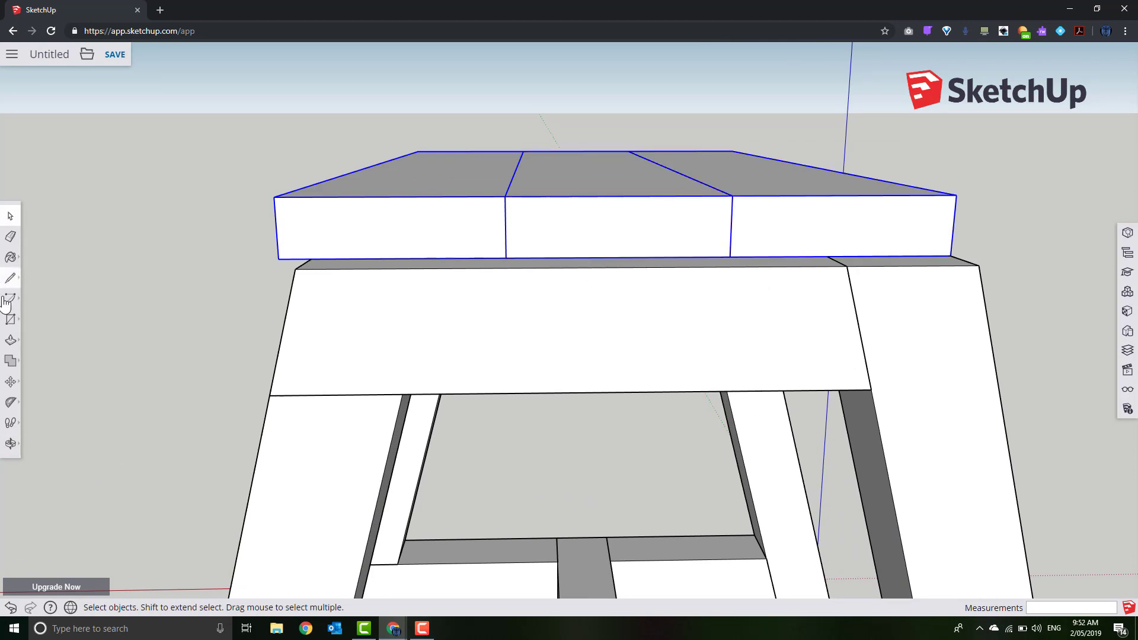
Start moving the three planks from a higher view, then cancel the move
middle_click_drag(657, 170, 288, 294)
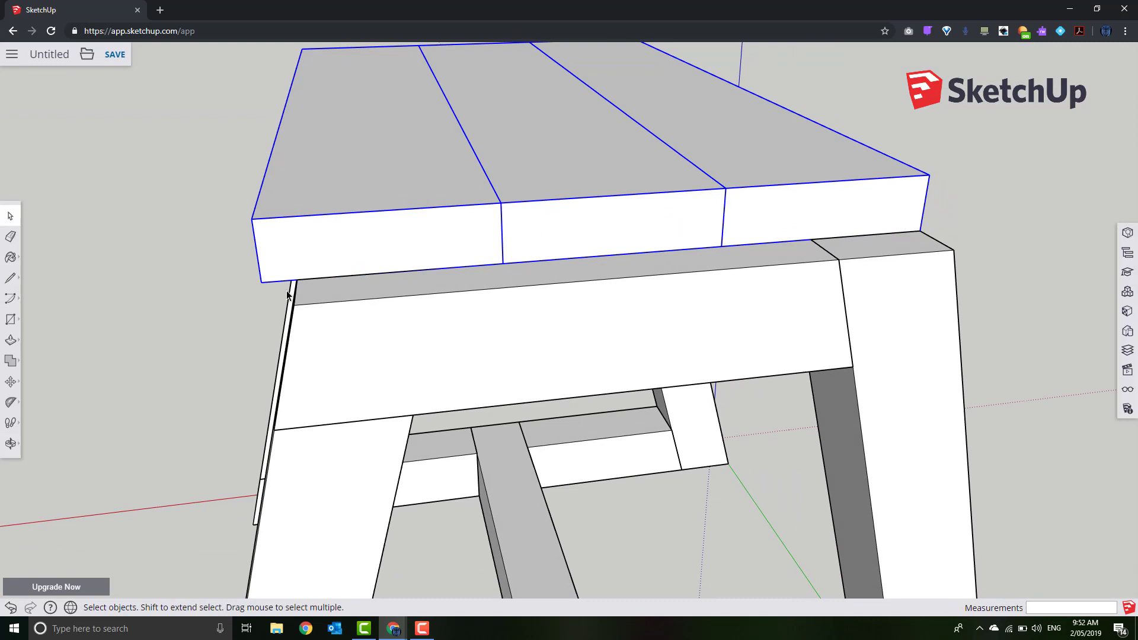
left_click(10, 381)
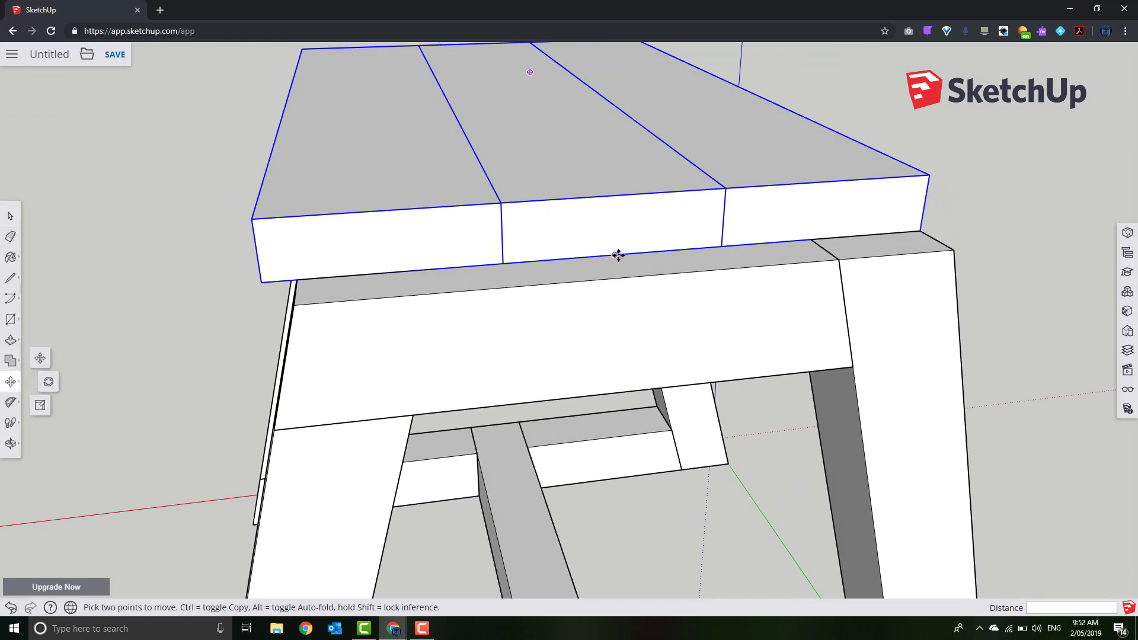
left_click(618, 197)
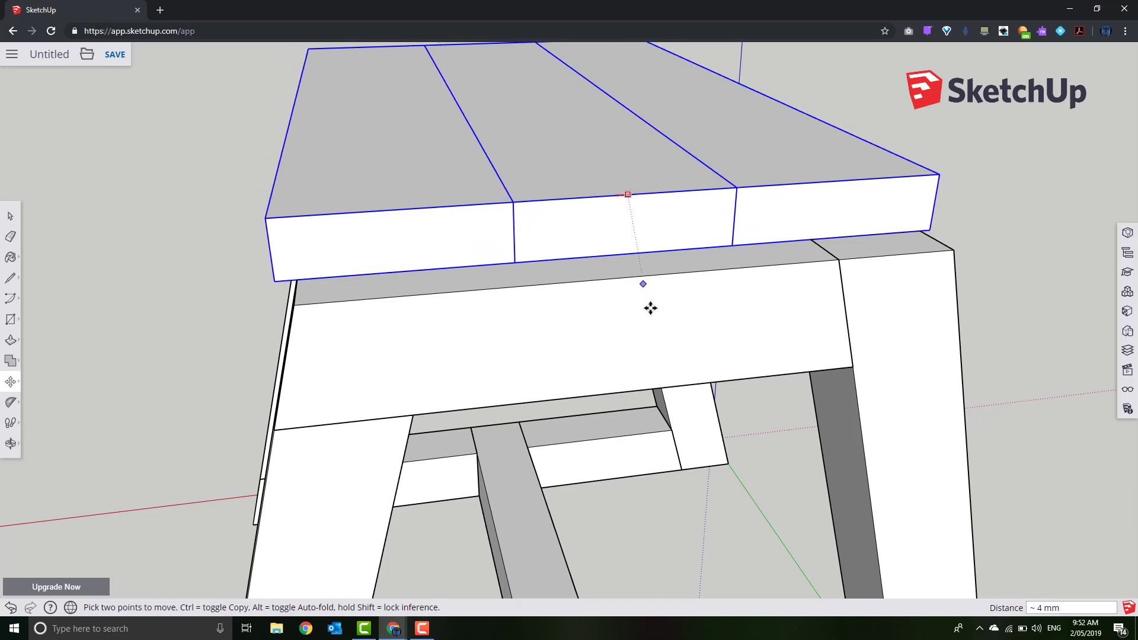
right_click(646, 420)
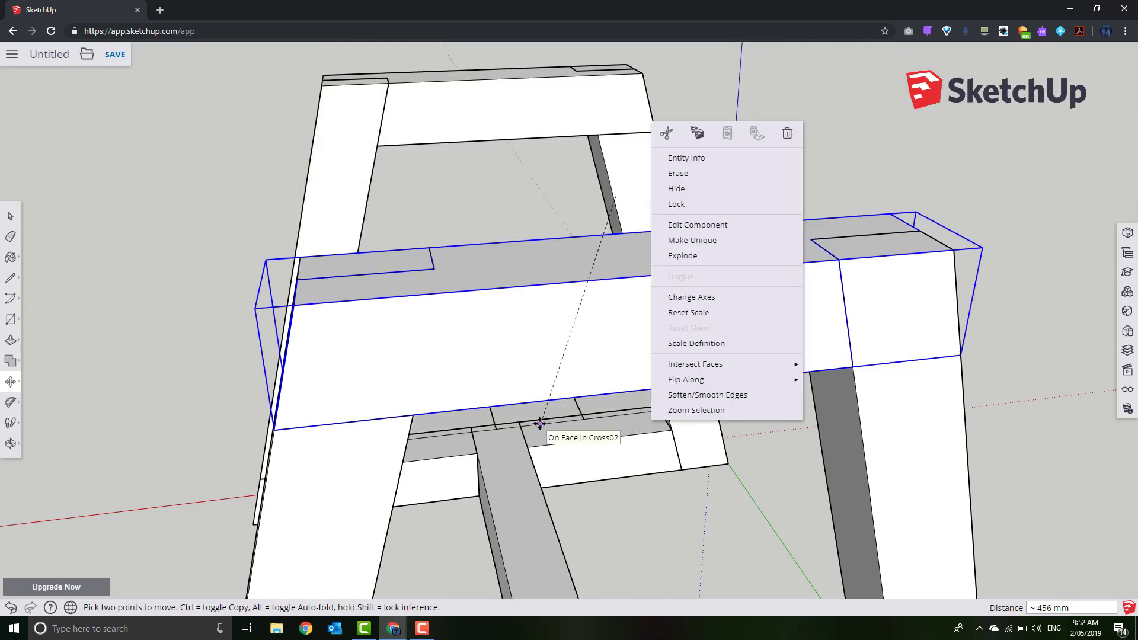
key("Escape")
Reselect the three seat planks and move them as one piece
left_click(11, 216)
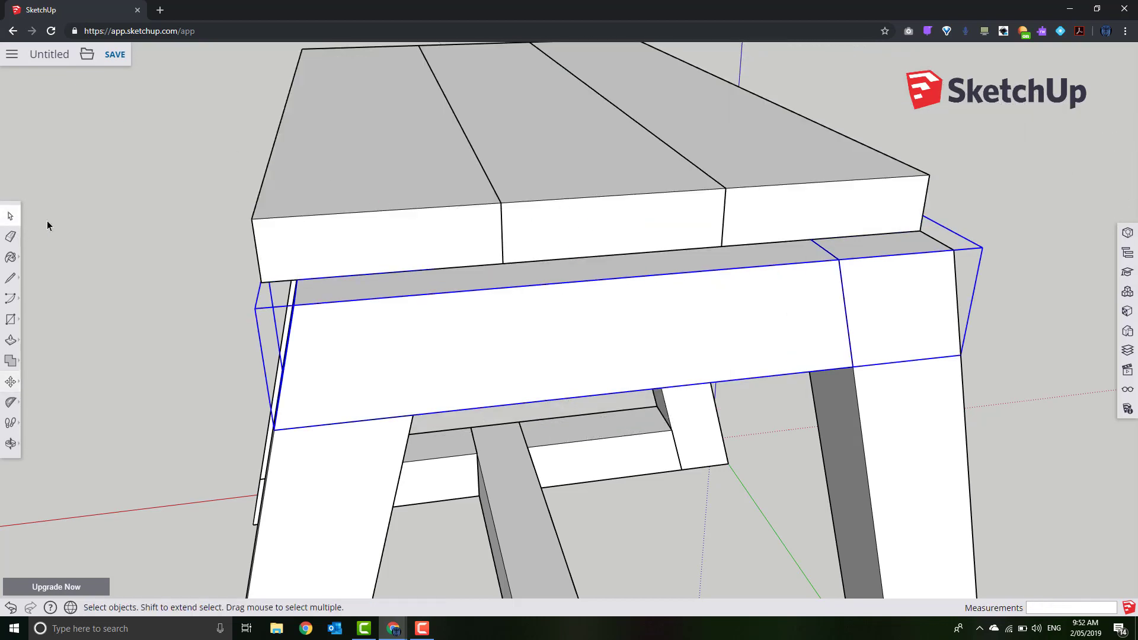
left_click(50, 222)
left_click(329, 202)
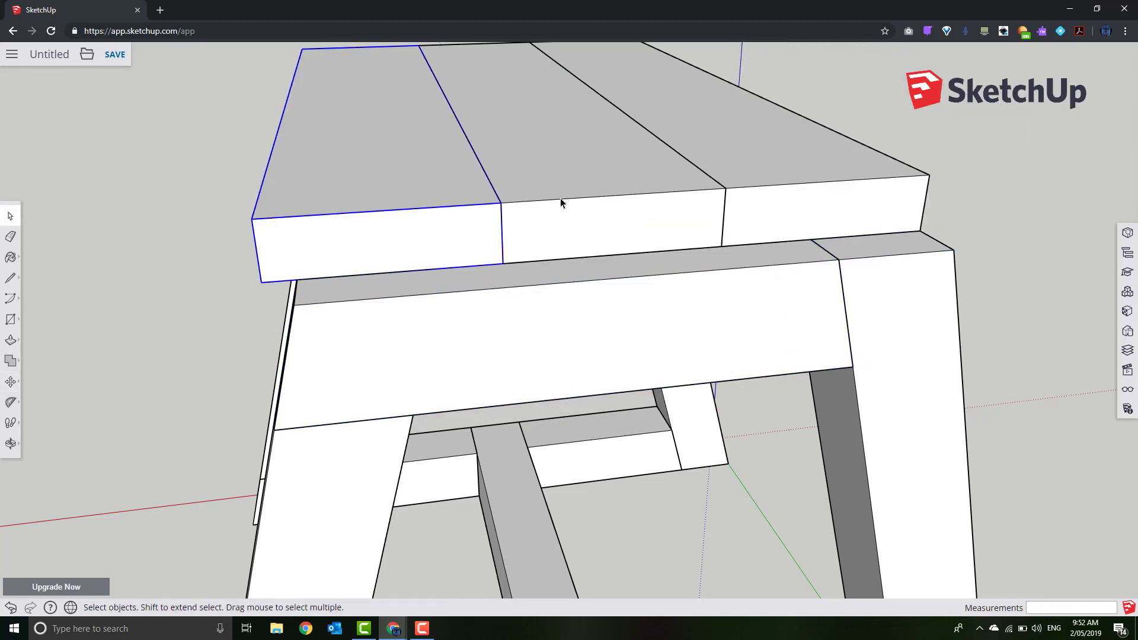
left_click(627, 182, "shift")
left_click(785, 170, "shift")
left_click(10, 384)
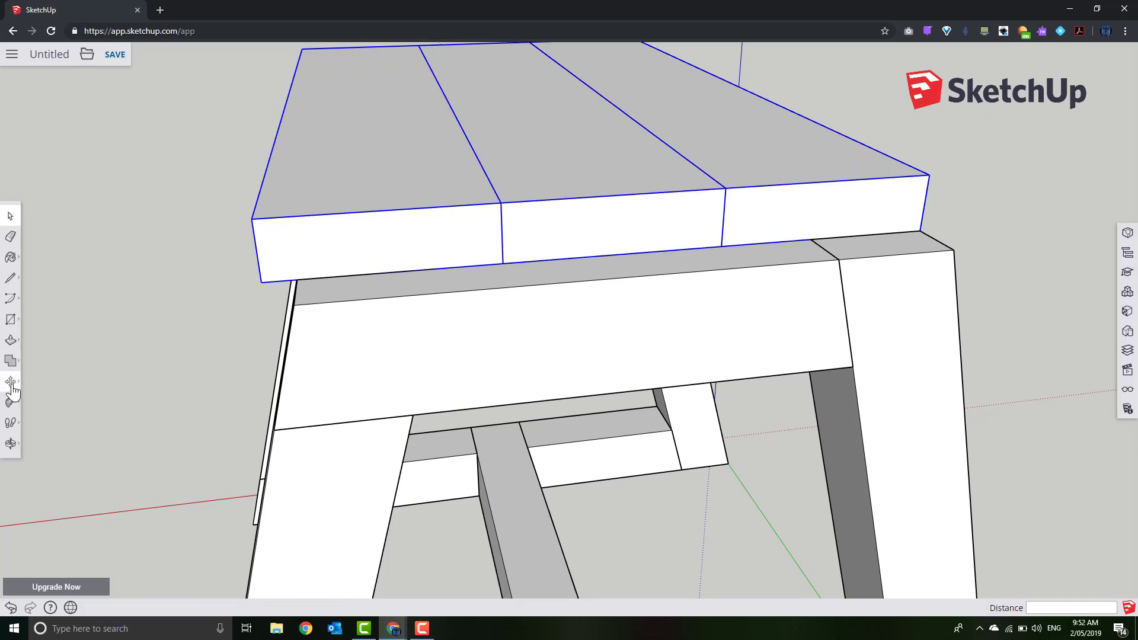
left_click(619, 195)
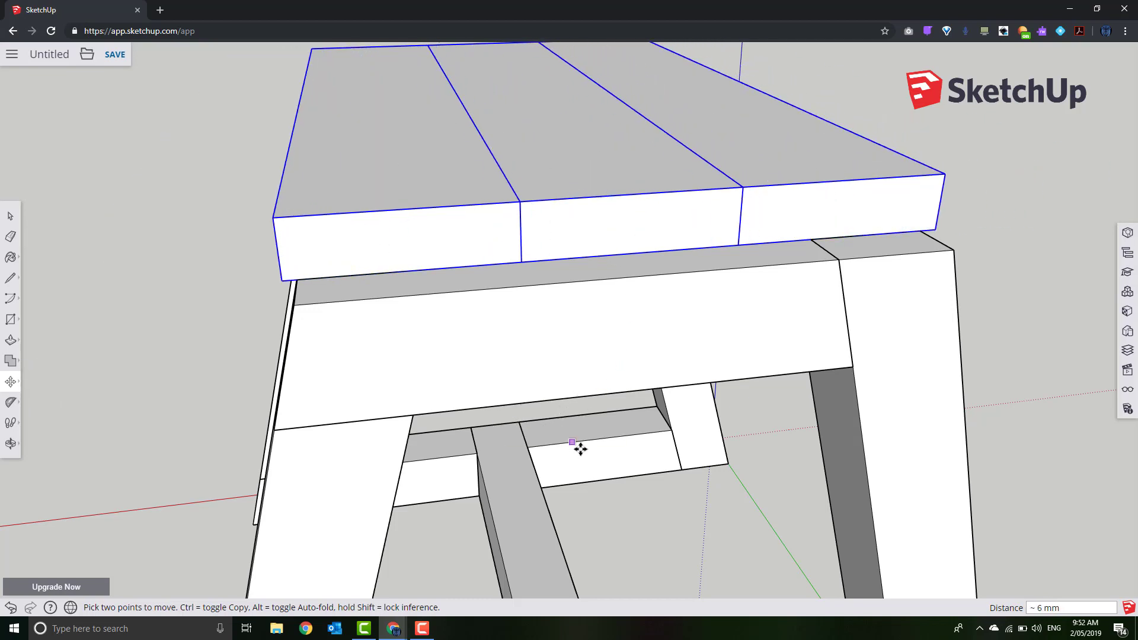
Orbit lower, end the move, and select only the left seat plank
middle_click_drag(579, 447, 478, 424)
right_click(478, 424)
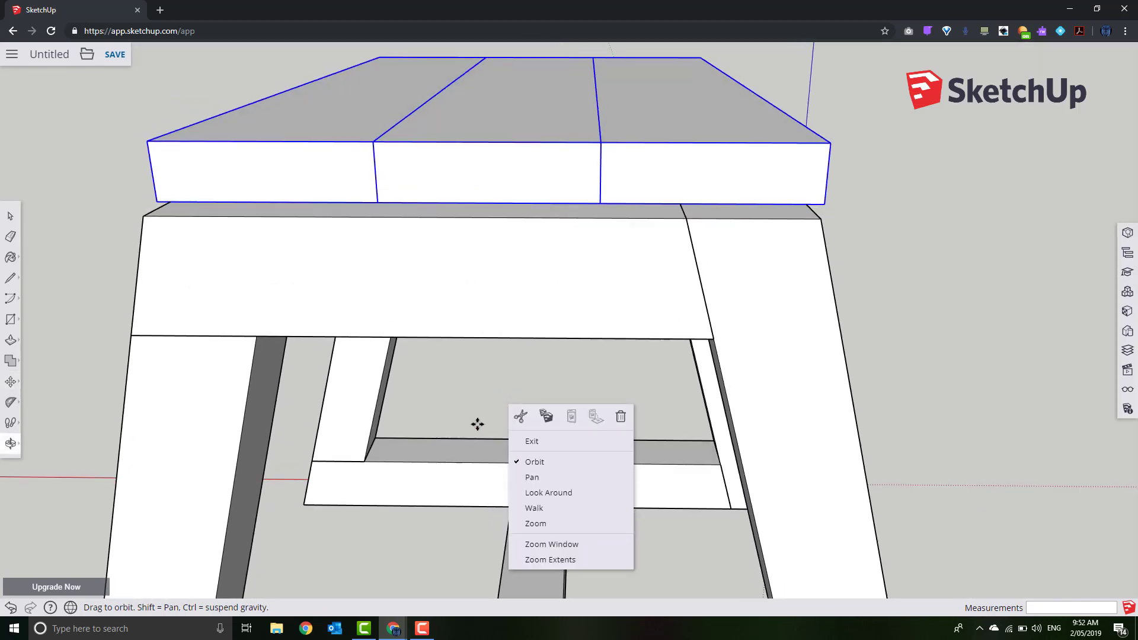
left_click(17, 221)
left_click(81, 221)
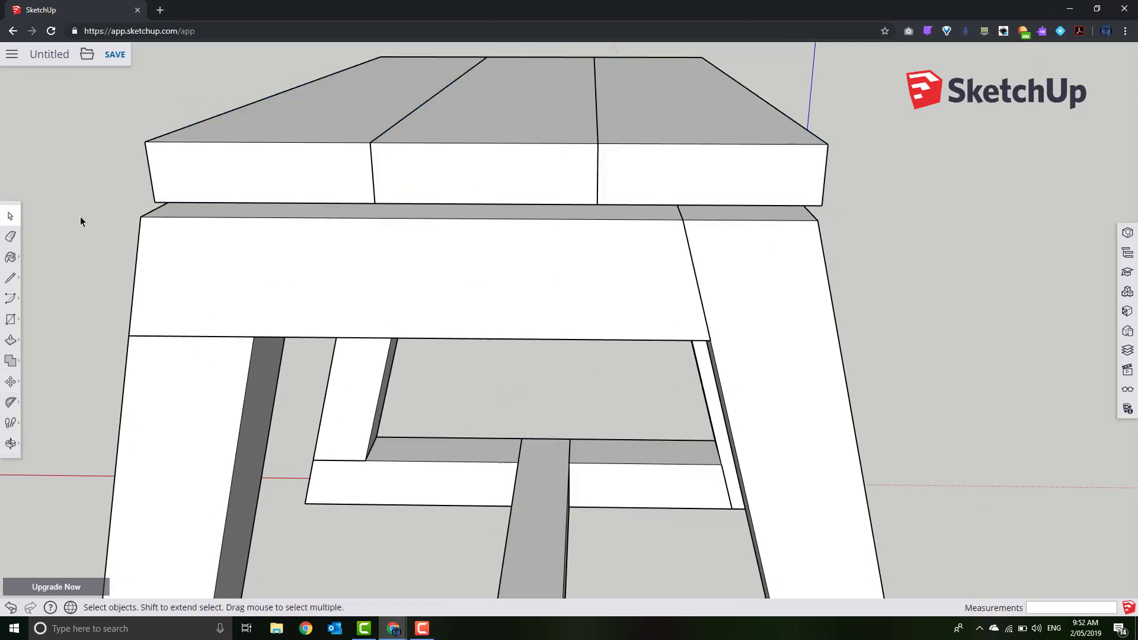
left_click(227, 178)
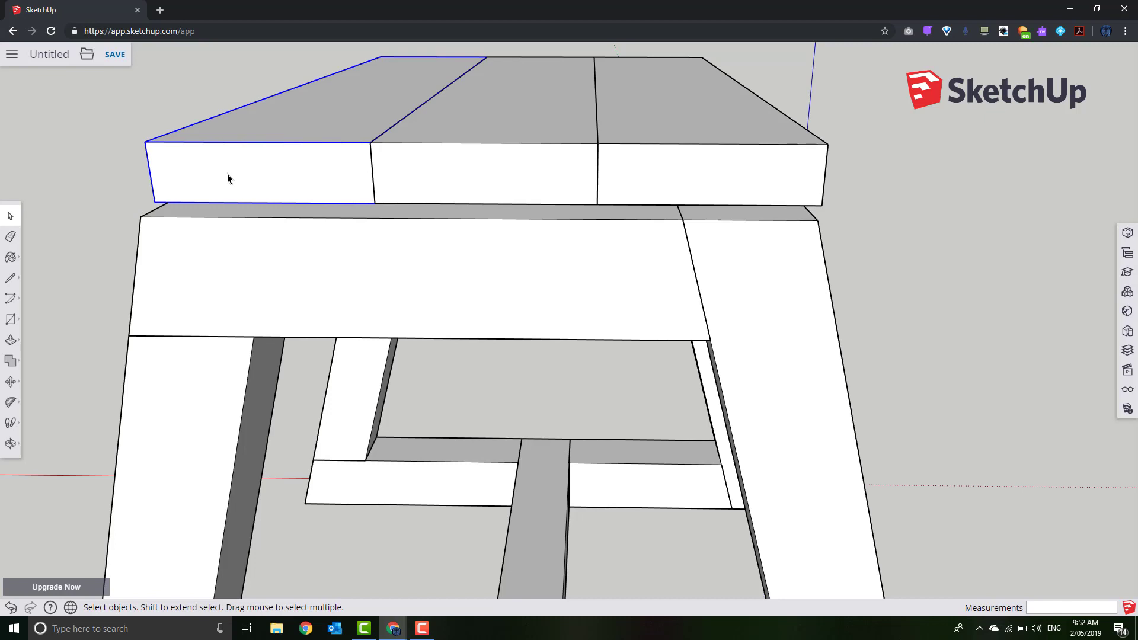
Check the context menus of the left and middle seat planks without changing anything
right_click(227, 178)
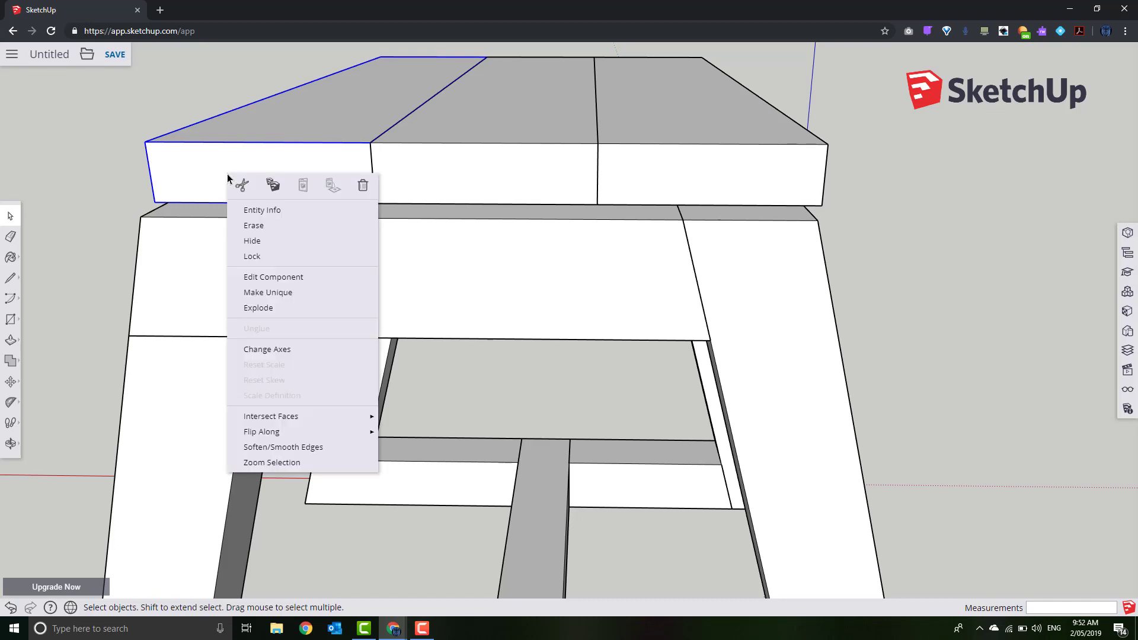
left_click(481, 143)
right_click(479, 161)
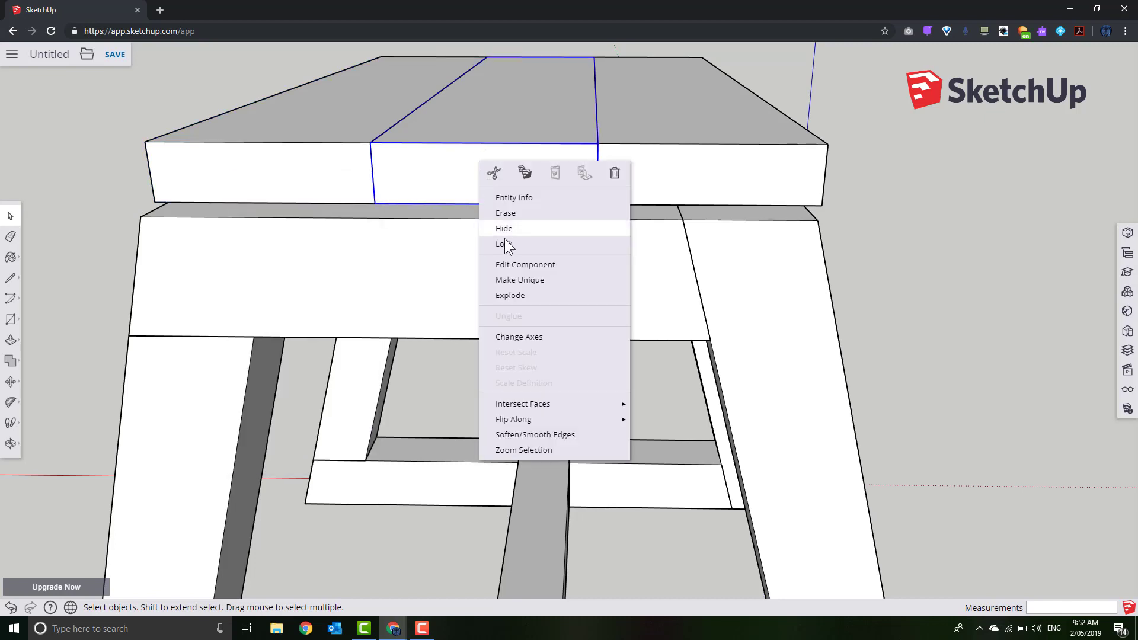
left_click(516, 280)
left_click(89, 207)
Open the left seat plank and draw an angled line across its end face
double_click(190, 166)
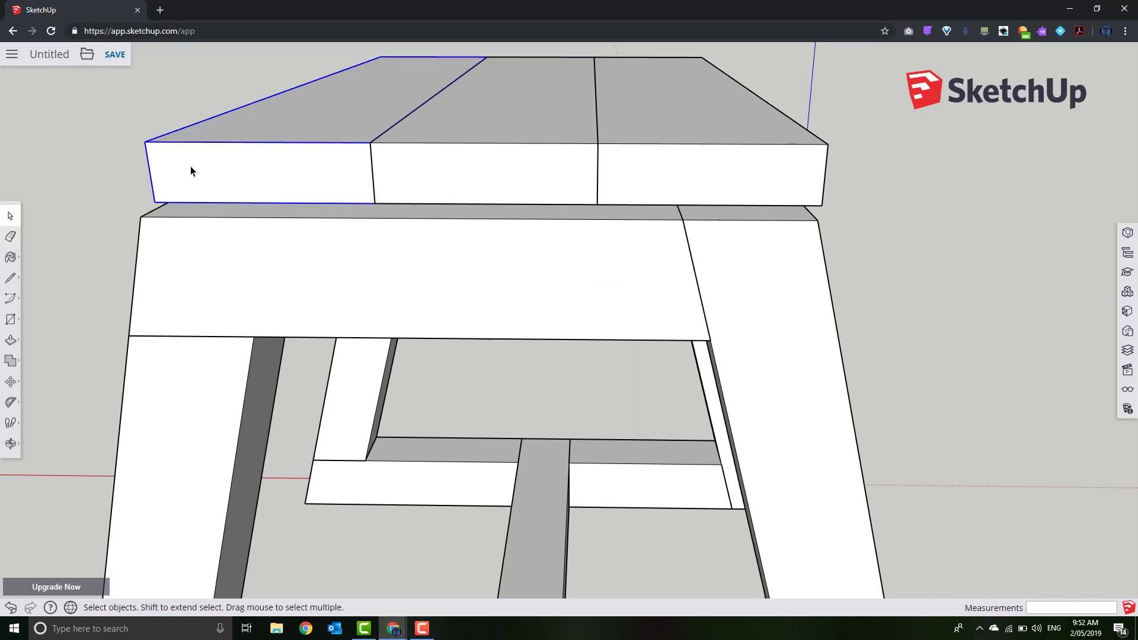
key("o")
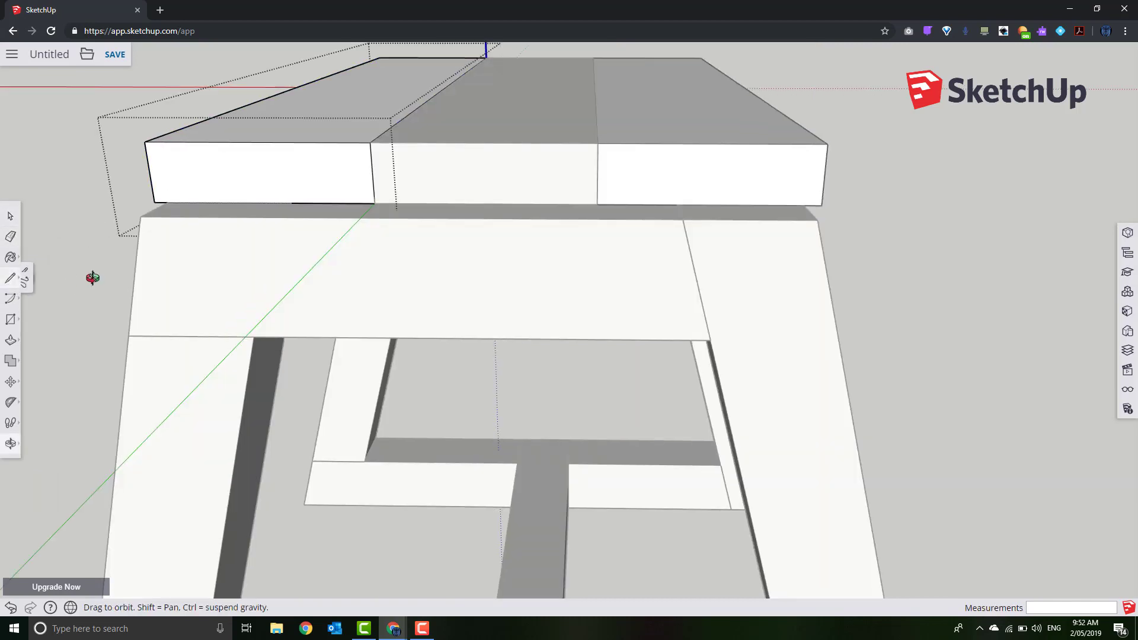
mouse_move(93, 274)
left_mouse_down()
mouse_move(226, 236)
mouse_move(262, 239)
mouse_move(125, 224)
left_mouse_up()
key("l")
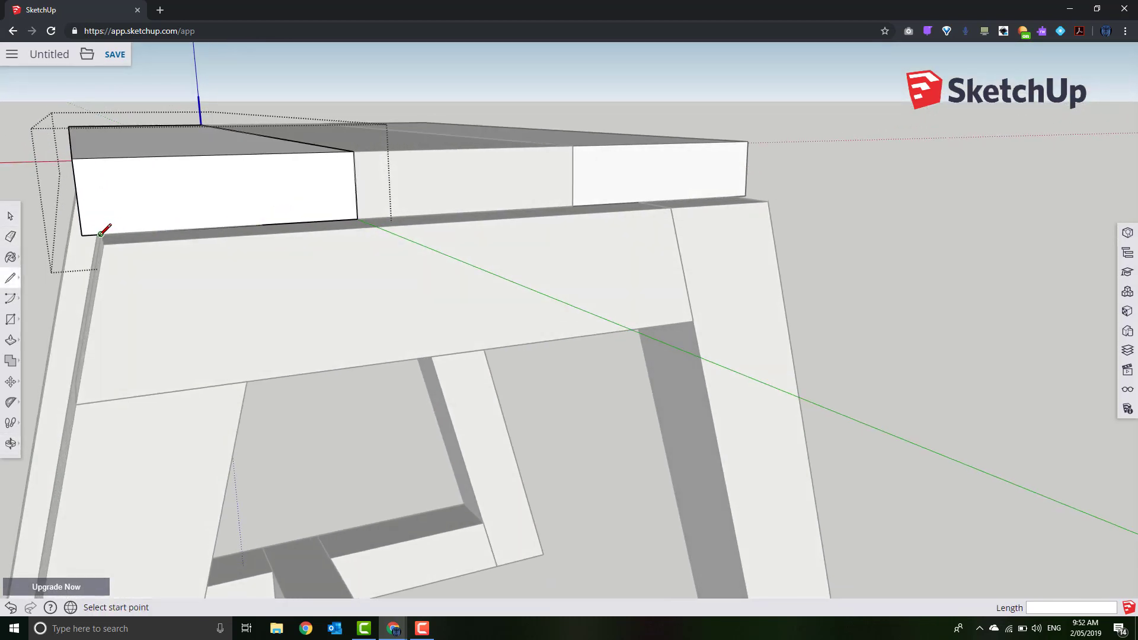
left_click(101, 235)
right_click(102, 235)
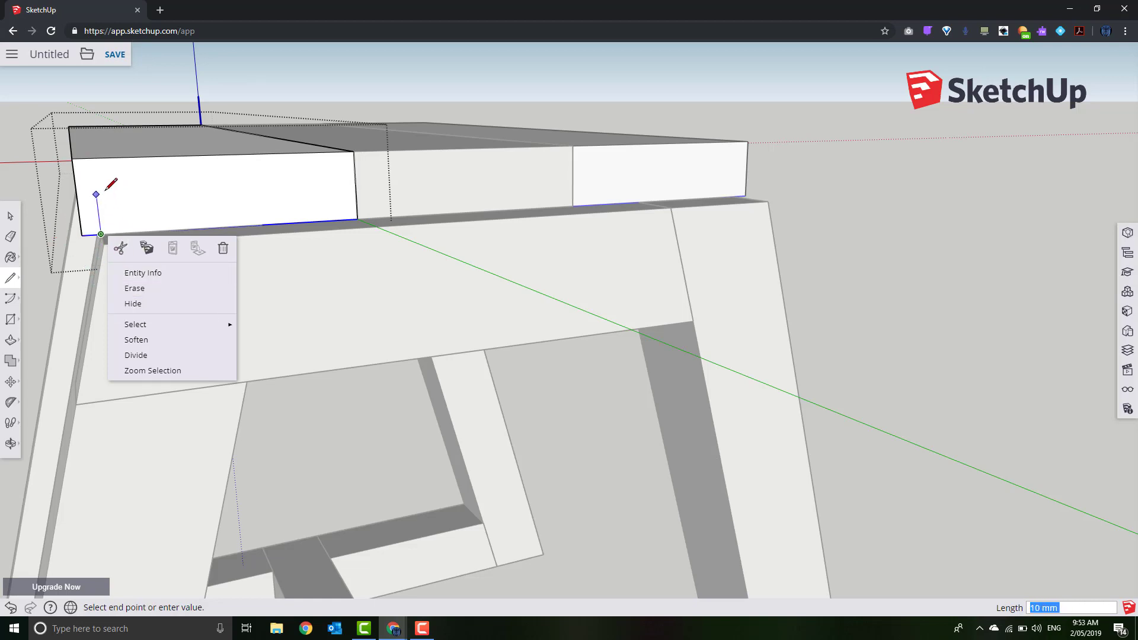
left_click(118, 157)
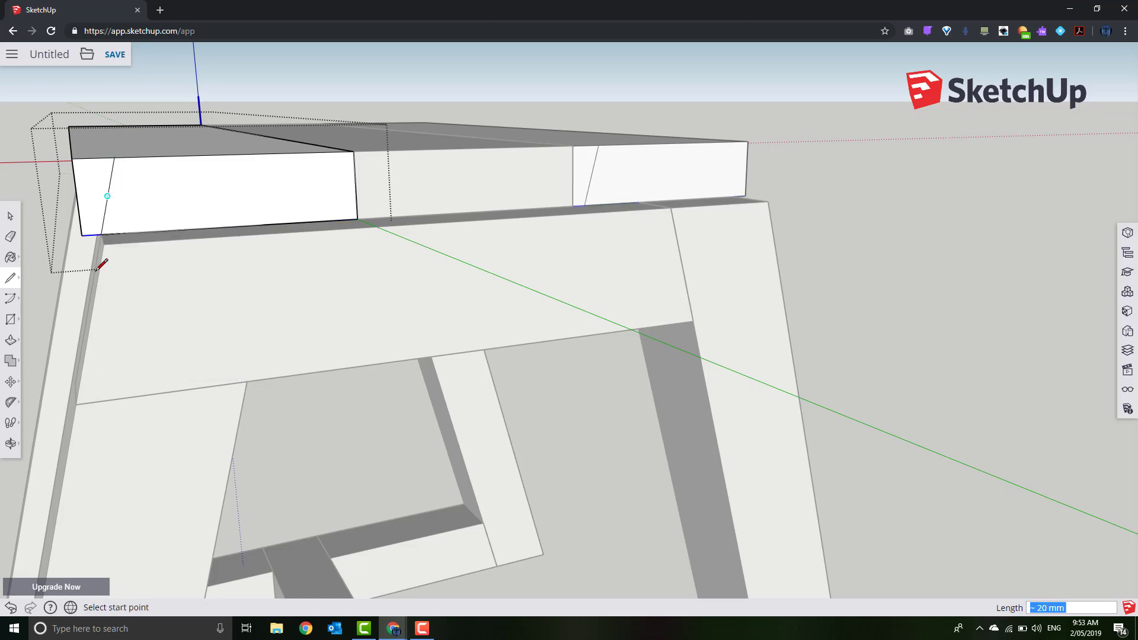
Push the end wedge away to bevel the left plank, then close editing
left_click(10, 340)
left_click(93, 196)
left_click(86, 122)
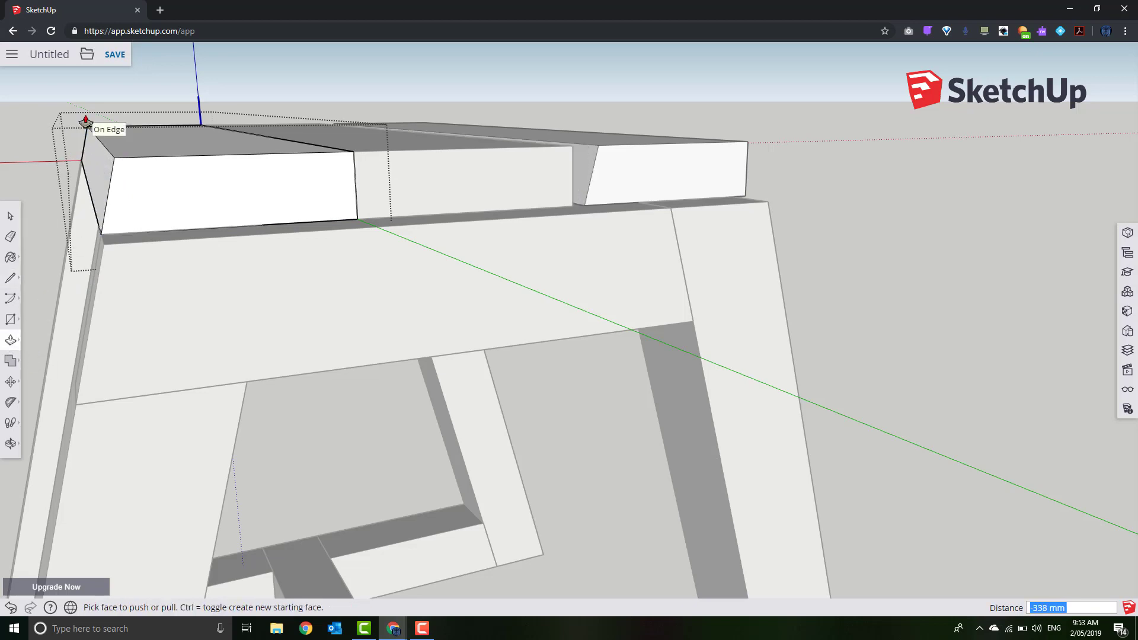
left_click(11, 217)
left_click(52, 221)
middle_click_drag(239, 300, 178, 308)
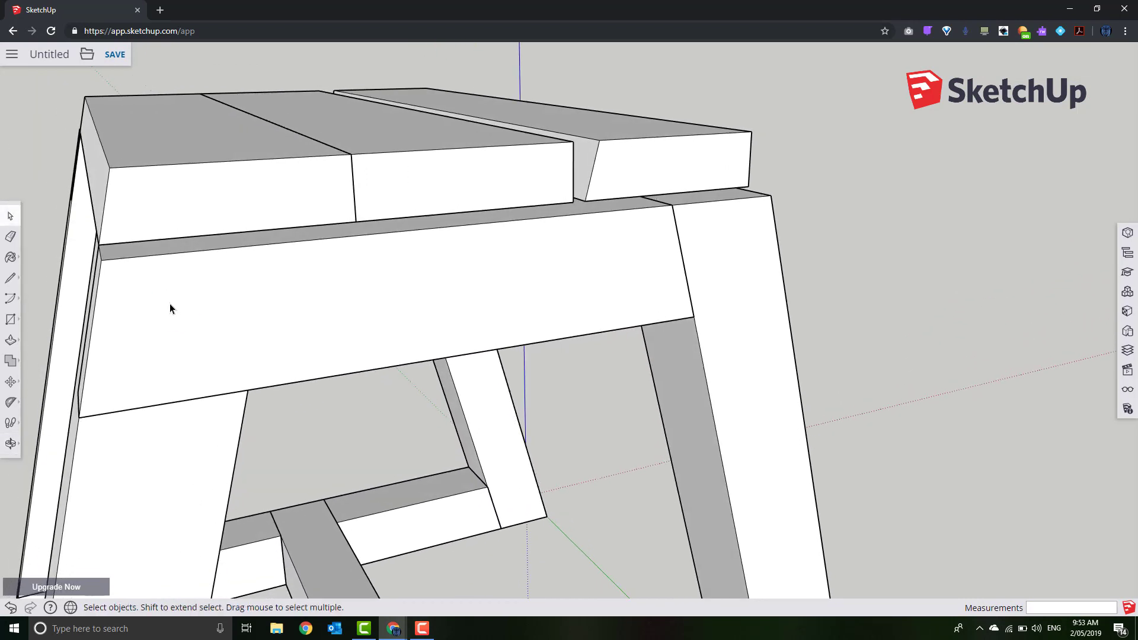
Bevel the top-left seat board by pushing its end wedge in 338 mm
double_click(164, 302)
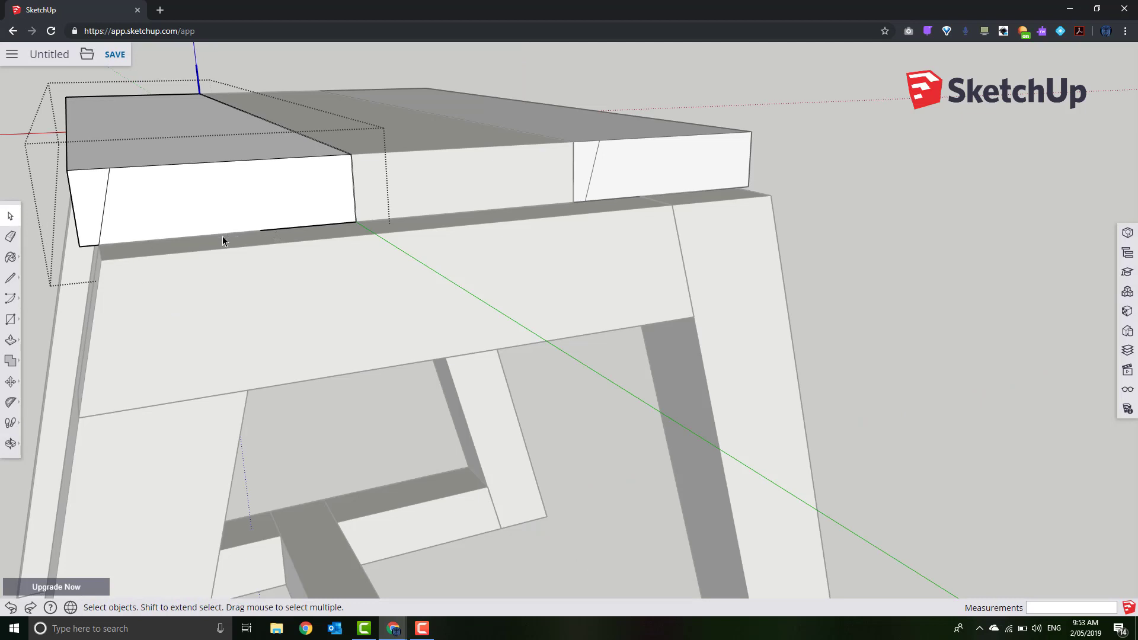
left_click(10, 339)
left_click(87, 236)
left_click(86, 95)
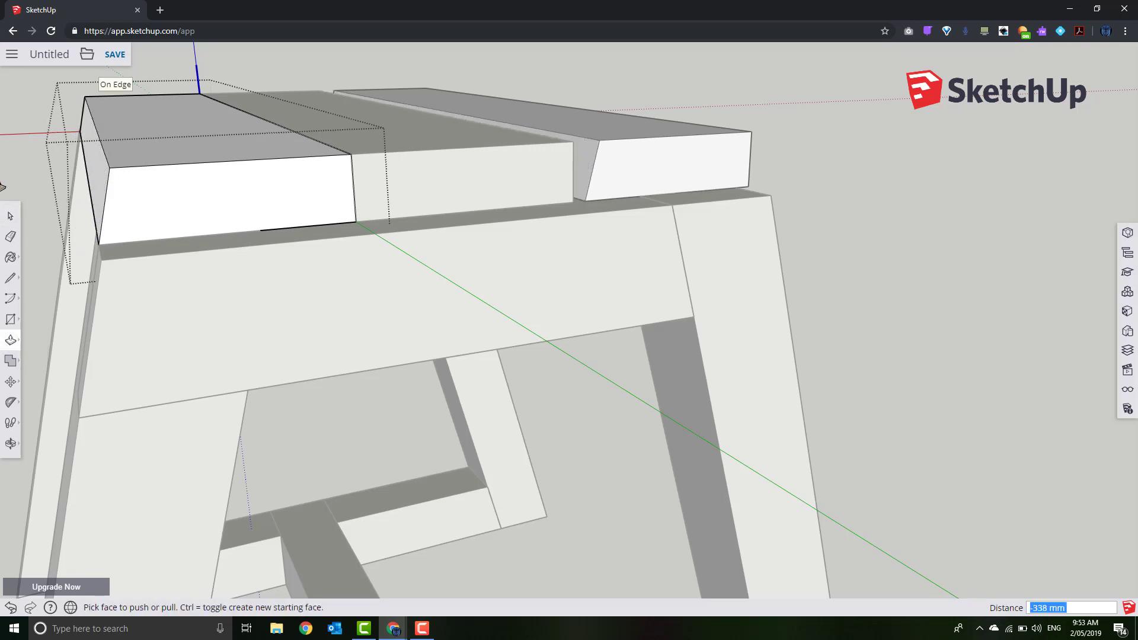
left_click(10, 218)
Orbit to the far end and bring up the right seat board's context menu
mouse_move(683, 243)
middle_mouse_down()
mouse_move(561, 275)
mouse_move(579, 267)
mouse_move(544, 193)
middle_mouse_up()
left_click(545, 193)
right_click(545, 192)
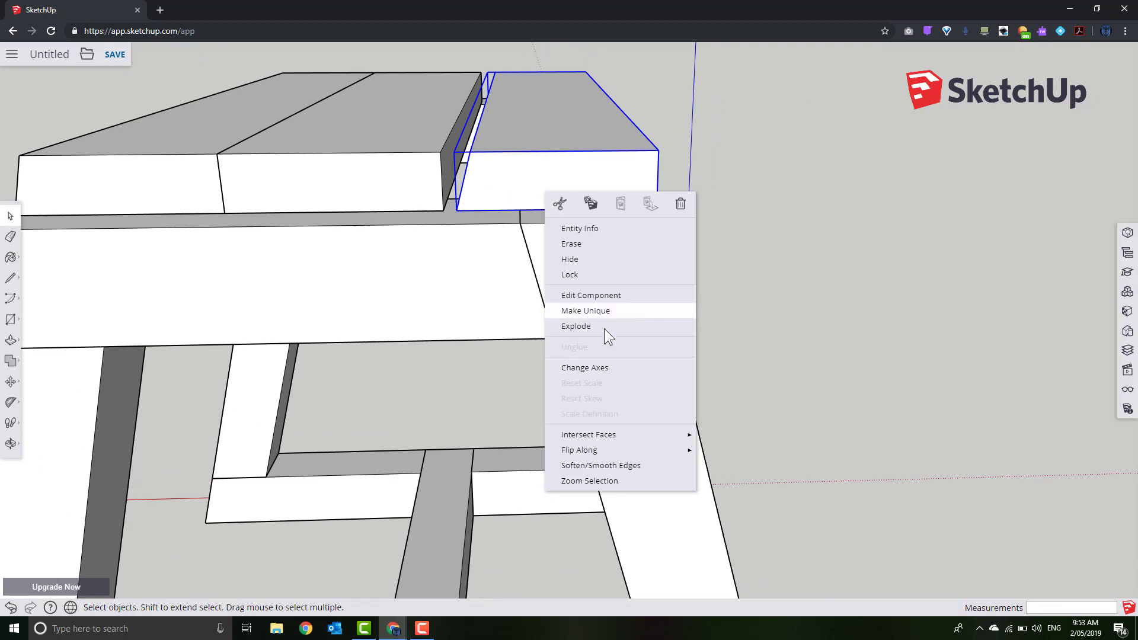
mouse_move(624, 451)
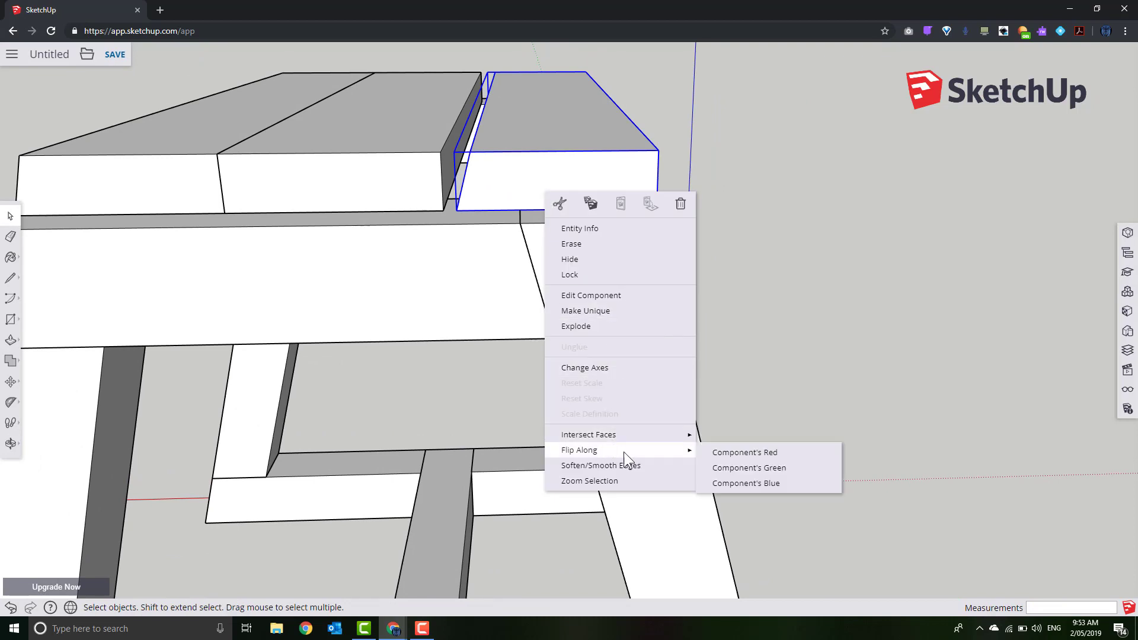
Flip the right seat board along its red axis and butt it against its neighbour
left_click(731, 451)
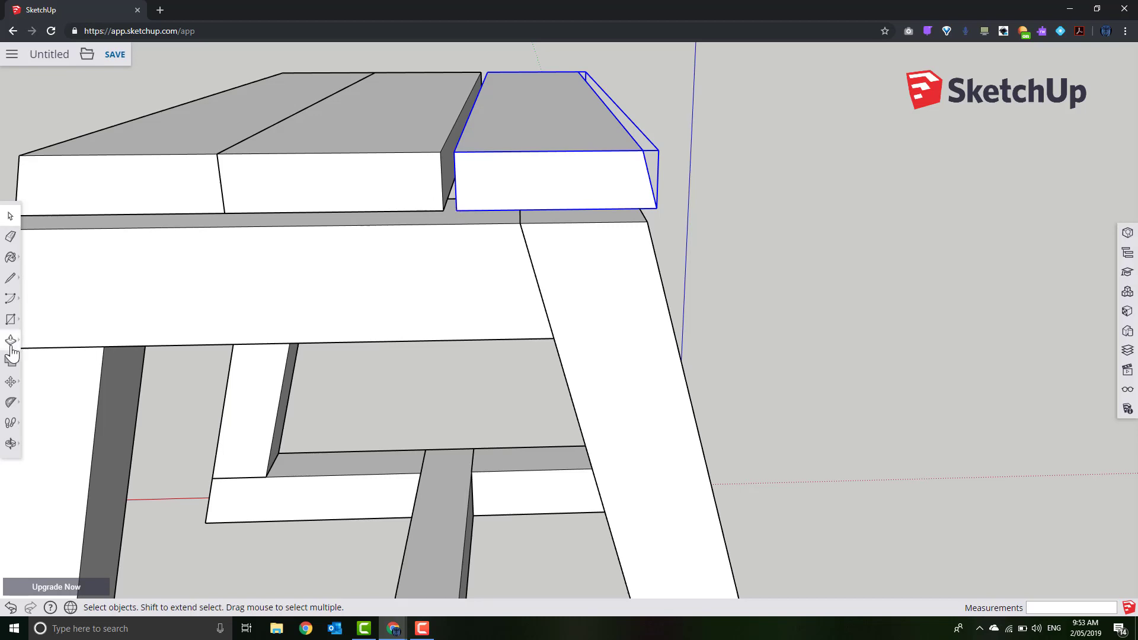
left_click(11, 381)
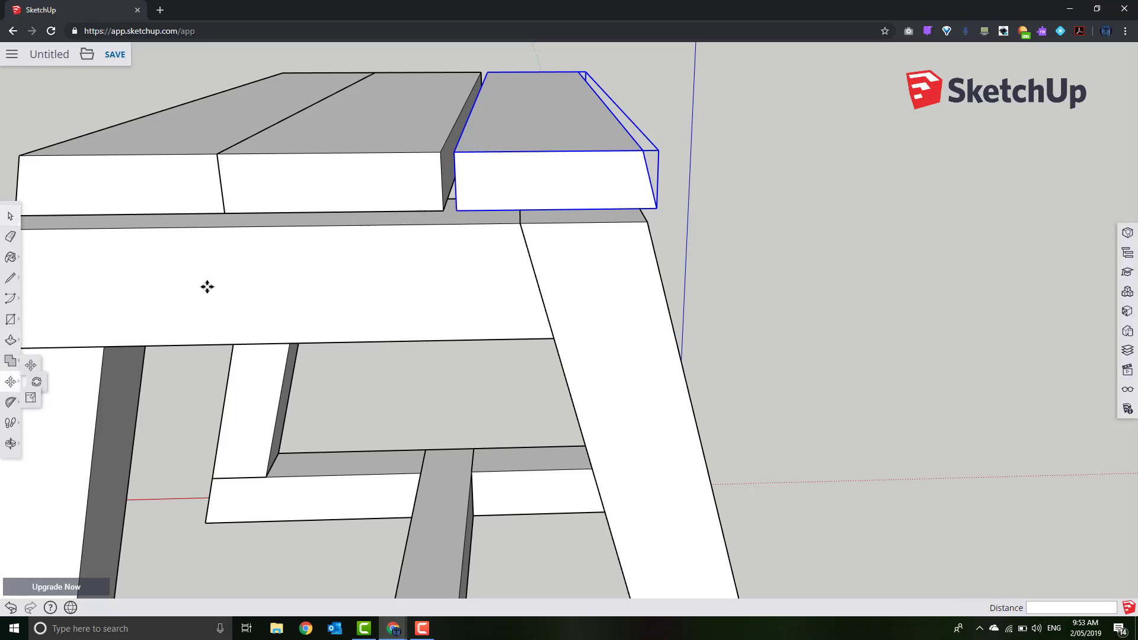
left_click(456, 210)
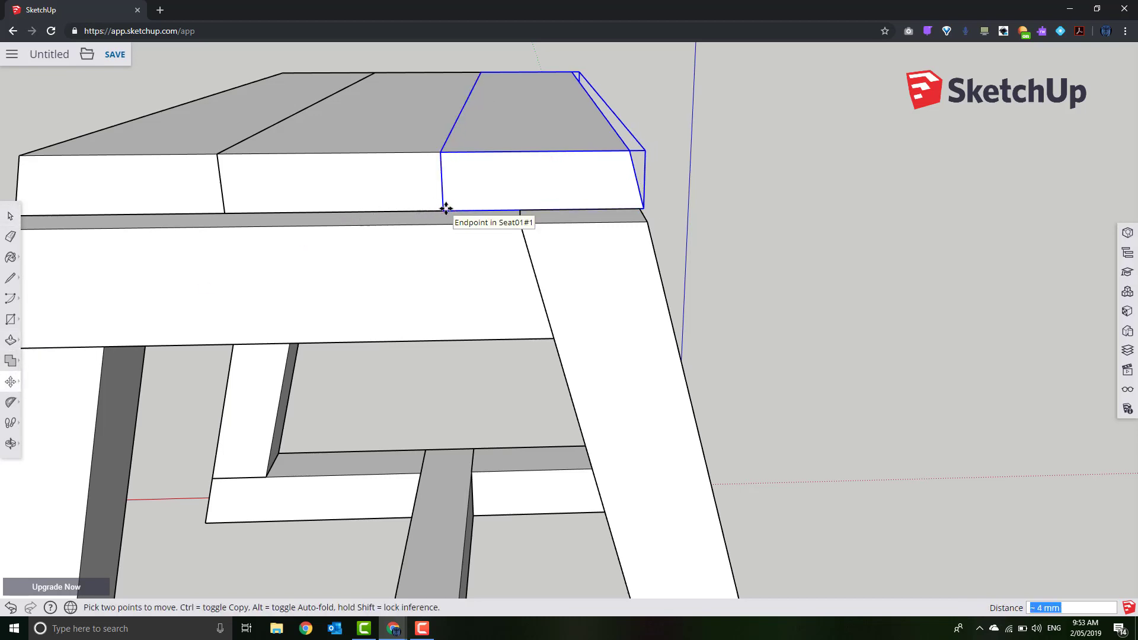
left_click(443, 209)
middle_click_drag(239, 319, 155, 304)
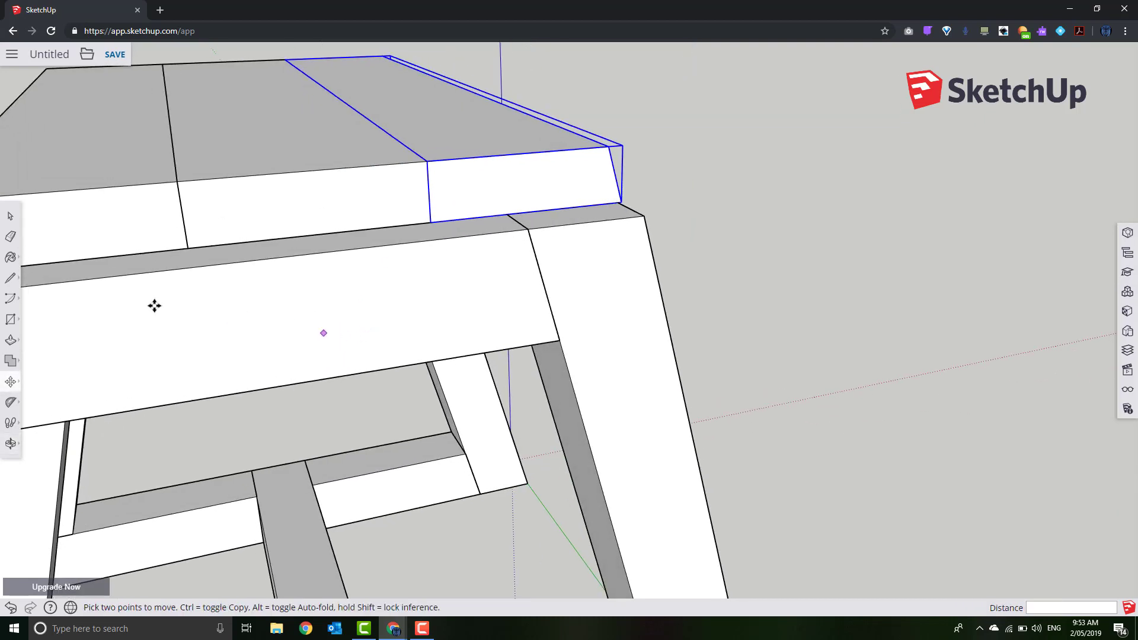
Select all three seat boards and sink the seat 19 mm into the leg tops
left_click(11, 216)
left_click(83, 223)
left_click(233, 216, "shift")
left_click(454, 187, "shift")
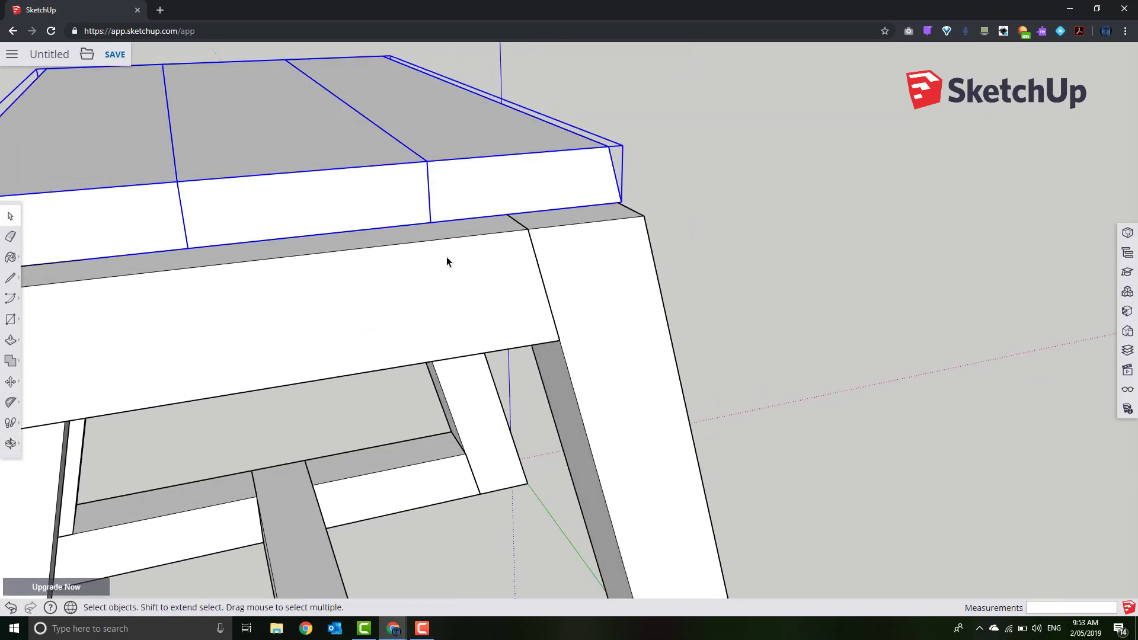
middle_click_drag(446, 258, 197, 299)
left_click(11, 383)
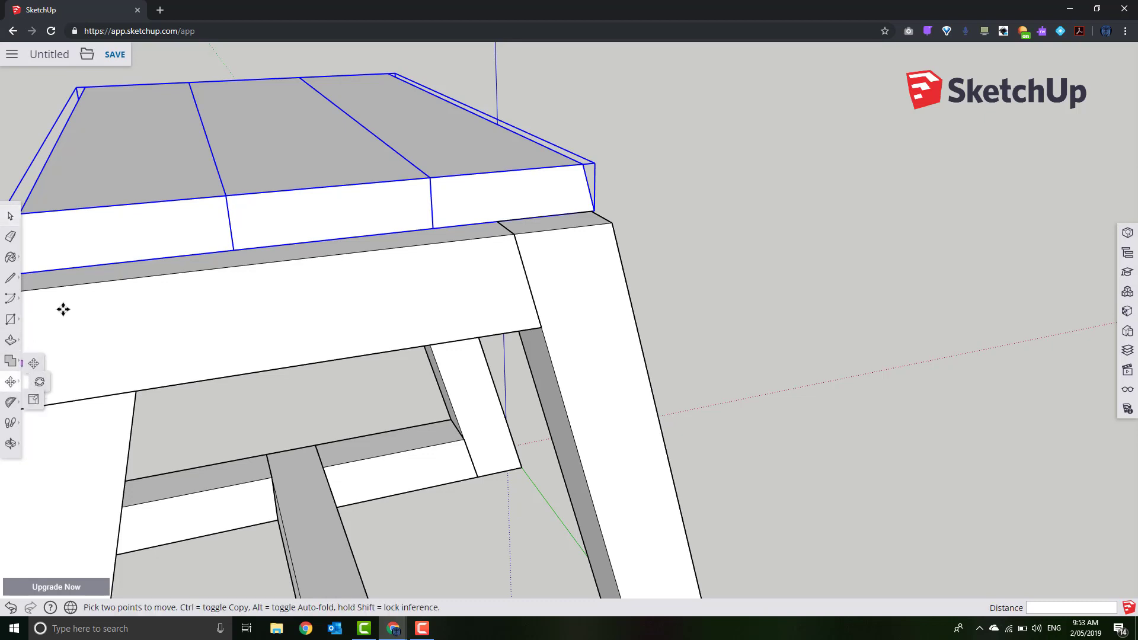
left_click(330, 186)
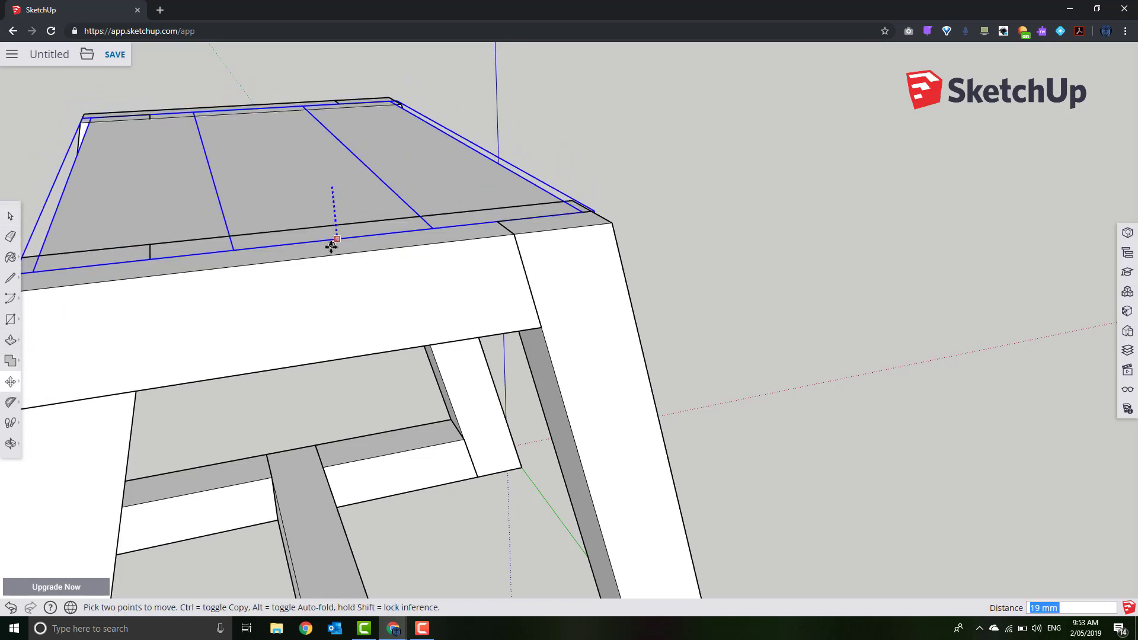
middle_click_drag(332, 247, 531, 291)
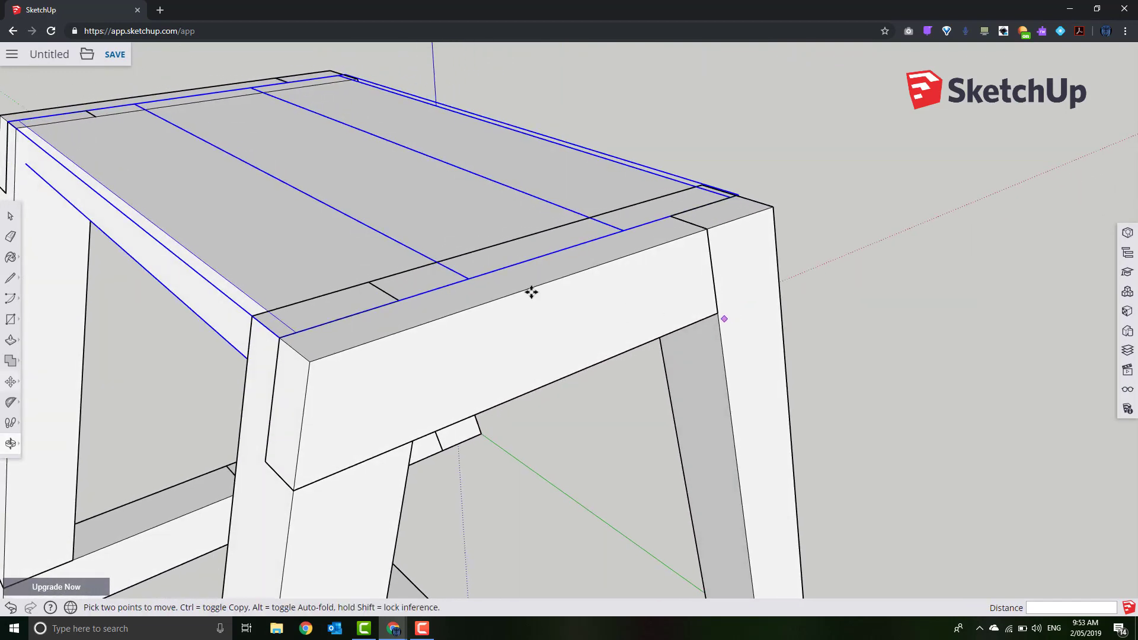
Open a seat board, select its front face, and leave editing
left_click(10, 215)
left_click(101, 296)
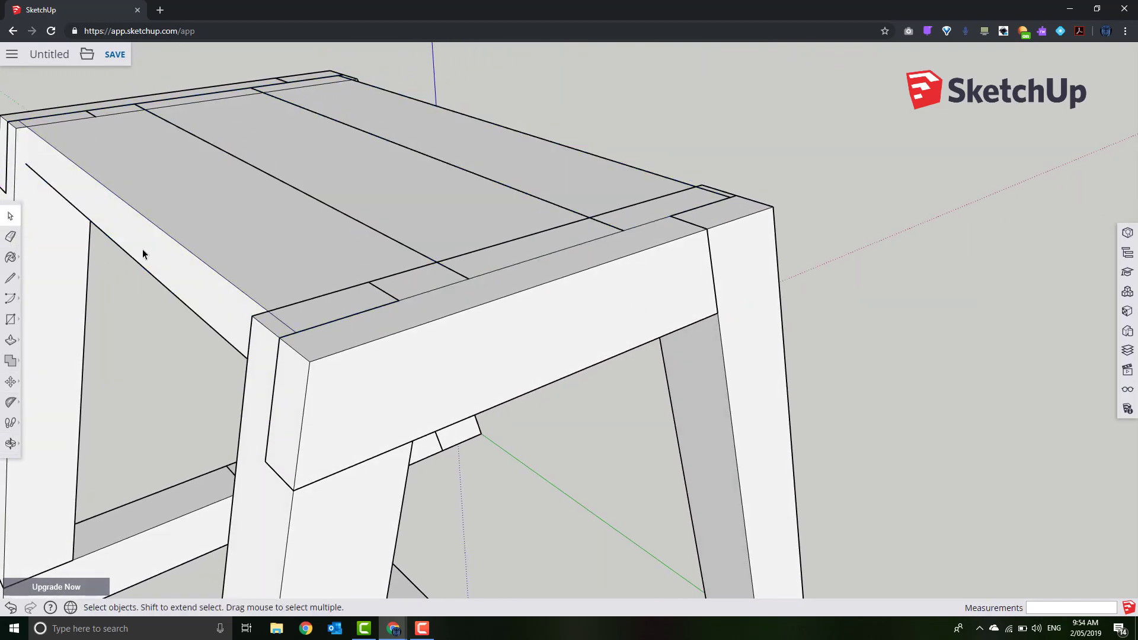
double_click(148, 246)
left_click(149, 257)
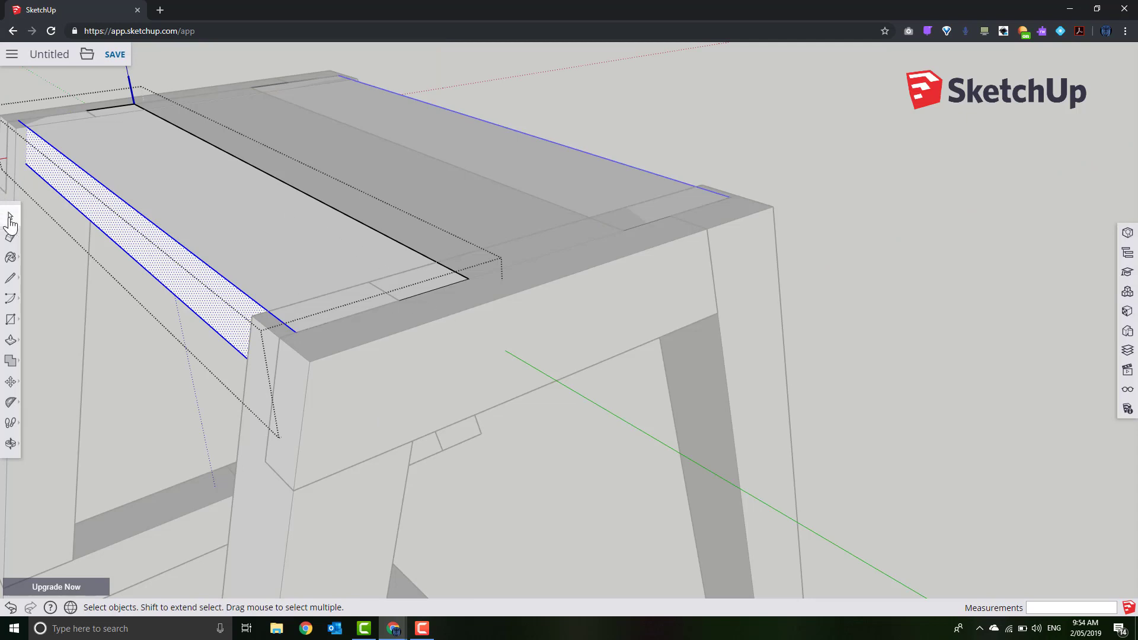
left_click(508, 462)
Move two selected seat boards by their top edge down onto the notched leg tops
left_click(311, 224)
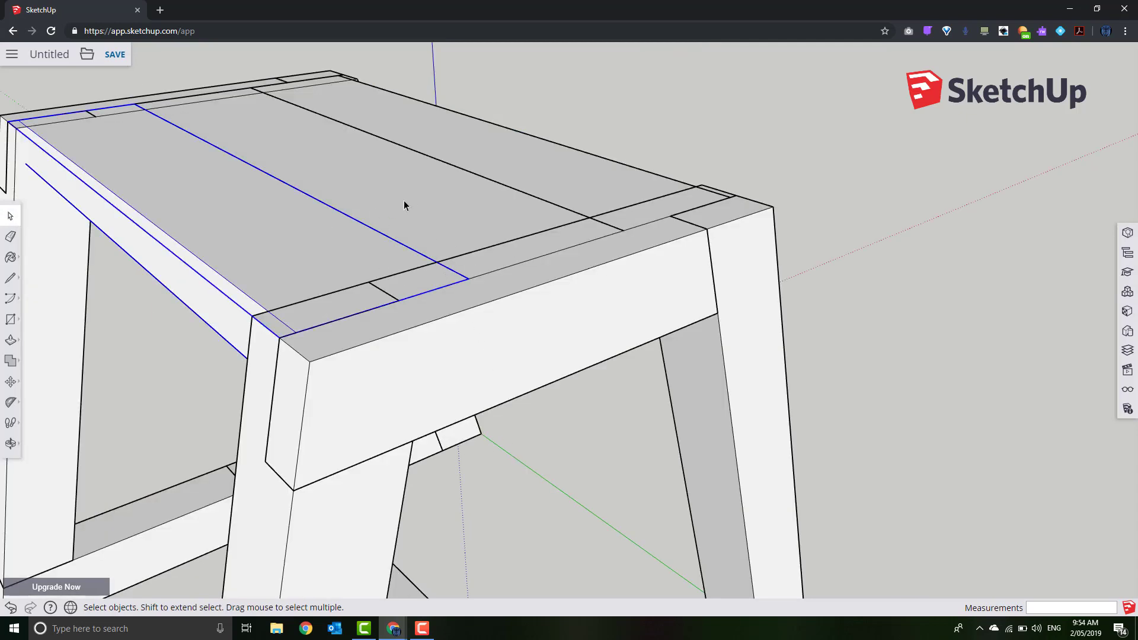
left_click(501, 181, "shift")
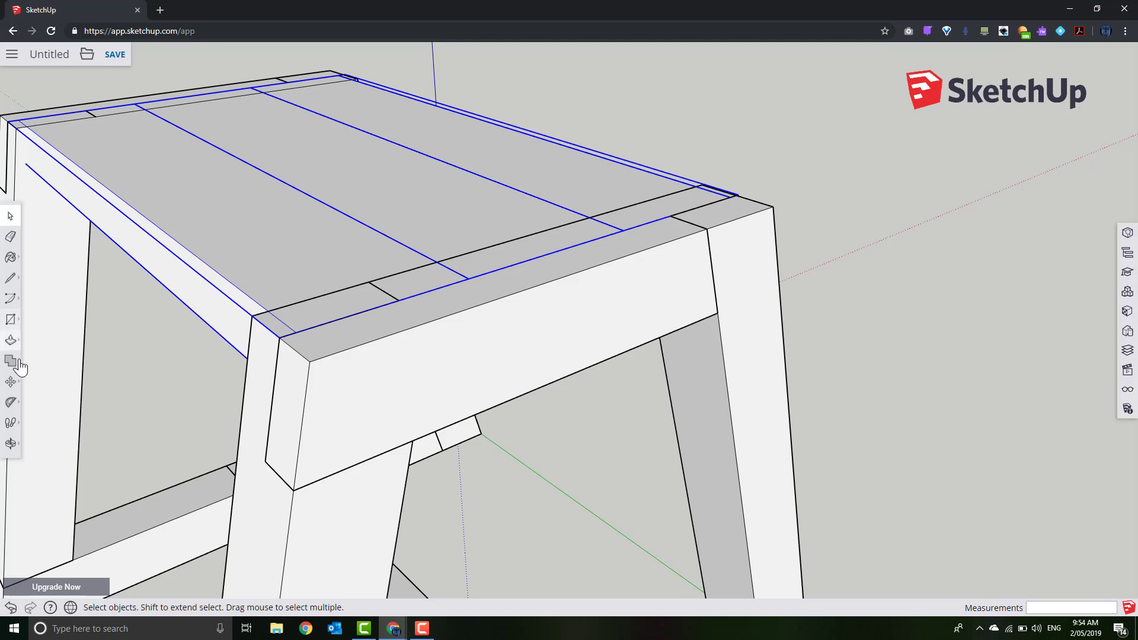
left_click(10, 382)
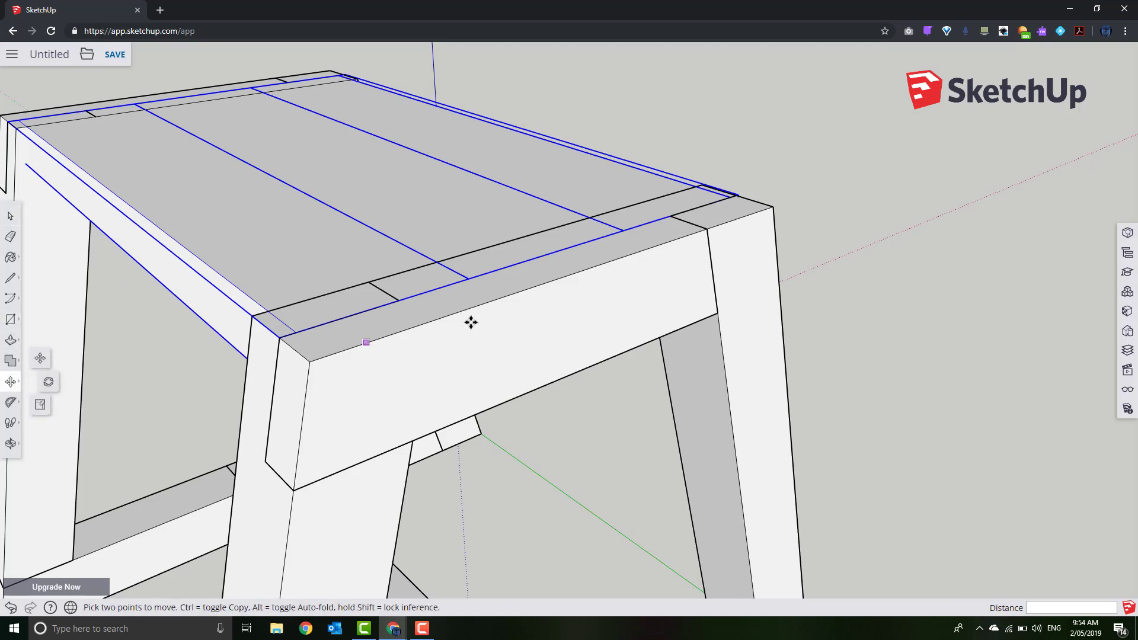
left_click(542, 256)
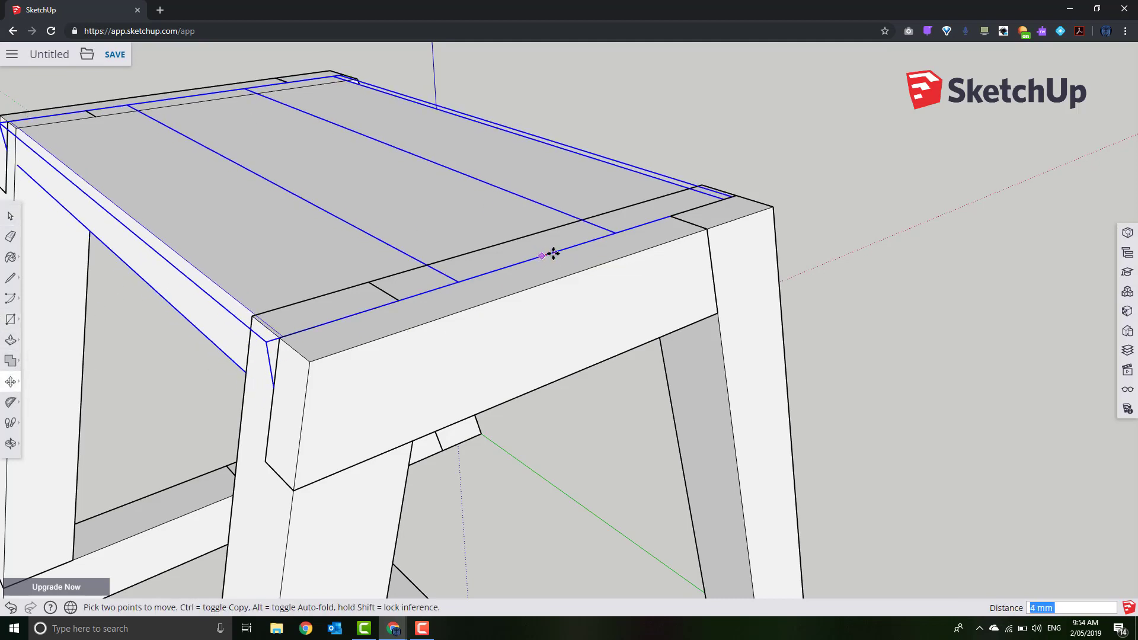
scroll(400, 523, "down", 3)
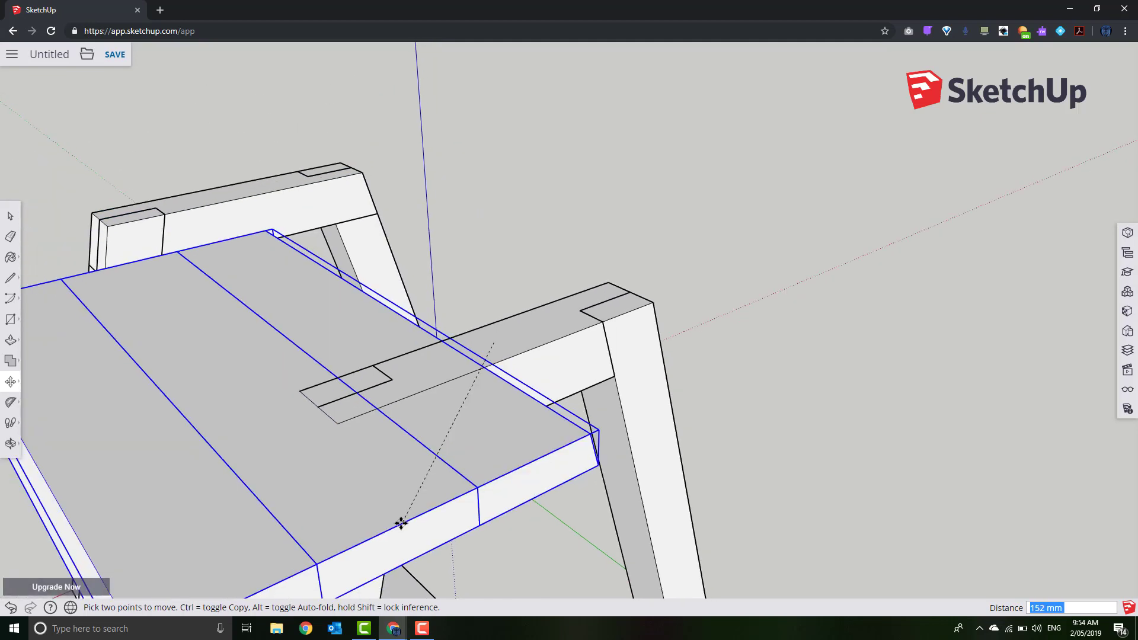
scroll(400, 523, "down", 5)
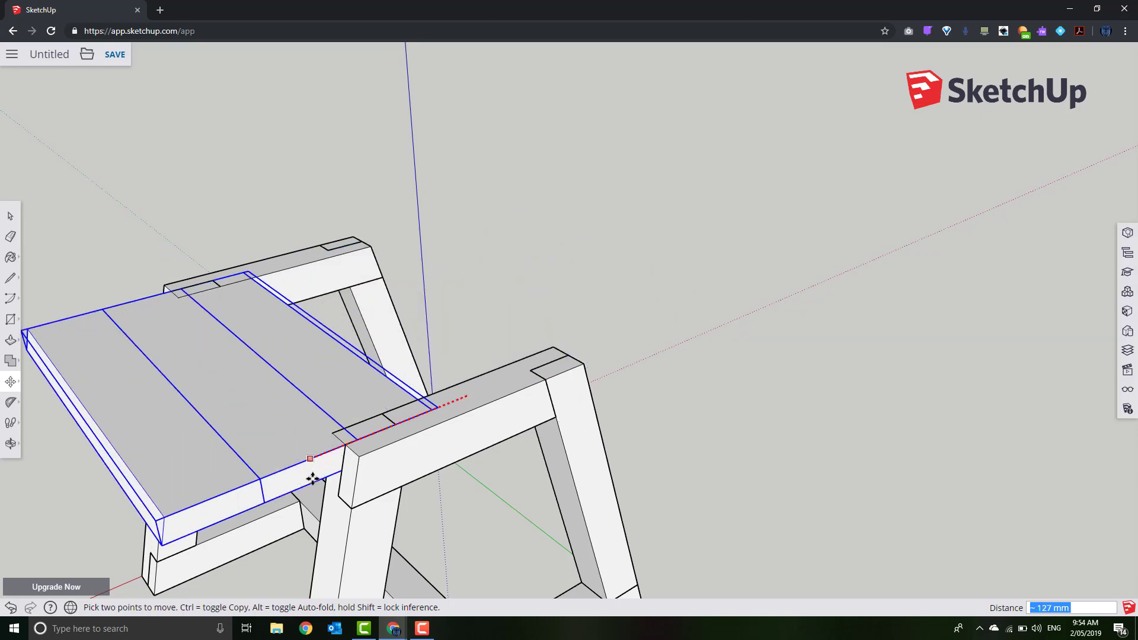
scroll(466, 566, "down", 2)
middle_click_drag(485, 415, 527, 262)
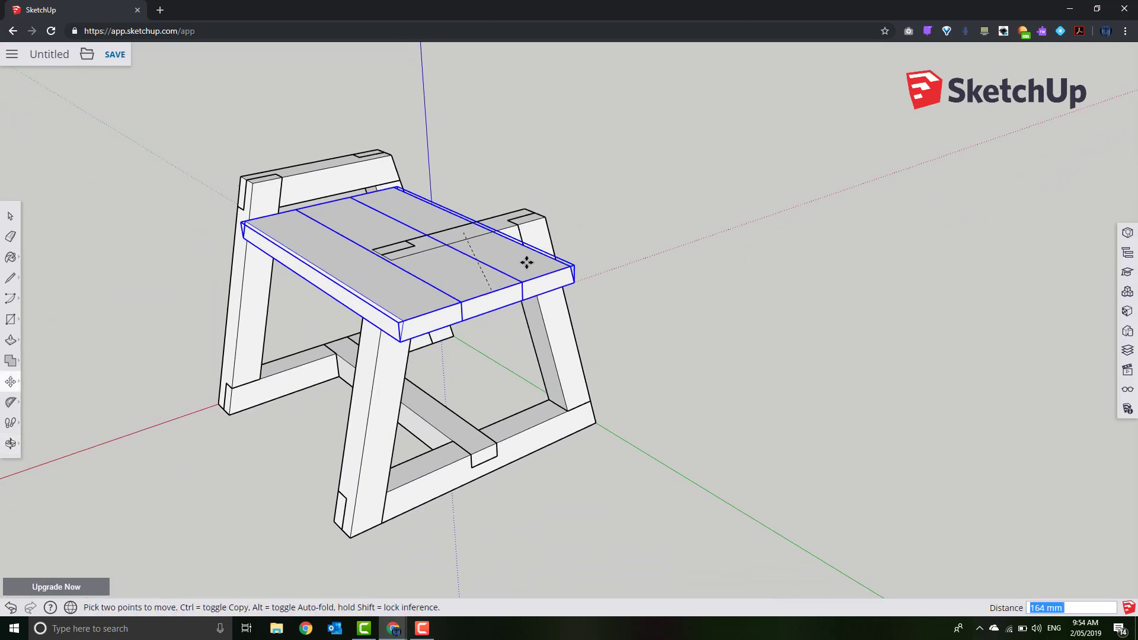
left_click(486, 447)
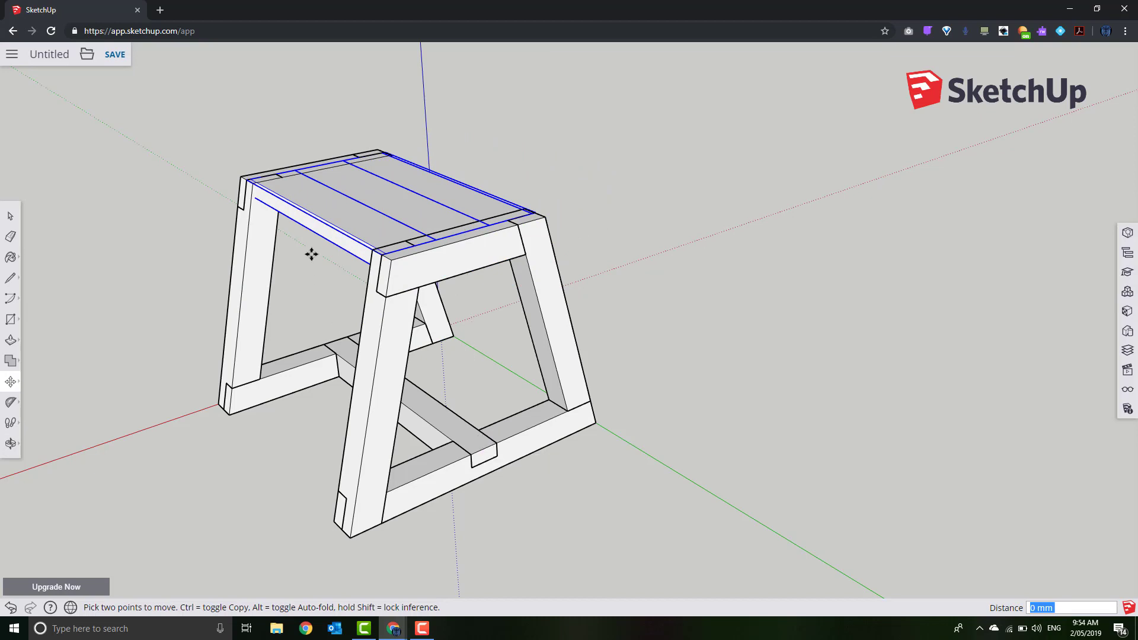
scroll(188, 247, "up", 4)
left_click(9, 217)
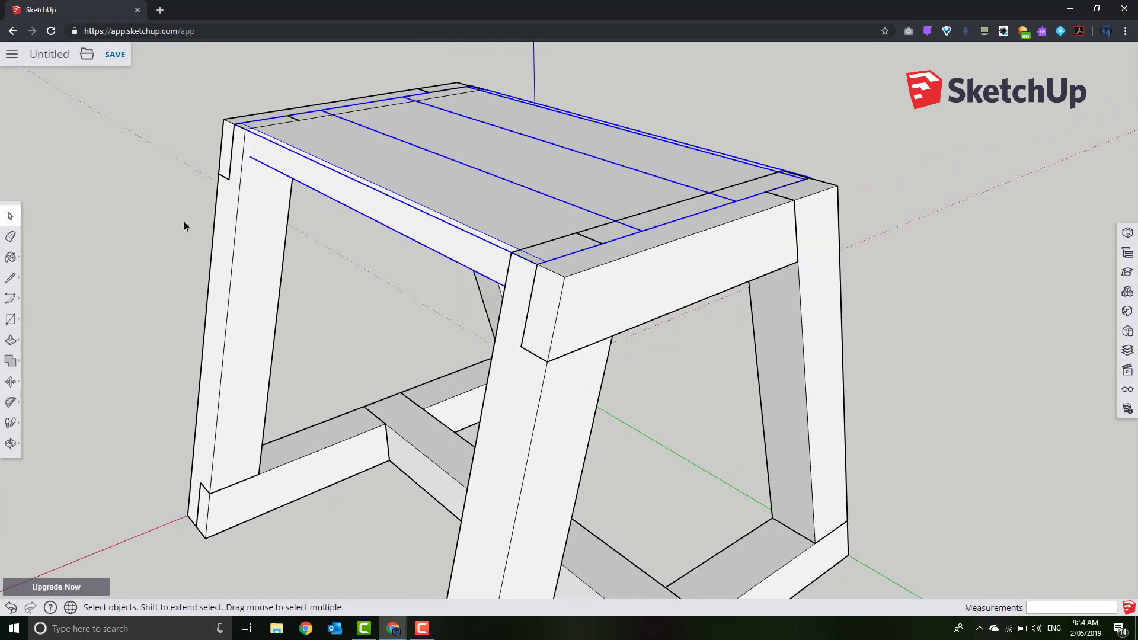
left_click(184, 223)
Open a seat board, window-select its end, and start then cancel stretching it
double_click(359, 202)
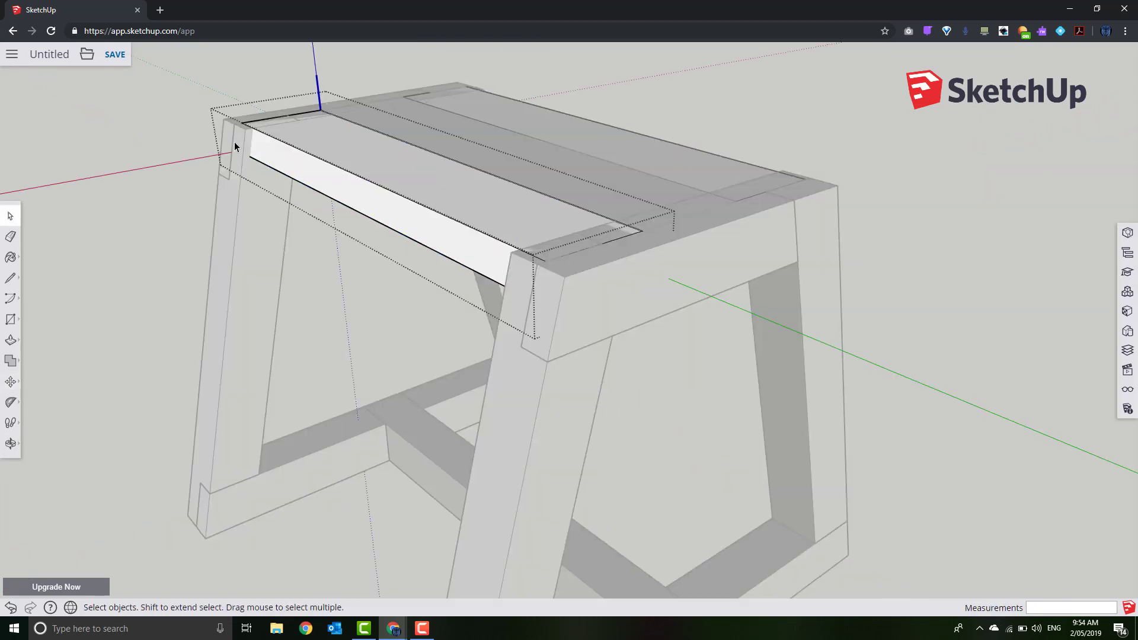
middle_click_drag(198, 130, 184, 108)
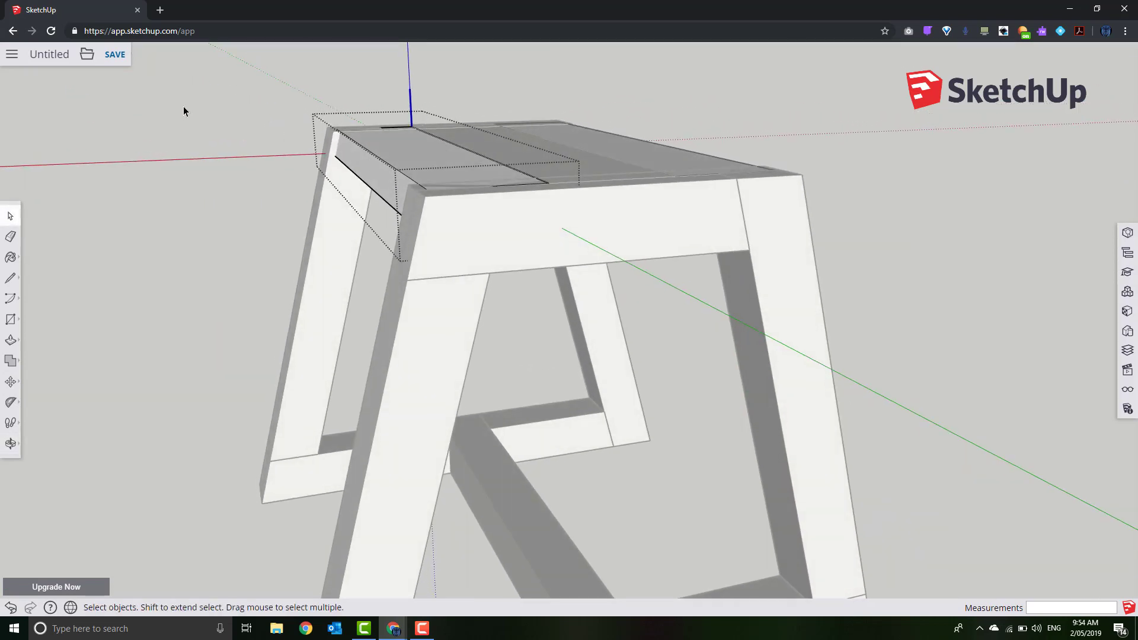
left_click_drag(355, 249, 461, 283)
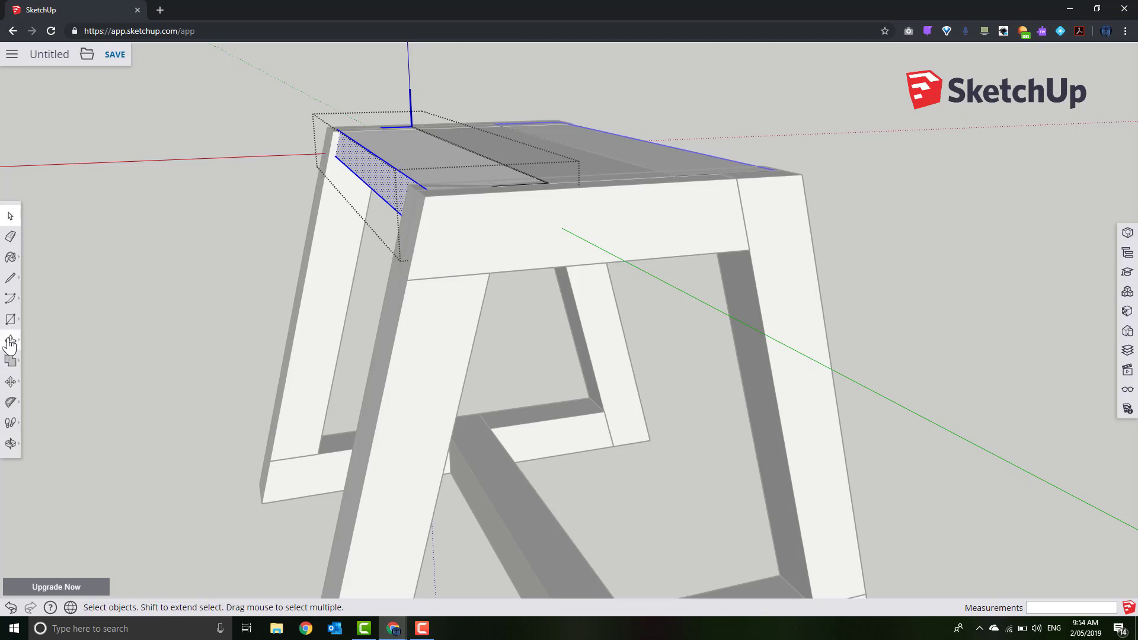
left_click(12, 383)
left_click(379, 183)
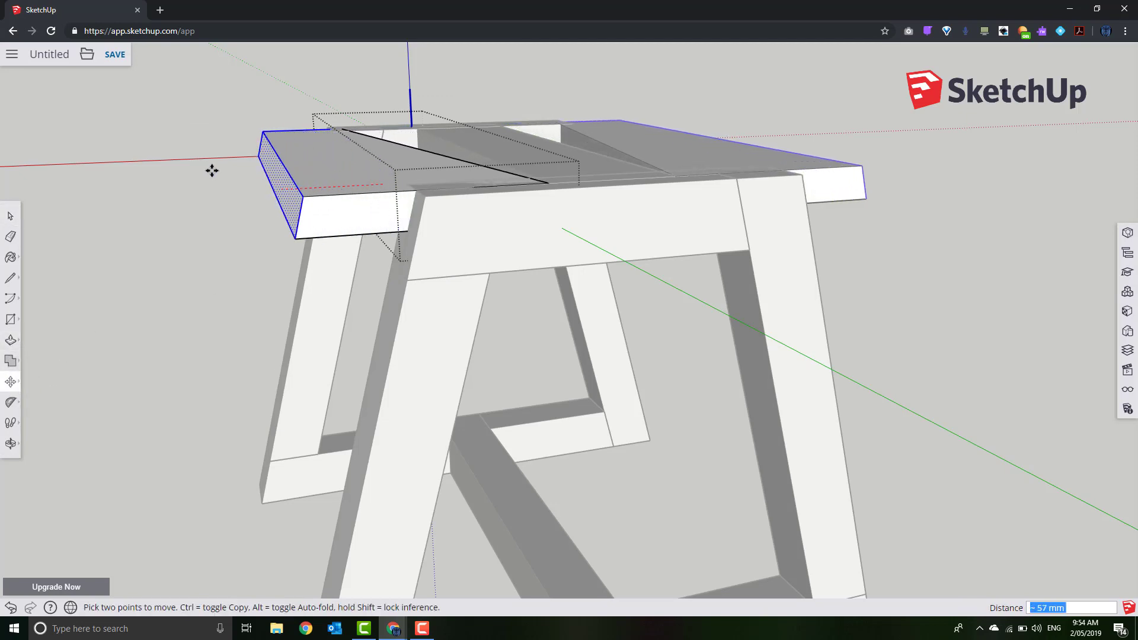
key("Escape")
middle_click_drag(417, 328, 379, 314)
left_click(9, 218)
Open the top board from below and stretch its left end edge with Move
middle_click_drag(95, 249, 301, 149)
double_click(393, 151)
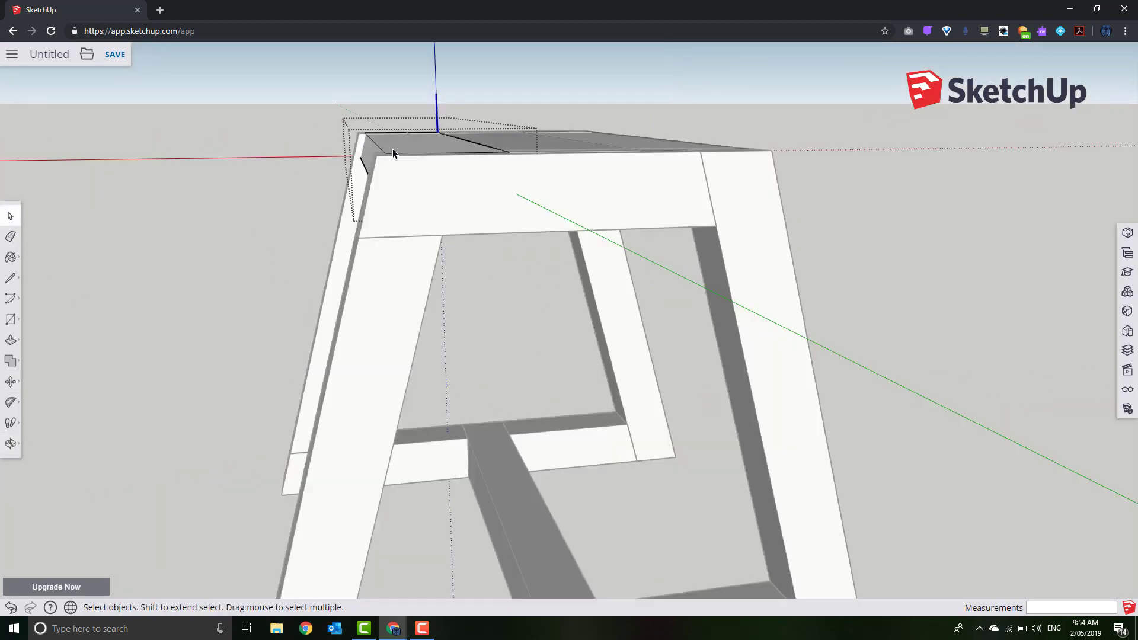
left_click_drag(427, 249, 436, 275)
left_click(11, 381)
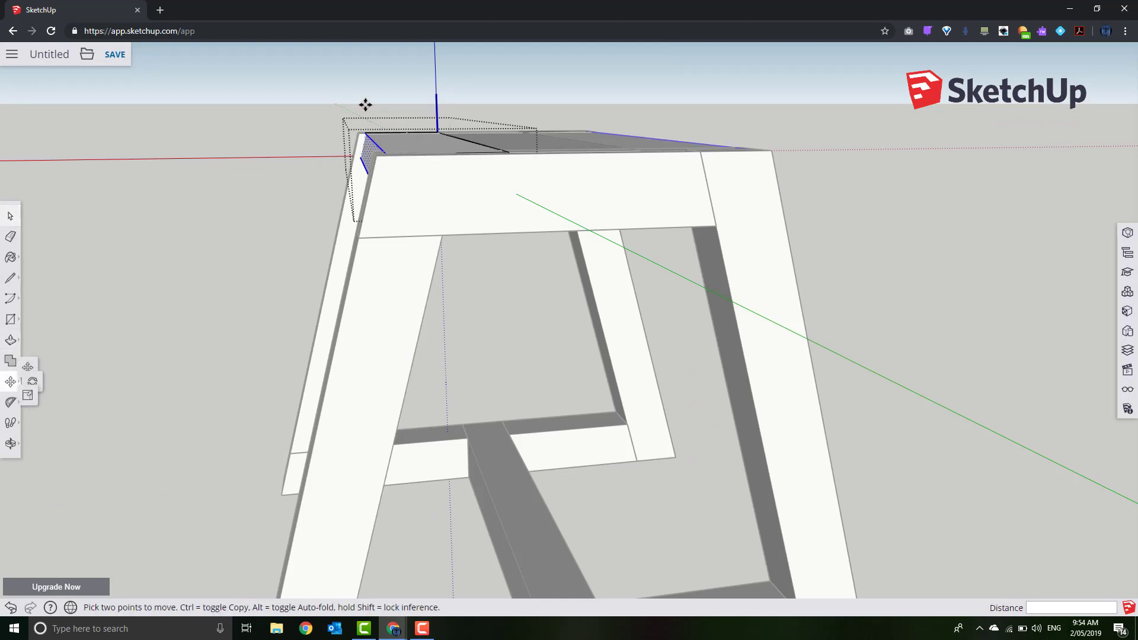
left_click(372, 163)
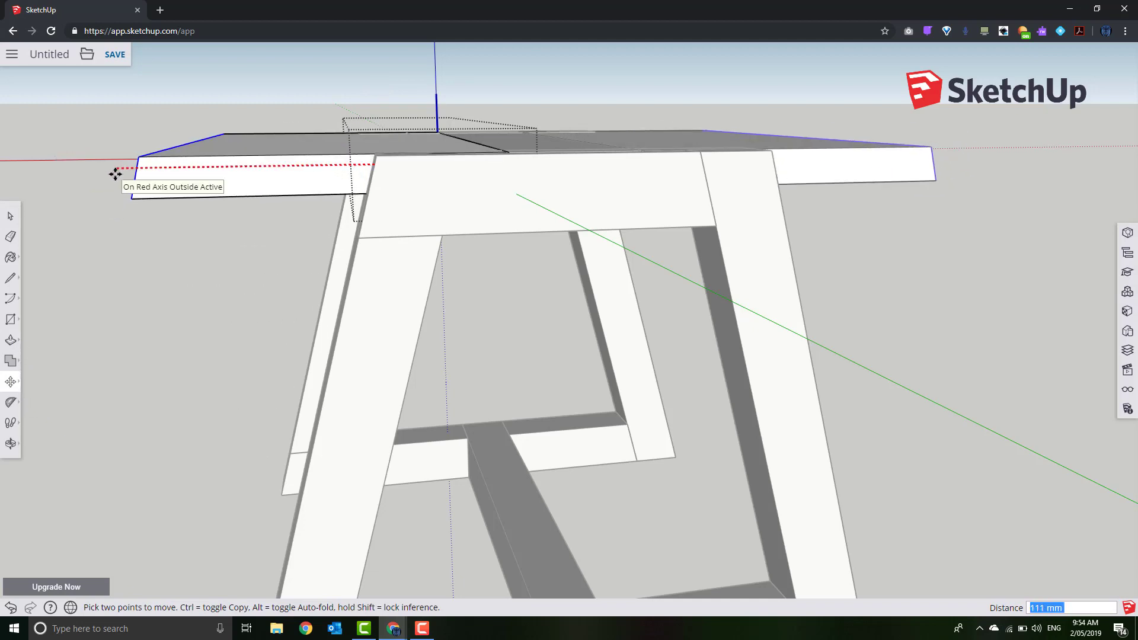
middle_click_drag(198, 186, 358, 213)
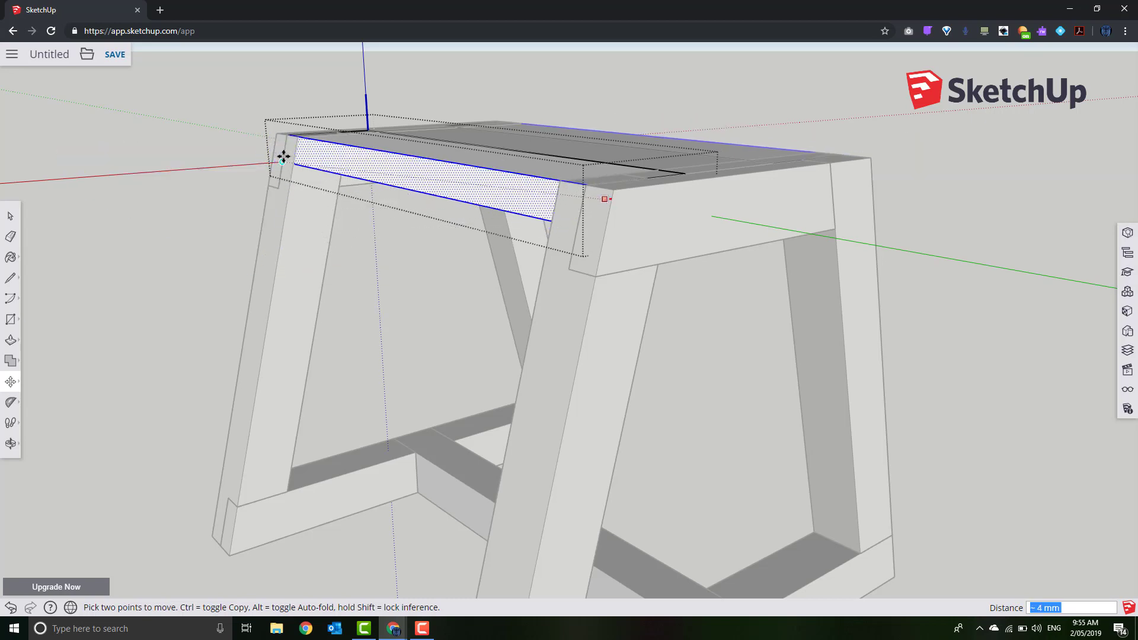
scroll(572, 225, "up", 6)
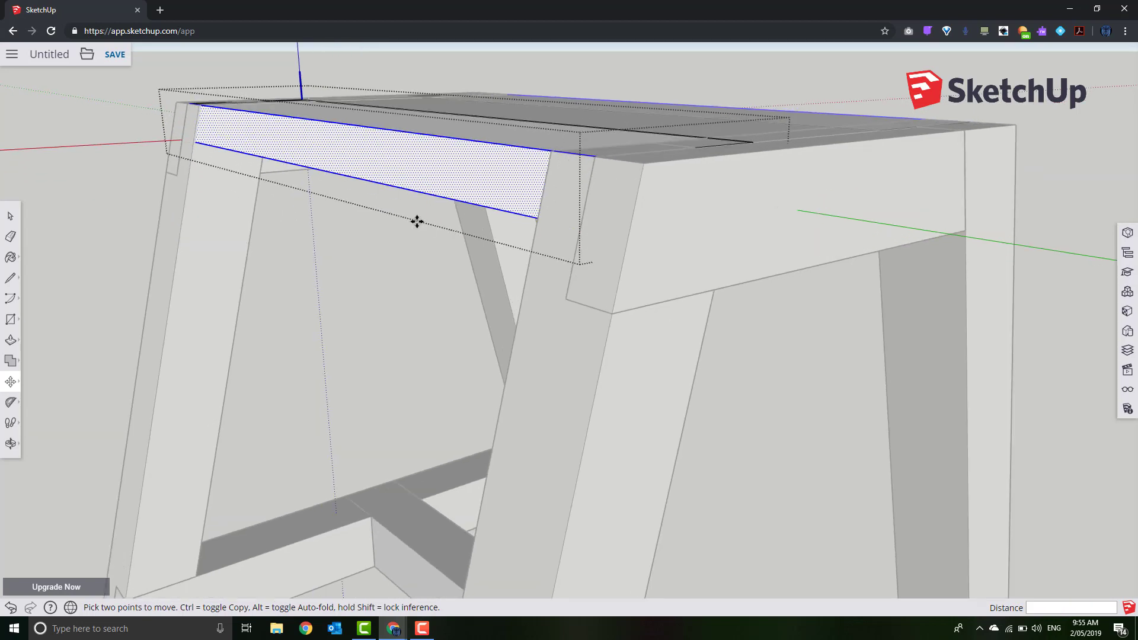
middle_click_drag(71, 177, 316, 263)
Orbit to the seat corner and leg, then pick up the selected face to move it
right_click(288, 233)
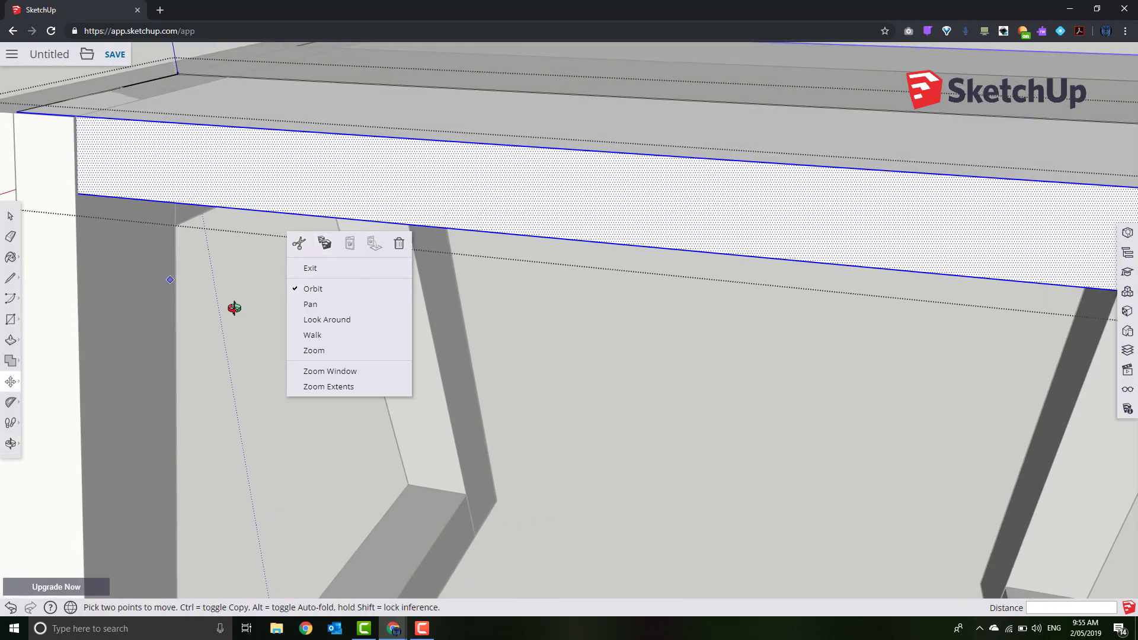
middle_click_drag(234, 309, 305, 322)
middle_click_drag(409, 332, 488, 332)
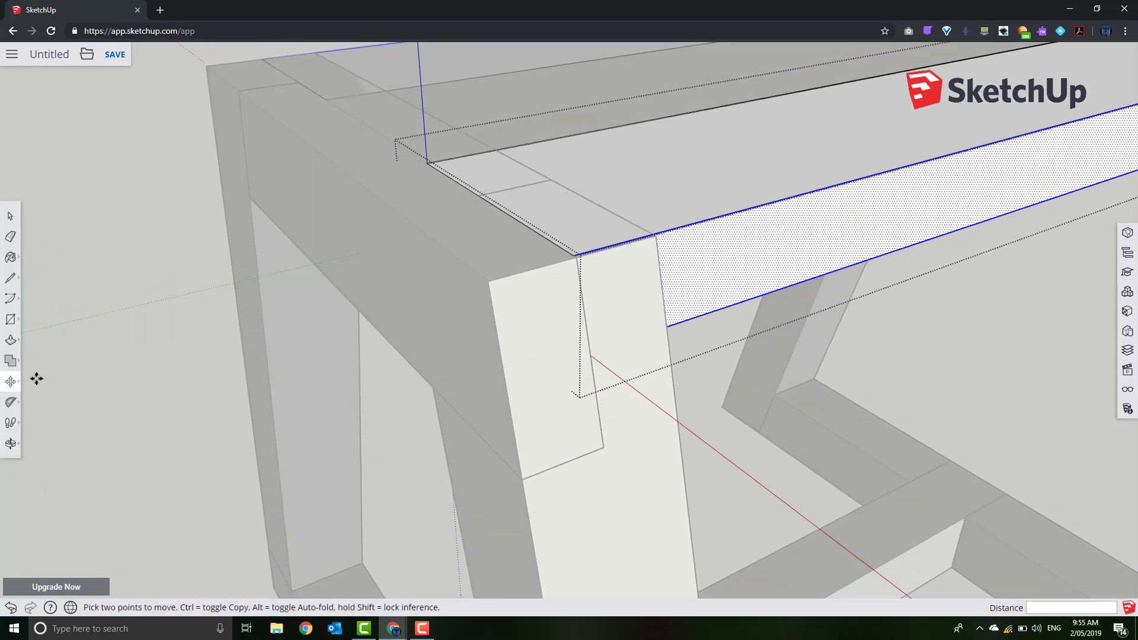
mouse_move(17, 389)
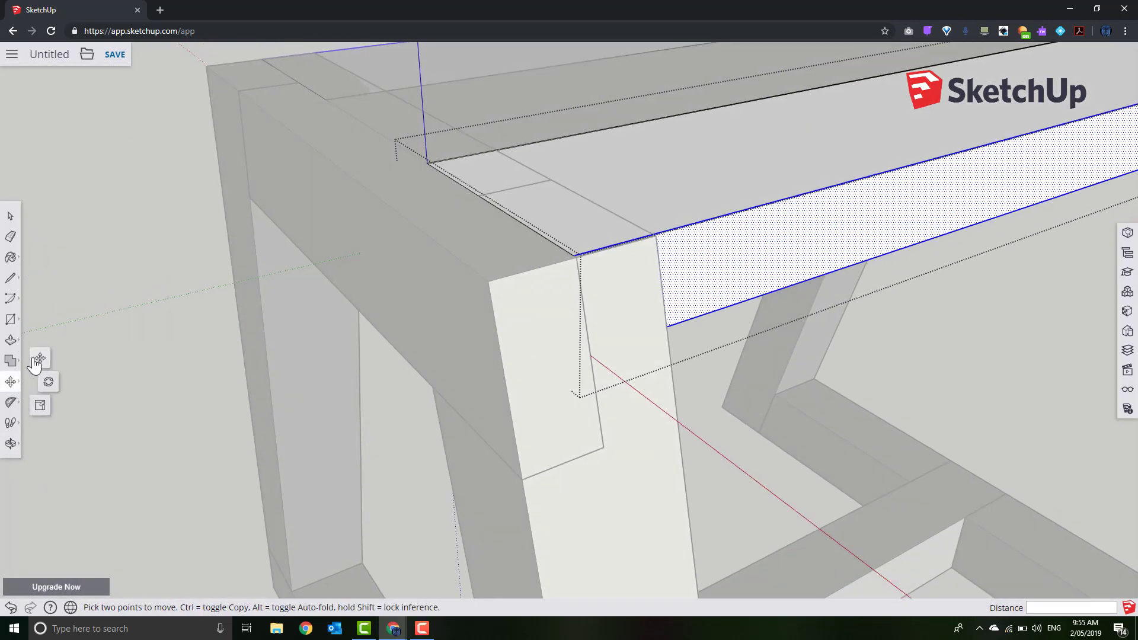
left_click(36, 359)
left_click(668, 285)
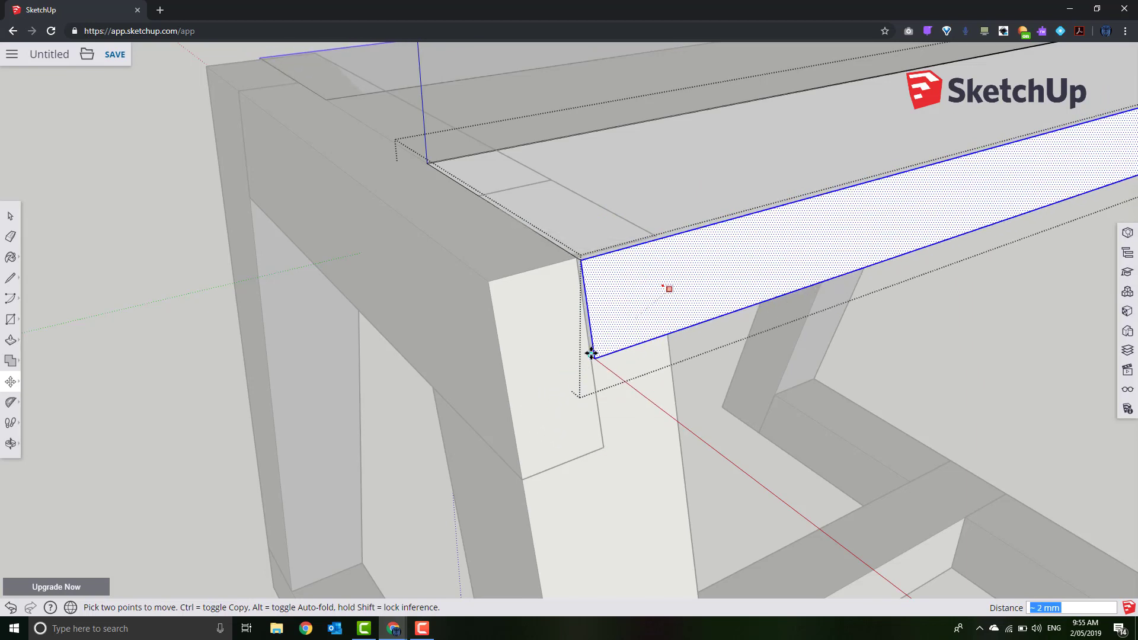
Draw a line from the board corner to split the seat plank's end face
mouse_move(485, 414)
middle_mouse_down()
mouse_move(609, 404)
mouse_move(587, 403)
middle_mouse_up()
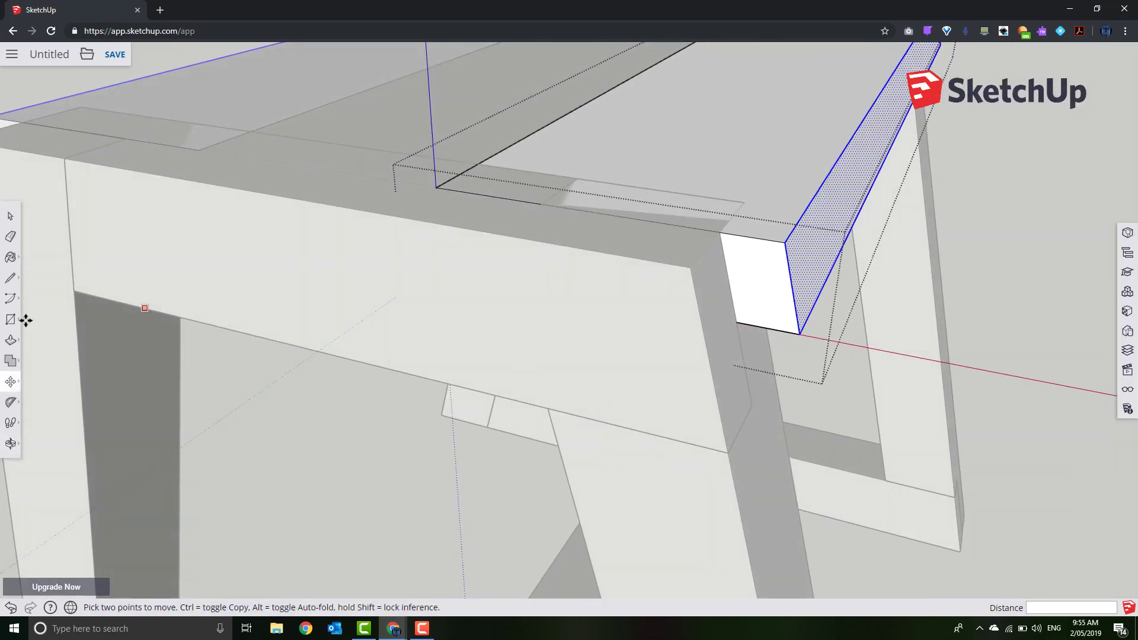
left_click(12, 280)
left_click(718, 232)
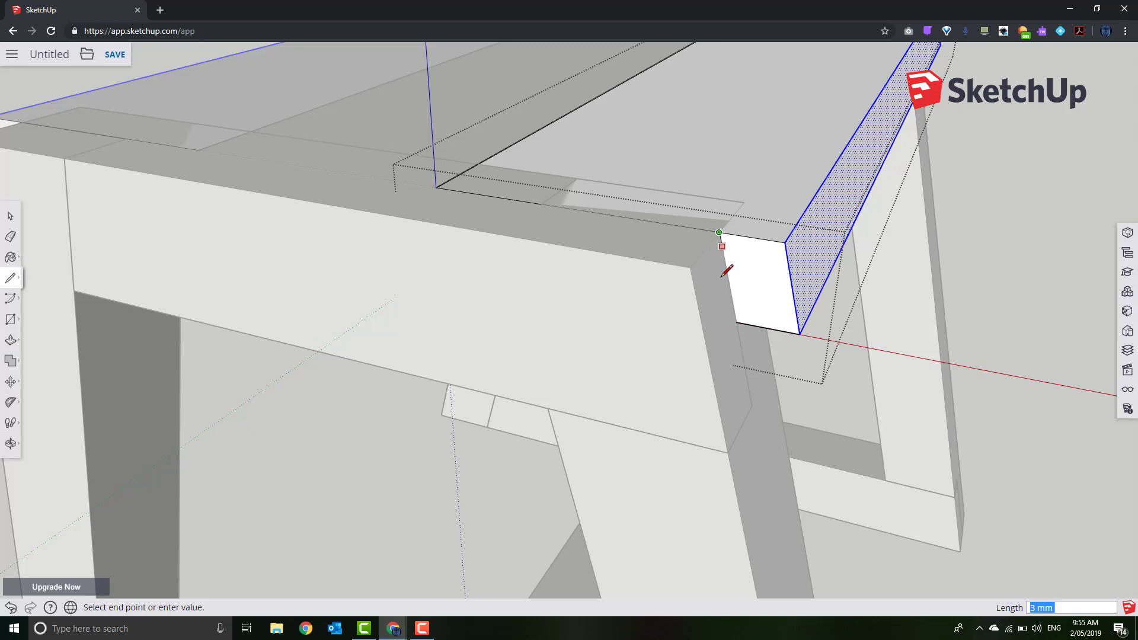
left_click(736, 323)
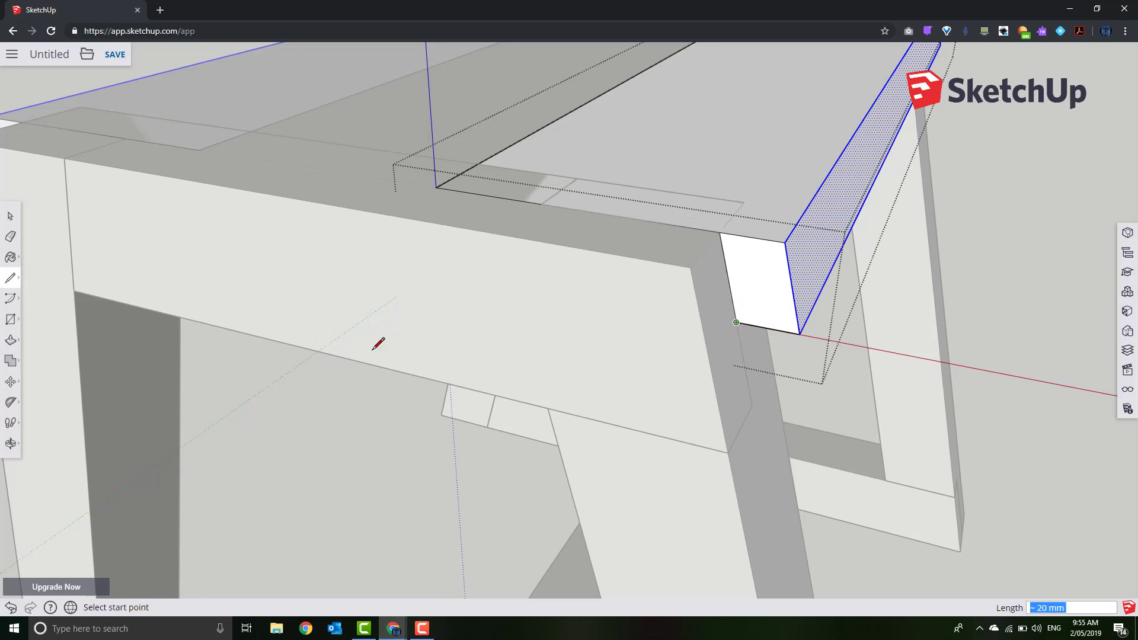
Push the small end face with Push/Pull, then cancel the unfinished push back to Select
left_click(10, 339)
left_click(757, 268)
key("Escape")
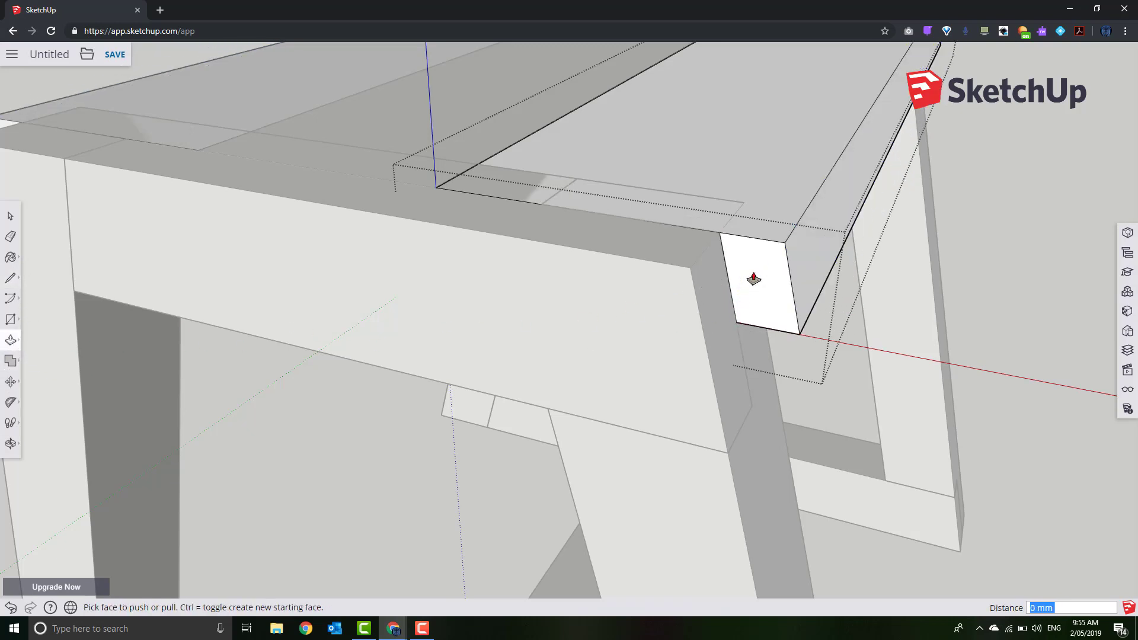
left_click(754, 299)
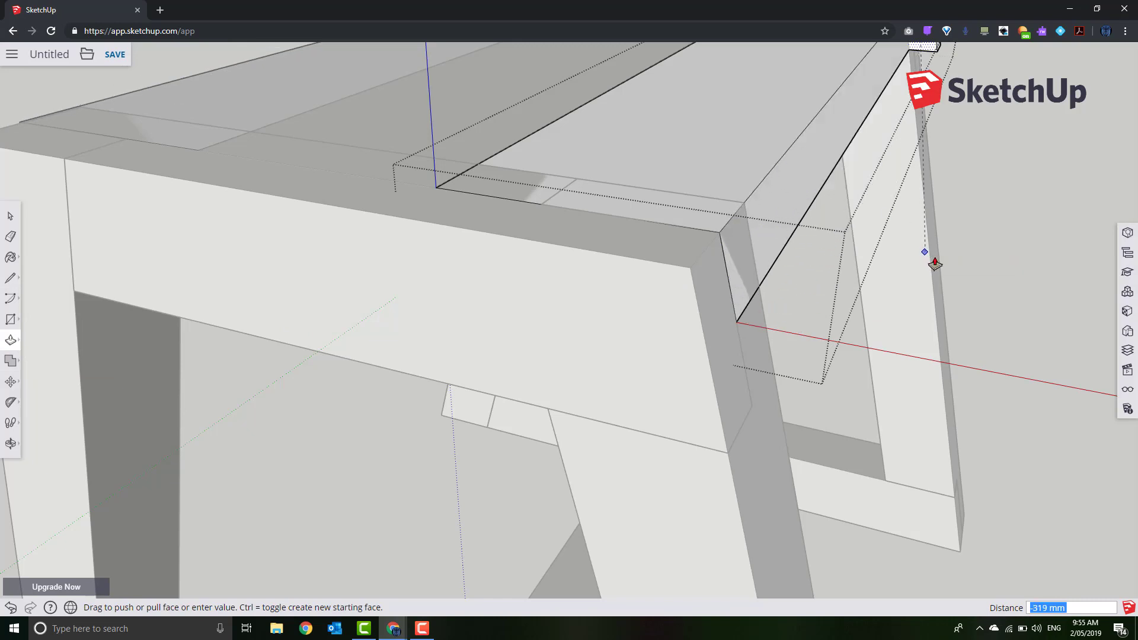
middle_click_drag(947, 260, 906, 287)
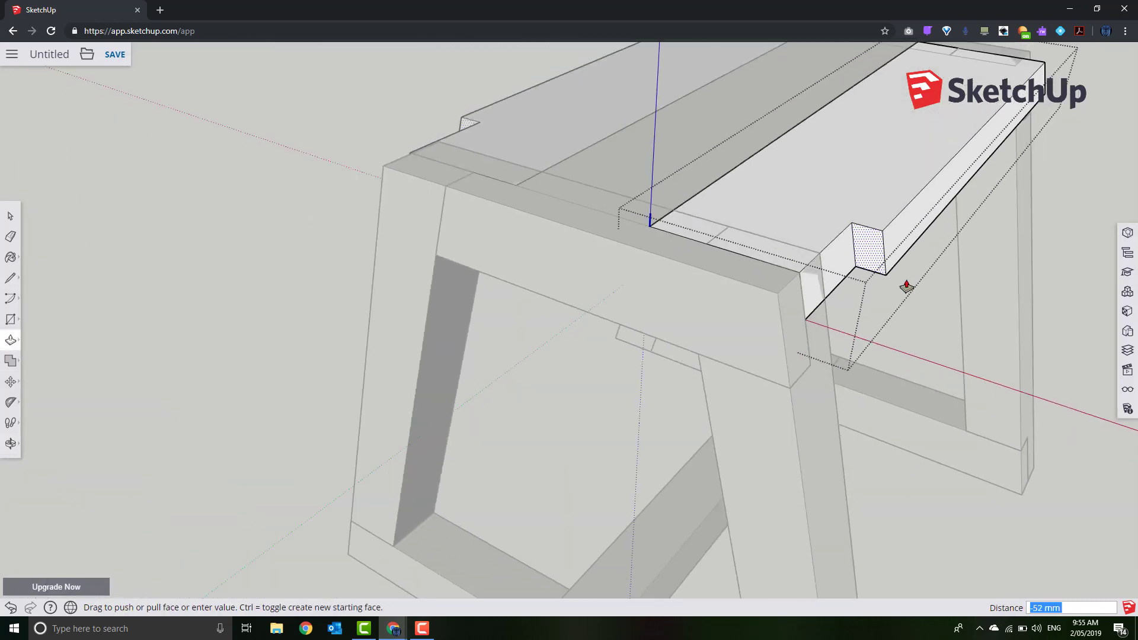
scroll(906, 287, "down", 2)
left_click(1017, 149)
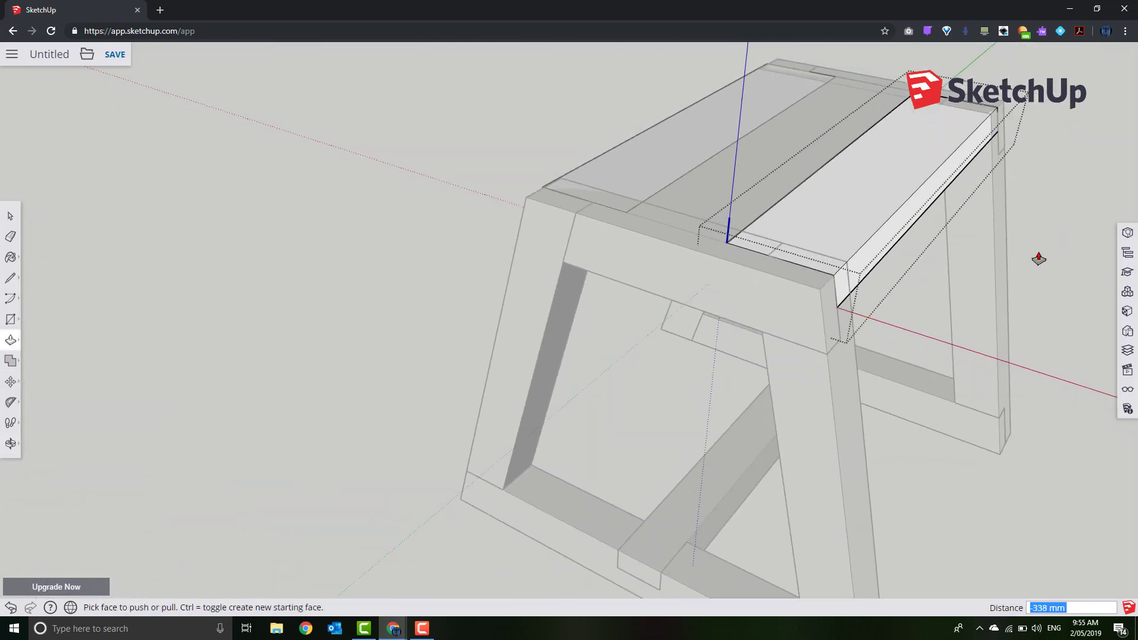
middle_click_drag(1038, 259, 95, 186)
left_click(11, 217)
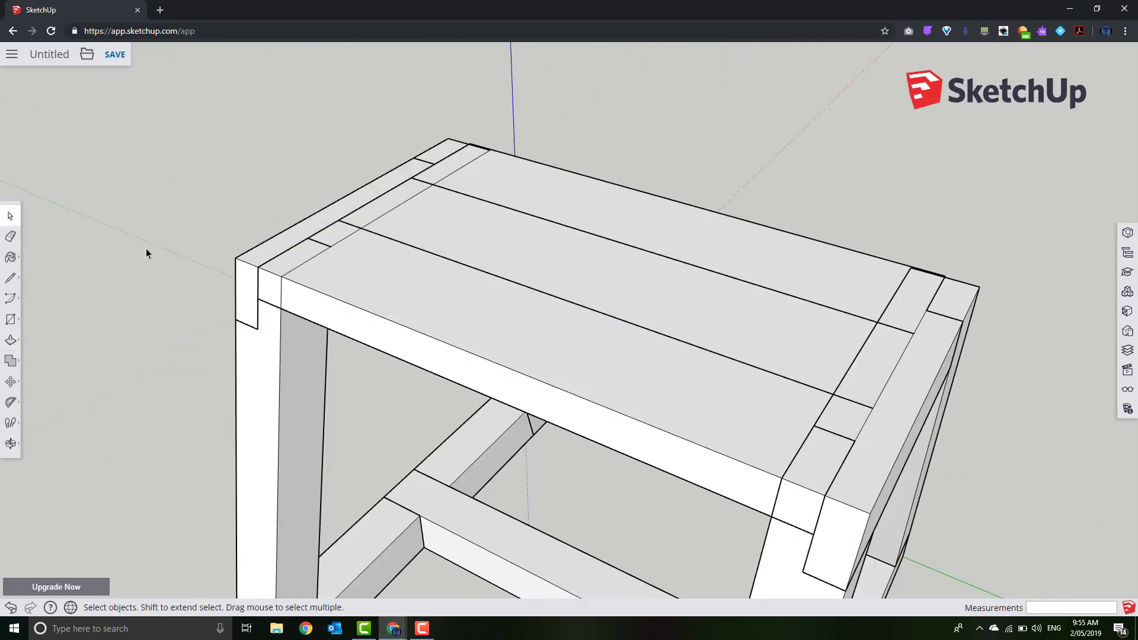
Select, one after another, the front-left leg, the right leg, the front top board and the back top plank
middle_click_drag(332, 379, 682, 254)
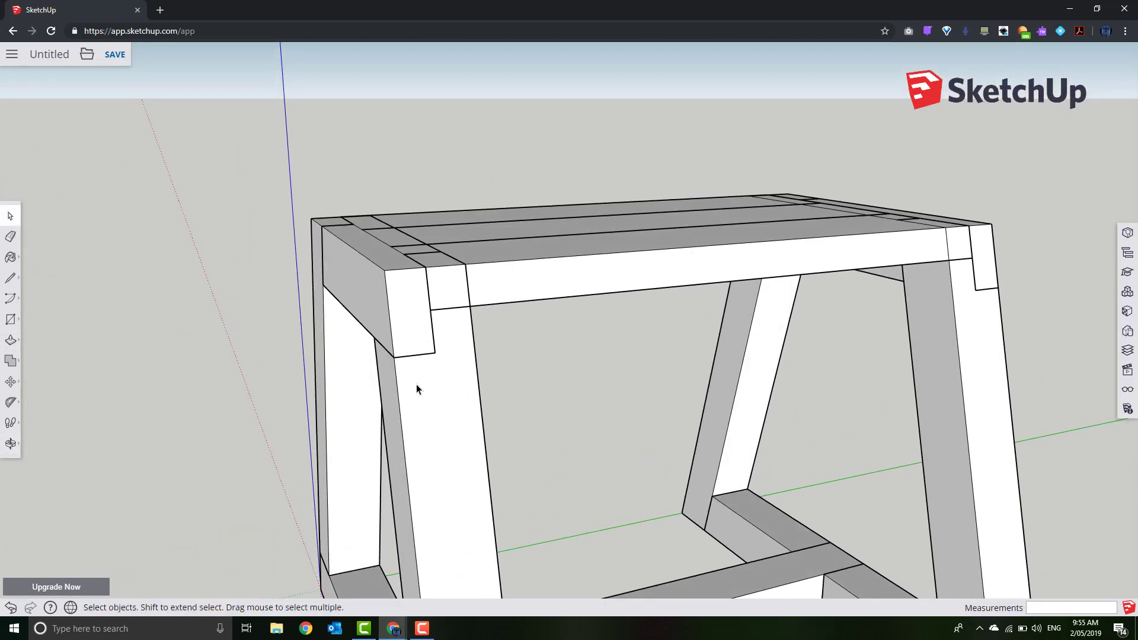
left_click(435, 374)
left_click(970, 373)
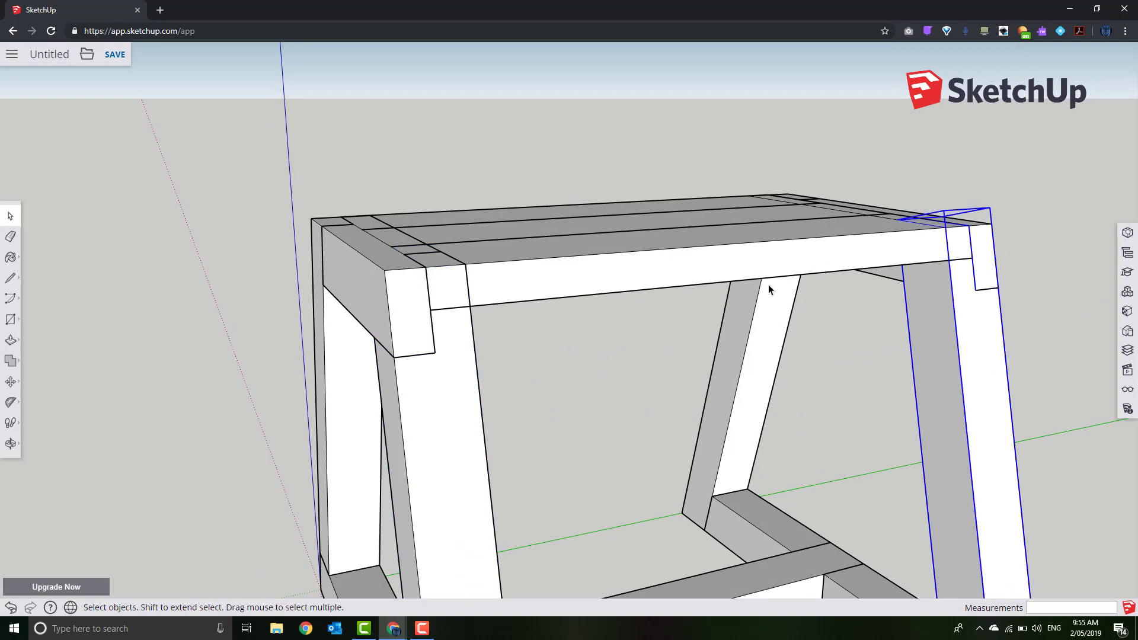
left_click(646, 252)
left_click(562, 213)
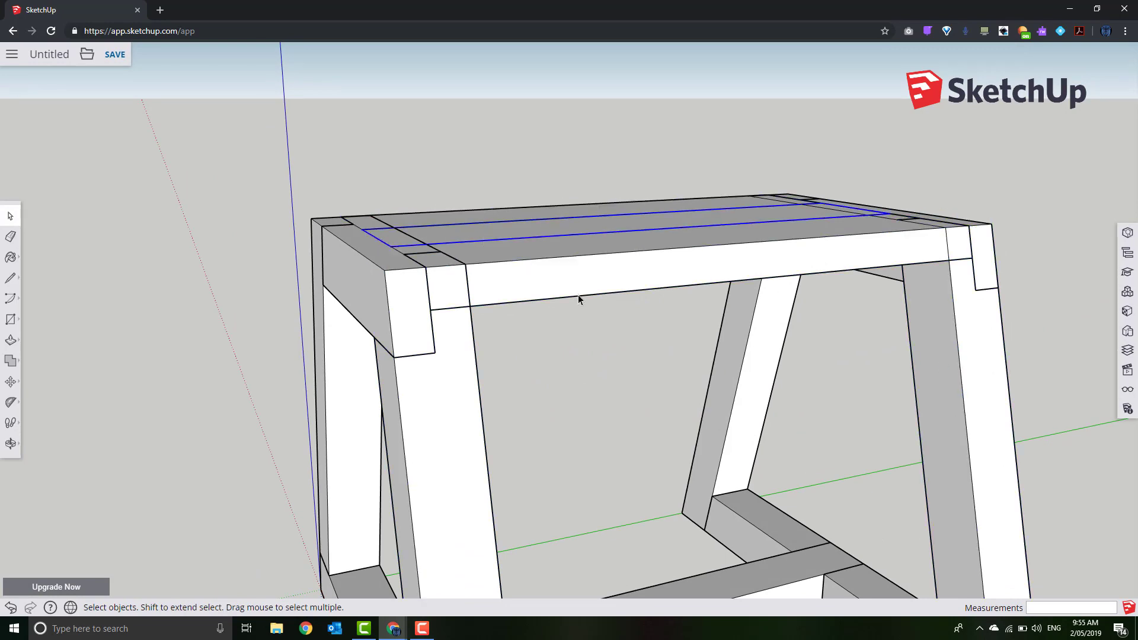
Clear the selection, then select the front-left leg and open it for editing
middle_click_drag(579, 296, 587, 423)
right_click(587, 422)
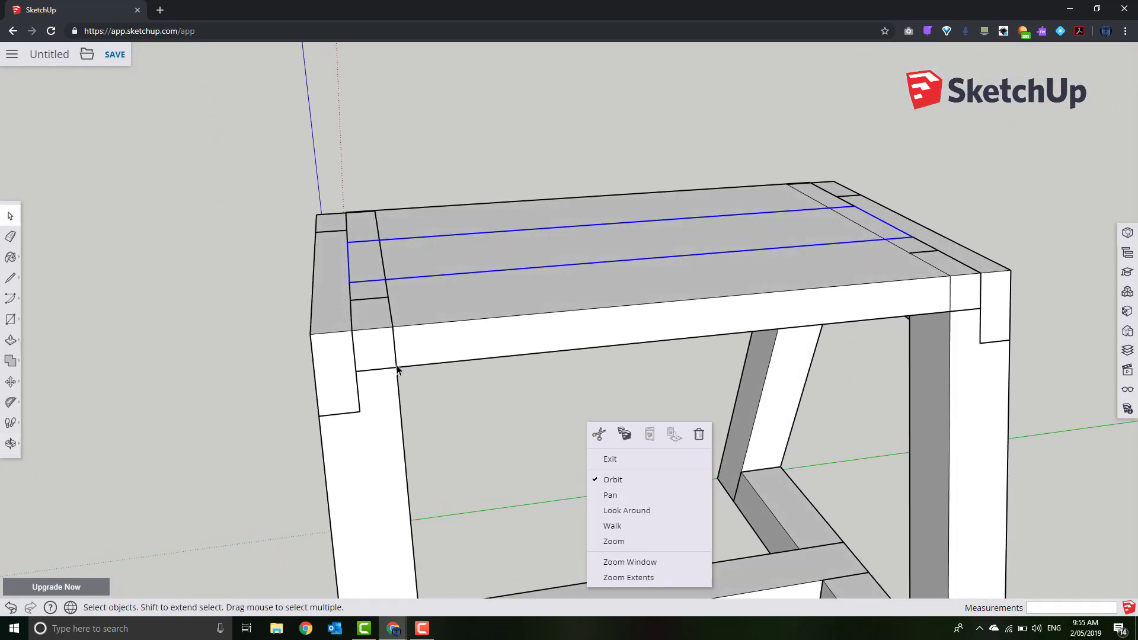
left_click(193, 339)
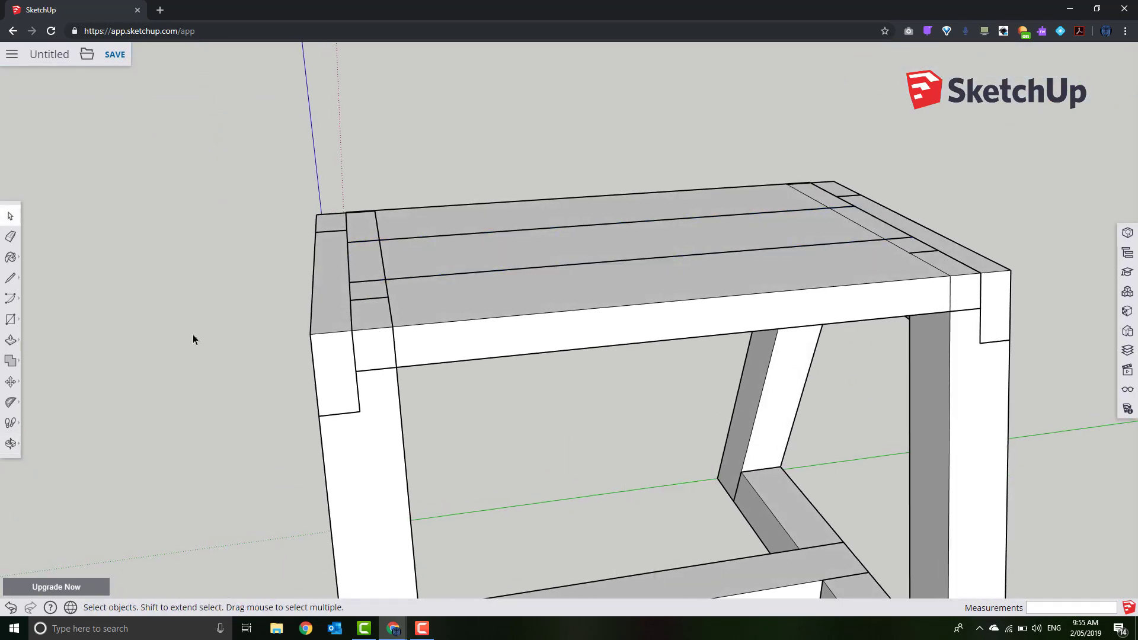
left_click(372, 406)
double_click(368, 427)
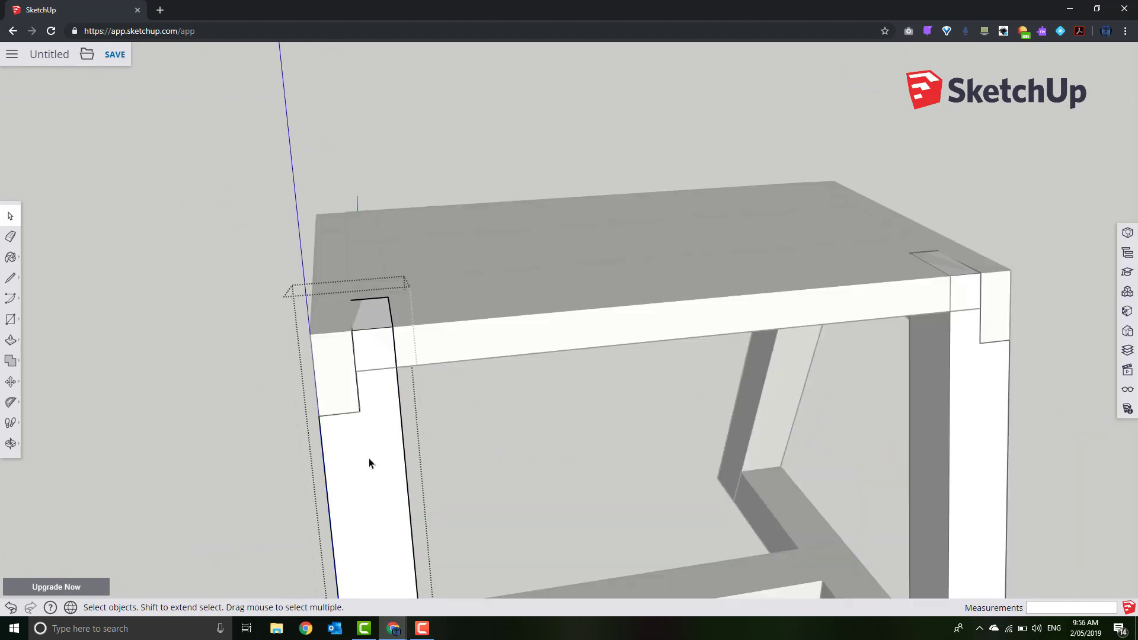
From below, start a line at the leg-top corner, then abandon it and return to Select
middle_click_drag(369, 463, 110, 290)
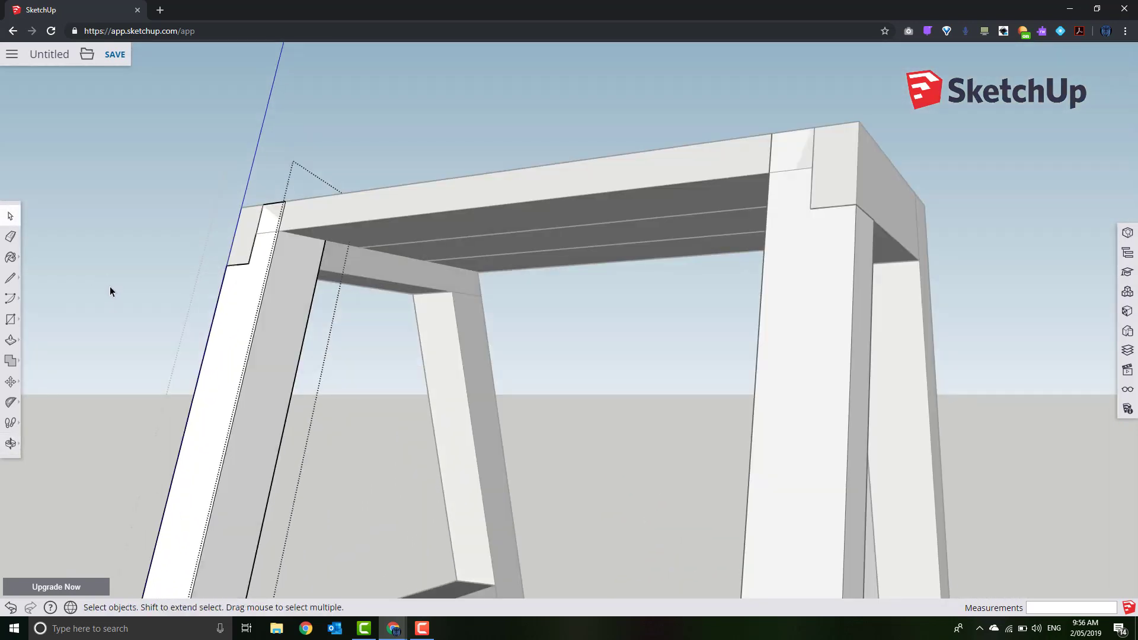
left_click(11, 278)
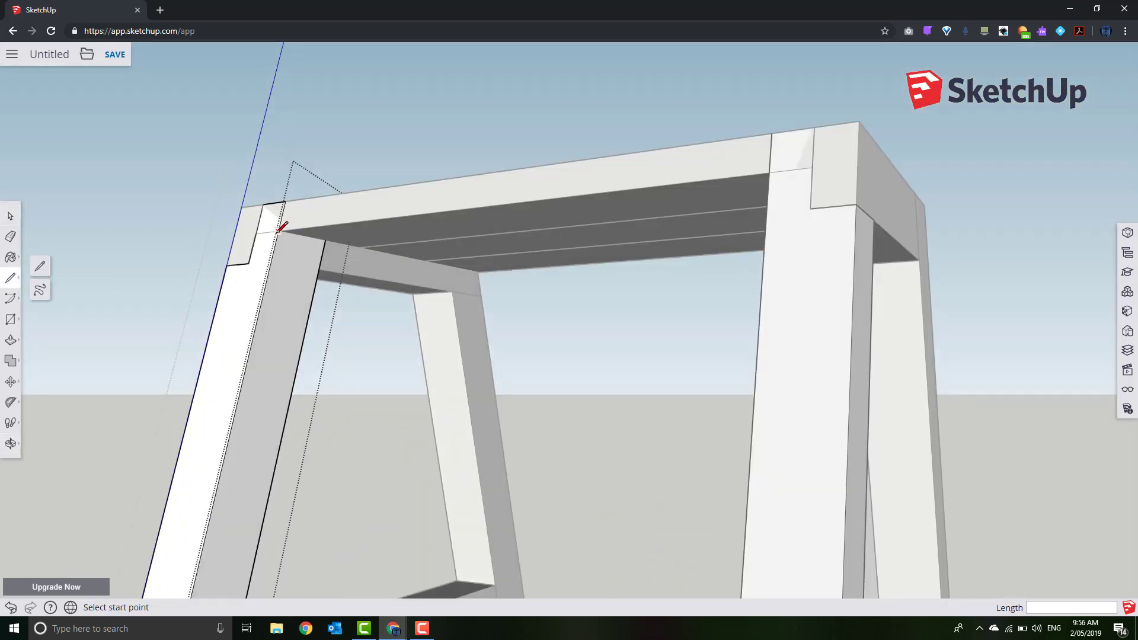
scroll(281, 241, "up", 3)
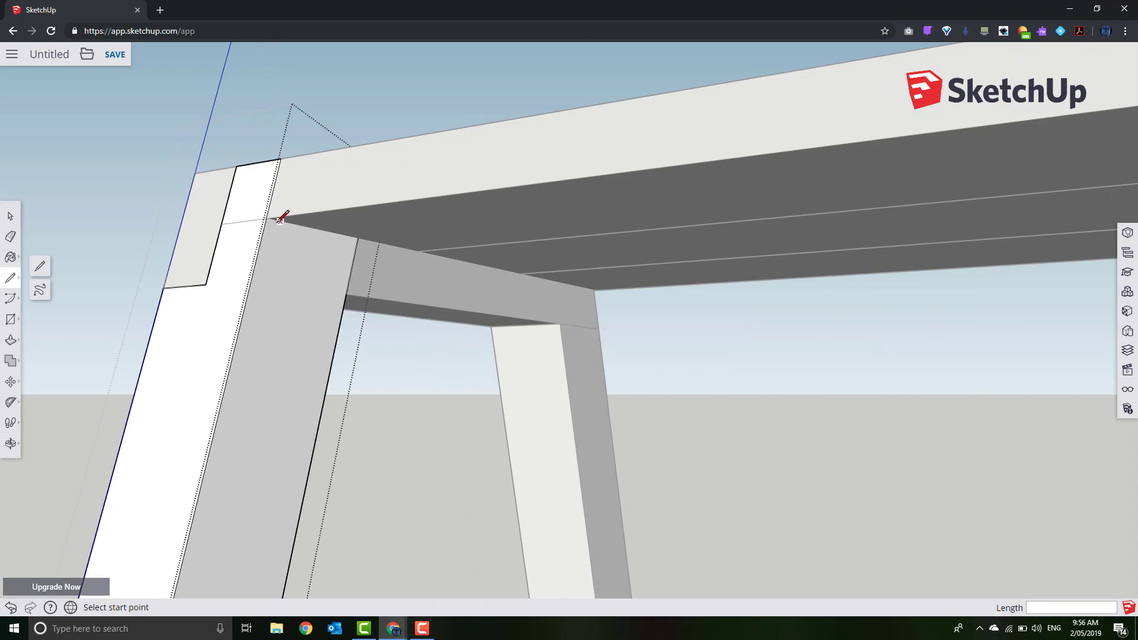
left_click(266, 218)
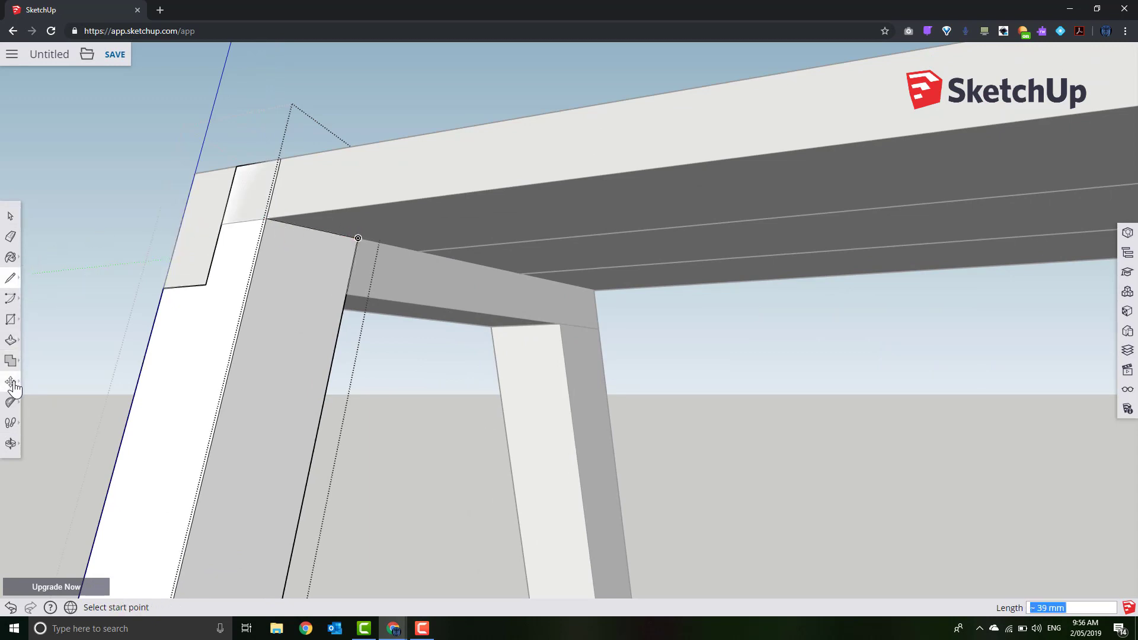
left_click(13, 385)
left_click(18, 216)
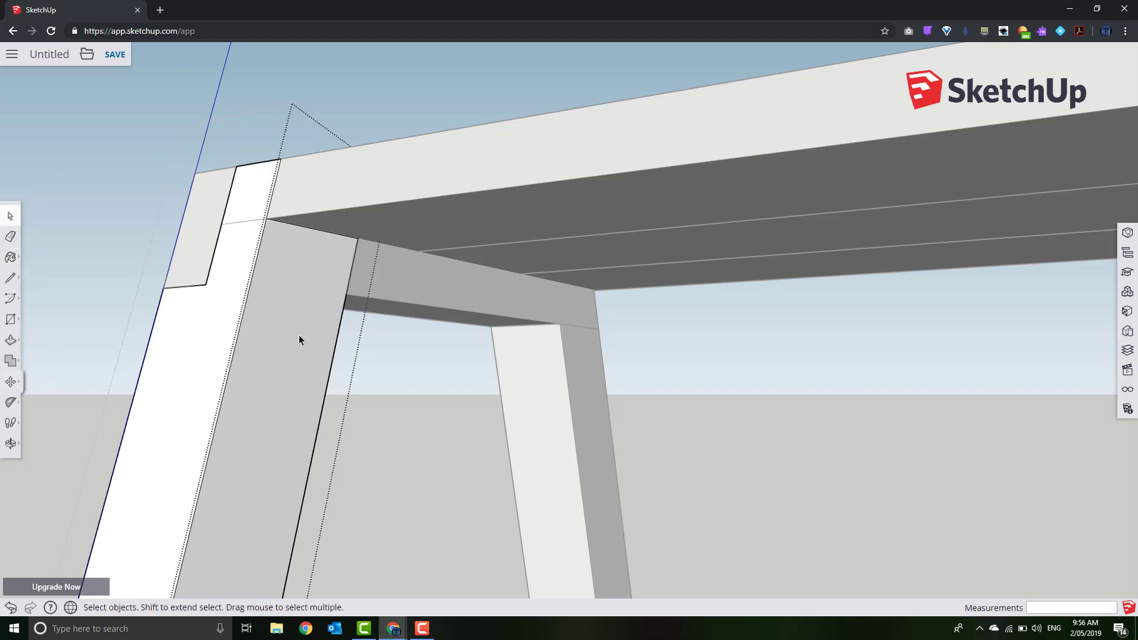
Select the crossbar under the seat, start and cancel a line at its corner, then leave editing
left_click(445, 288)
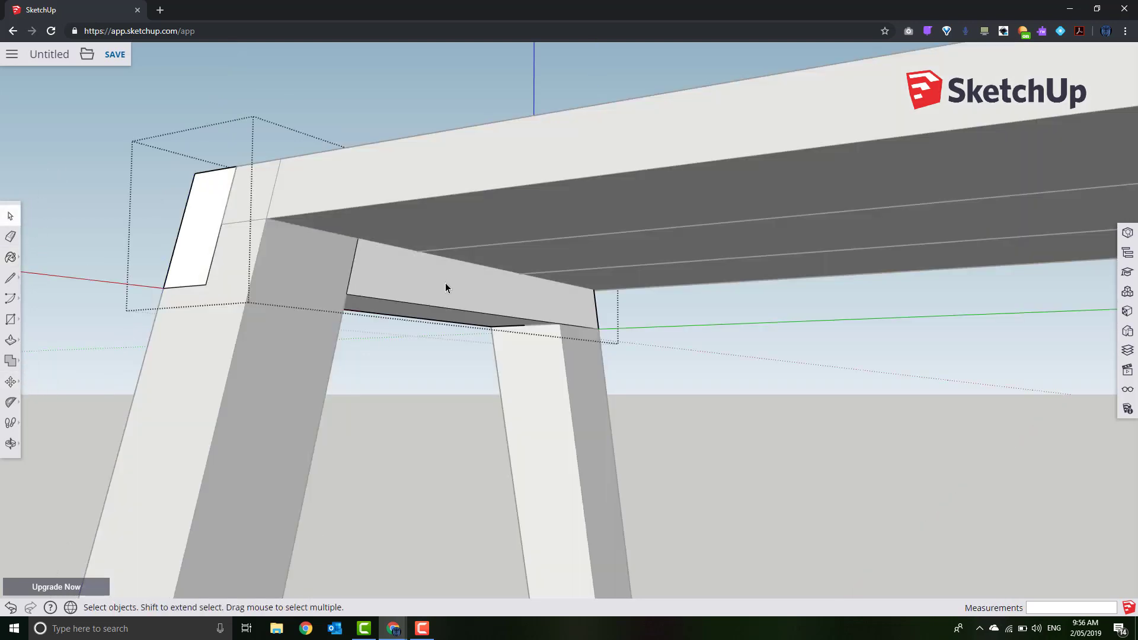
left_click(11, 278)
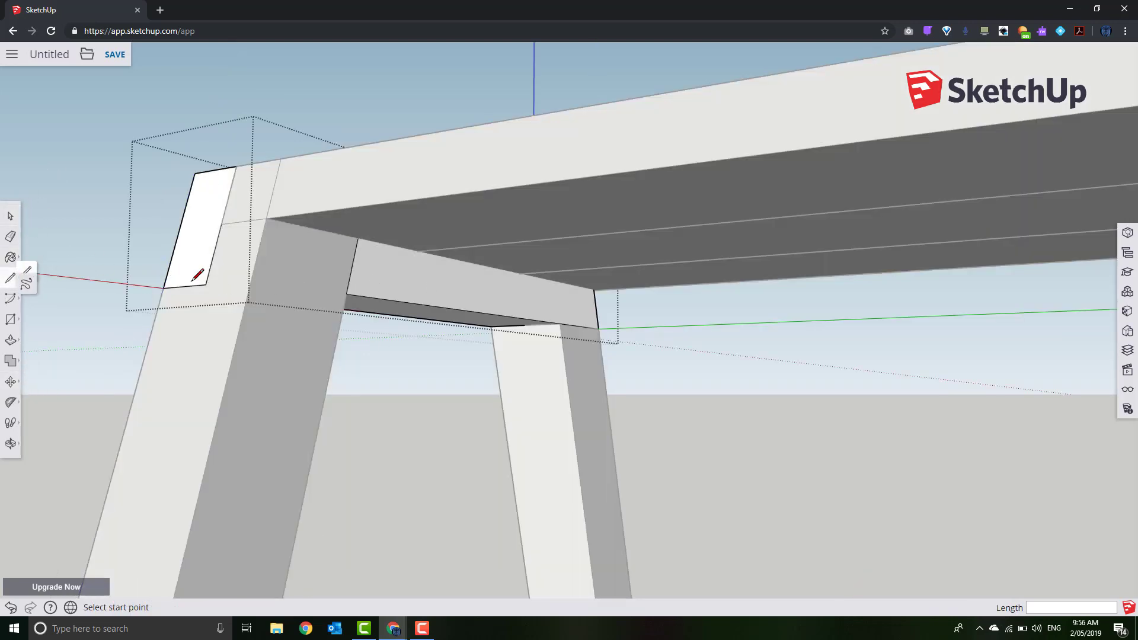
left_click(359, 239)
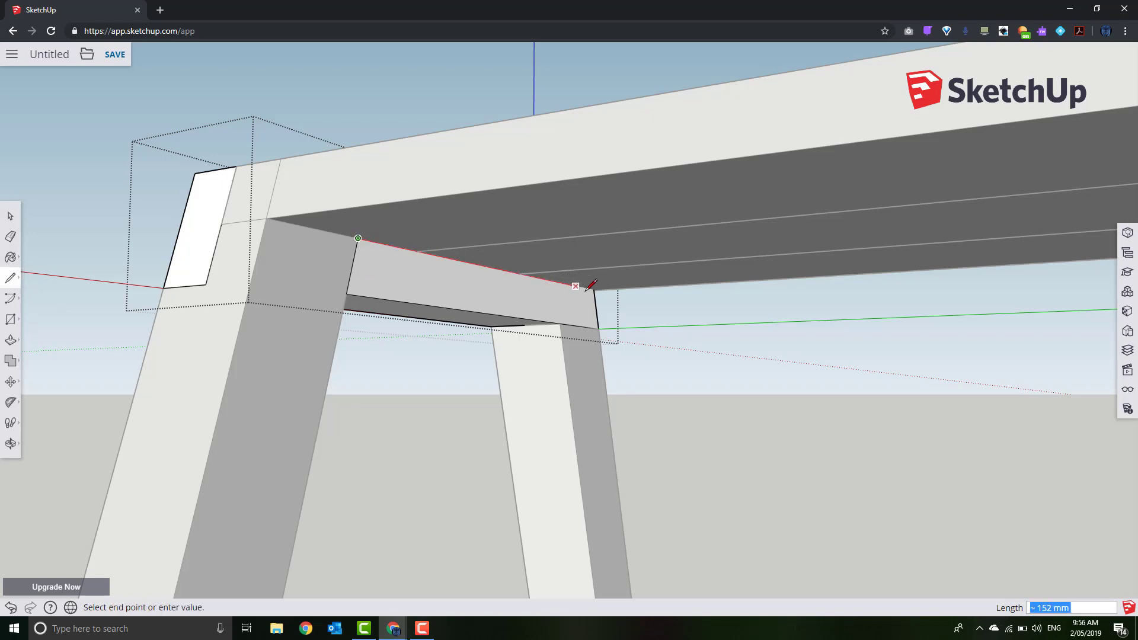
left_click(11, 217)
middle_click_drag(115, 252, 741, 411)
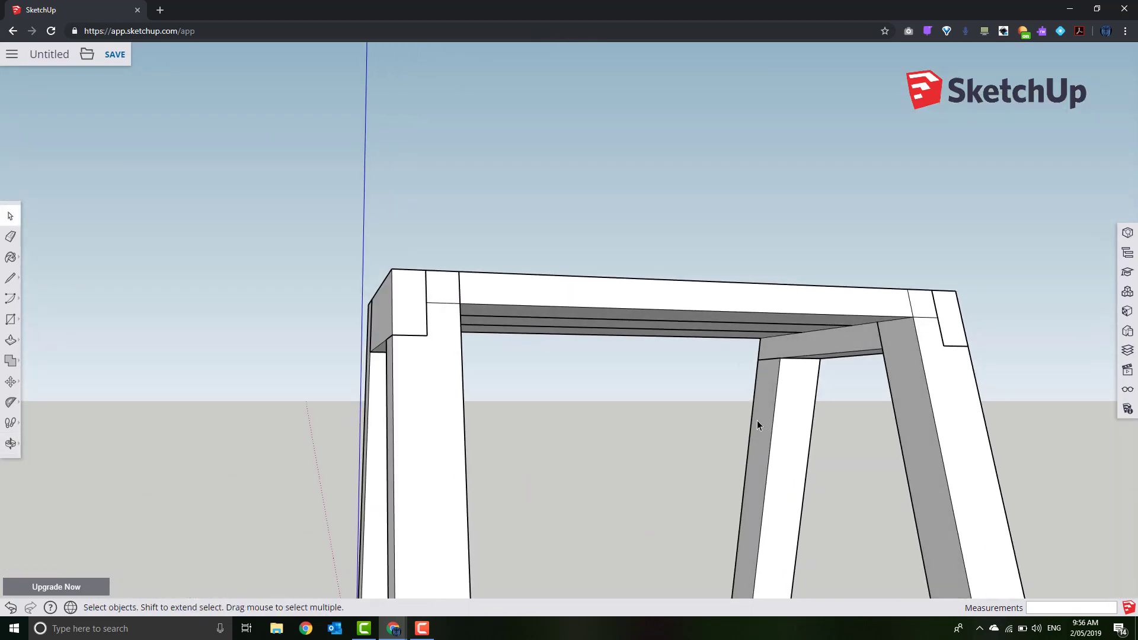
Open and close the leg group and right-hand crossbar group, ending on a high front view
triple_click(762, 420)
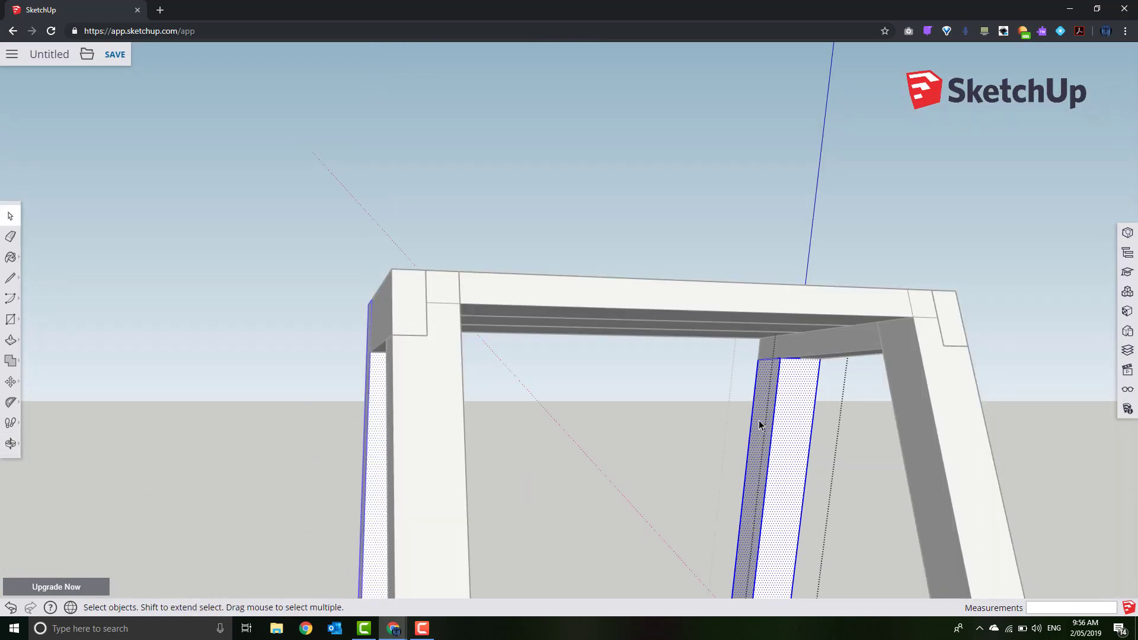
left_click(692, 418)
middle_click_drag(693, 415, 660, 433)
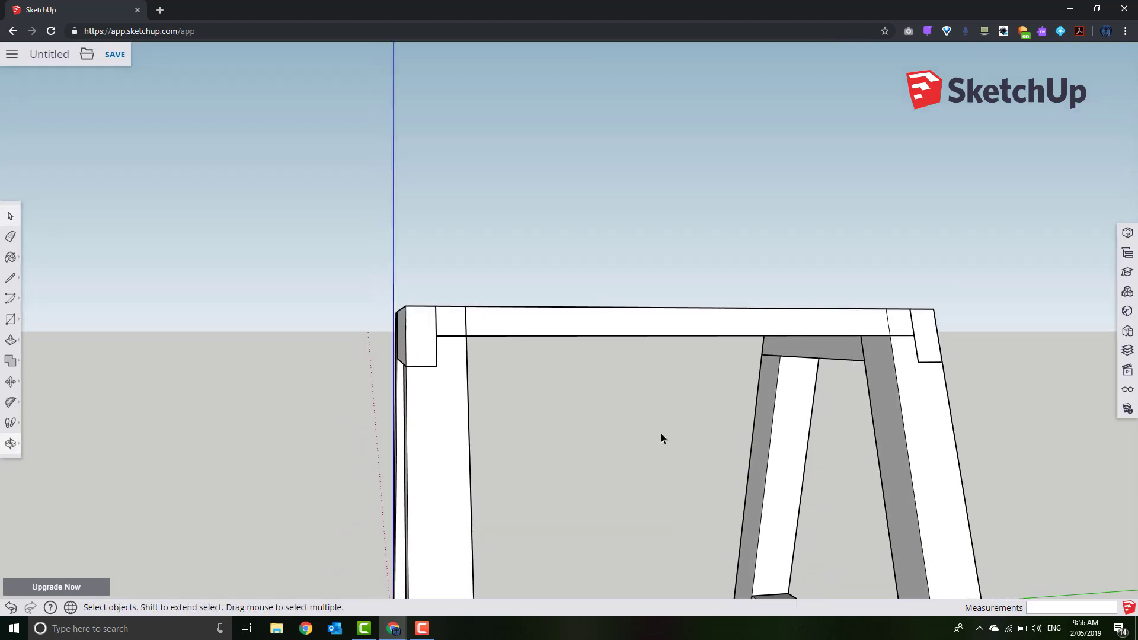
double_click(837, 354)
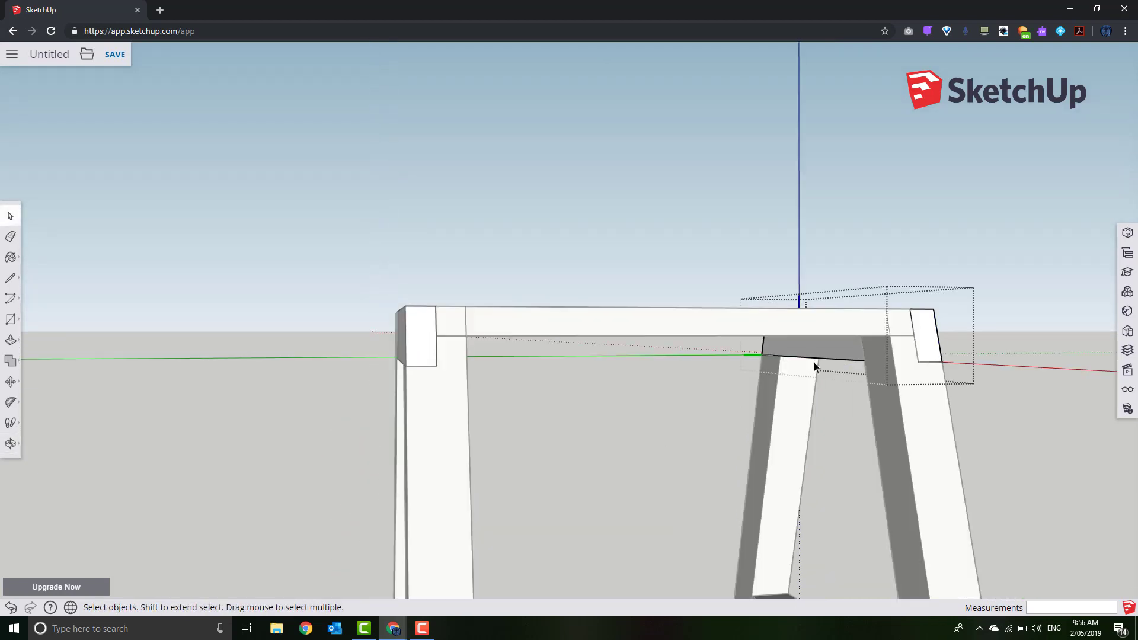
middle_click_drag(689, 407, 723, 358)
left_click(574, 210)
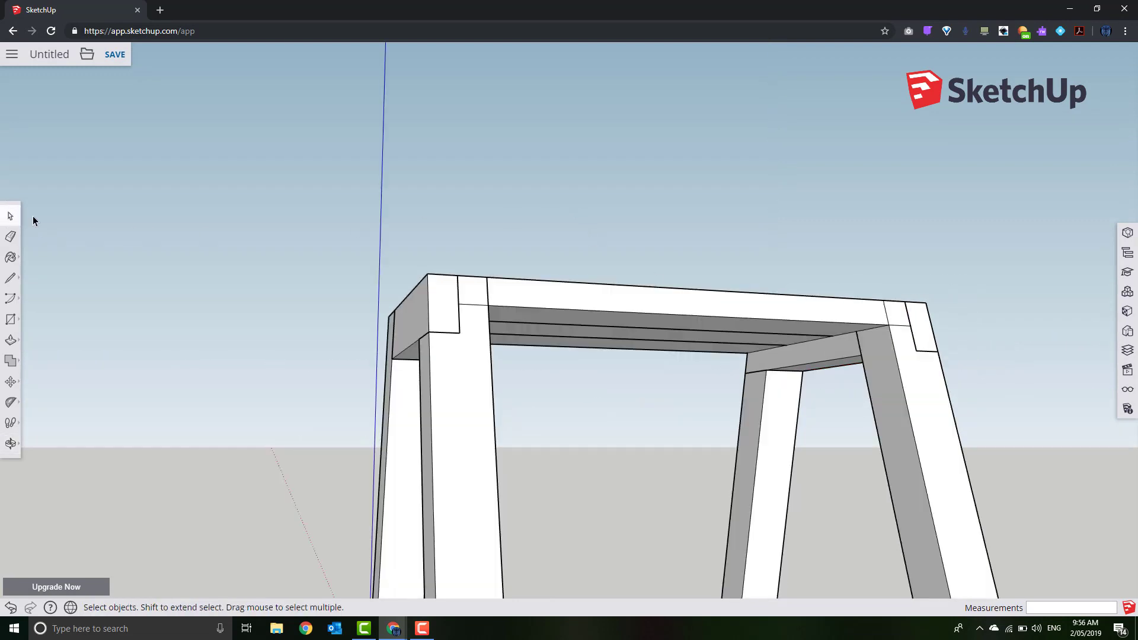
middle_click_drag(239, 332, 33, 395)
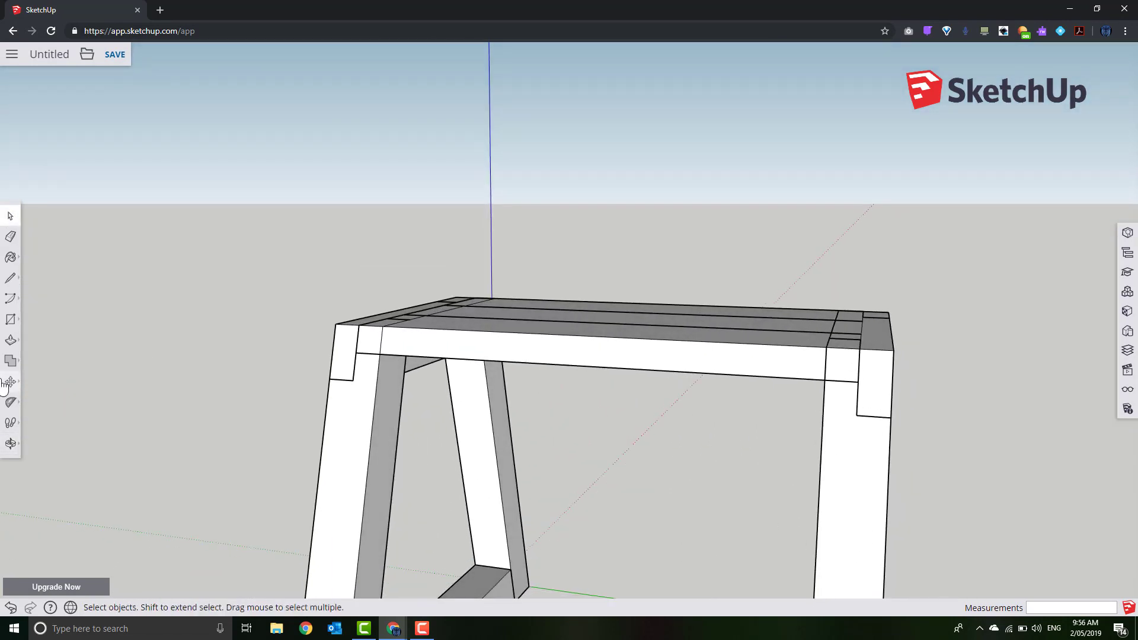
Lift the front and second seat boards upward clear of the stool, then open the left leg
left_click(580, 328)
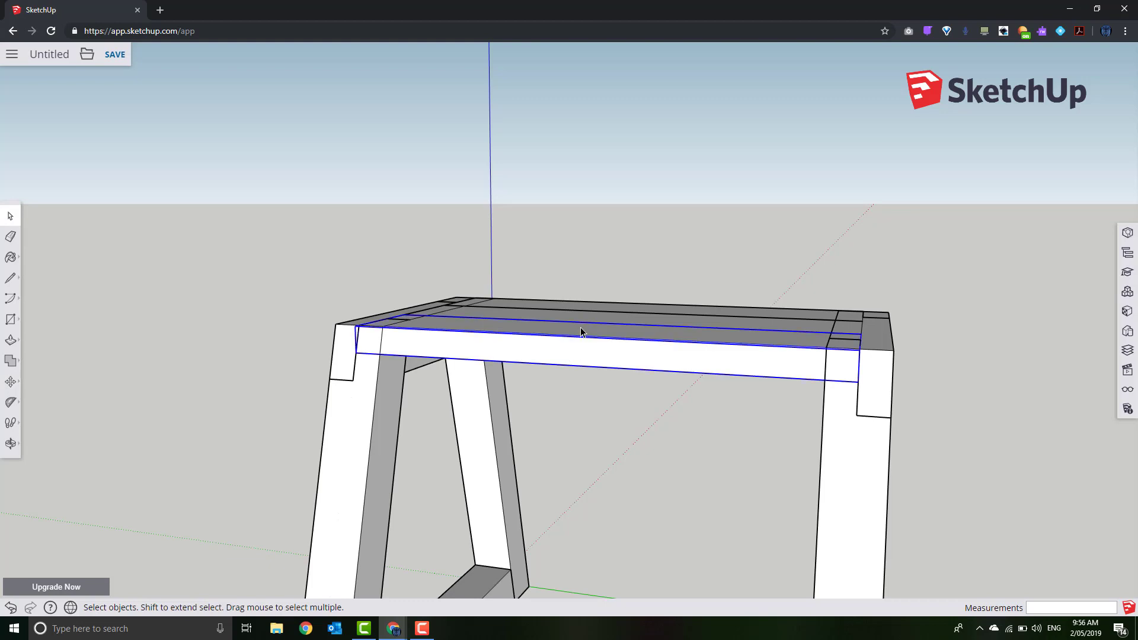
scroll(588, 329, "down", 1)
scroll(591, 326, "up", 3)
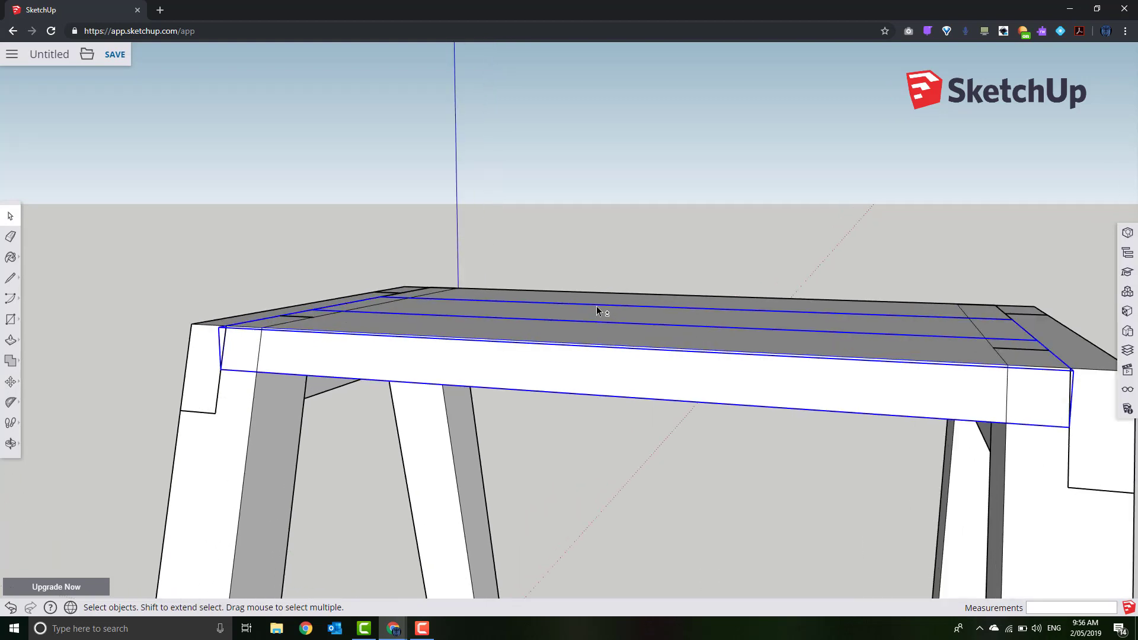
left_click(597, 303, "shift")
left_click(11, 384)
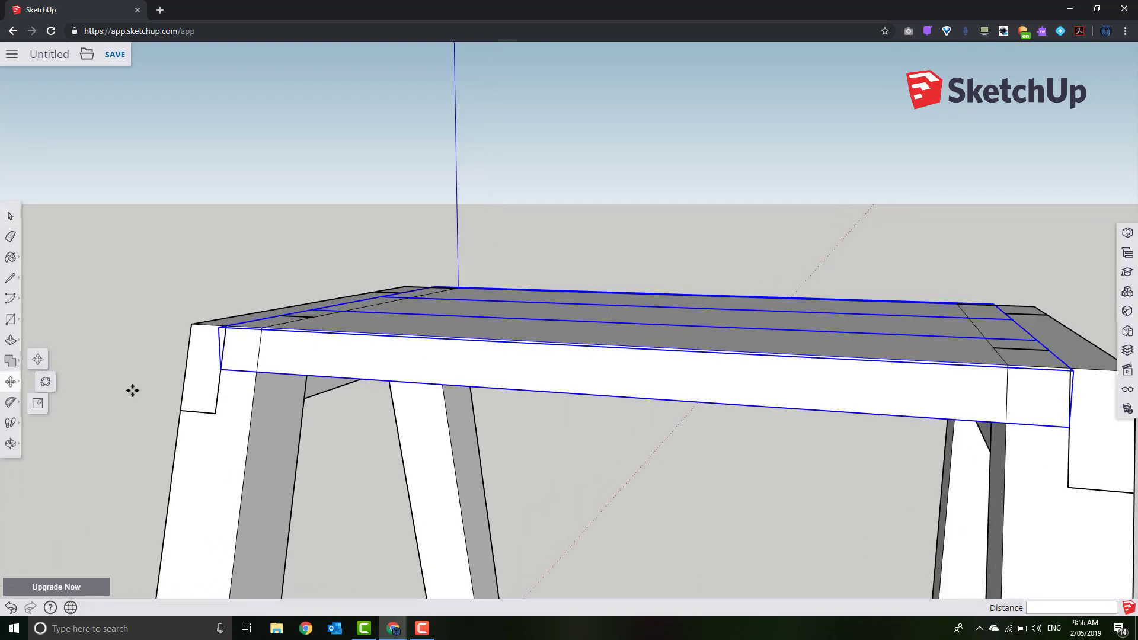
left_click(626, 388)
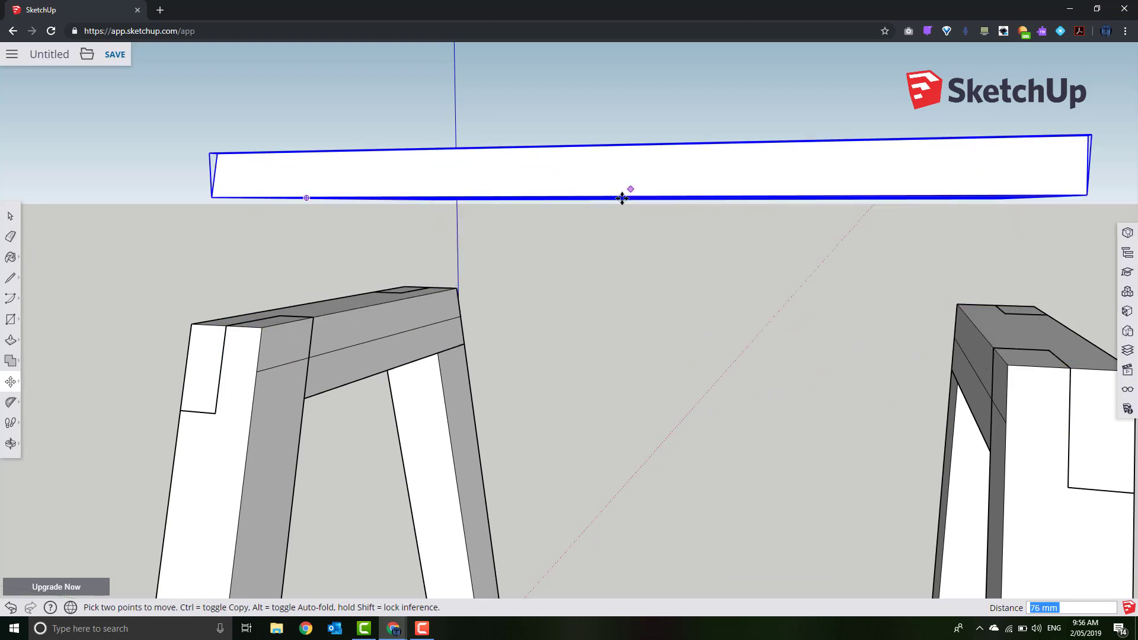
left_click(10, 218)
double_click(217, 454)
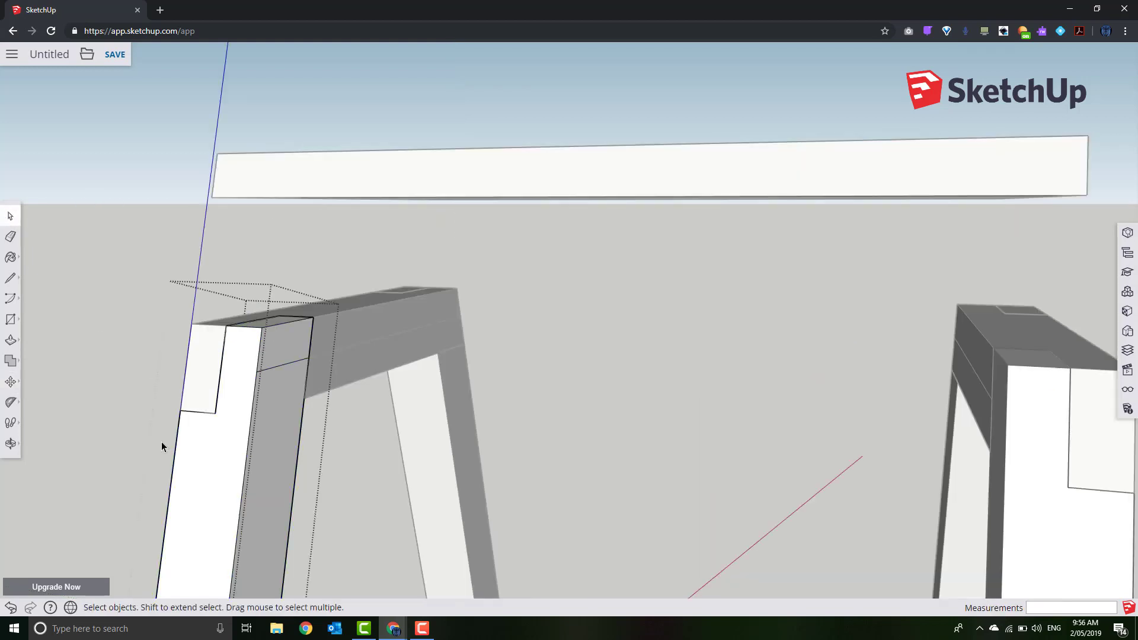
Push the left leg's top face in 19 mm to cut its notch
left_click(10, 340)
left_click(287, 339)
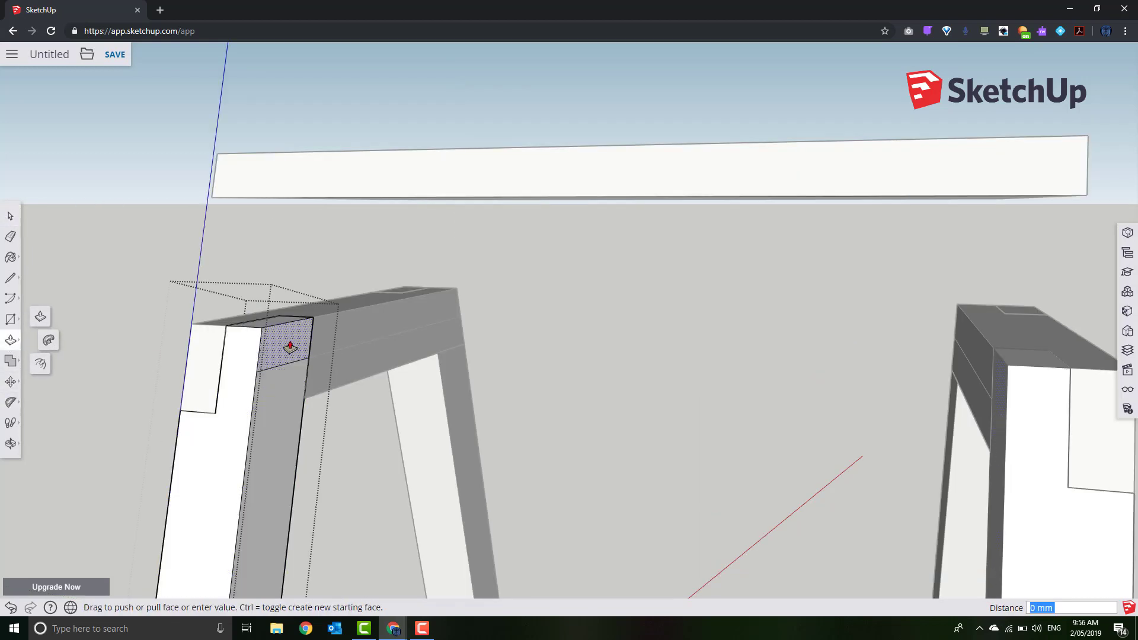
left_click(213, 362)
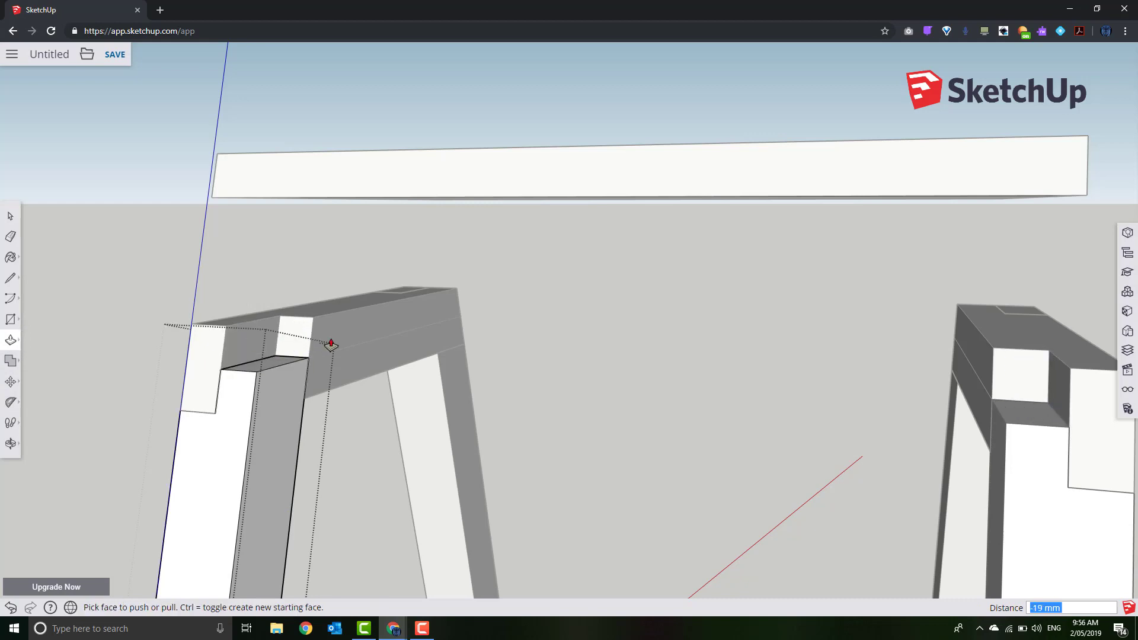
left_click(11, 217)
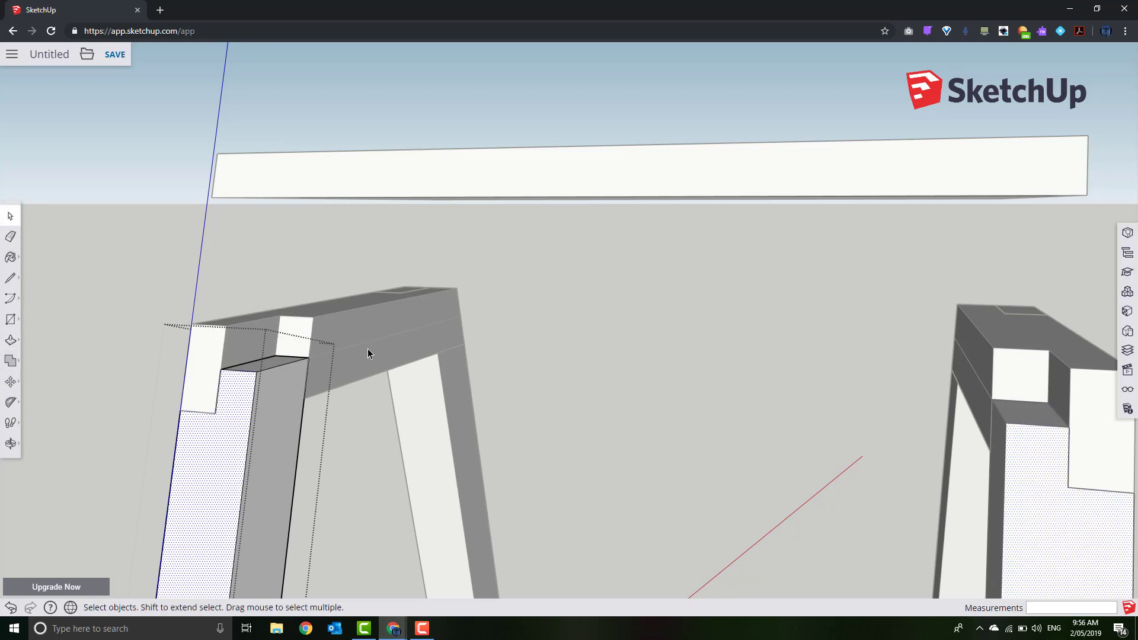
Push the crossbeam component's face in 19 mm to notch it
double_click(369, 330)
left_click(11, 340)
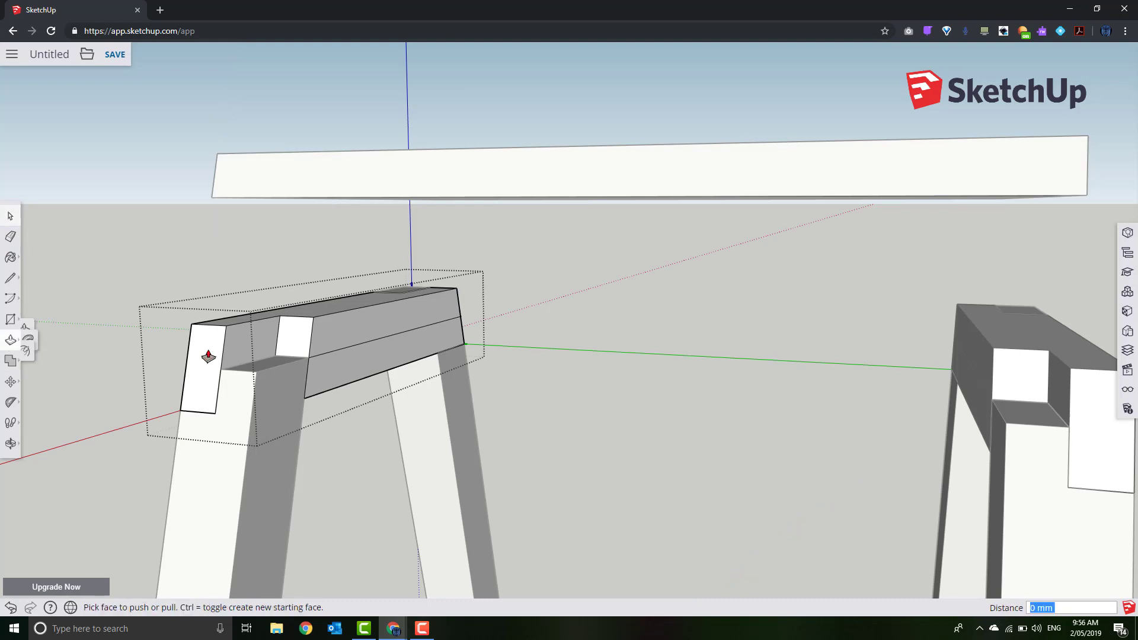
left_click(342, 333)
left_click(260, 346)
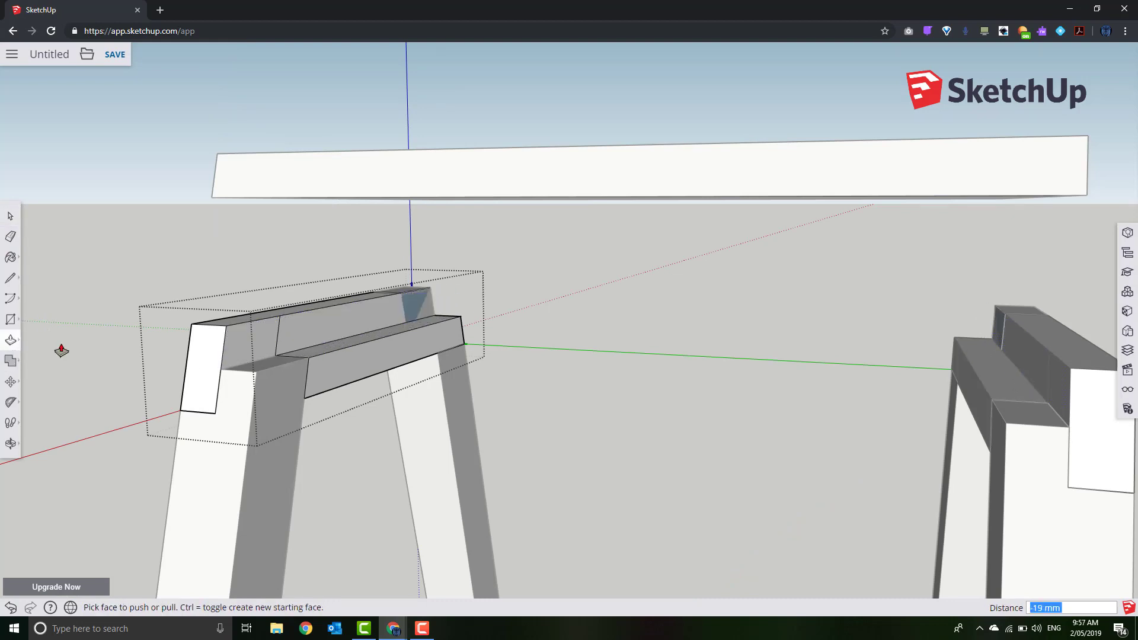
middle_click_drag(366, 420, 275, 368)
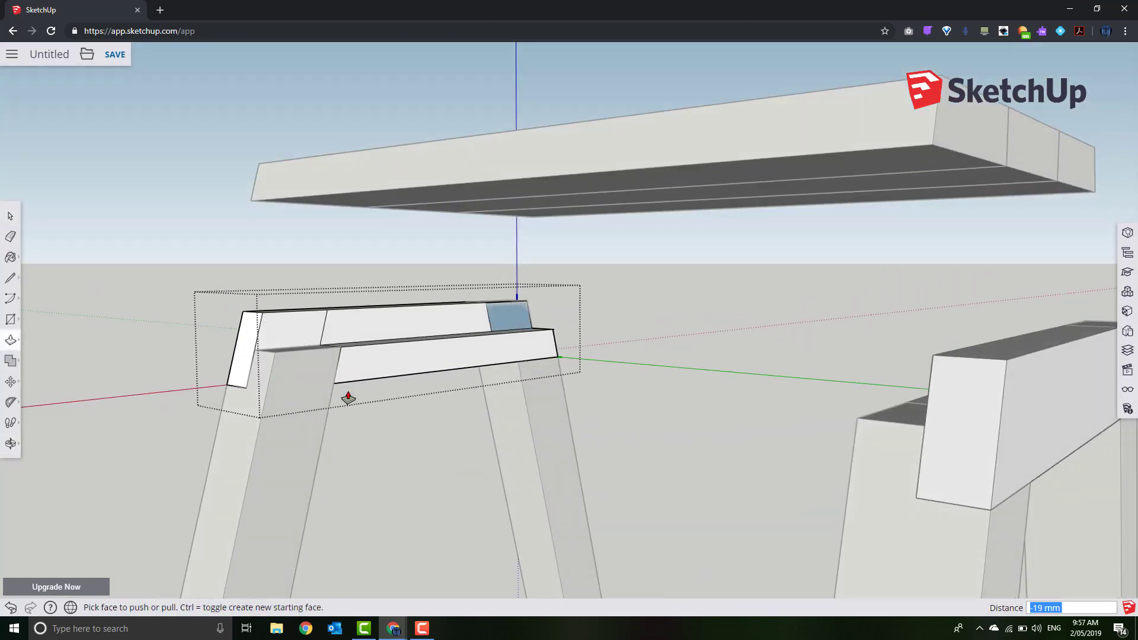
scroll(348, 397, "up", 3)
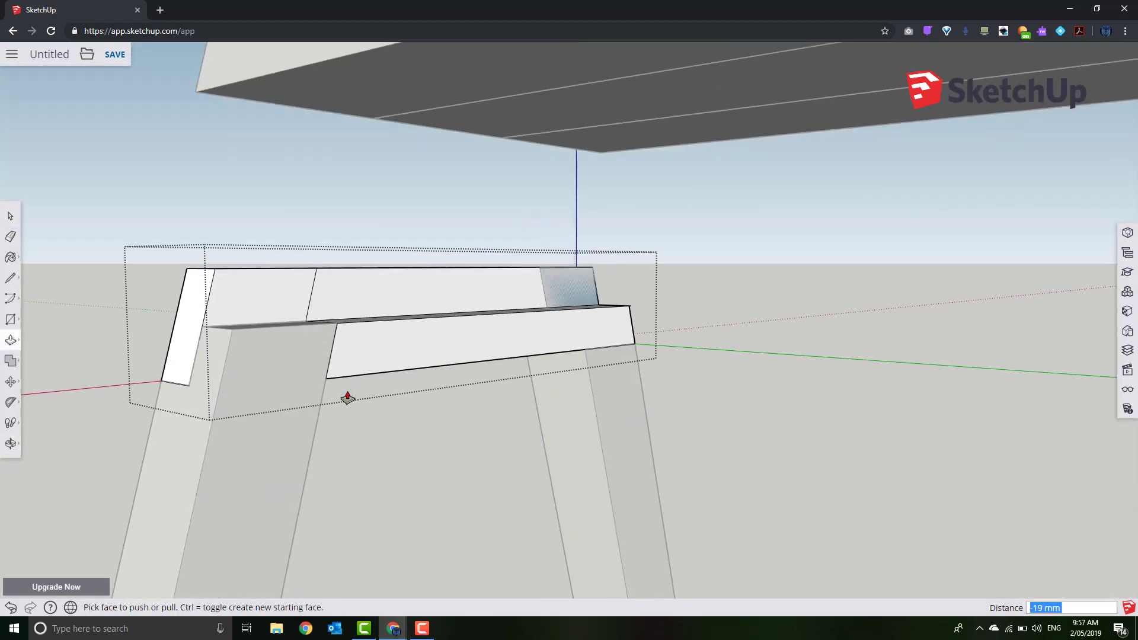
left_click(11, 238)
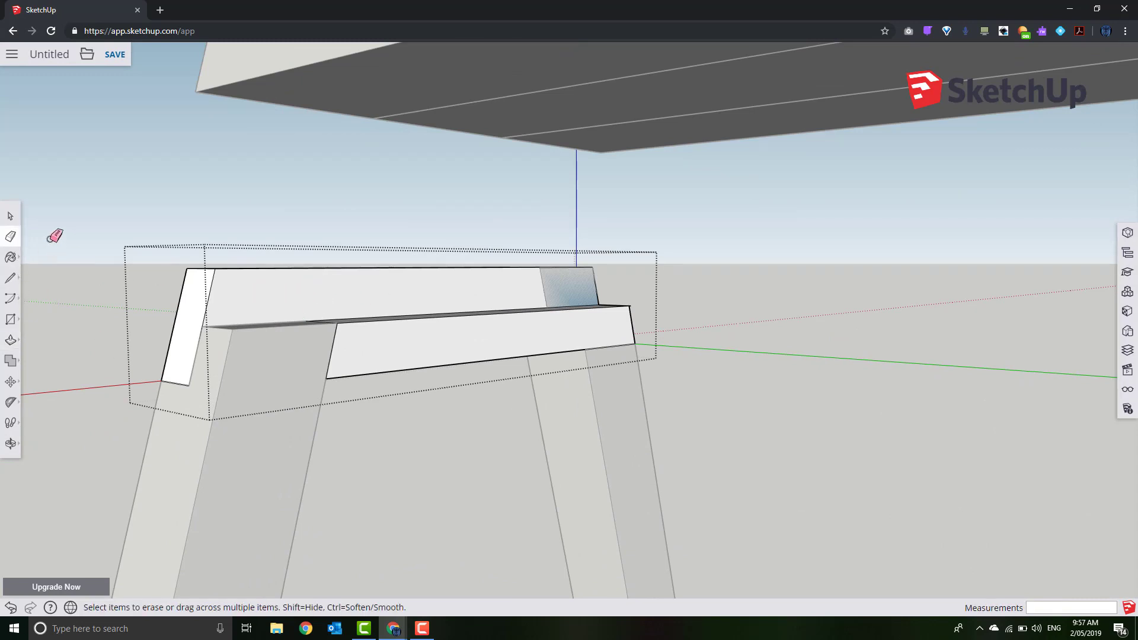
left_click(10, 216)
Open and close the sawhorse top group, exit editing, and orbit around the frame
mouse_move(164, 212)
middle_mouse_down()
mouse_move(287, 387)
mouse_move(349, 384)
mouse_move(465, 407)
mouse_move(587, 394)
mouse_move(361, 368)
mouse_move(544, 280)
middle_mouse_up()
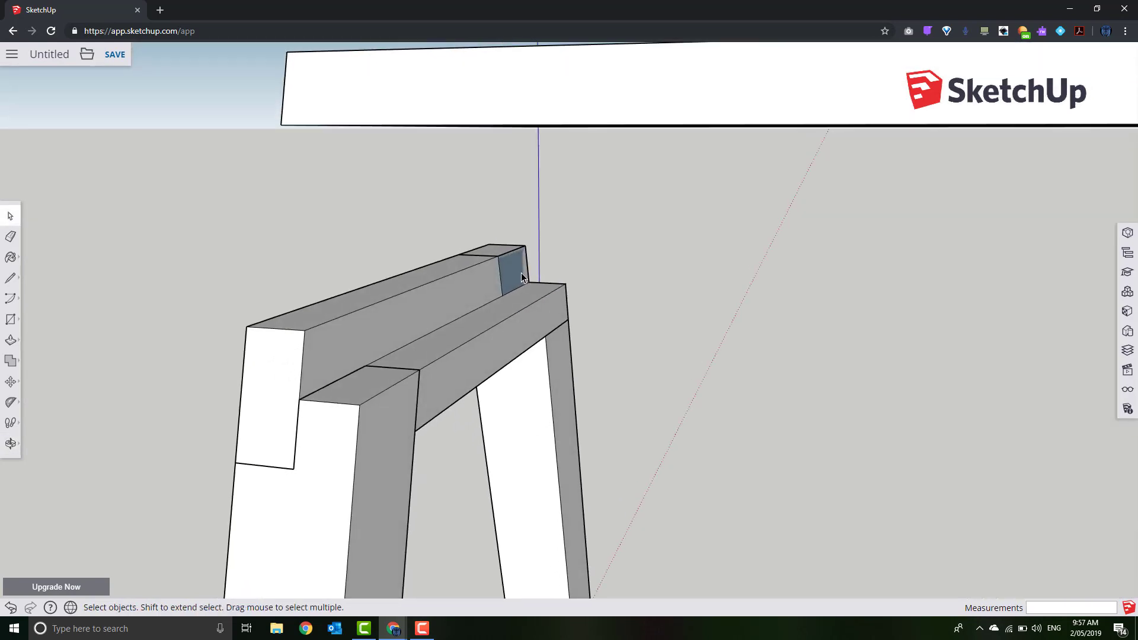
double_click(520, 304)
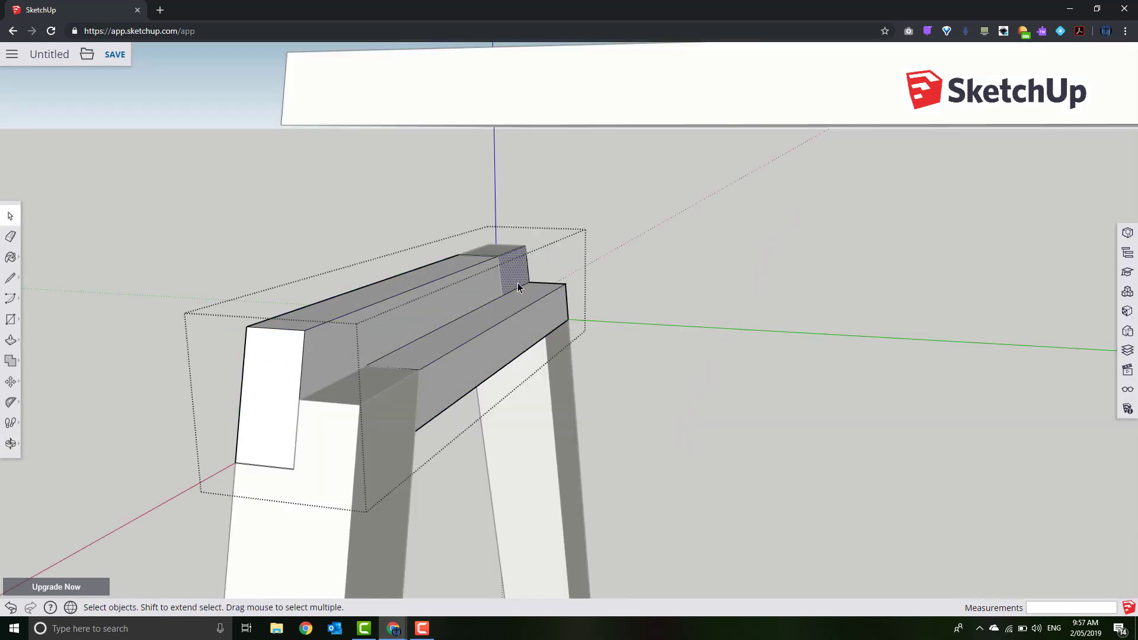
key("Escape")
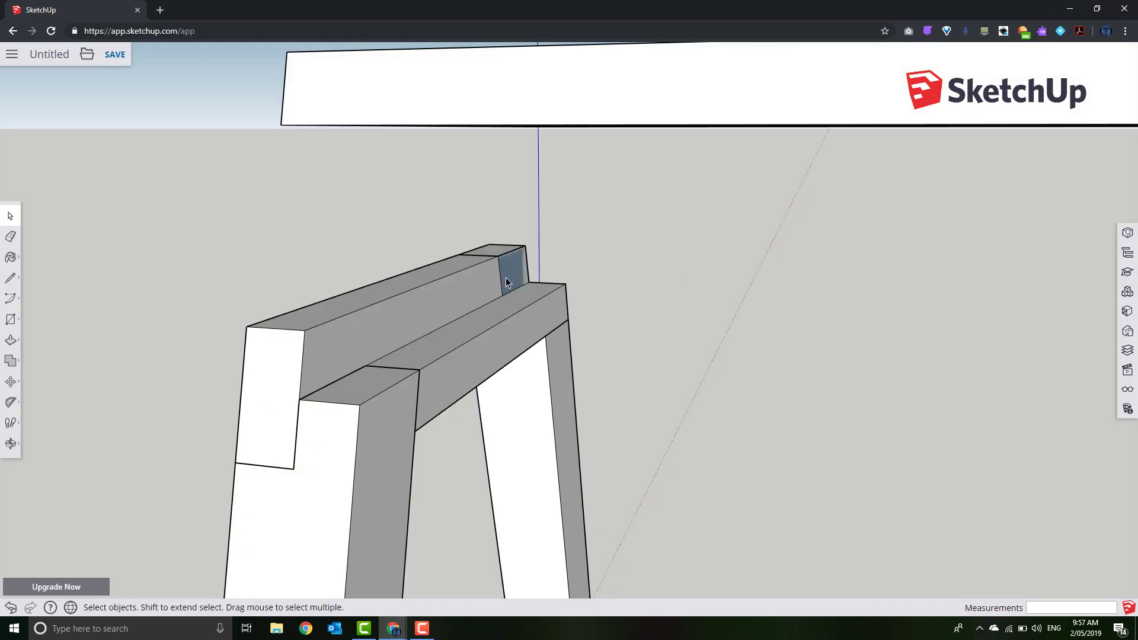
left_click(507, 301)
double_click(486, 295)
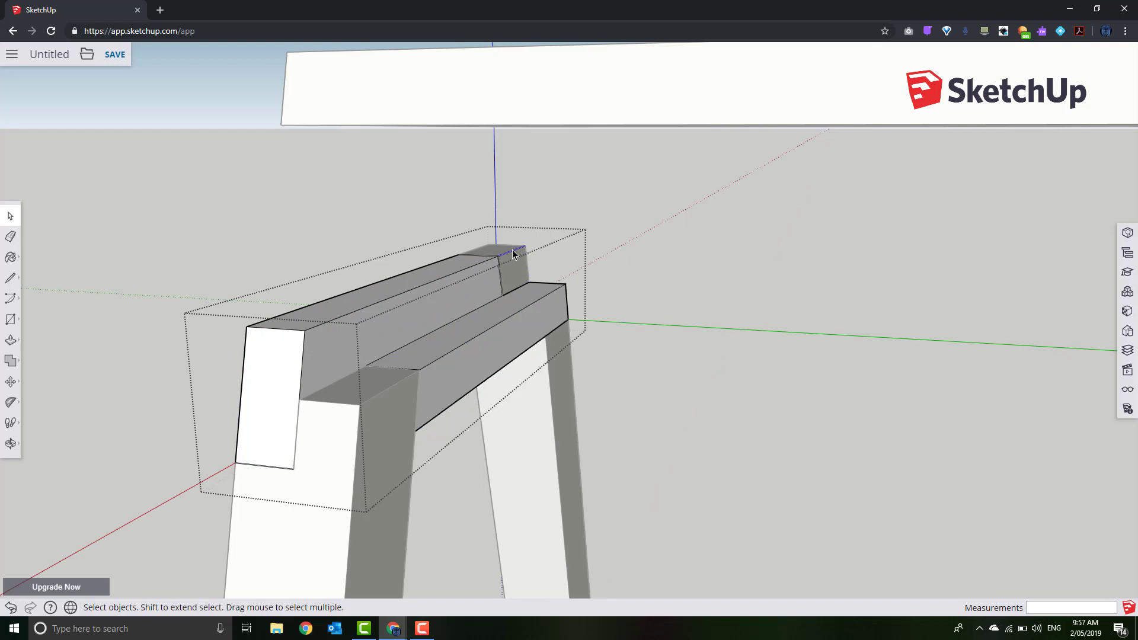
left_click(191, 226)
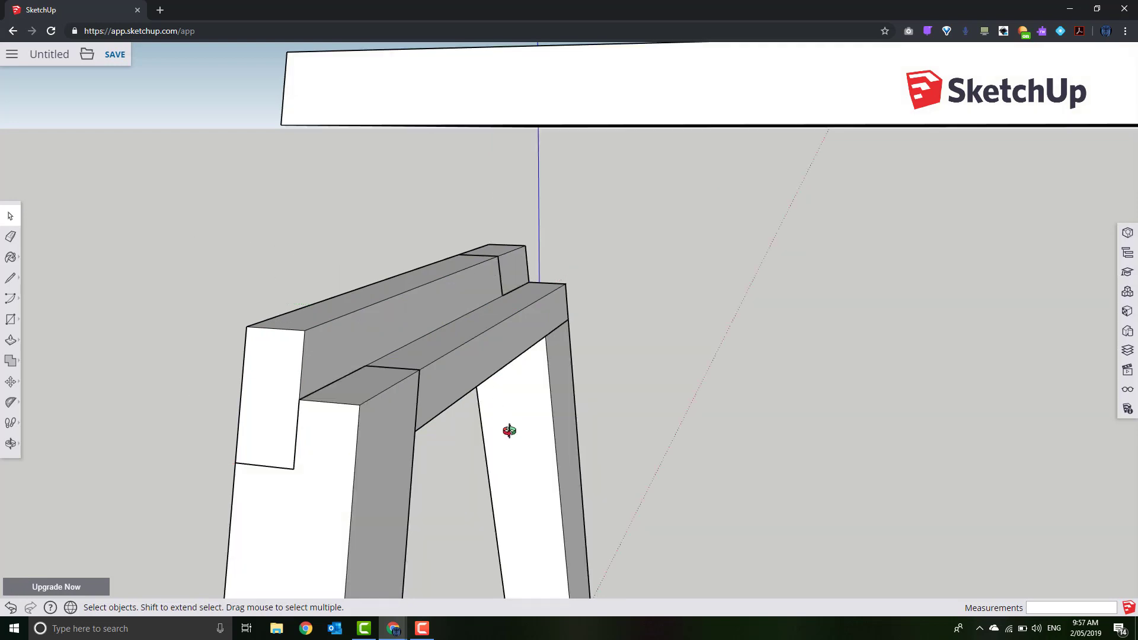
middle_click_drag(508, 432, 510, 381)
scroll(526, 387, "down", 3)
scroll(526, 387, "down", 2)
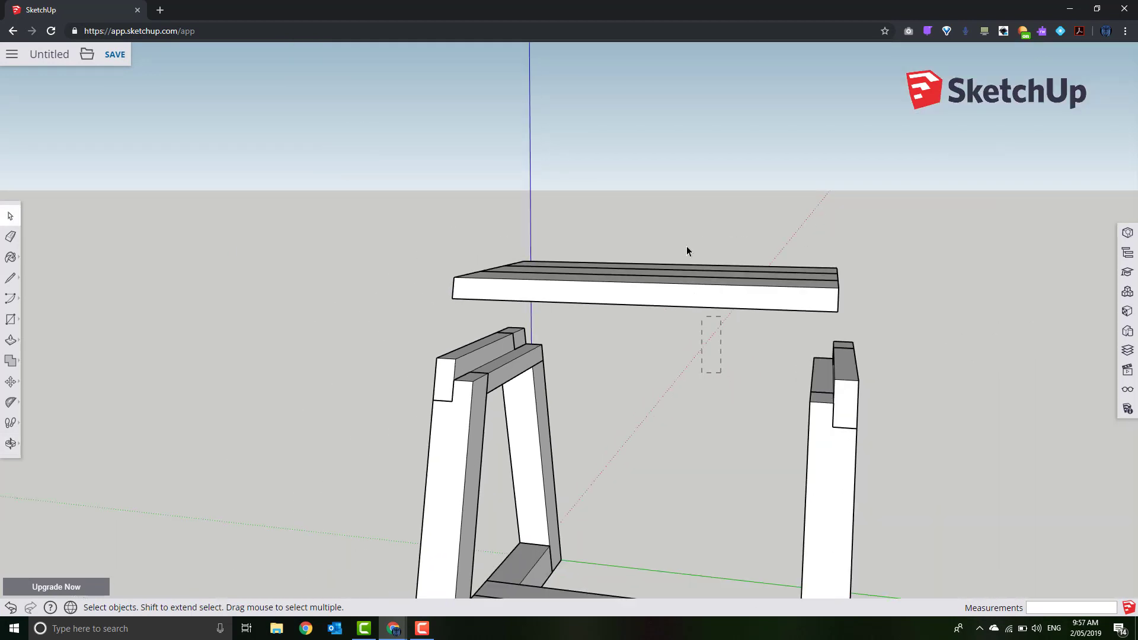
Move the seat slab by its corner 68 mm down onto the notched leg tops
left_click(11, 381)
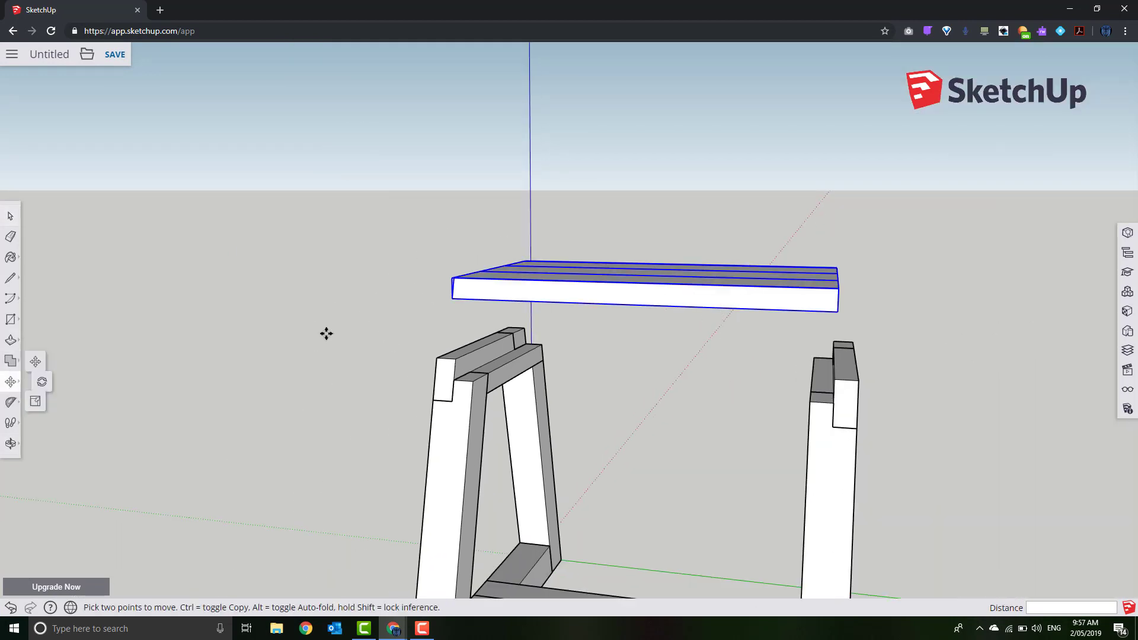
left_click(452, 299)
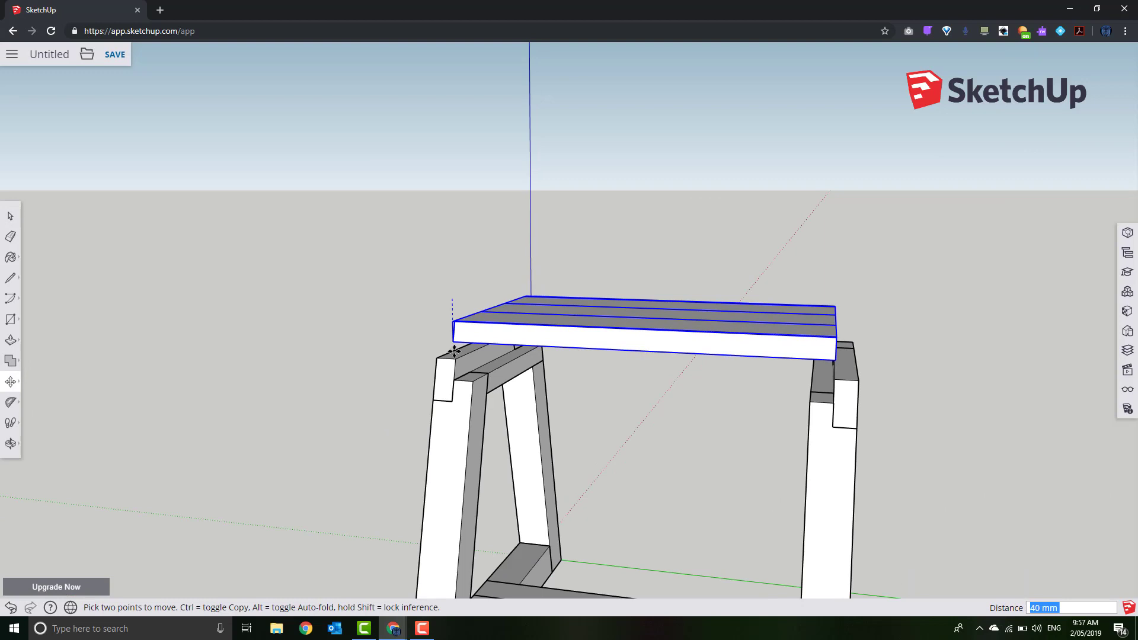
left_click(454, 385)
scroll(452, 389, "up", 5)
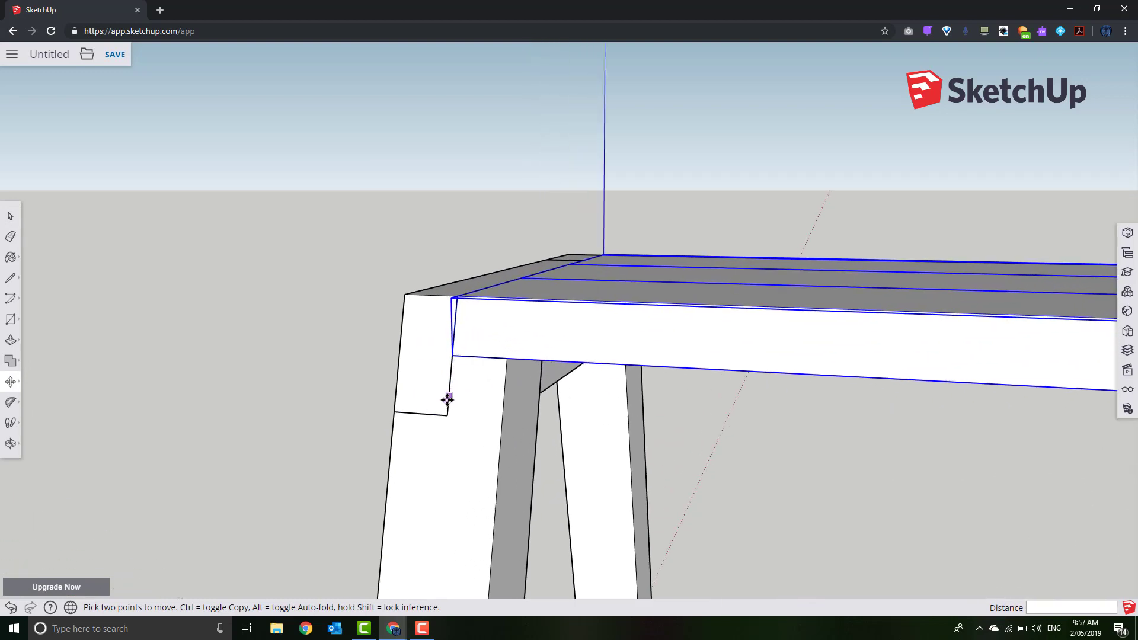
middle_click_drag(447, 396, 520, 407)
scroll(657, 495, "down", 5)
Clear the selection and orbit around the finished stool to inspect it
left_click(10, 217)
left_click(294, 326)
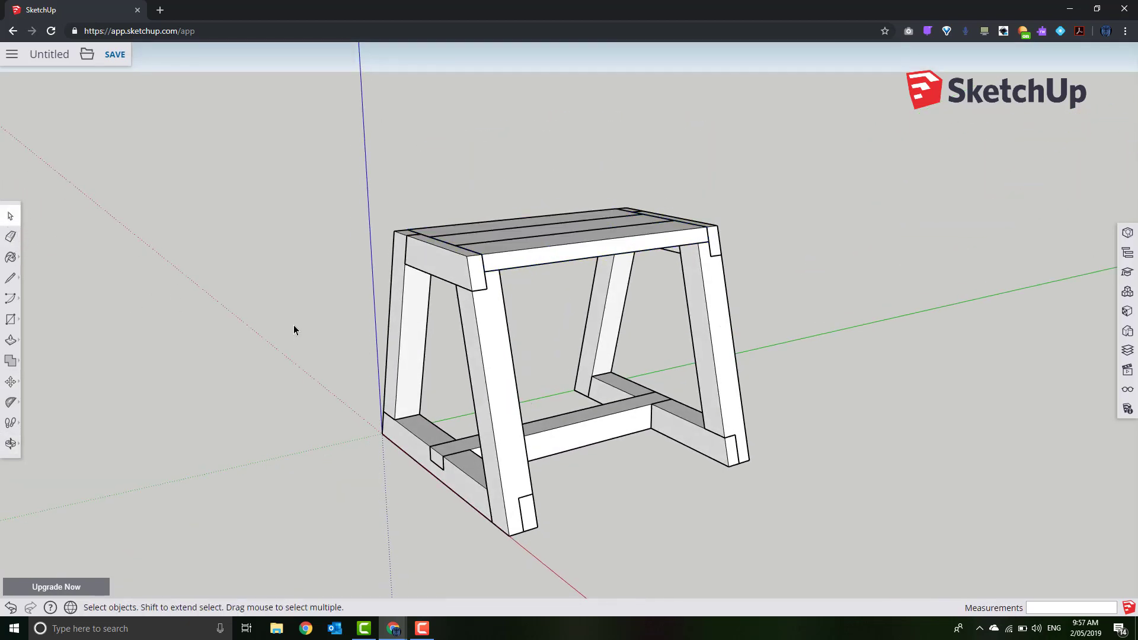
middle_click_drag(767, 483, 460, 503)
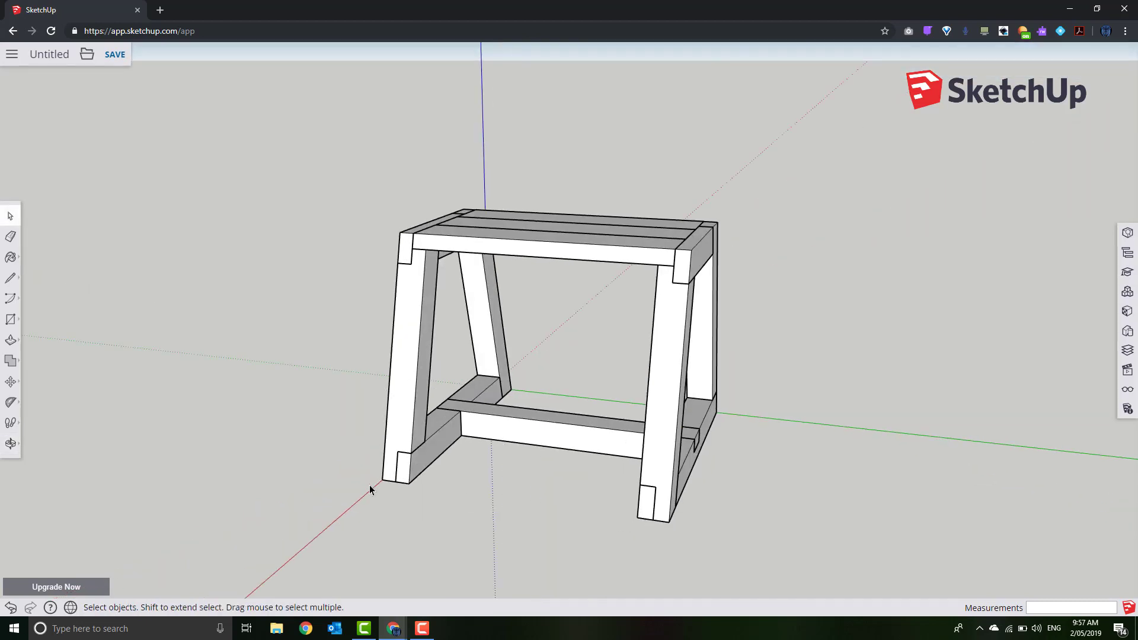
middle_click_drag(370, 487, 678, 522)
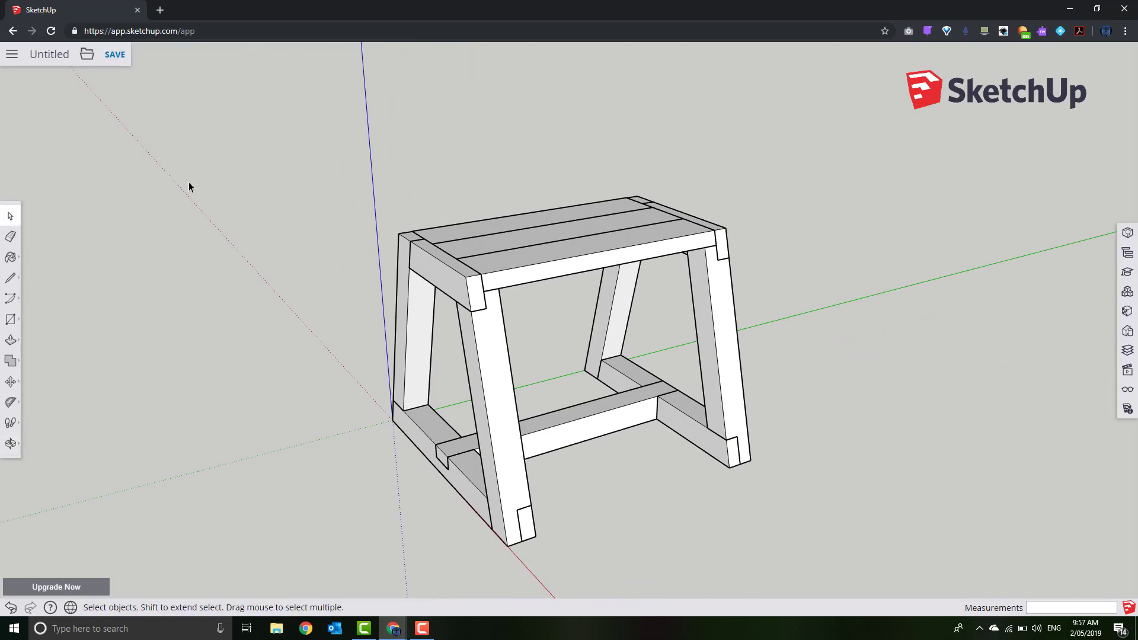
Save the model as Stool.skp in the Trimble Connect SketchUp project, overwriting the earlier copy
left_click(114, 54)
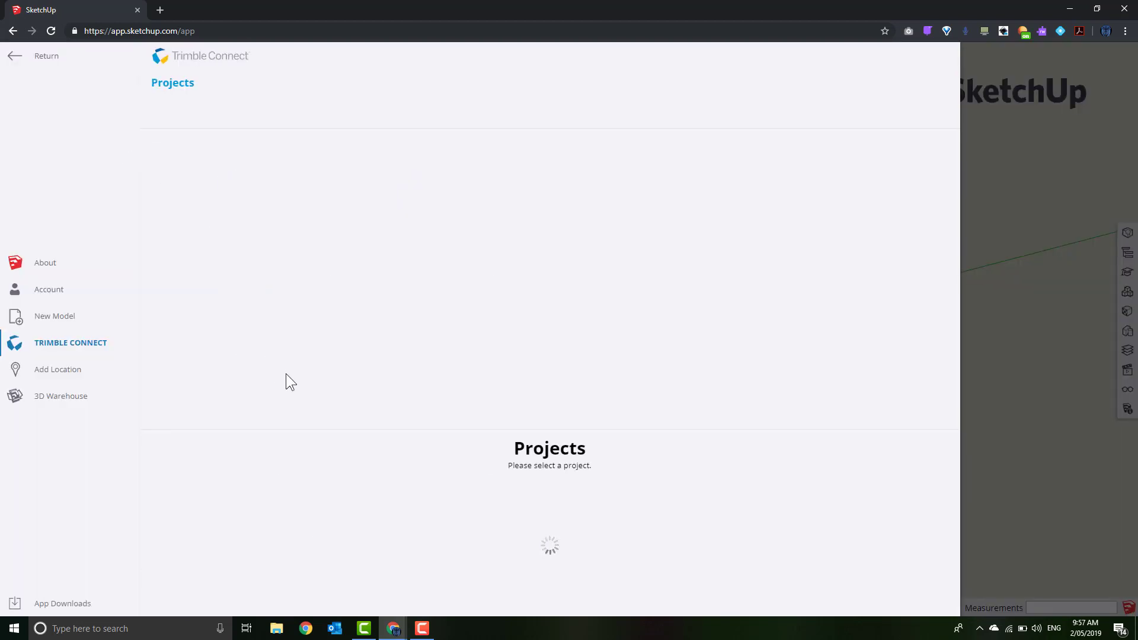
left_click(249, 211)
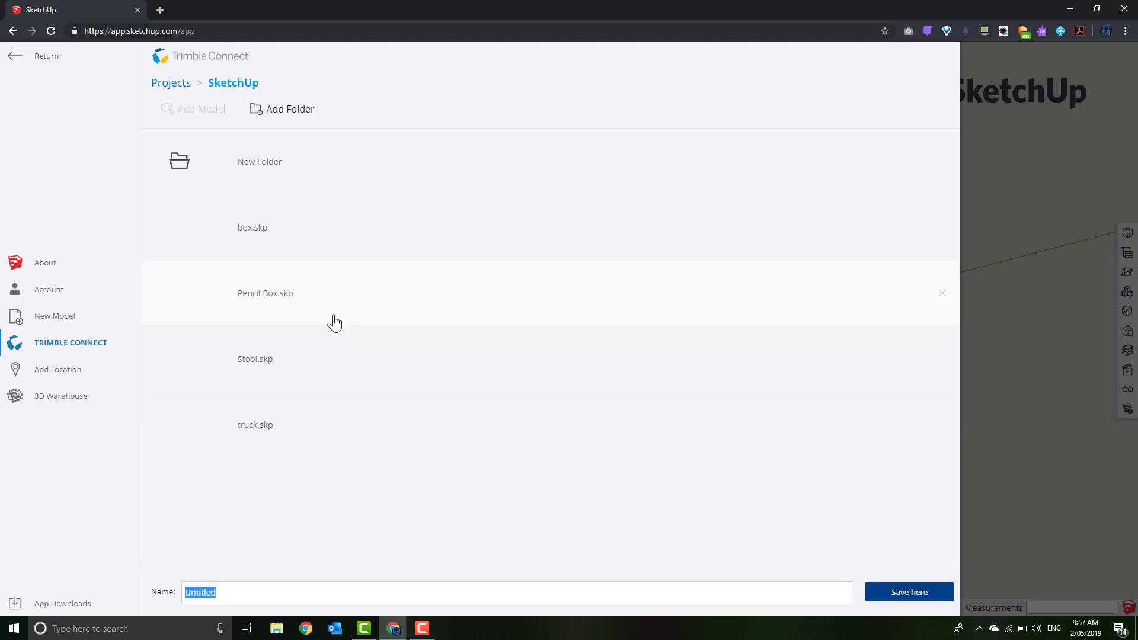
left_click(272, 375)
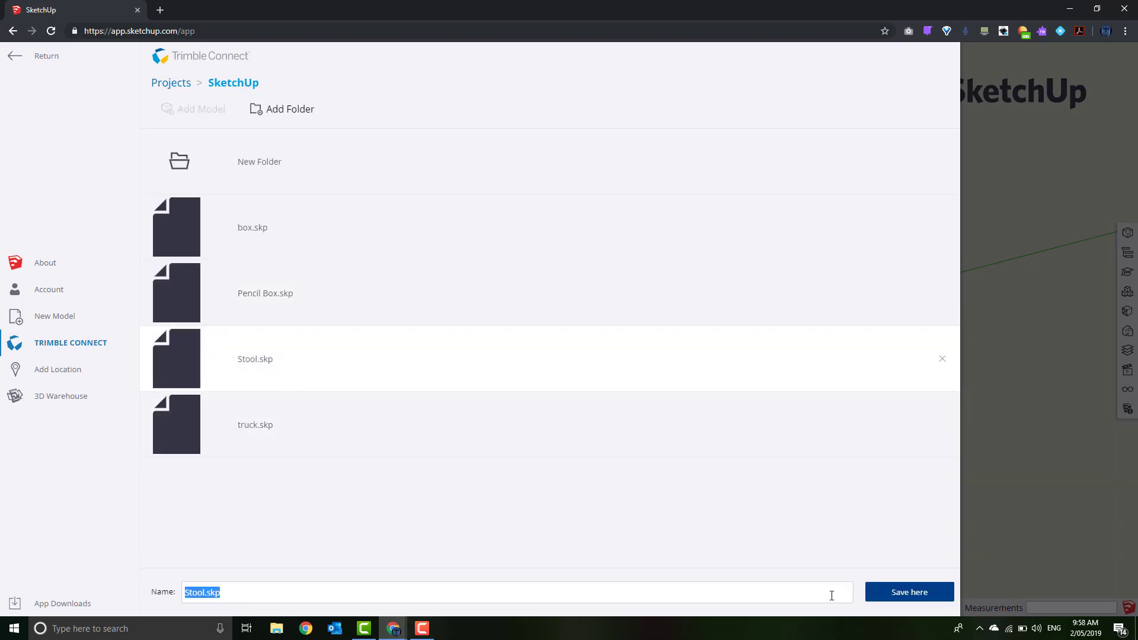
left_click(909, 592)
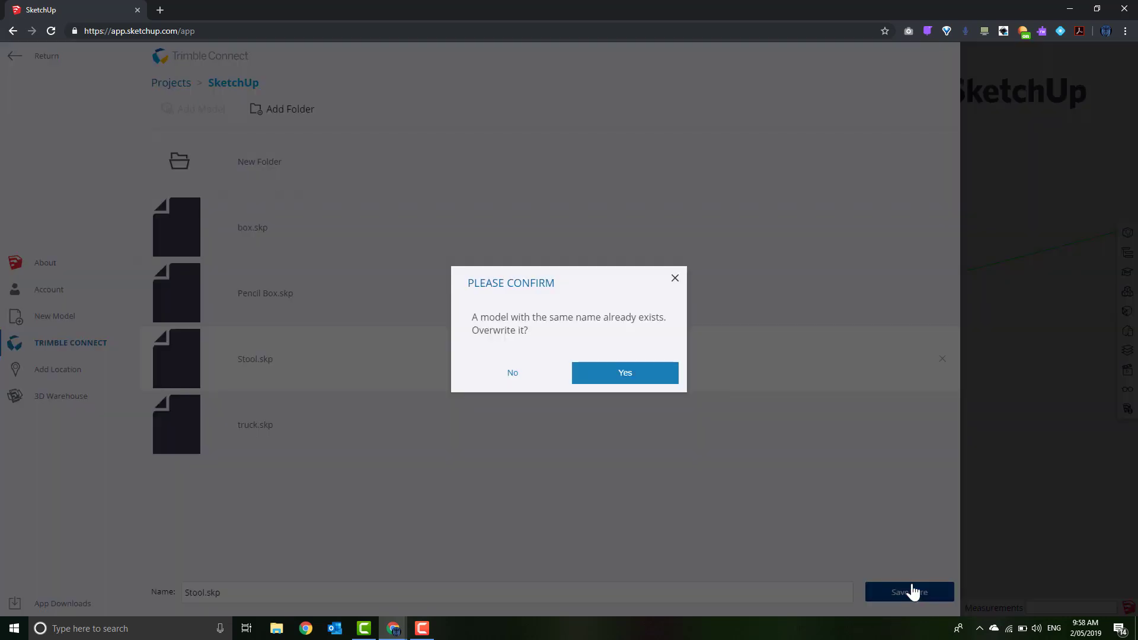
left_click(611, 374)
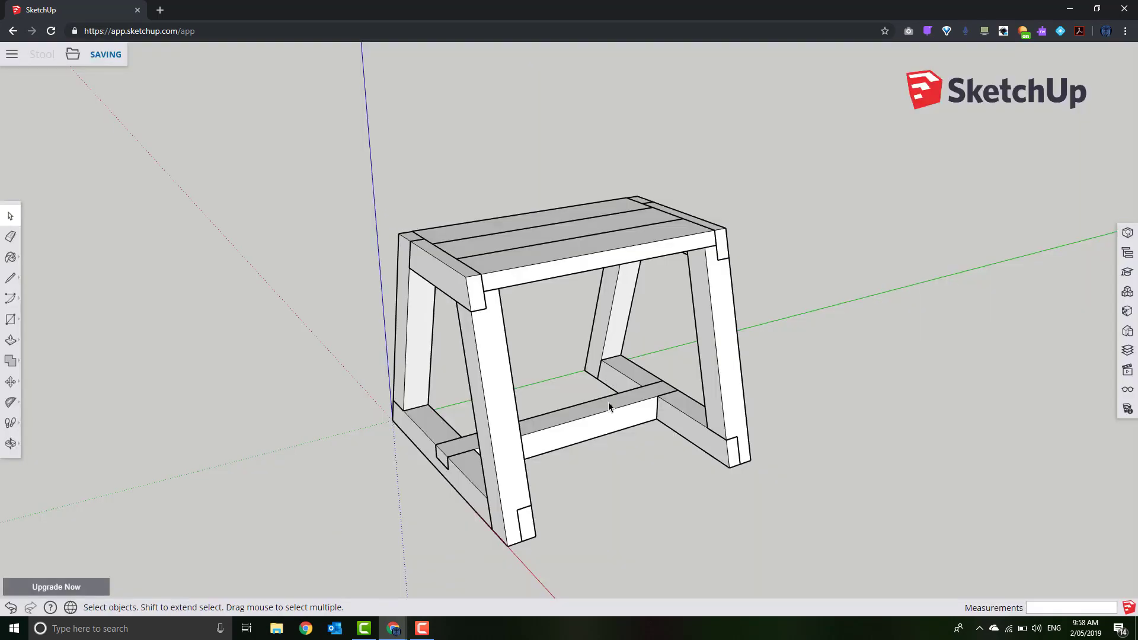